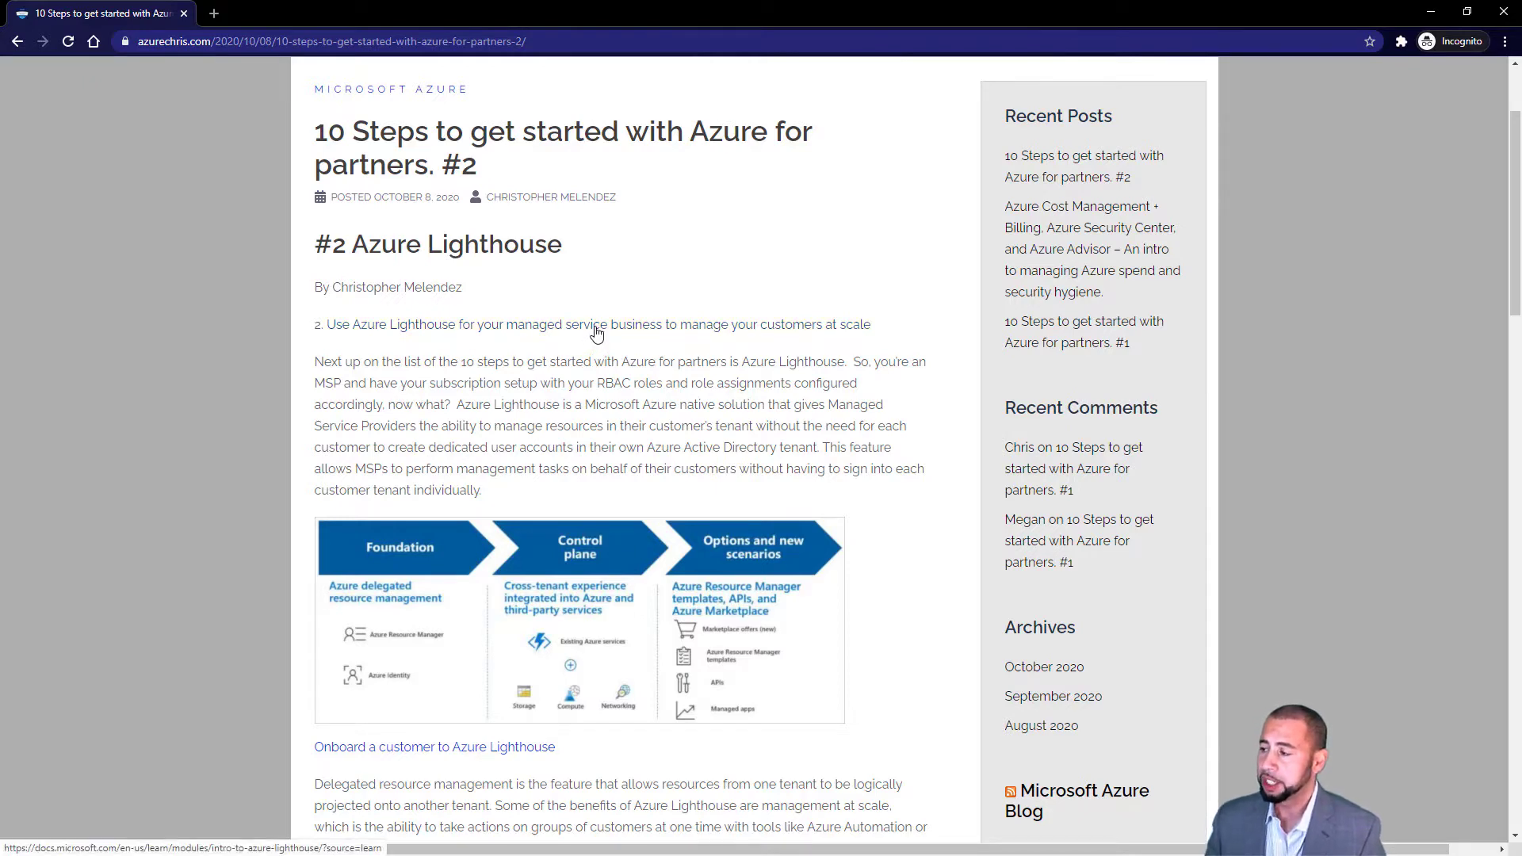
# - Open the Azure Lighthouse managed service business module linked in the blog post and go to its "Using Azure Resource Manager templates" unit
pyautogui.click(595, 326)
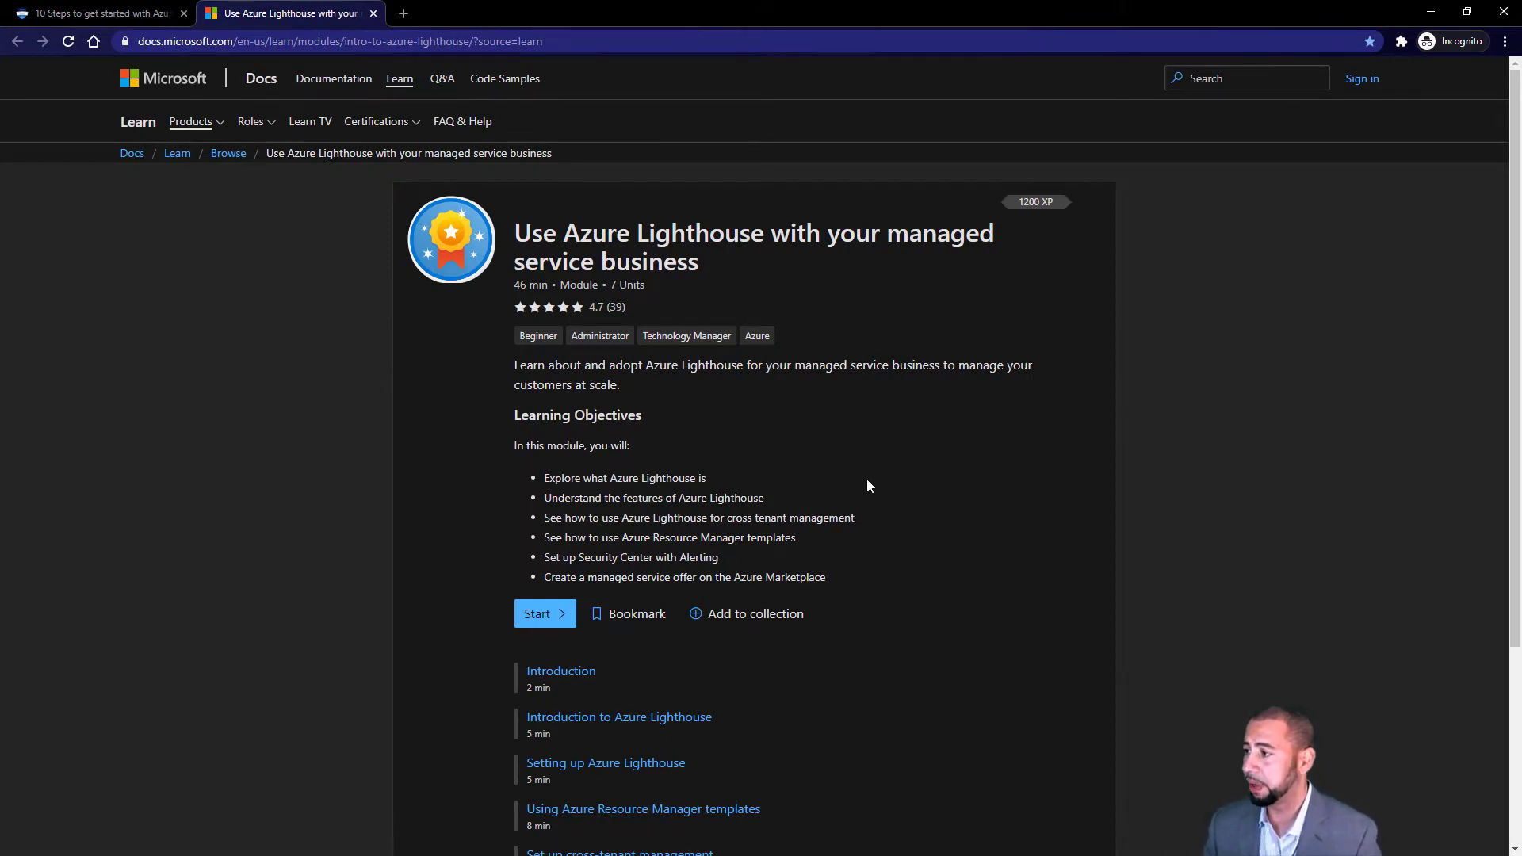
pyautogui.scroll(-2, 867, 479)
pyautogui.click(725, 651)
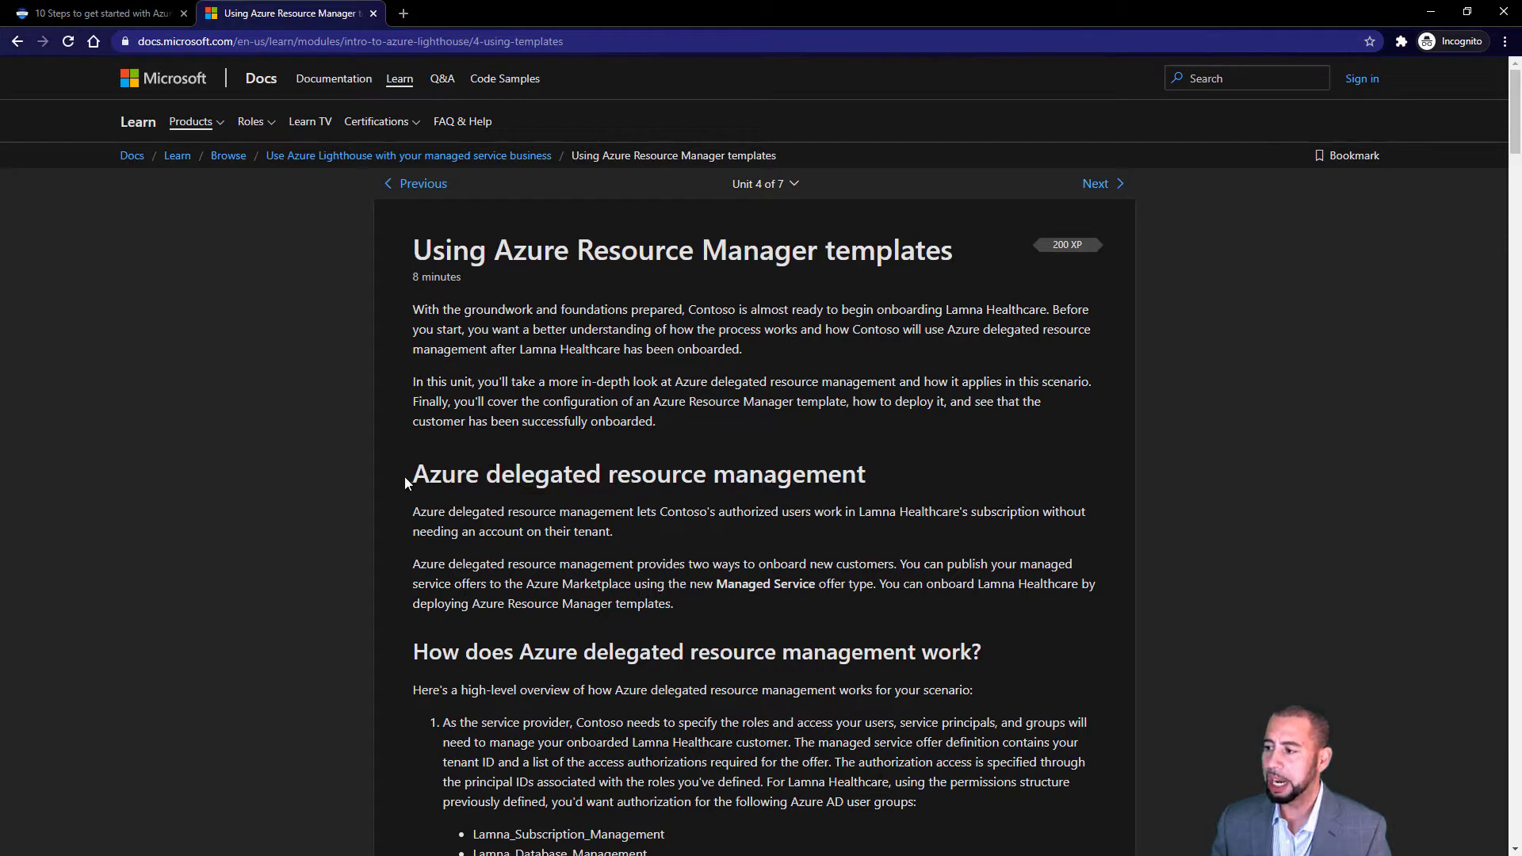
# - Examine how Azure delegated resource management works, highlighting the unit title and the Subscription_Management and Database_Management user groups
pyautogui.moveTo(489, 476); pyautogui.dragTo(898, 479)
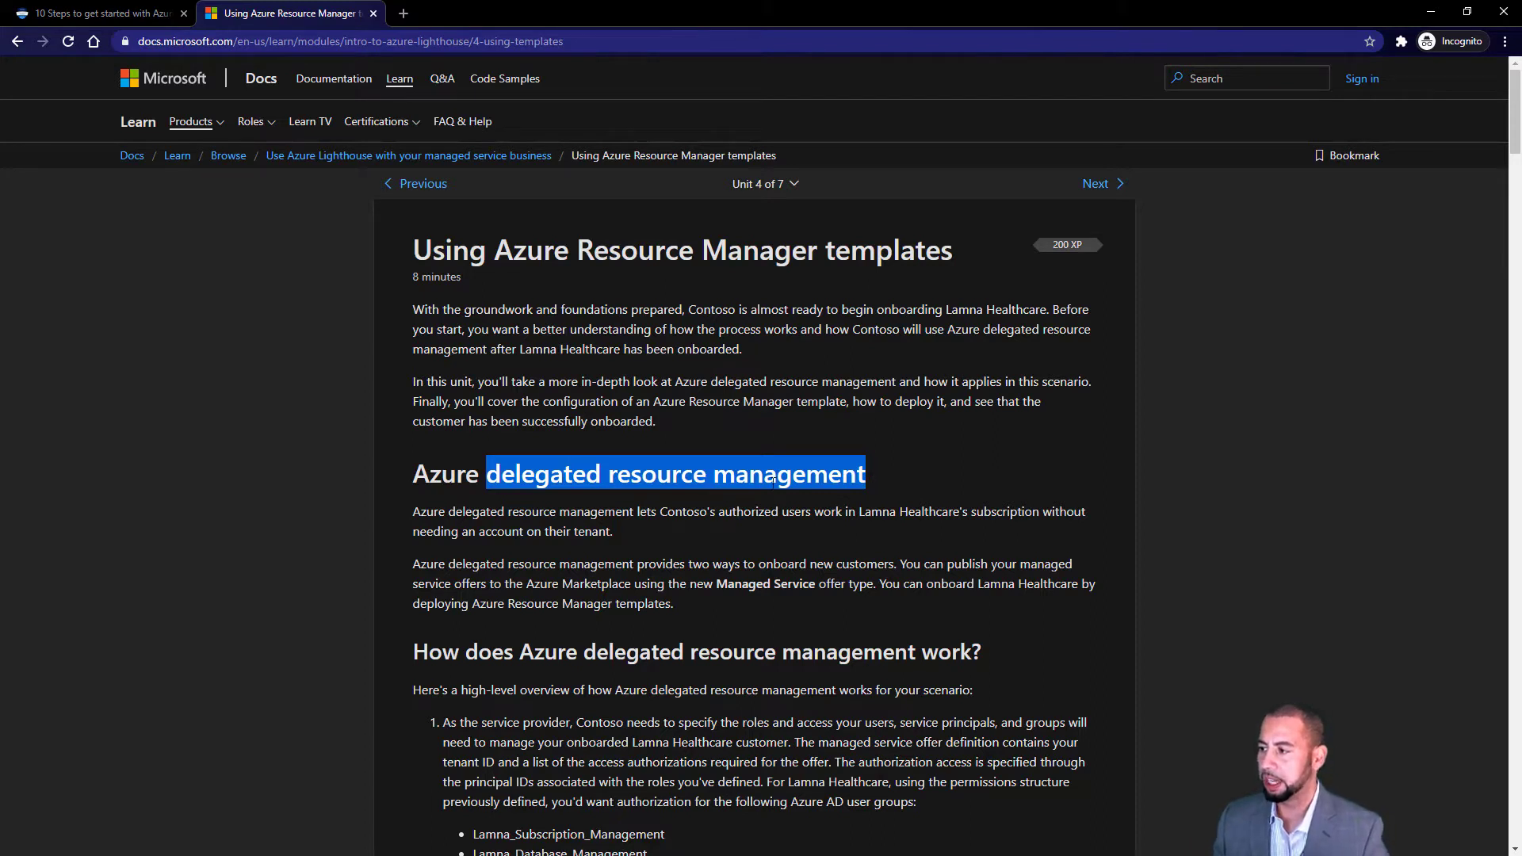
pyautogui.click(731, 379)
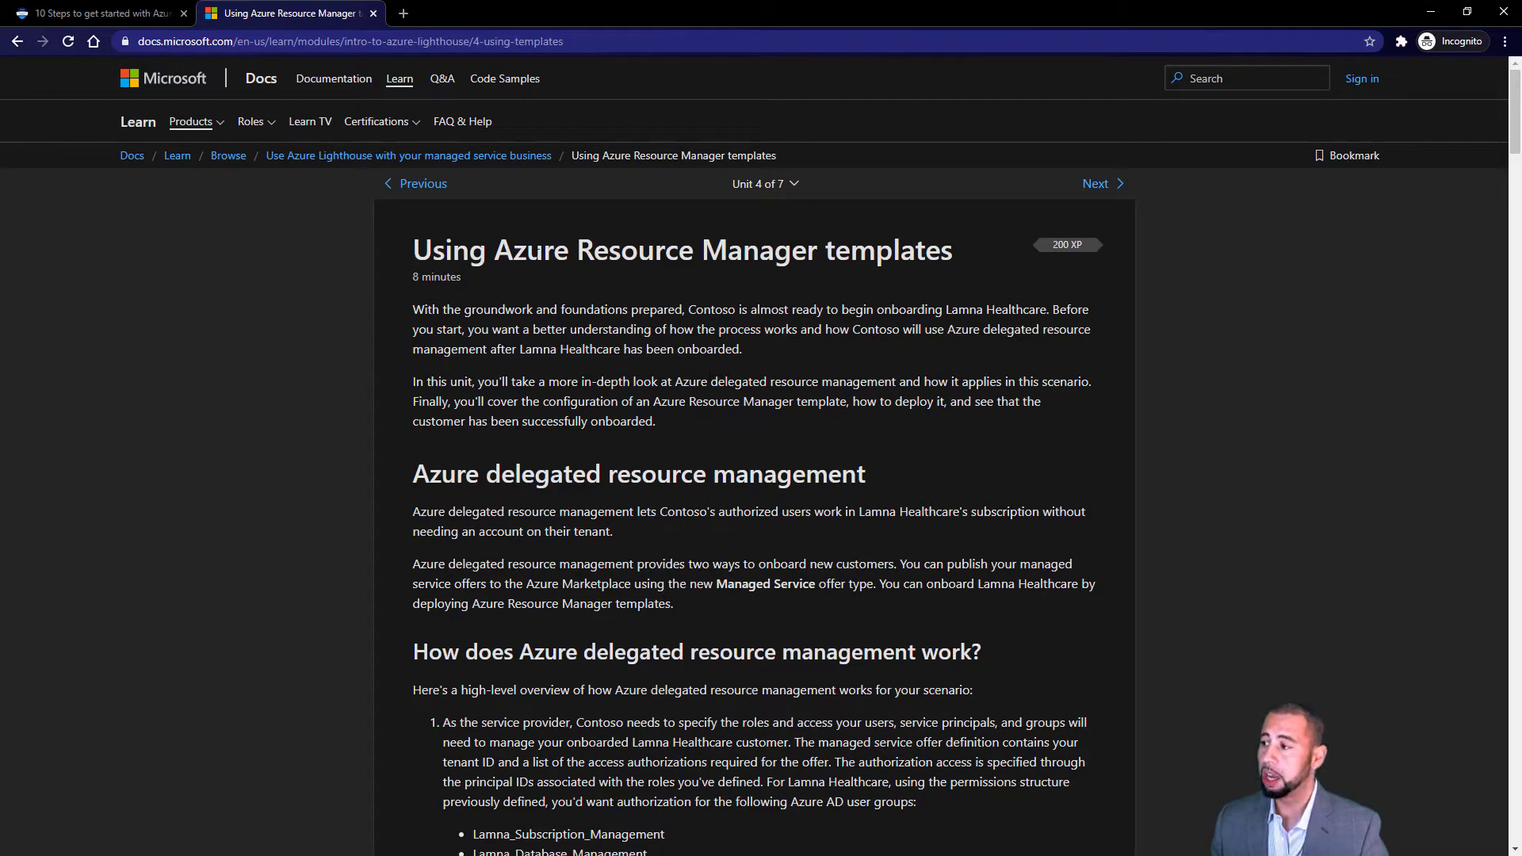
pyautogui.moveTo(498, 250); pyautogui.dragTo(957, 255)
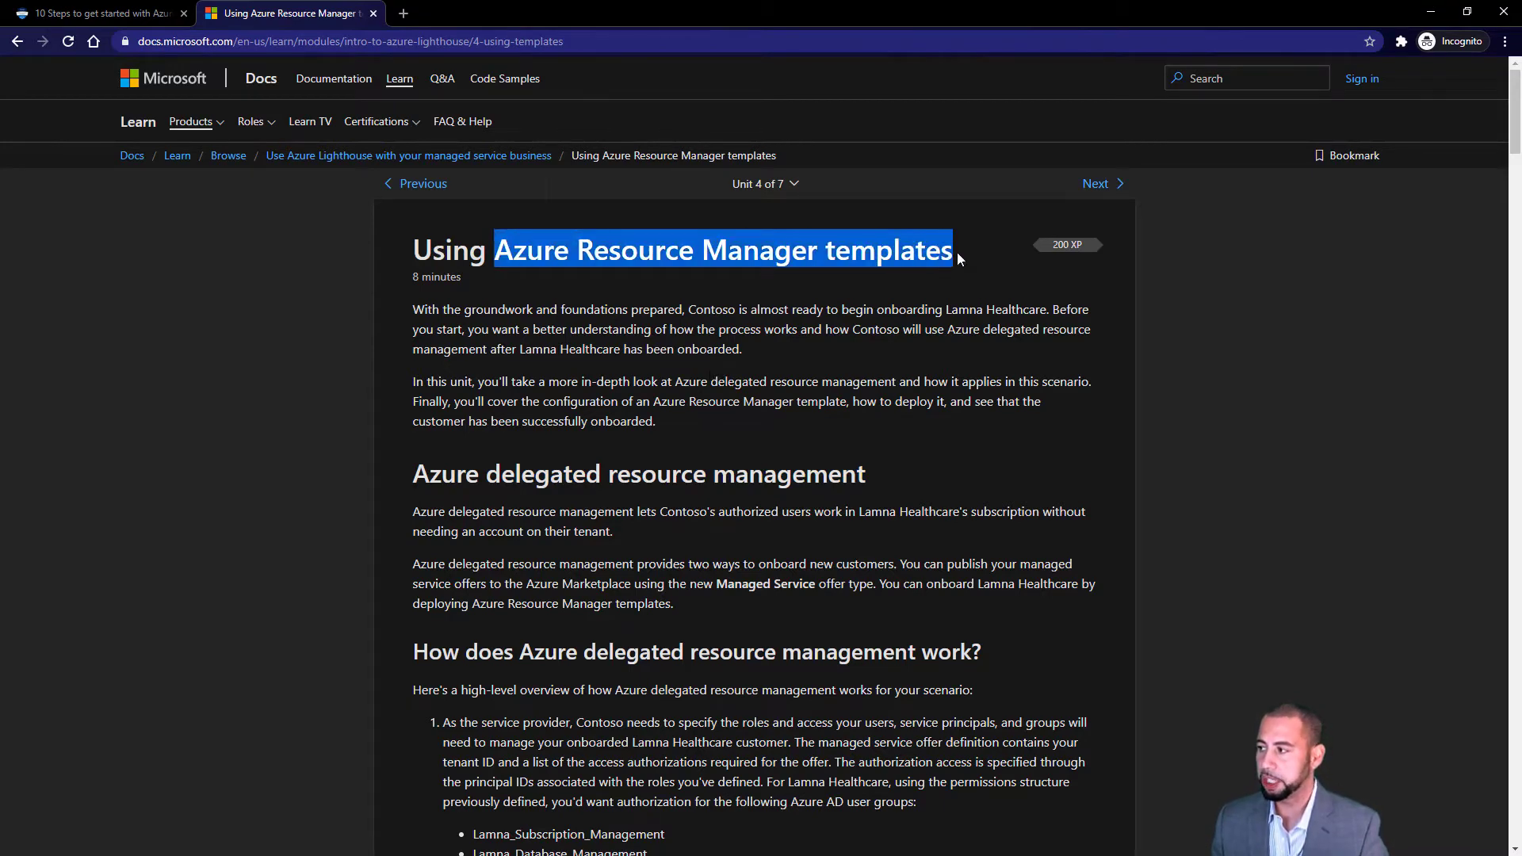
pyautogui.scroll(-4, 856, 460)
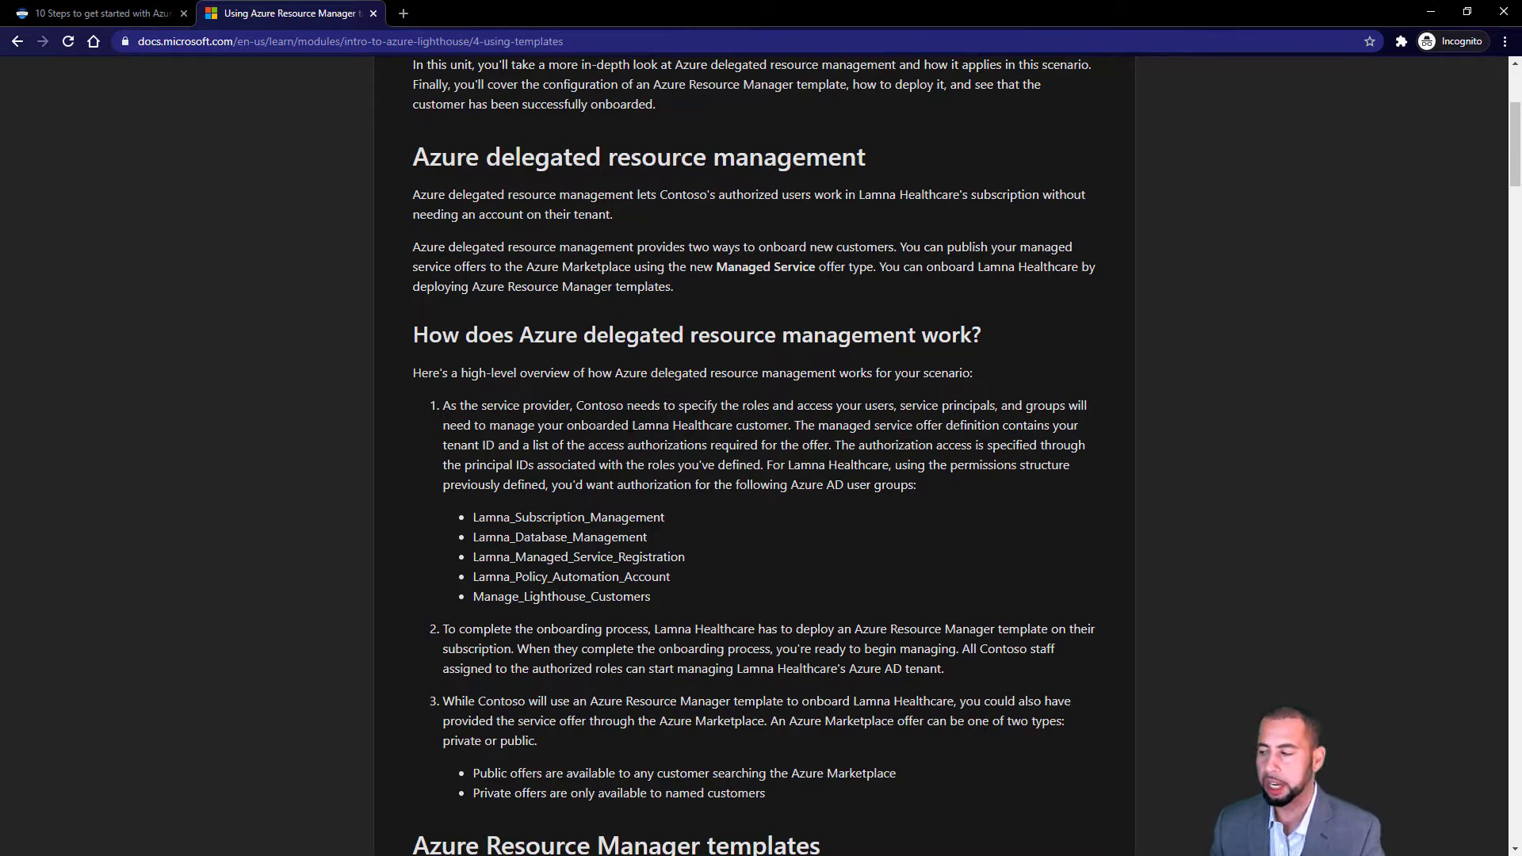
pyautogui.scroll(-2, 727, 362)
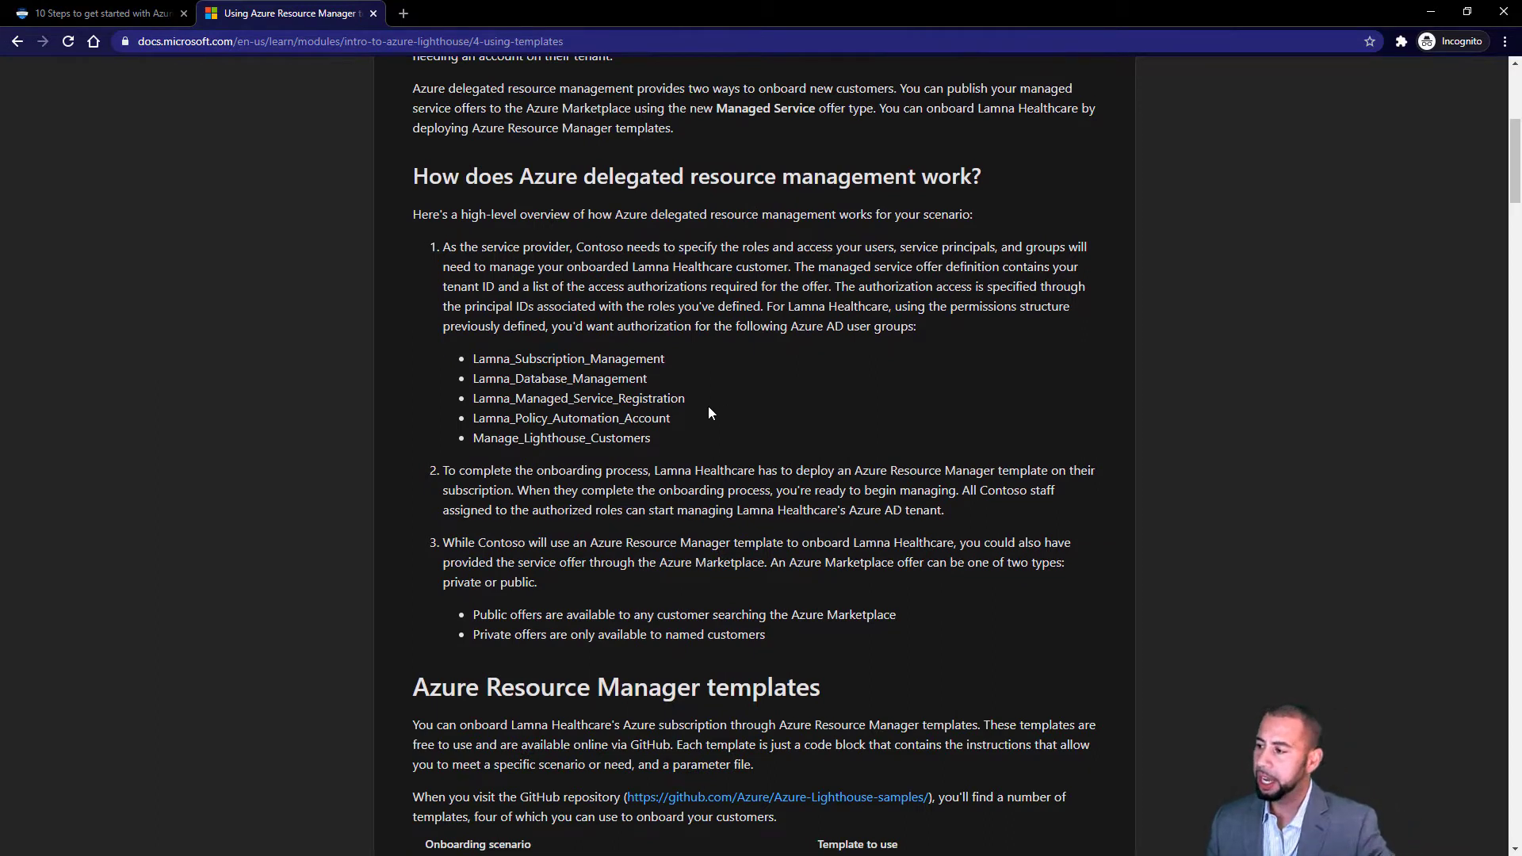
pyautogui.moveTo(667, 383); pyautogui.dragTo(515, 380)
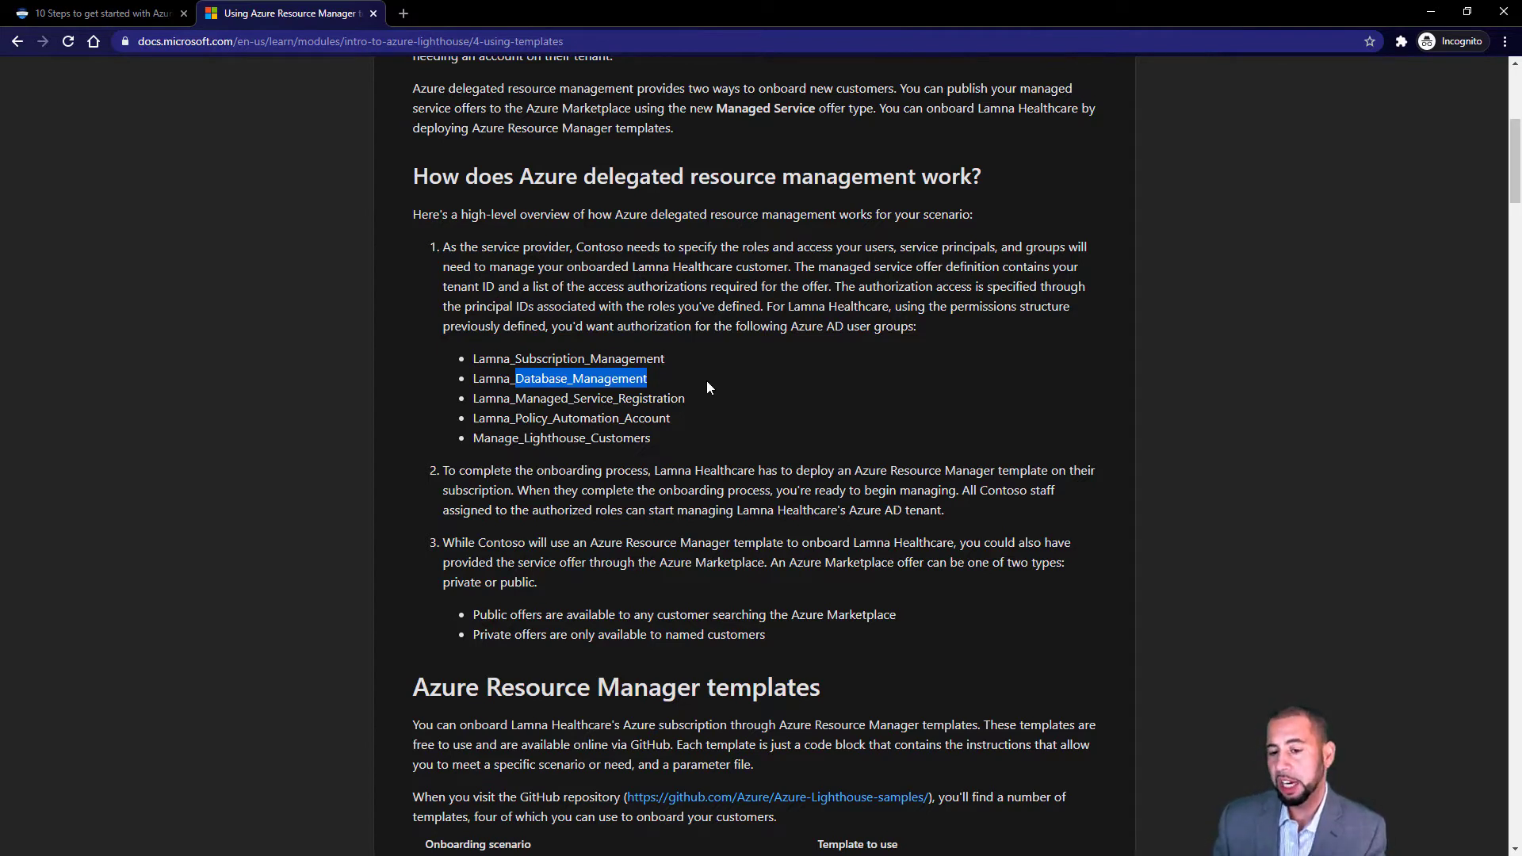
pyautogui.moveTo(663, 358); pyautogui.dragTo(515, 358)
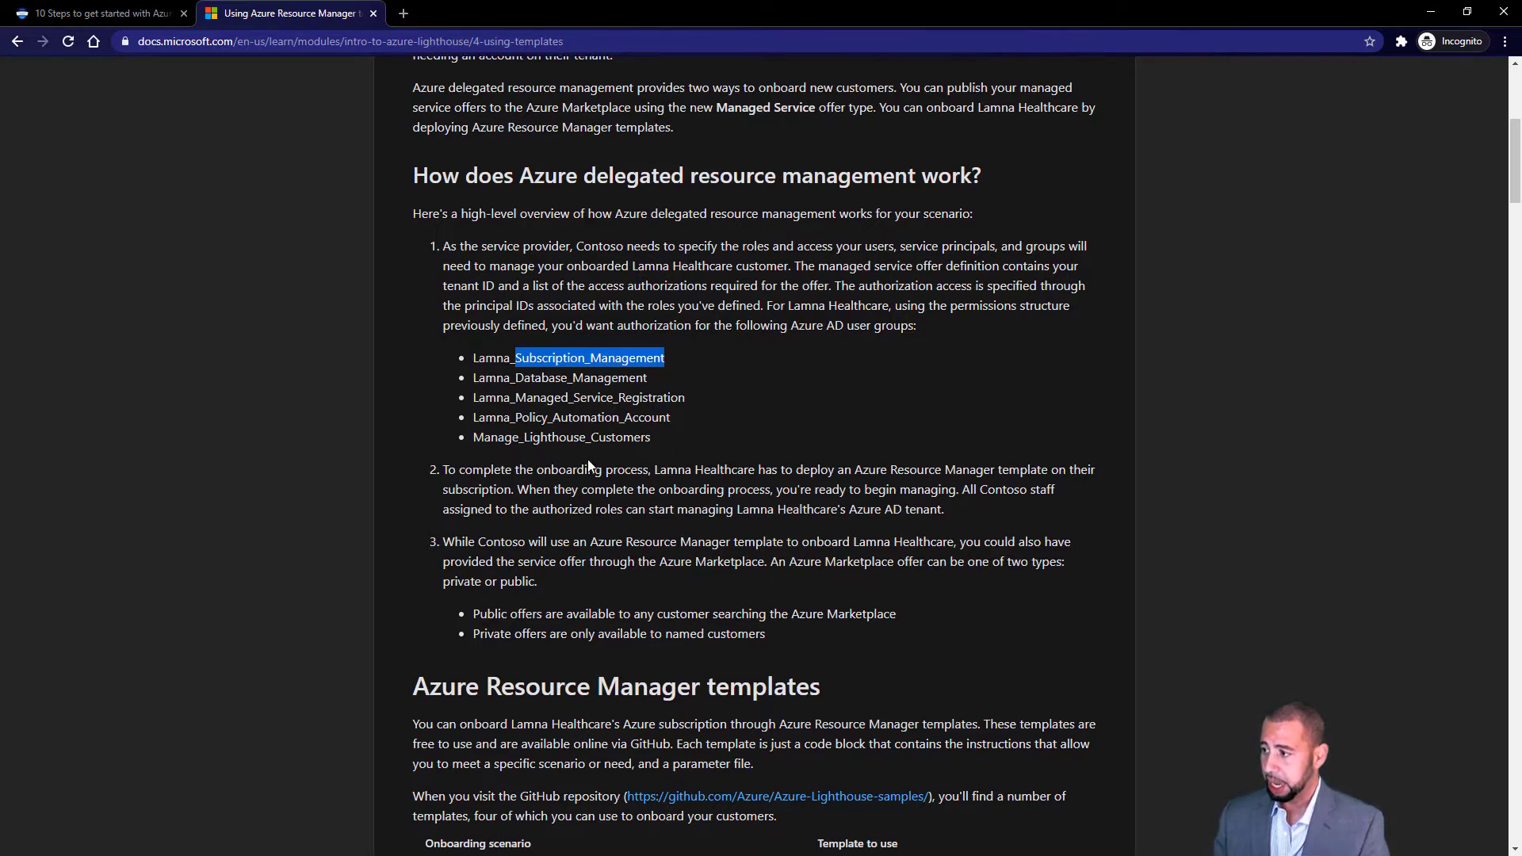
# - Review the public and private Azure Marketplace offer types and the onboarding scenarios for resource groups and multiple resource groups
pyautogui.scroll(-1, 588, 452)
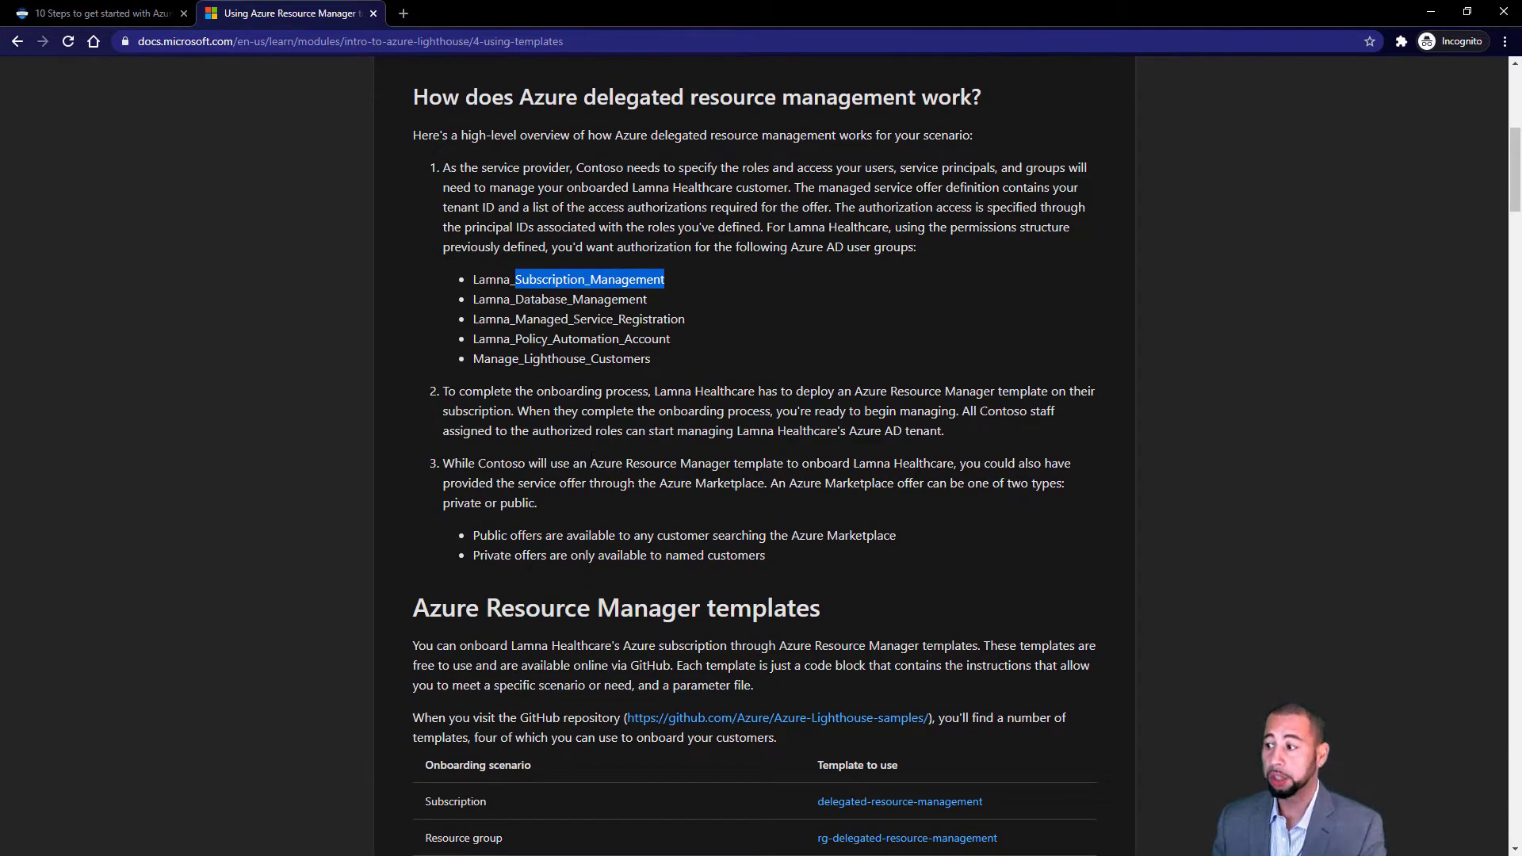
pyautogui.scroll(-1, 519, 448)
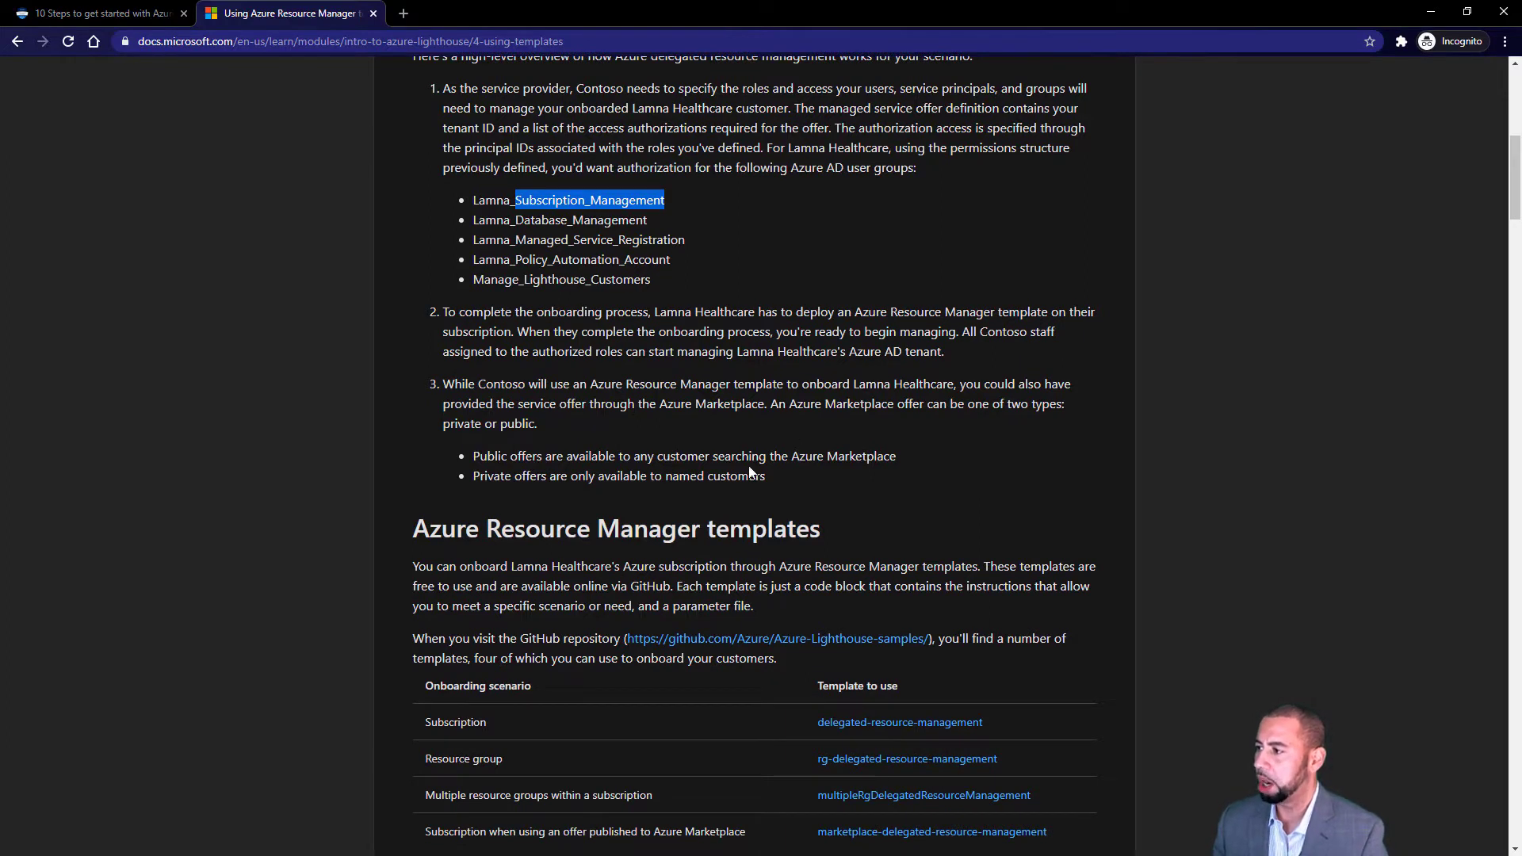
pyautogui.scroll(-1, 710, 452)
pyautogui.moveTo(660, 325); pyautogui.dragTo(737, 328)
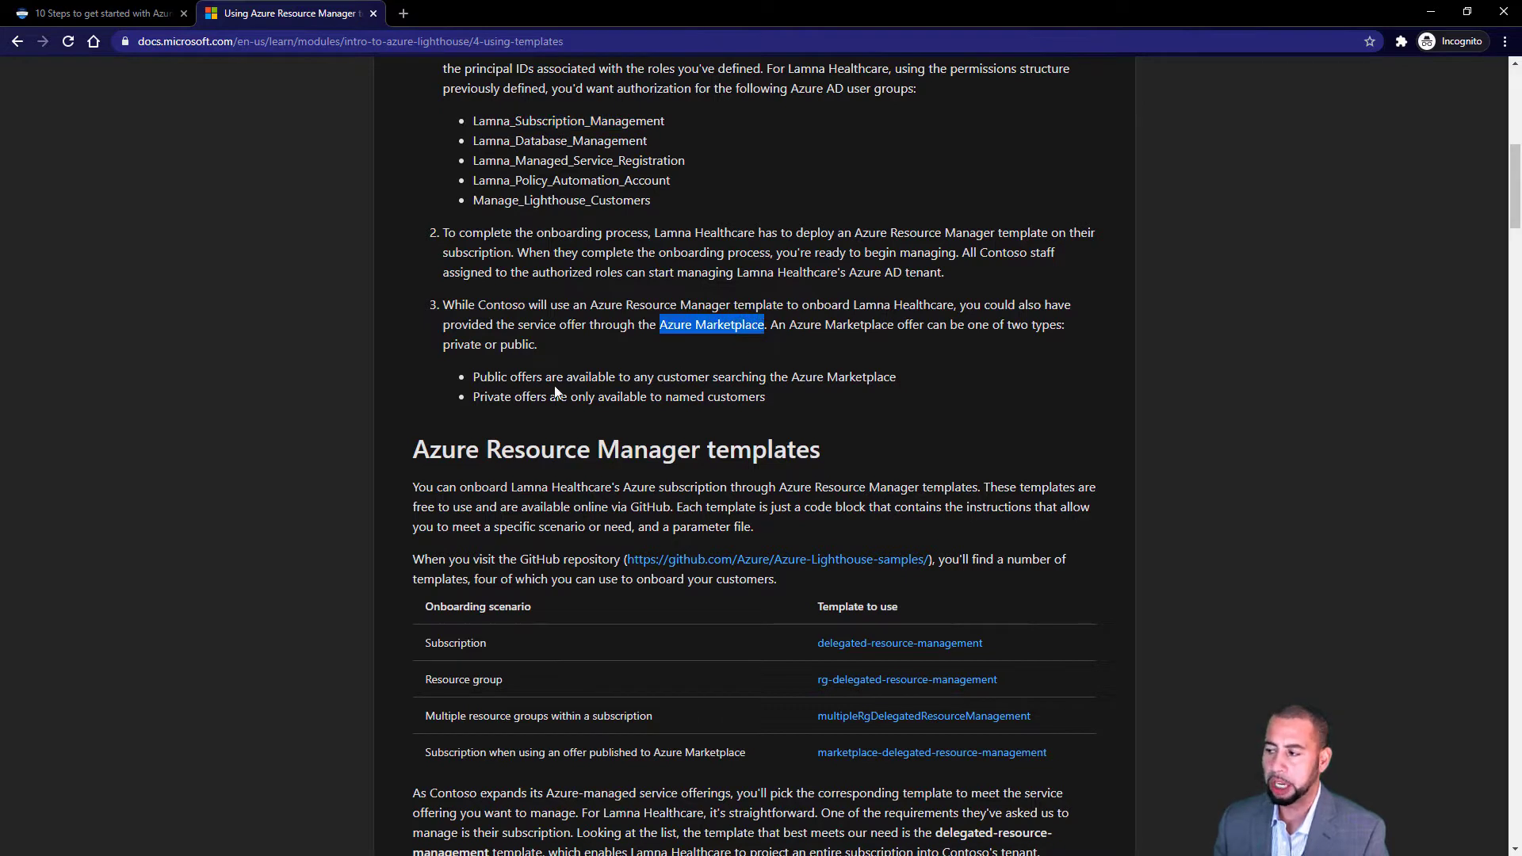
pyautogui.moveTo(474, 377); pyautogui.dragTo(766, 399)
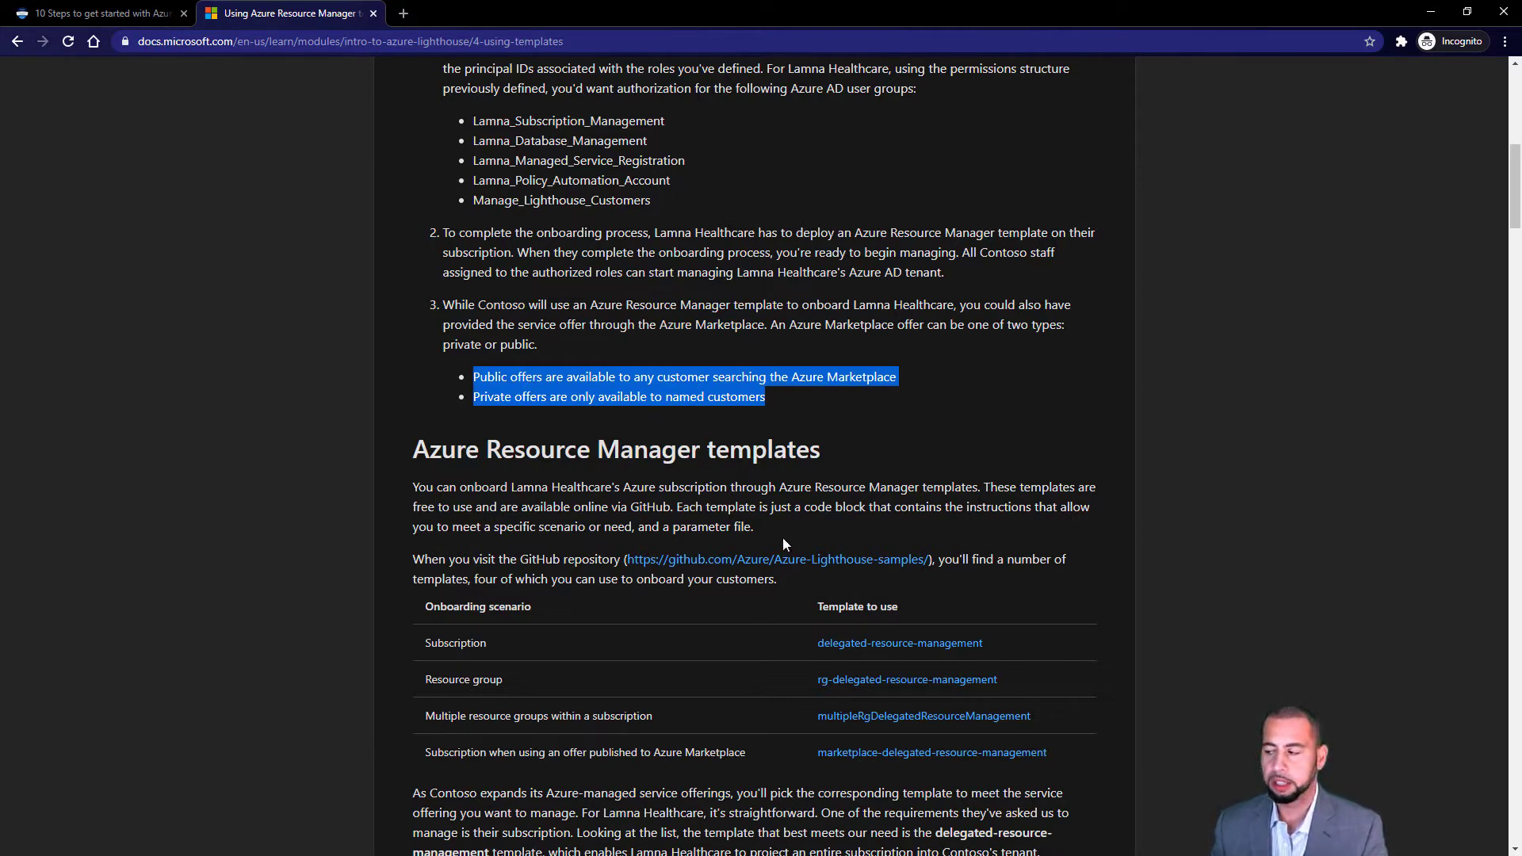
pyautogui.scroll(-1, 753, 541)
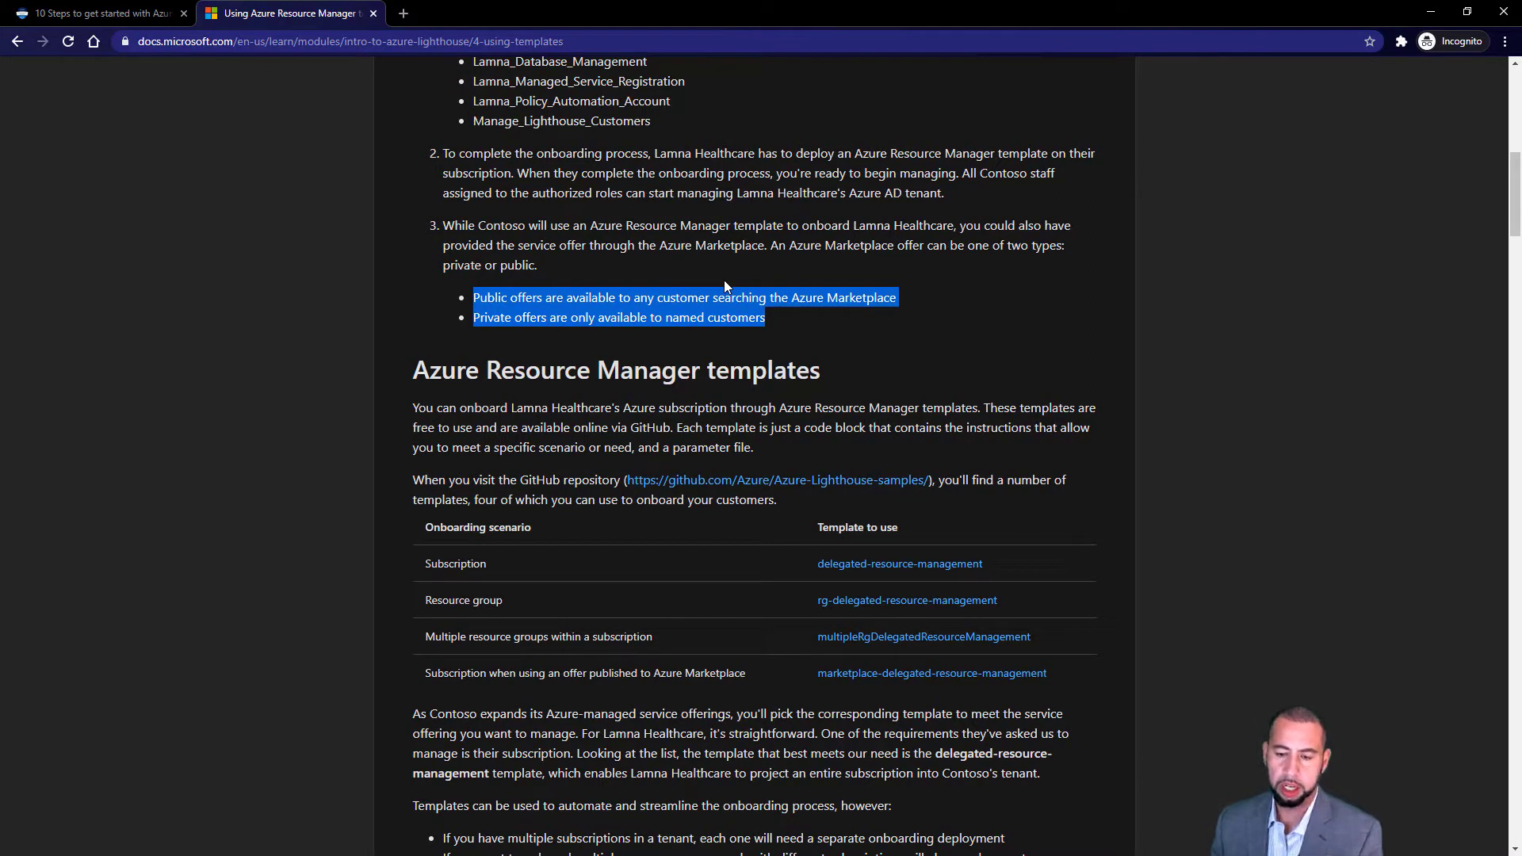
pyautogui.scroll(-1, 864, 425)
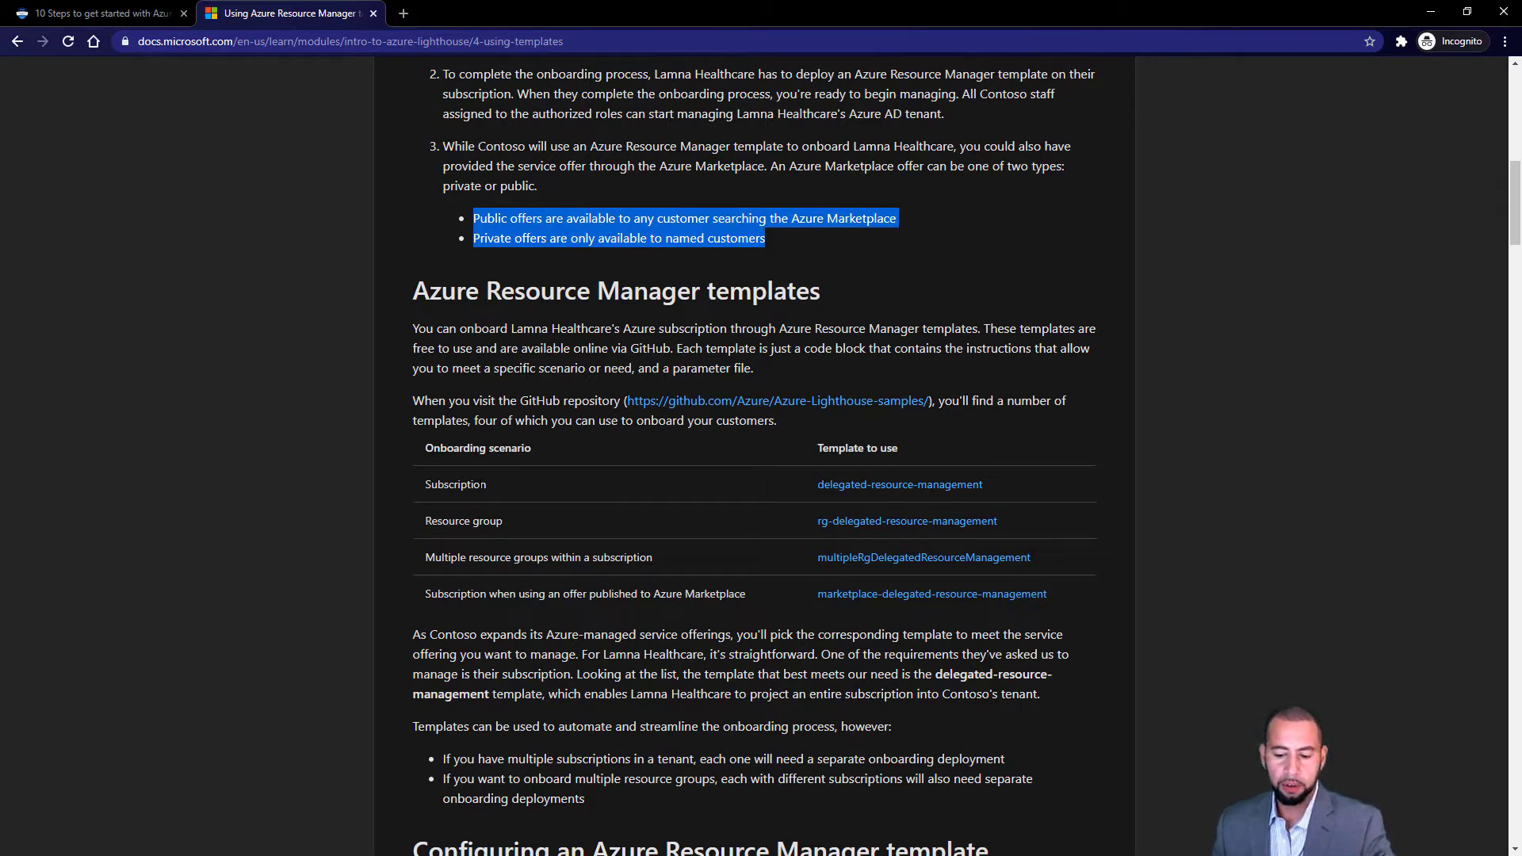
pyautogui.moveTo(426, 521); pyautogui.dragTo(503, 524)
pyautogui.moveTo(691, 558); pyautogui.dragTo(479, 557)
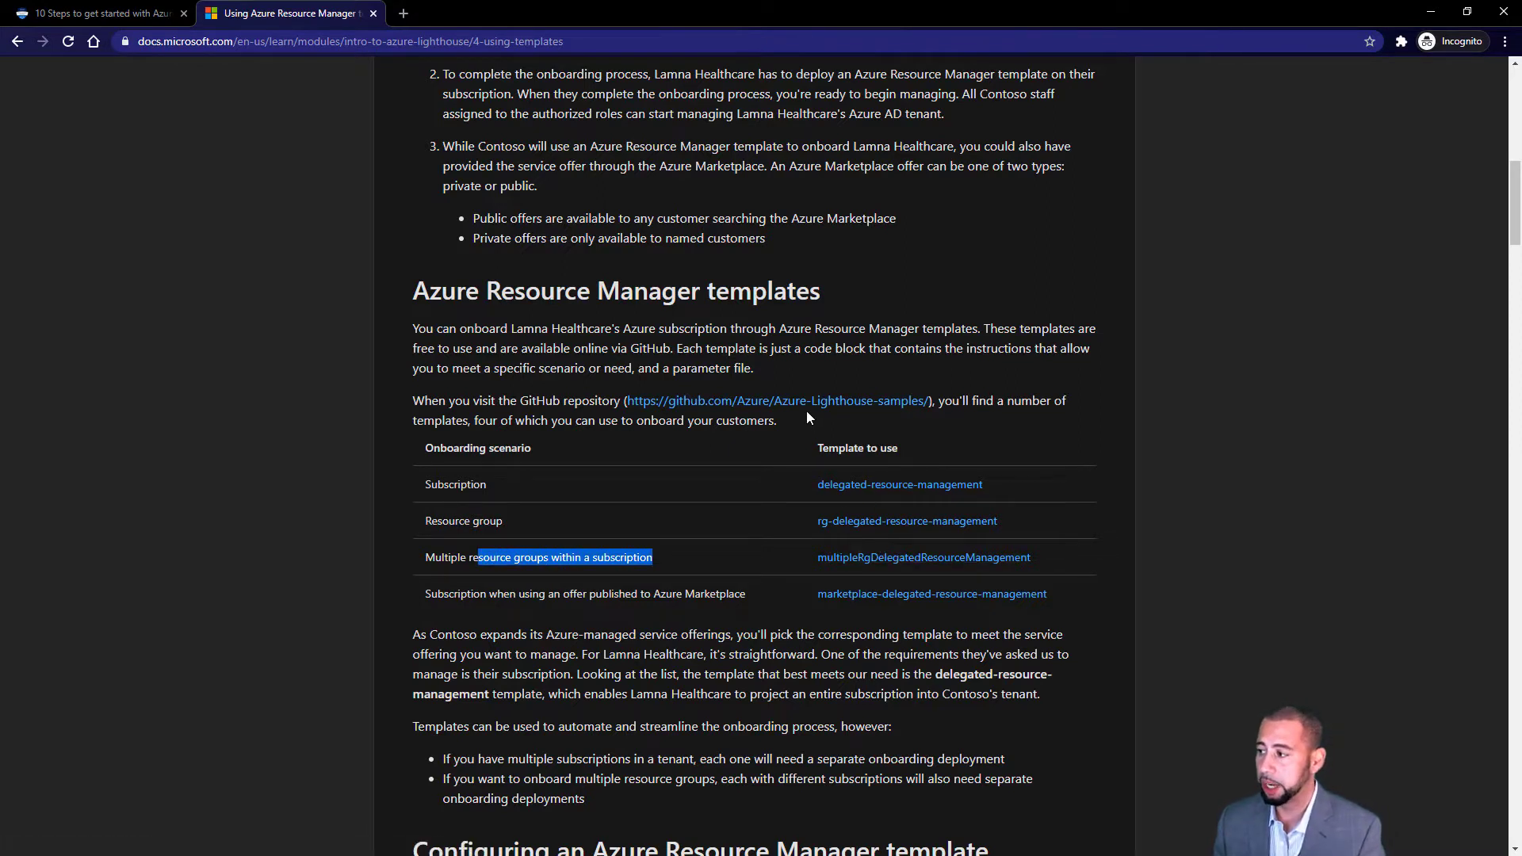
# - Open the Azure-Lighthouse-samples GitHub repository in a new tab and switch to it
pyautogui.rightClick(824, 402)
pyautogui.click(831, 412)
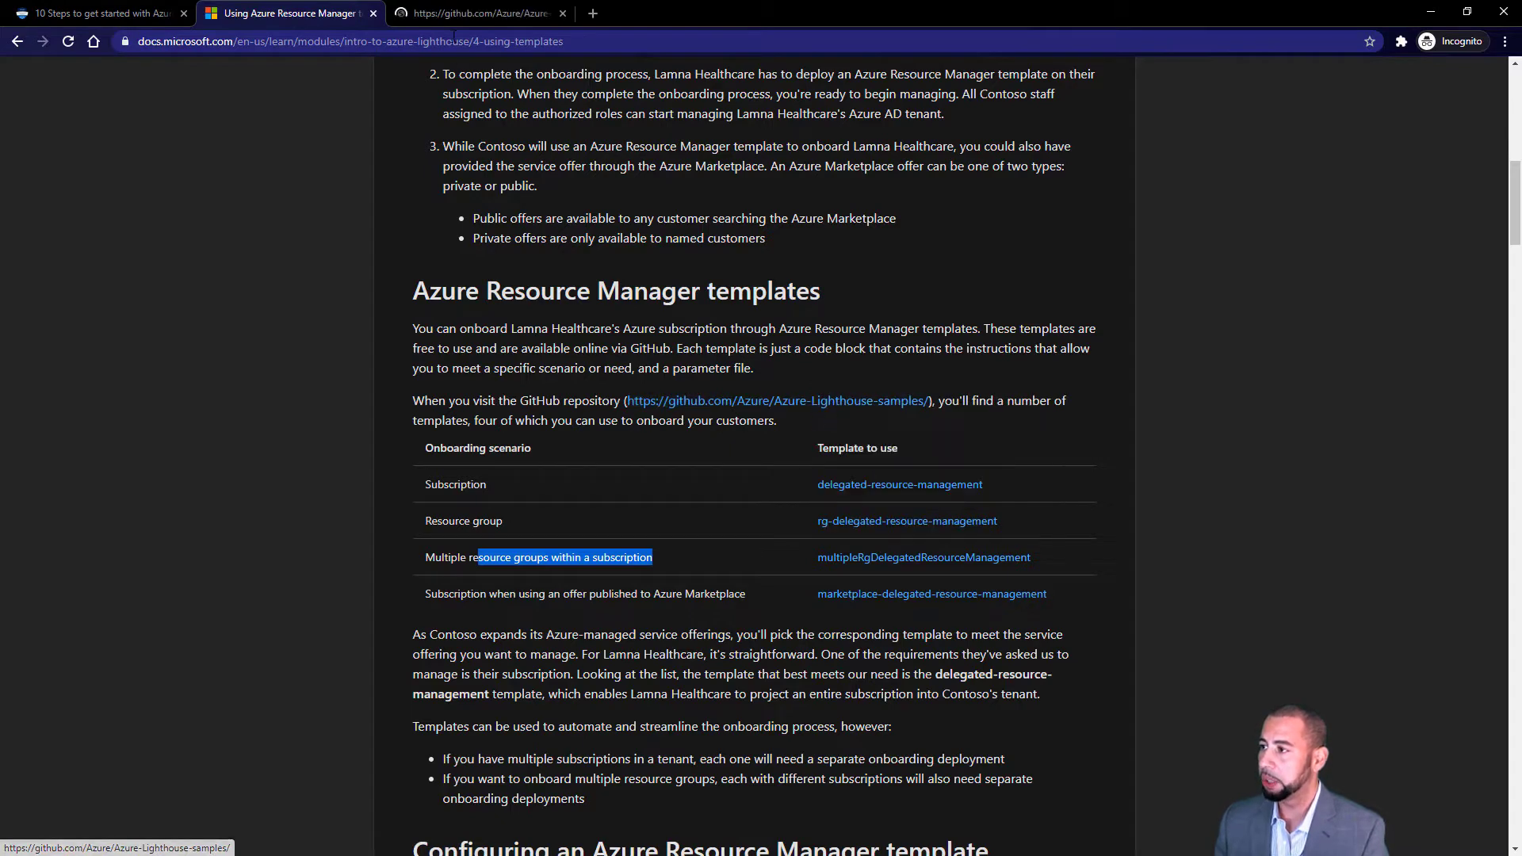
pyautogui.click(453, 13)
# - Examine the subscription, resource group and multiple resource group deployments in the README's "Deploy to Azure buttons" table
pyautogui.scroll(-2, 216, 351)
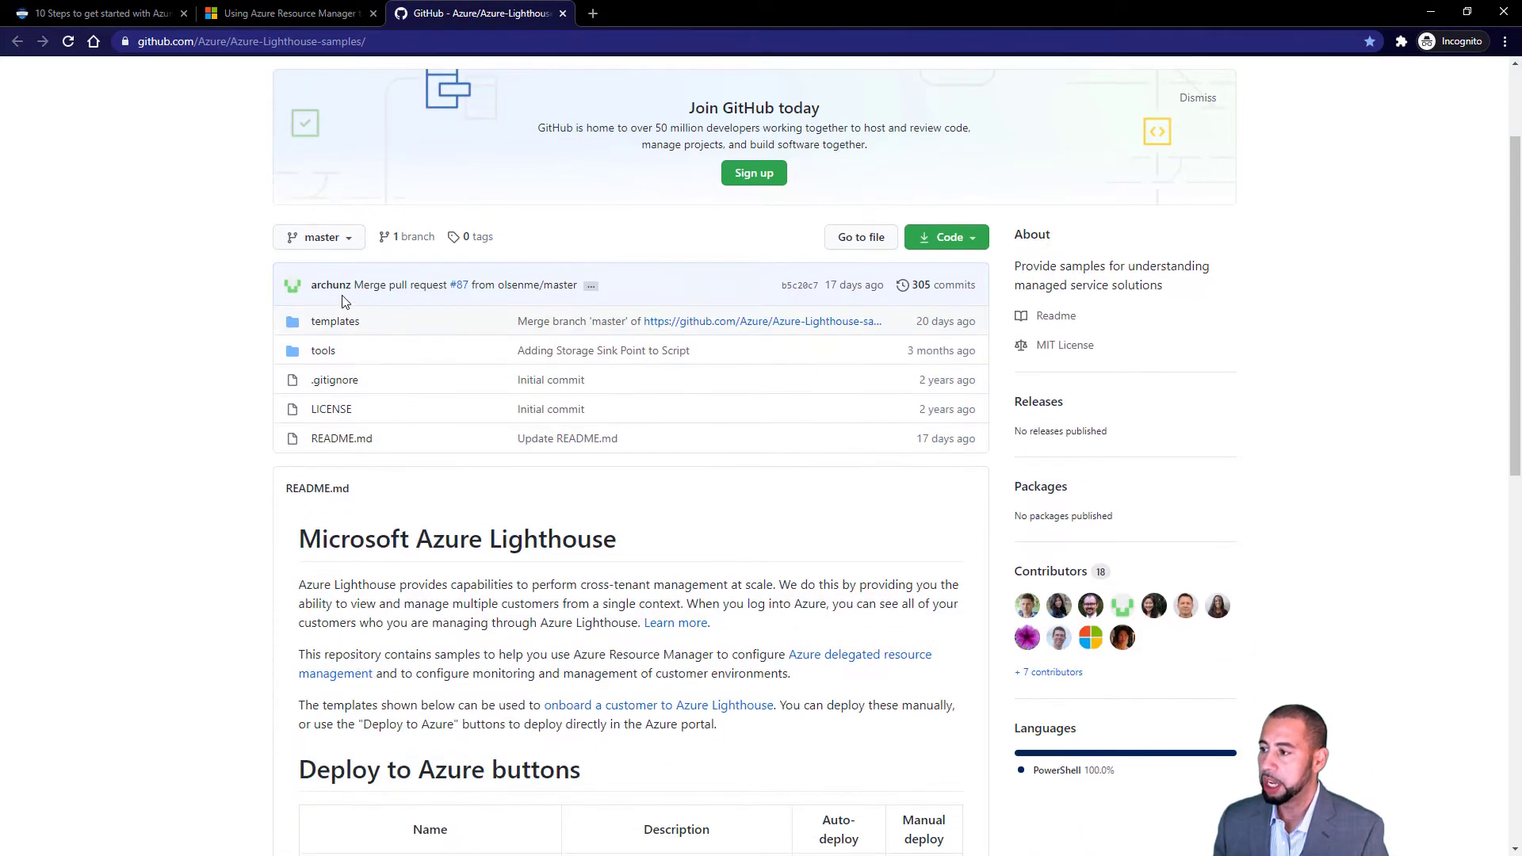
pyautogui.scroll(-4, 720, 383)
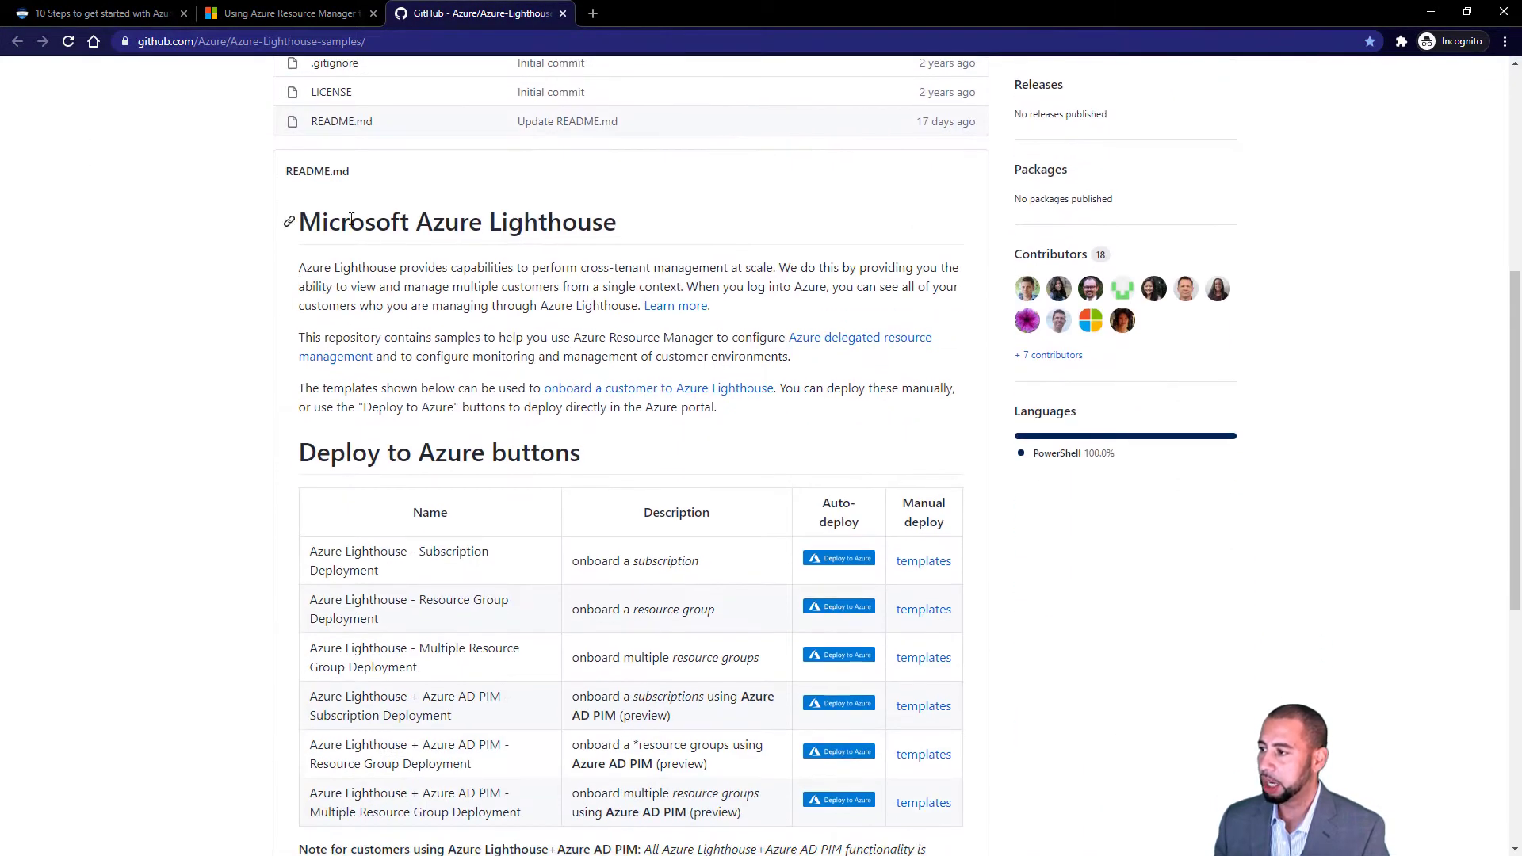
pyautogui.scroll(-3, 578, 381)
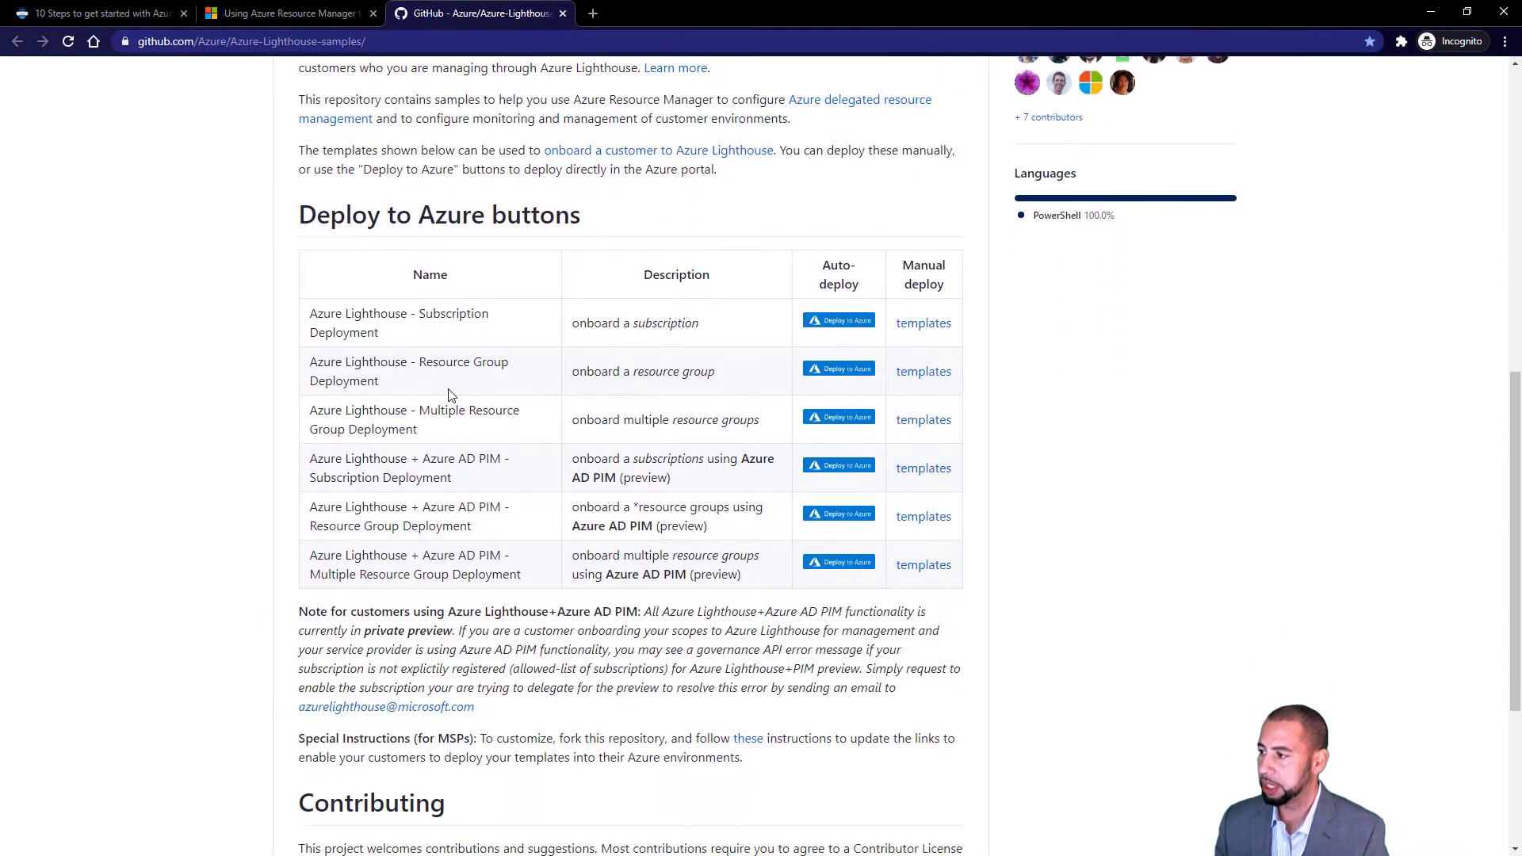
pyautogui.doubleClick(448, 315)
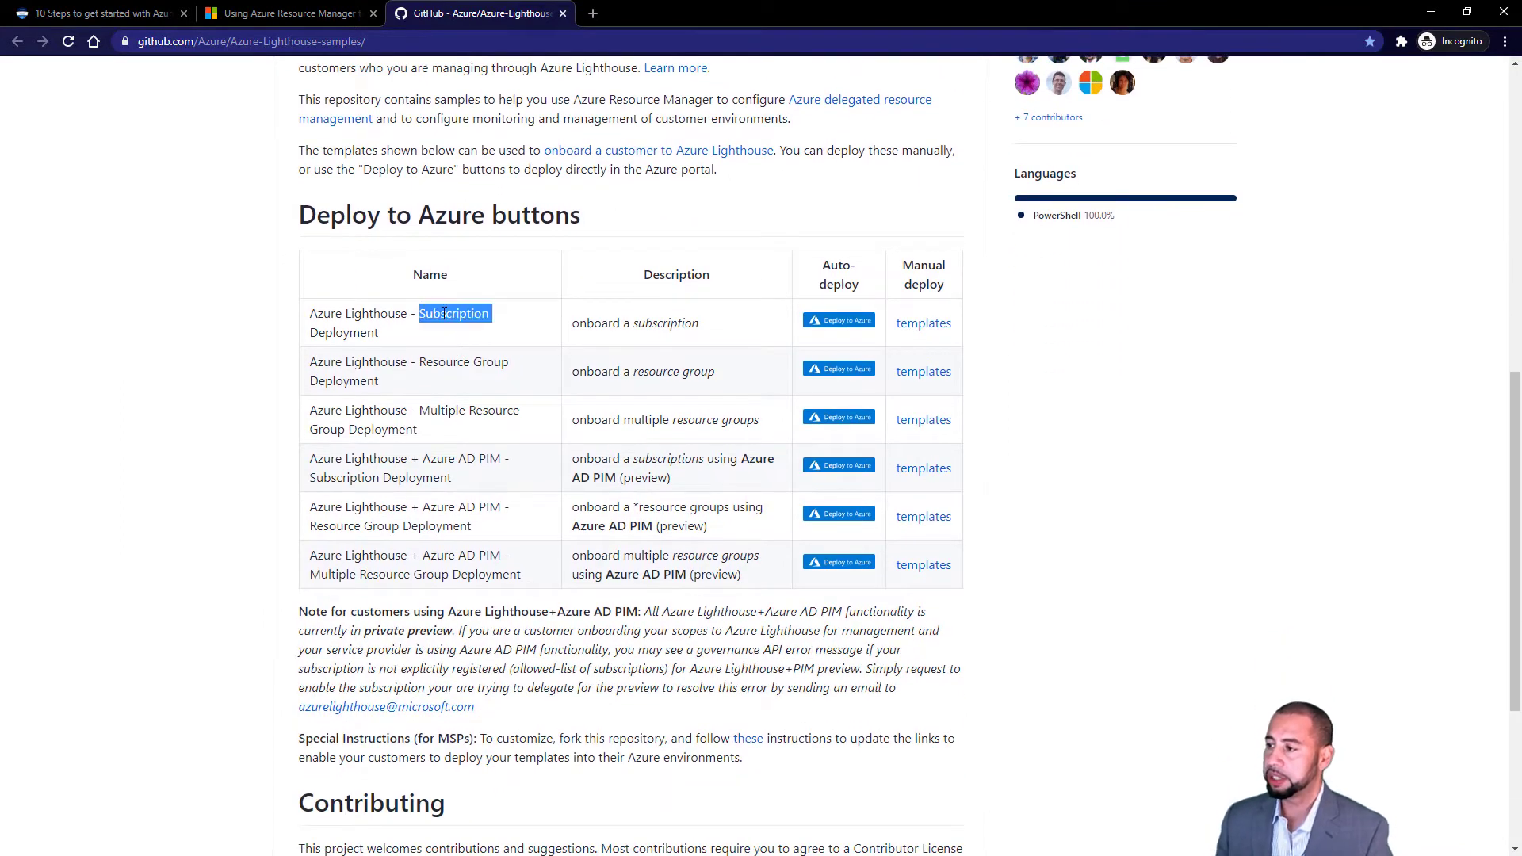
pyautogui.moveTo(421, 362); pyautogui.dragTo(509, 363)
pyautogui.moveTo(445, 410); pyautogui.dragTo(521, 411)
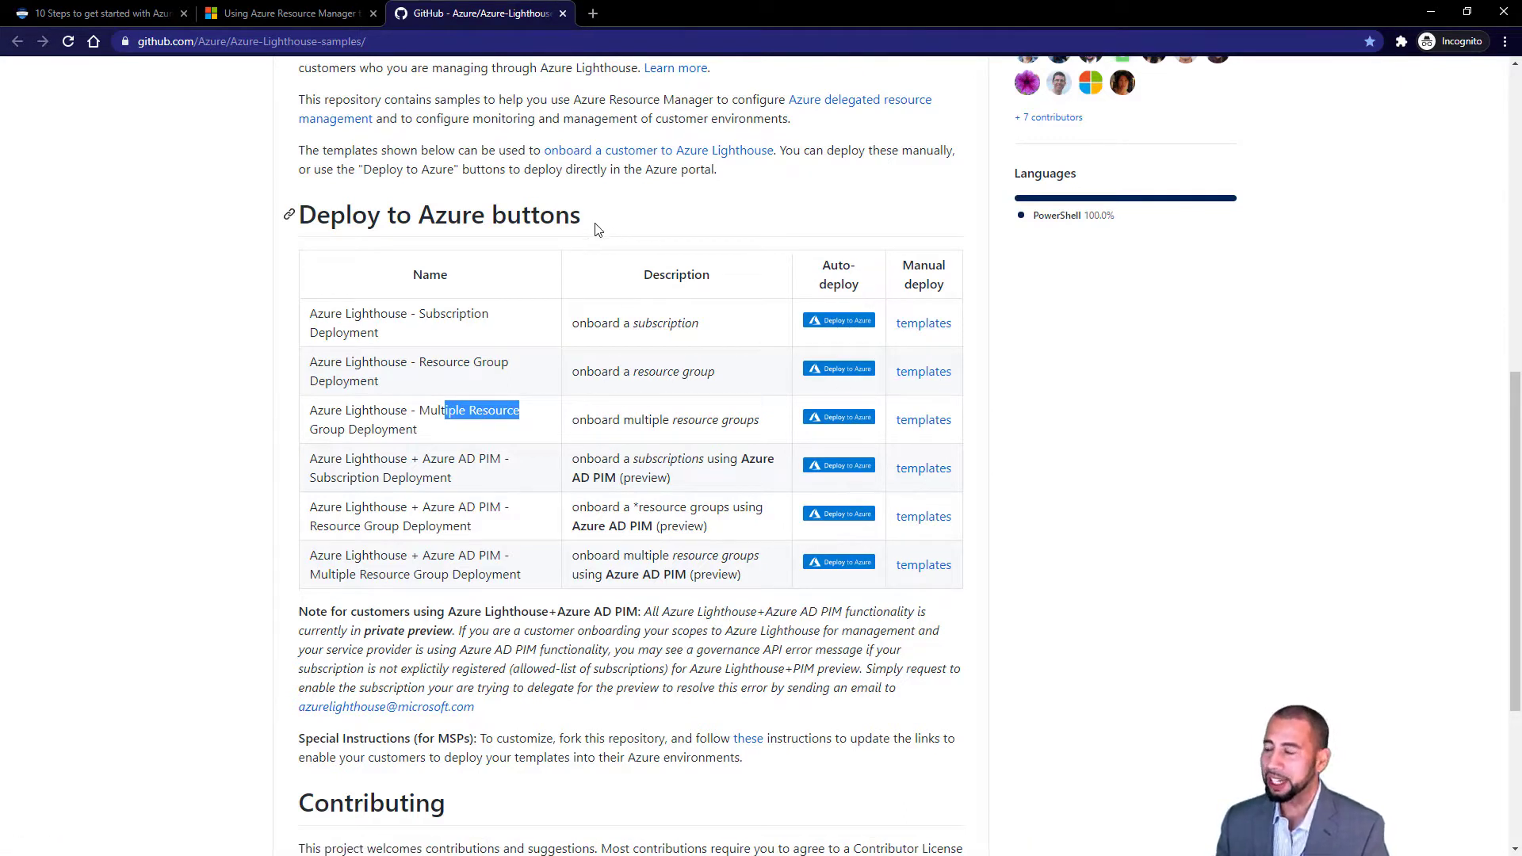
# - Return to the Learn unit and highlight Azure Marketplace in the published-offer onboarding scenario
pyautogui.click(322, 23)
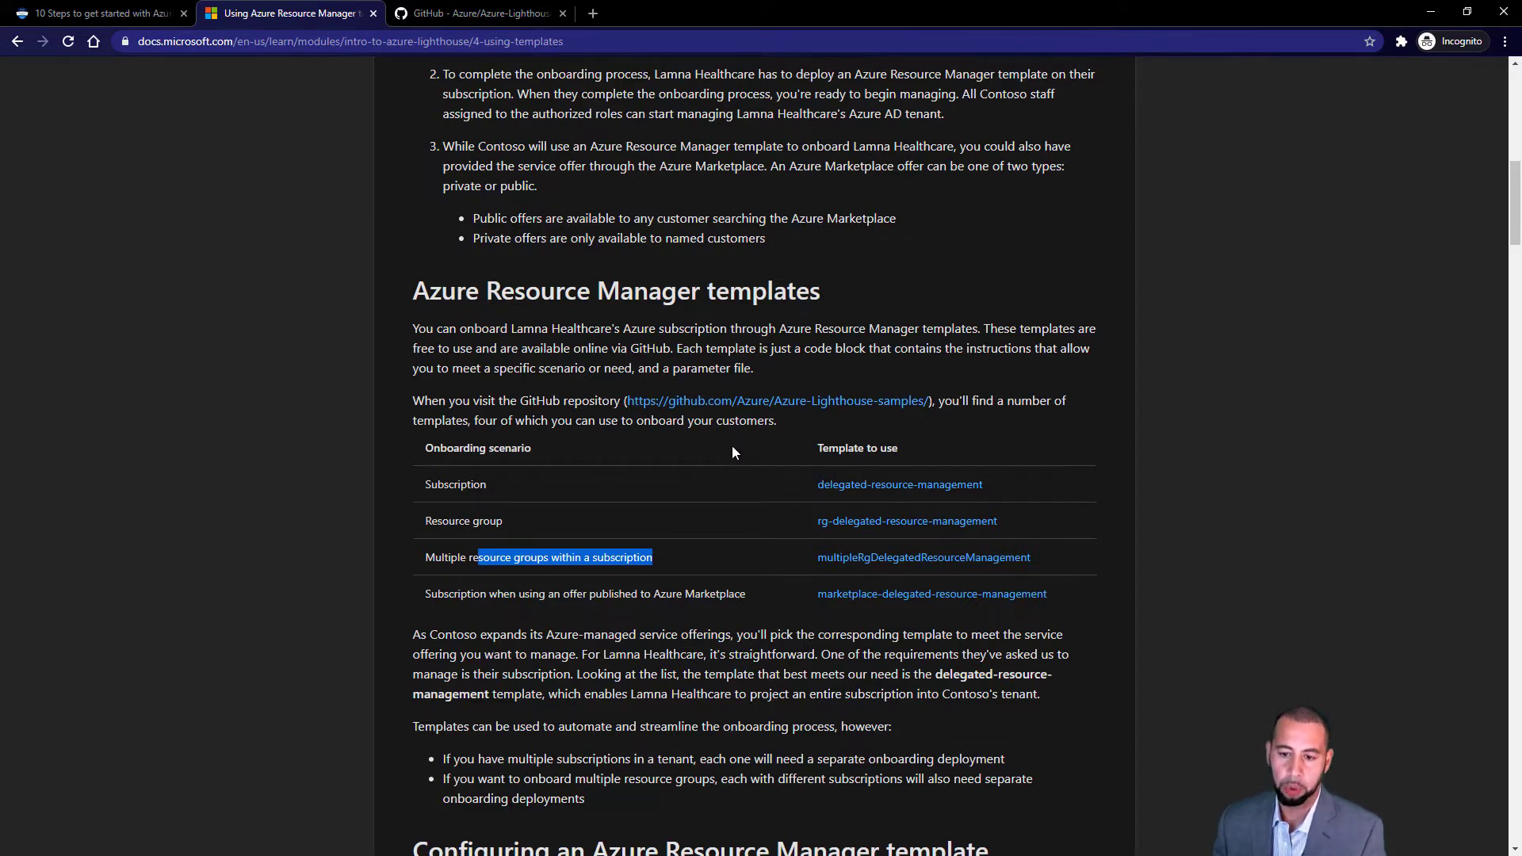
pyautogui.click(751, 596)
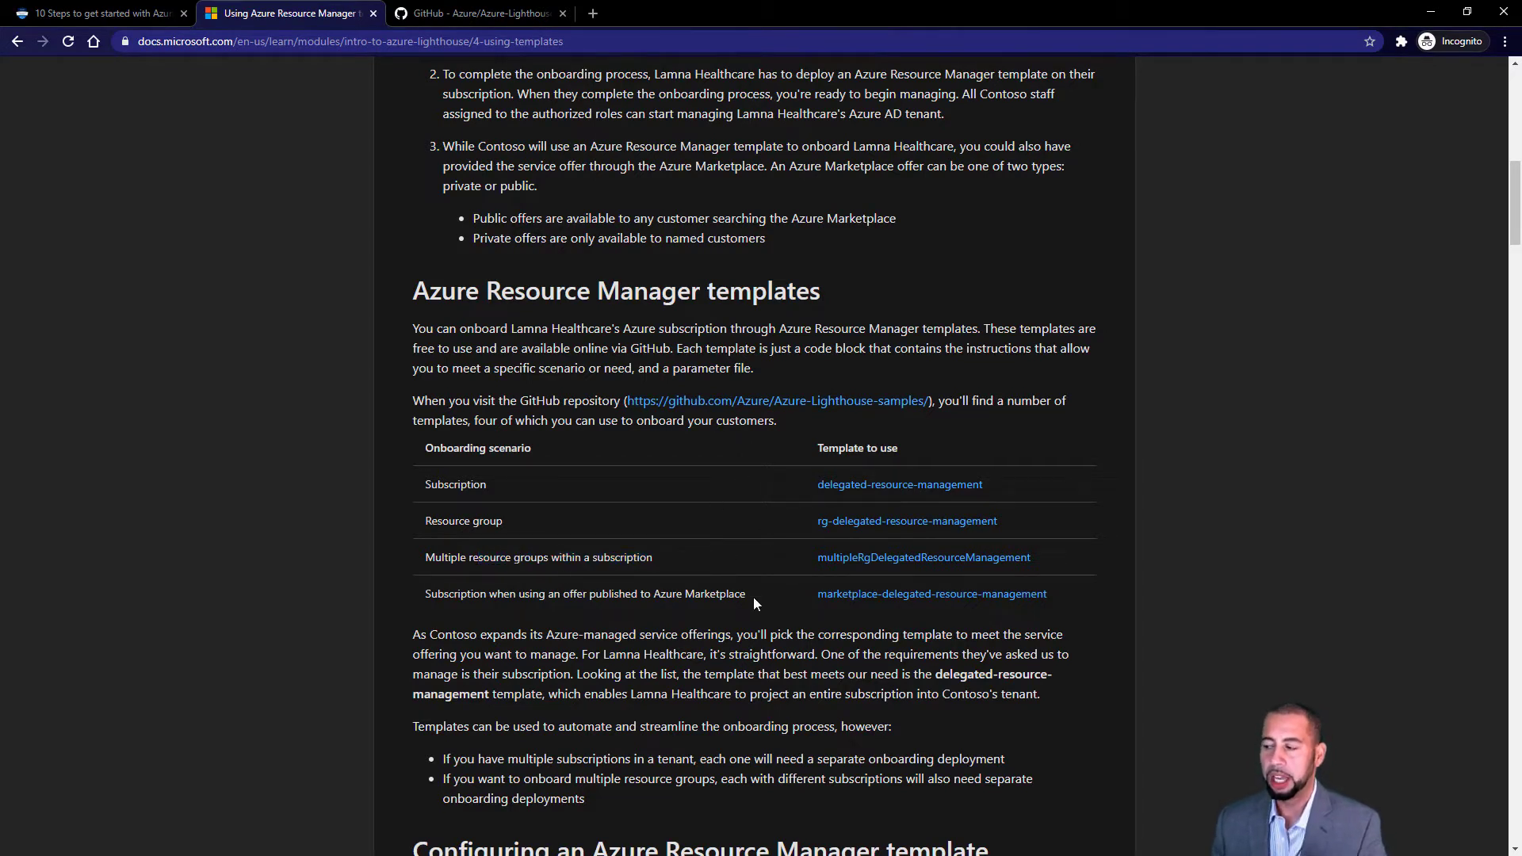
pyautogui.moveTo(753, 593); pyautogui.dragTo(646, 594)
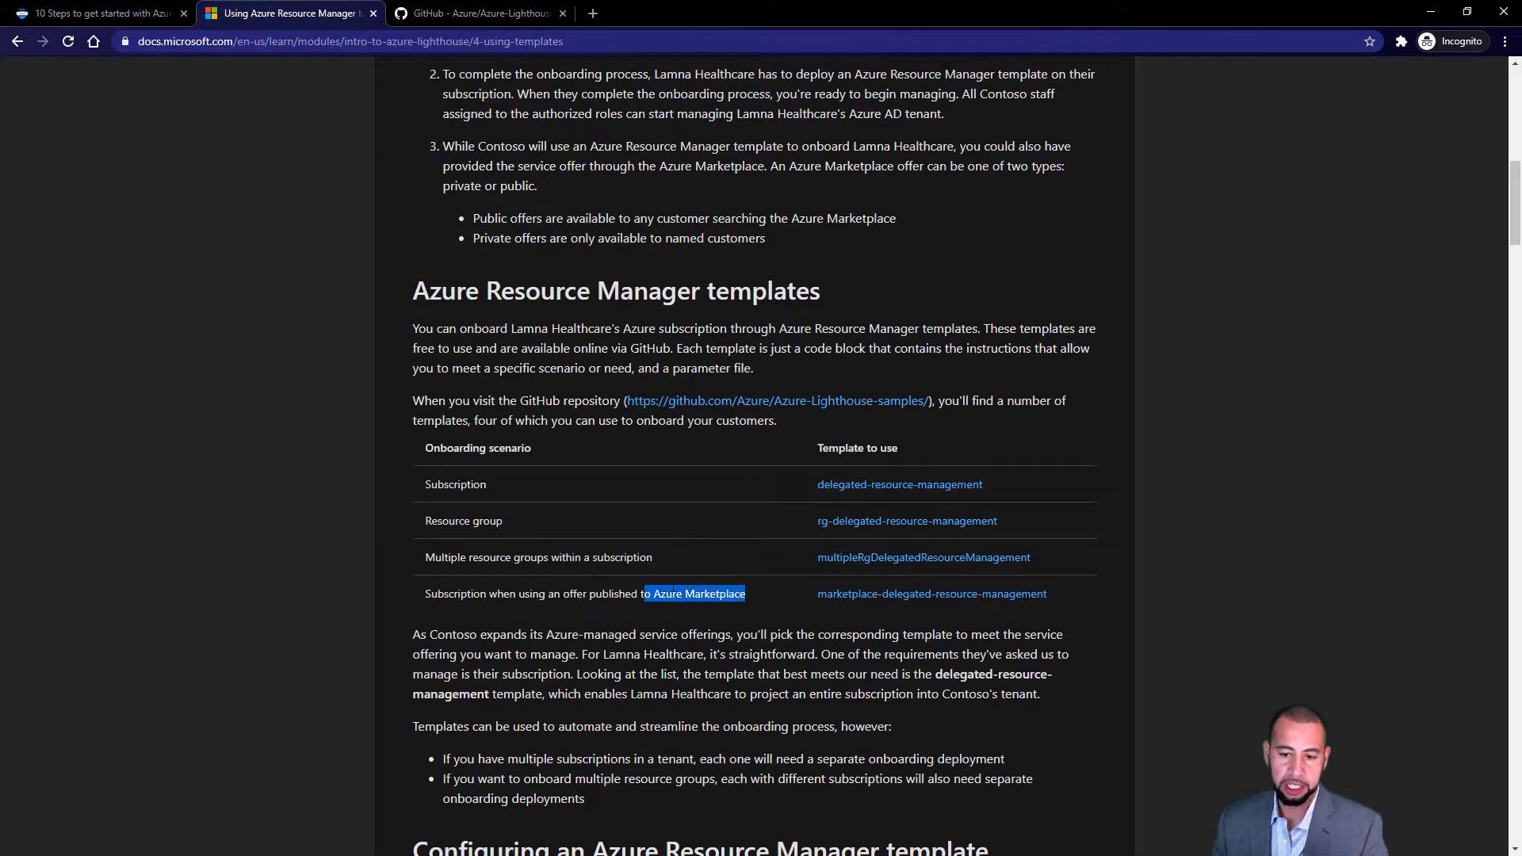
# - Read the "Configuring the parameter file" instructions, highlighting the template and parameter files in the delegated-resource-management folder
pyautogui.scroll(-3, 682, 575)
pyautogui.scroll(-5, 684, 379)
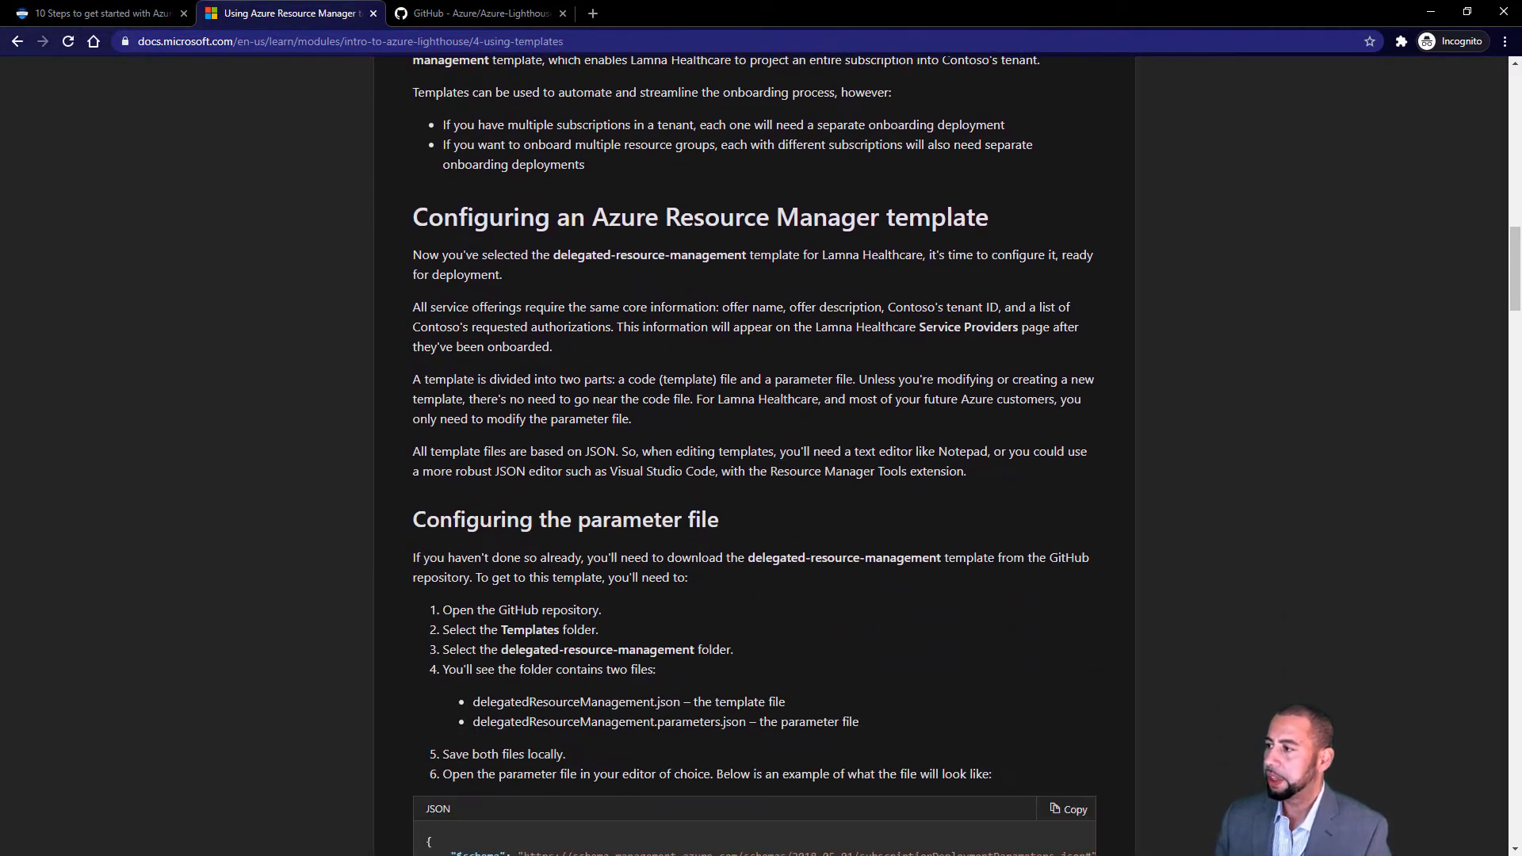
pyautogui.scroll(-4, 523, 284)
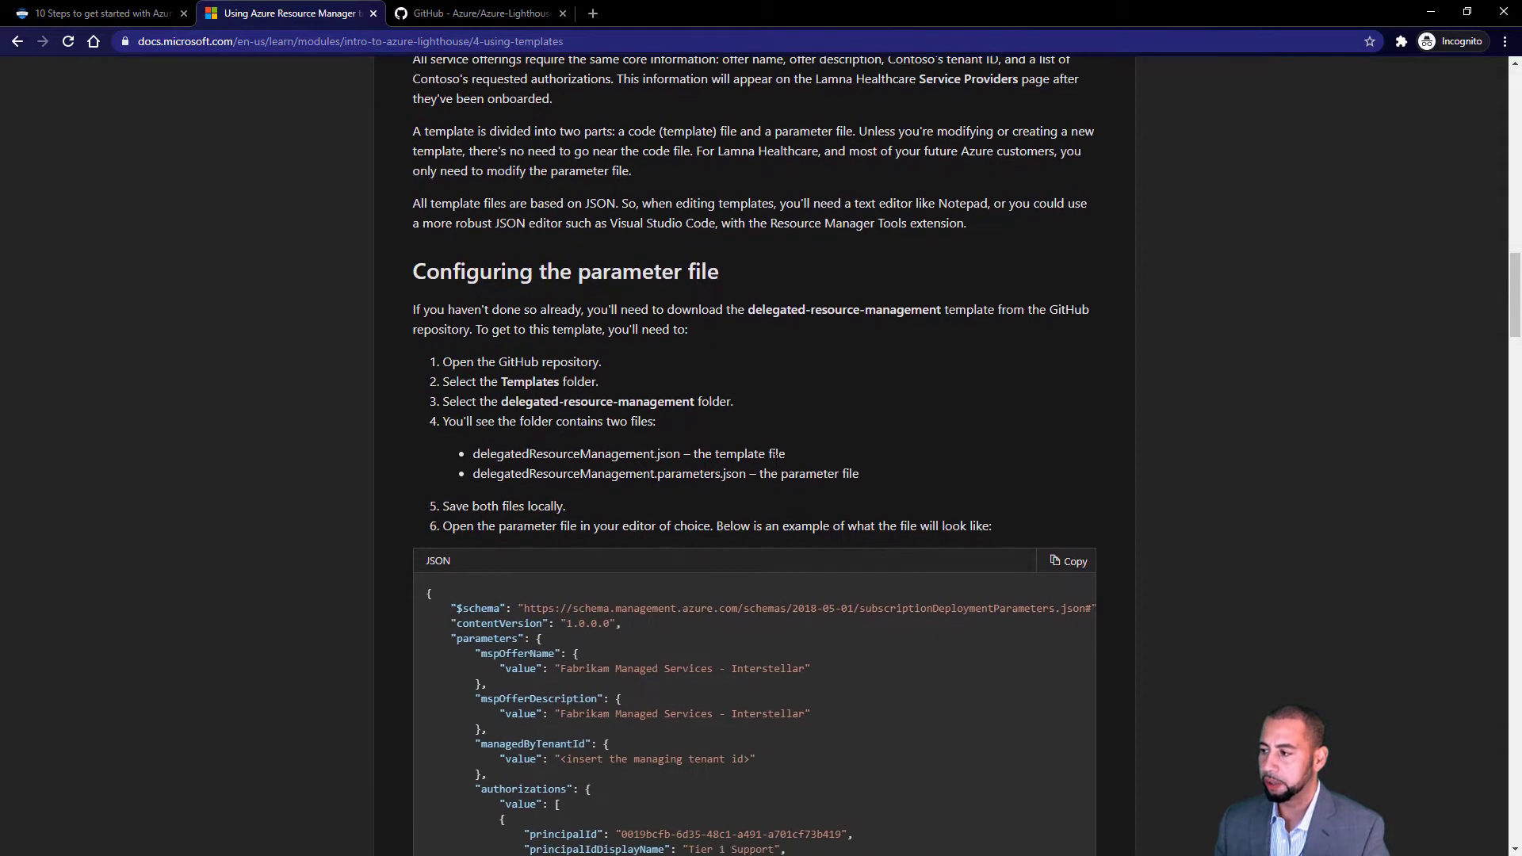
pyautogui.scroll(-1, 523, 283)
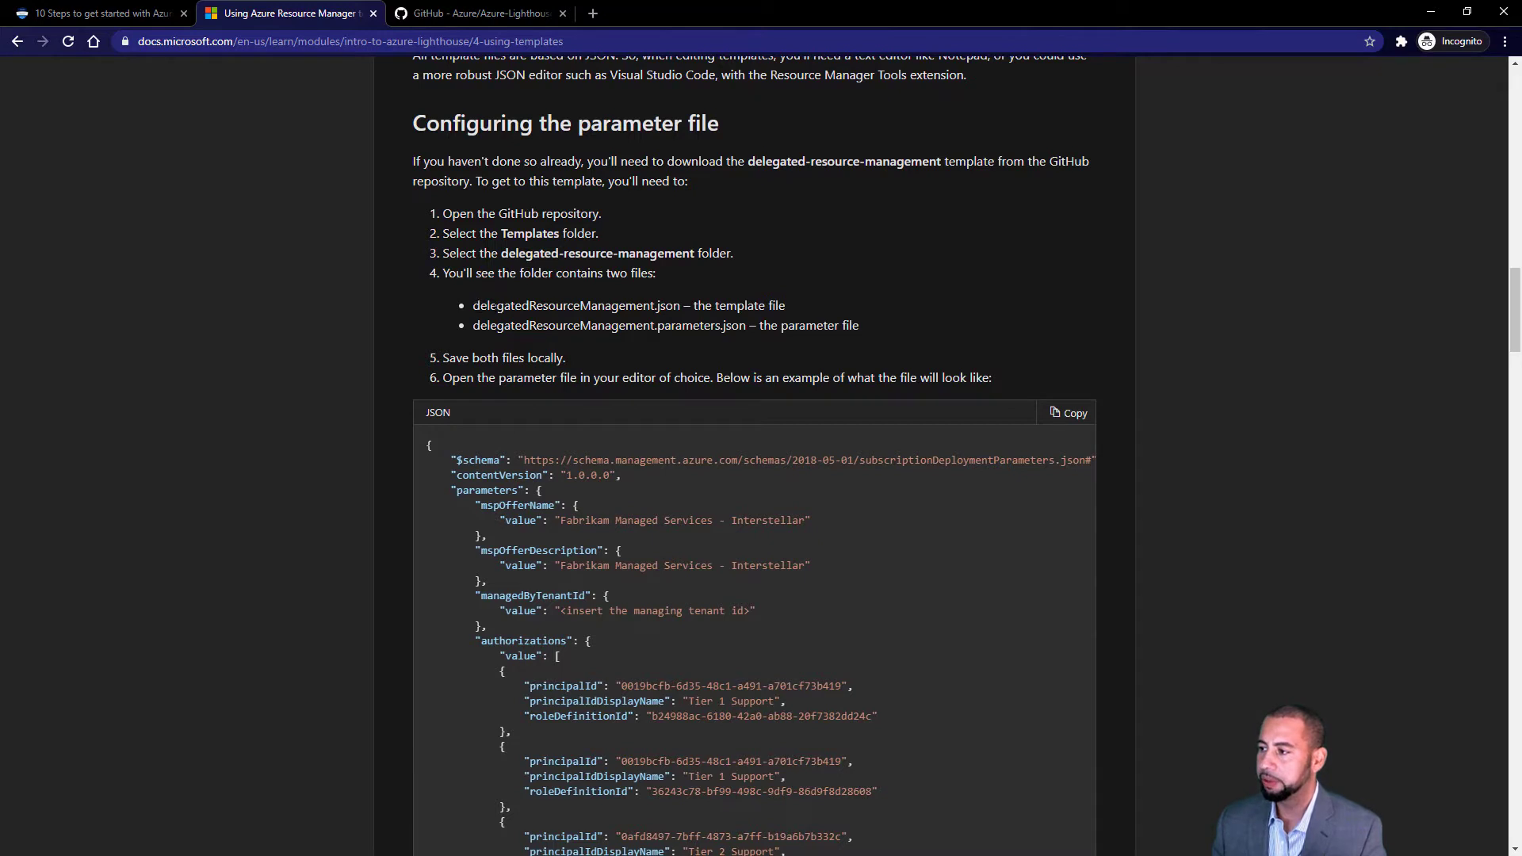
pyautogui.moveTo(474, 305); pyautogui.dragTo(871, 325)
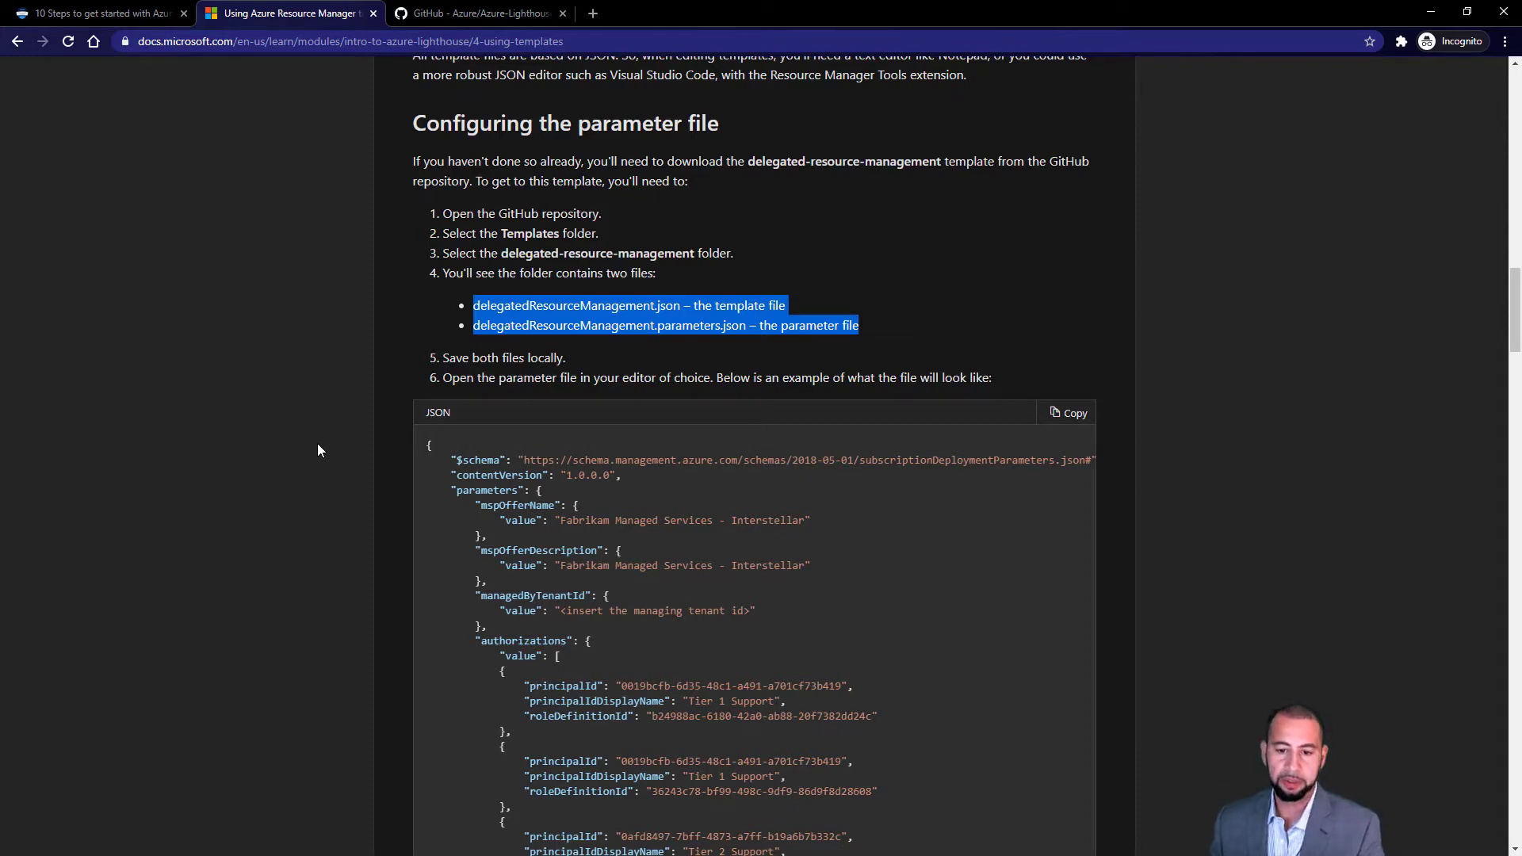
pyautogui.click(349, 438)
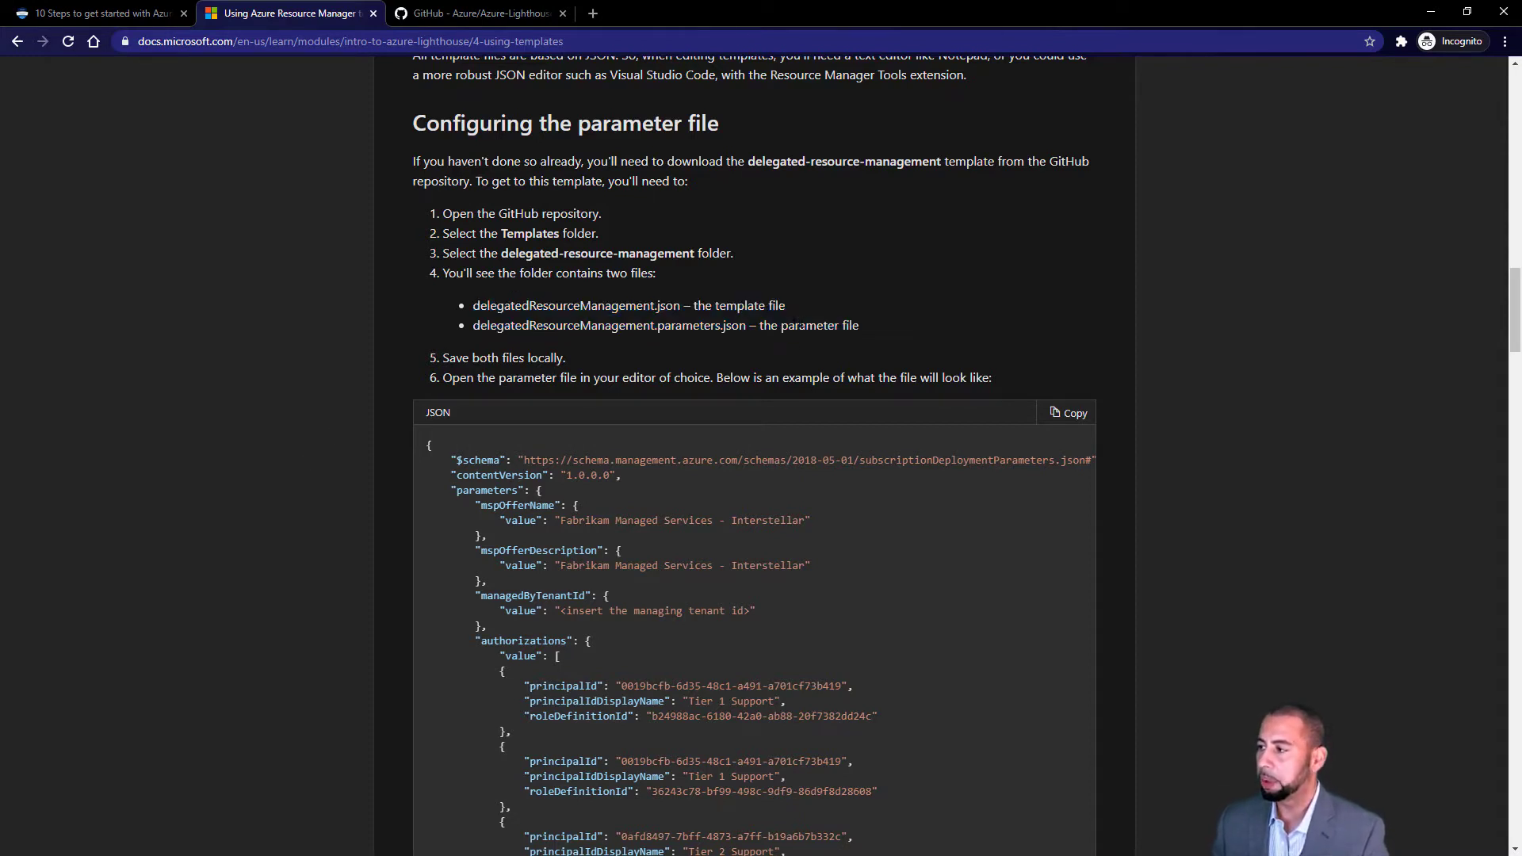
pyautogui.moveTo(781, 325); pyautogui.dragTo(856, 326)
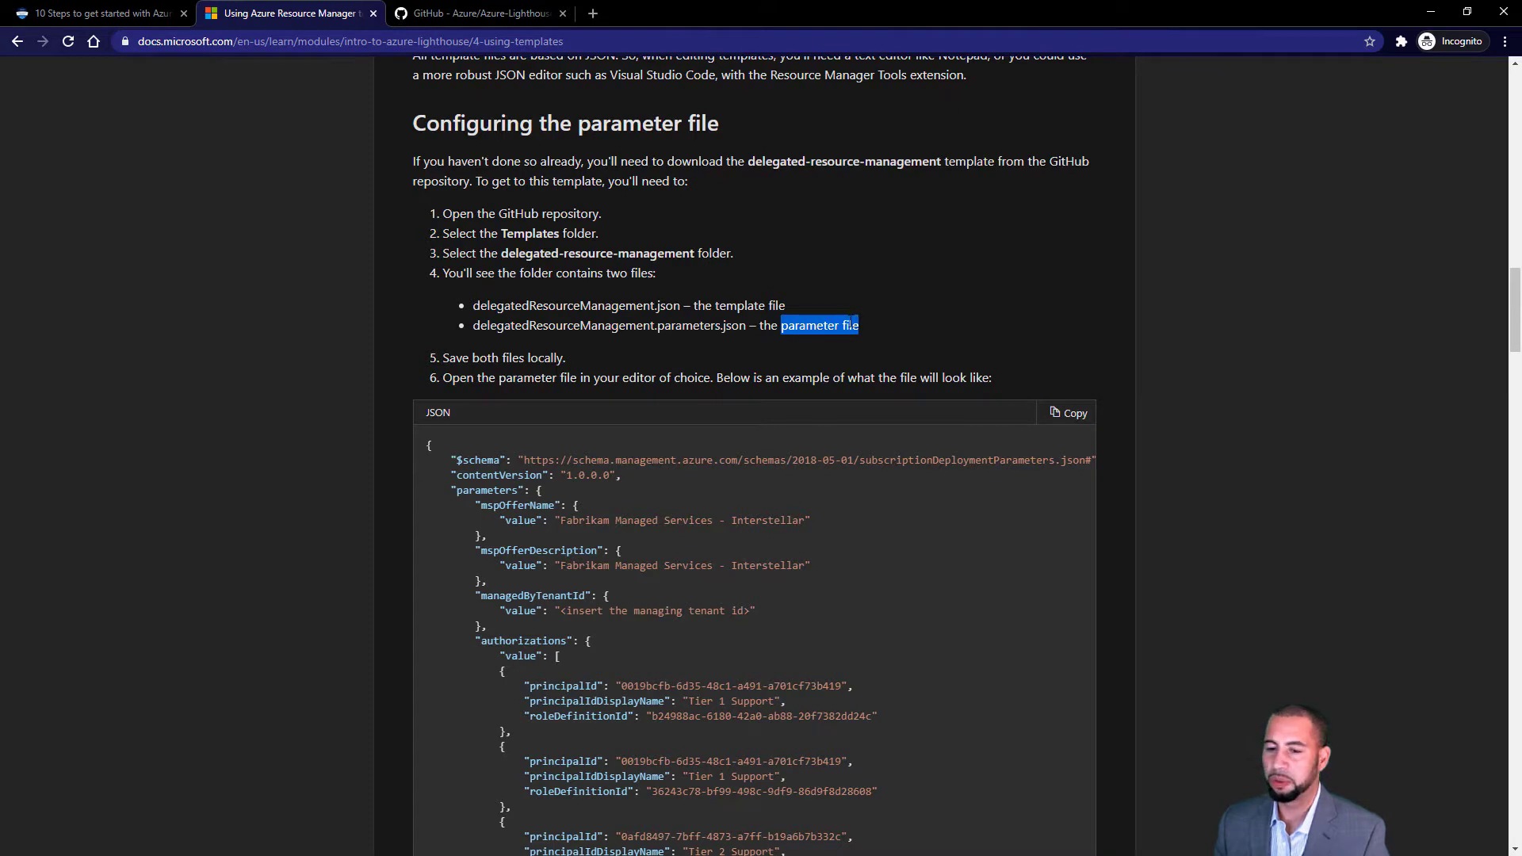
# - Inspect the sample JSON parameter file and highlight the mspOfferName field in the table of values to change
pyautogui.scroll(-2, 1195, 428)
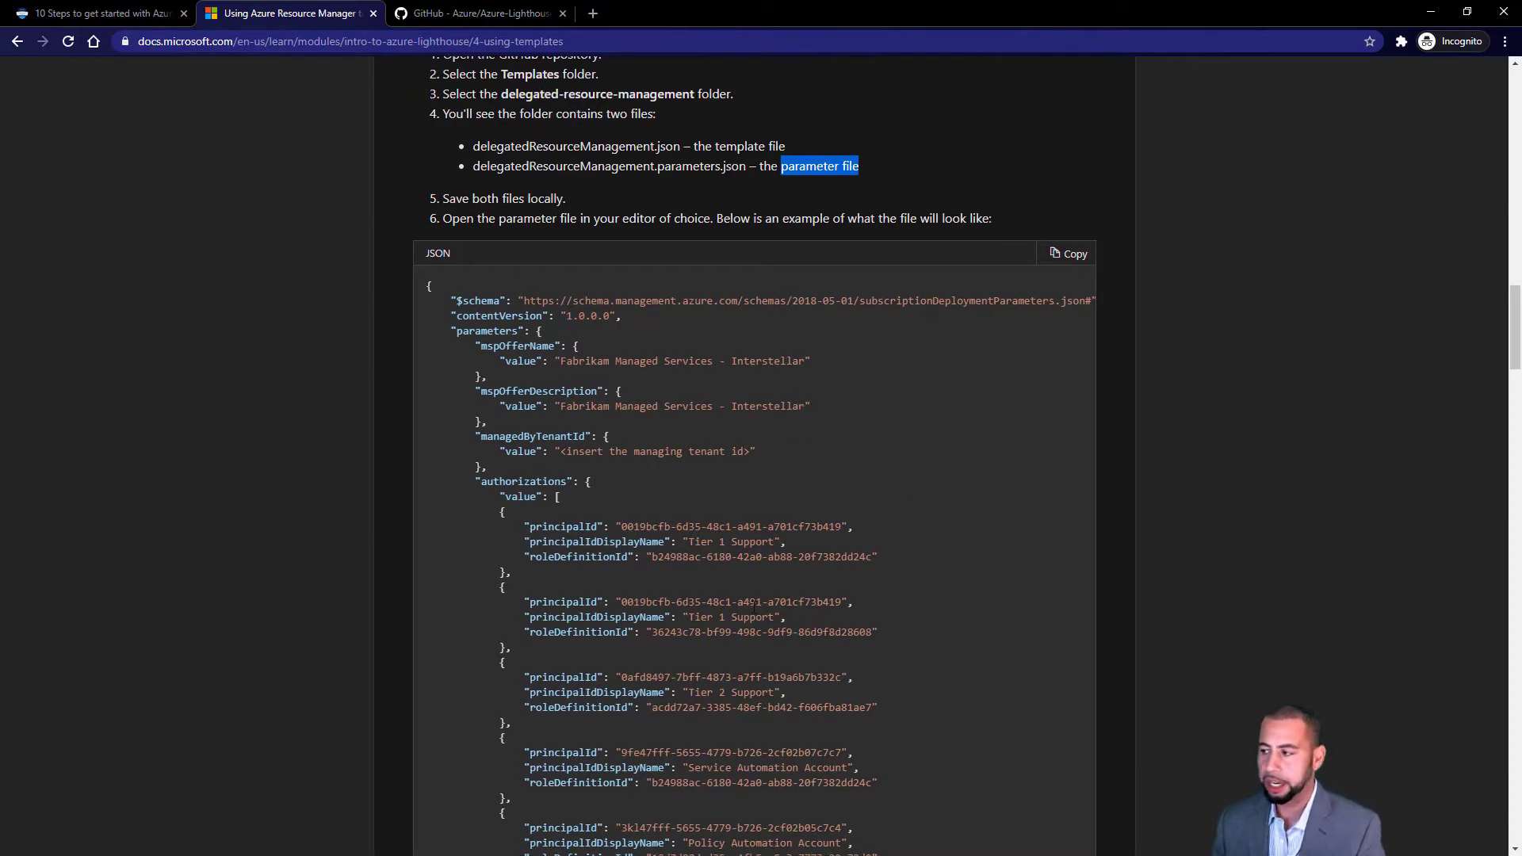
pyautogui.scroll(-4, 567, 179)
pyautogui.scroll(2, 908, 276)
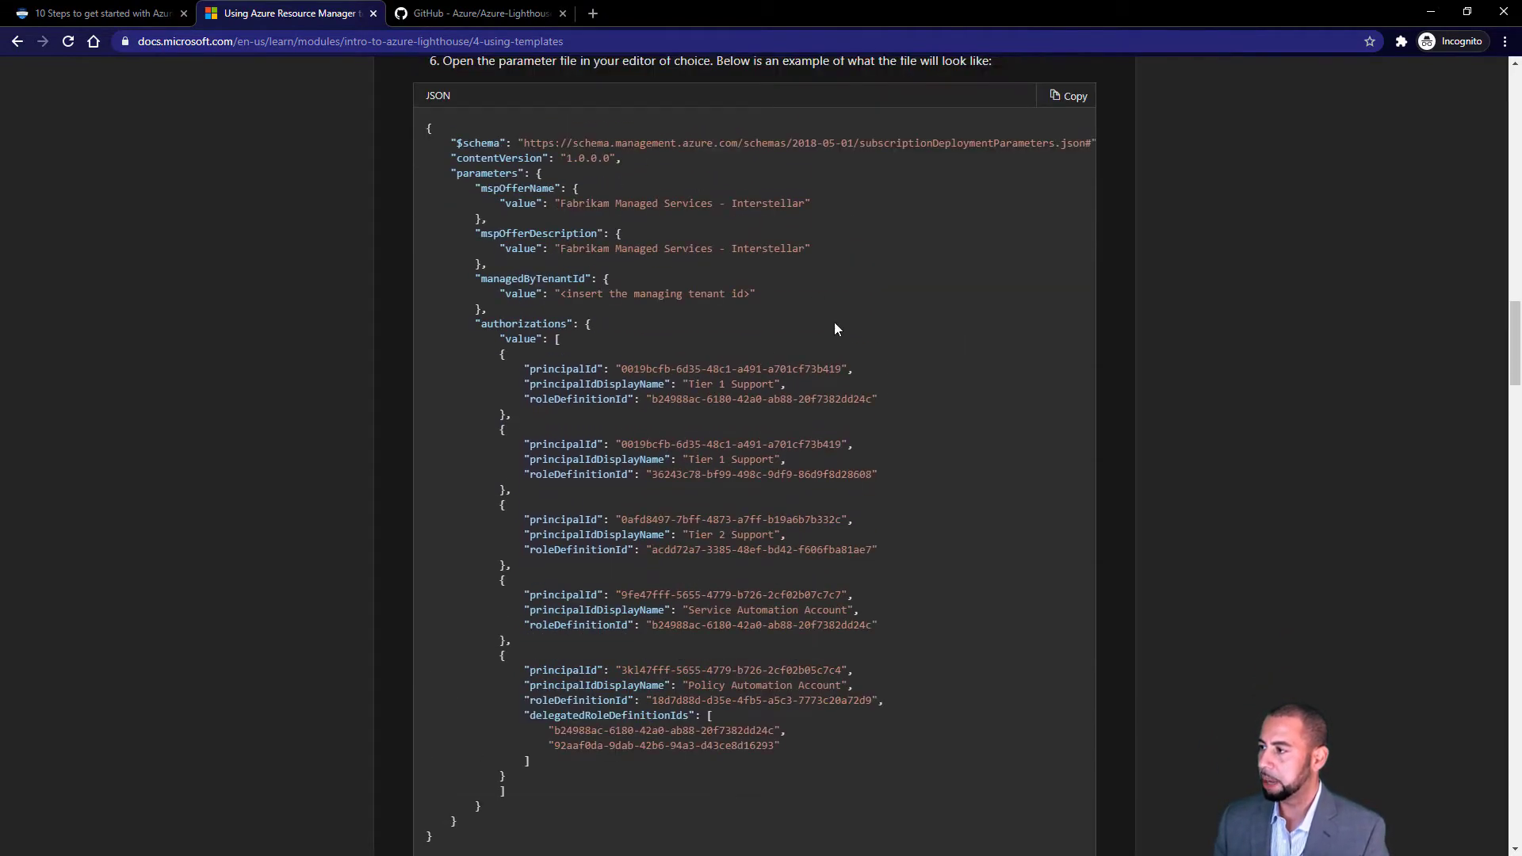
pyautogui.scroll(-7, 808, 588)
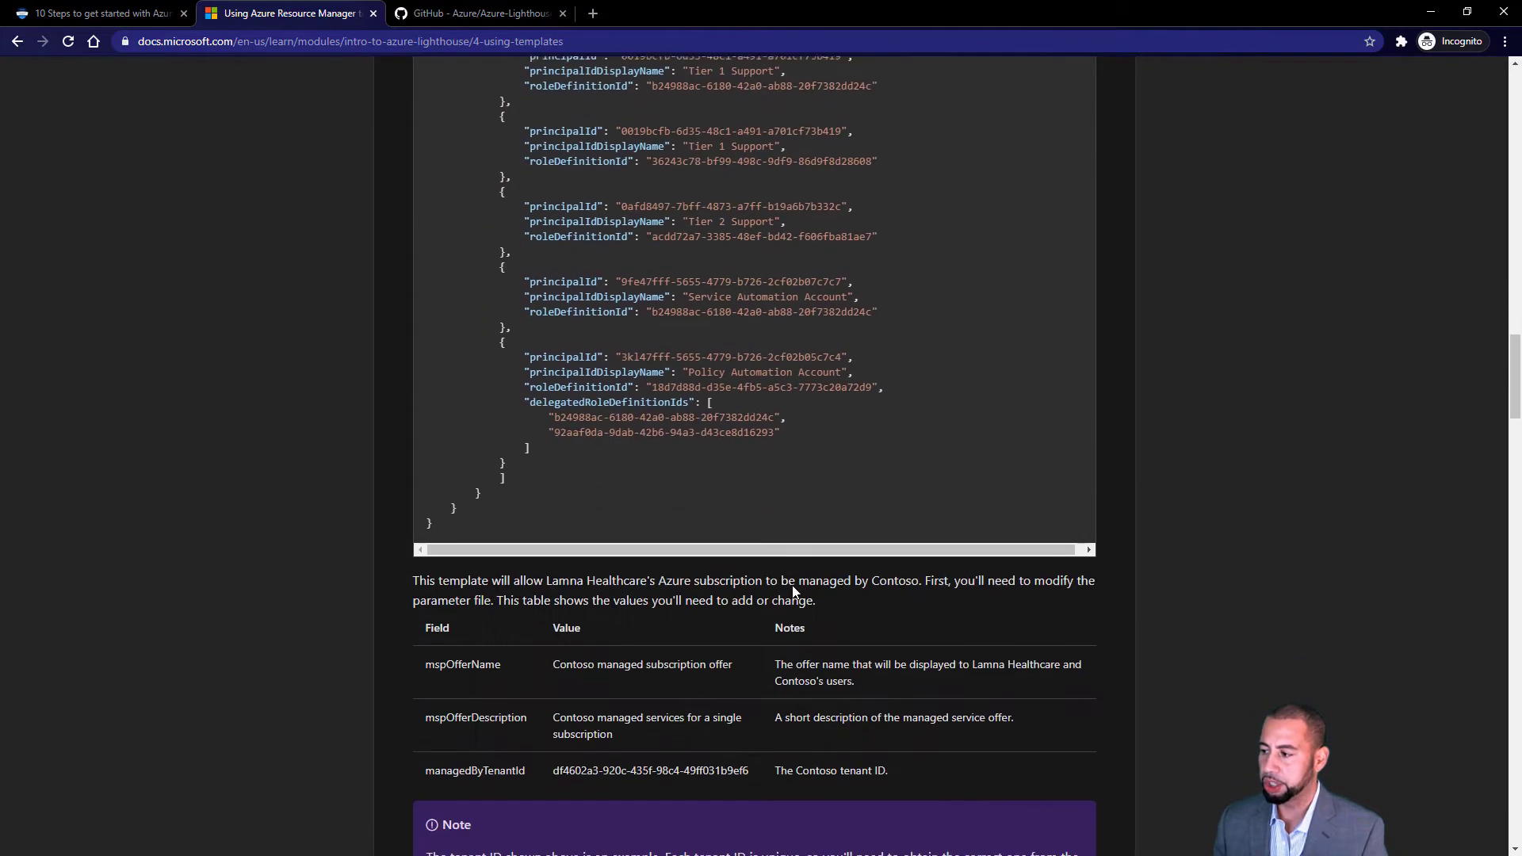
pyautogui.moveTo(423, 425); pyautogui.dragTo(515, 430)
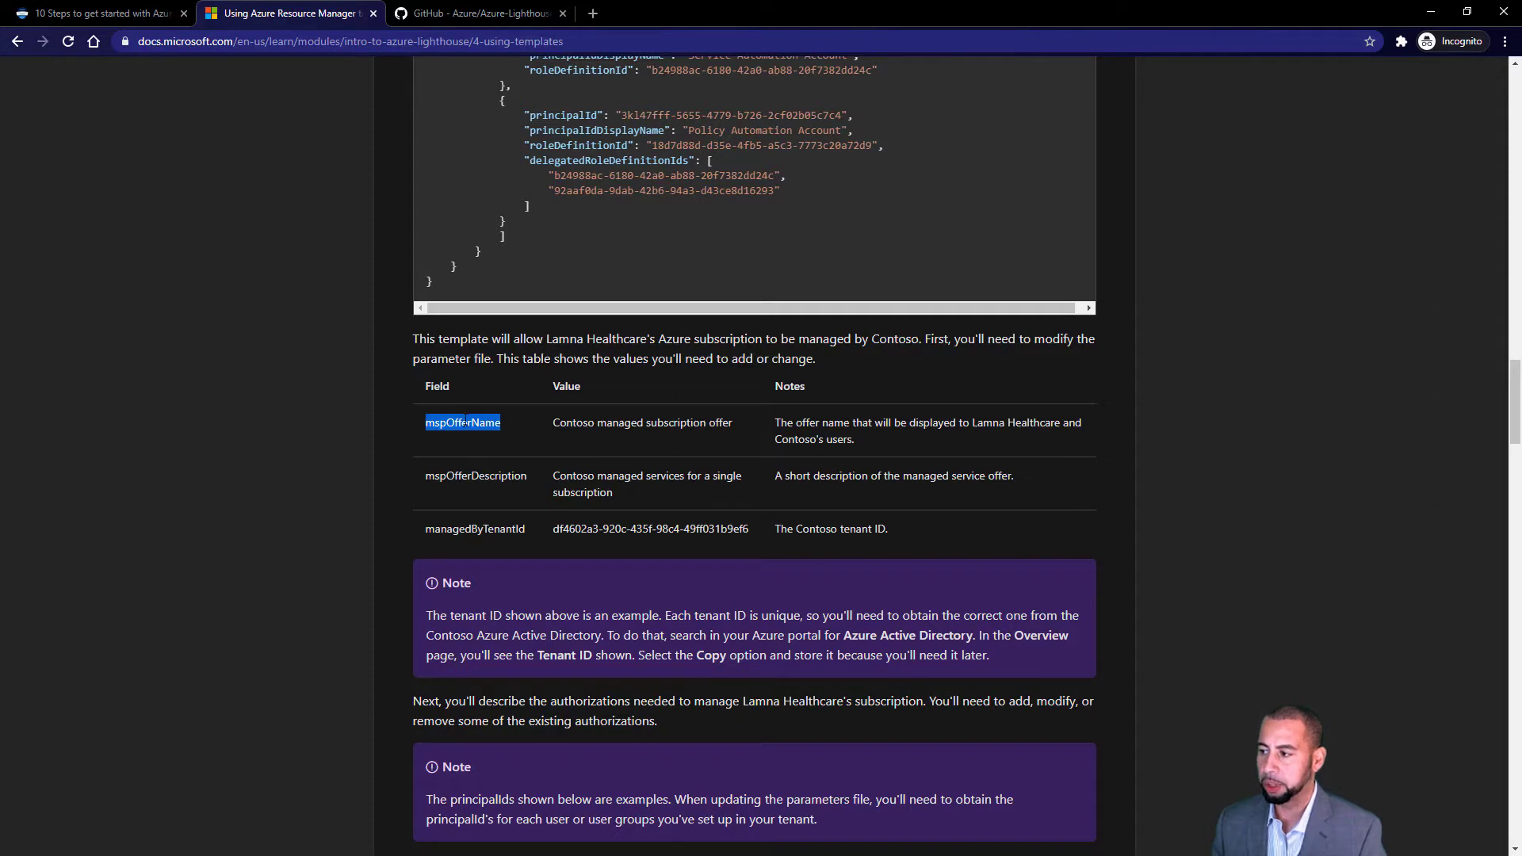
# - Highlight mspOfferDescription in the parameter value table, then the principalId and principalIdDisplayName values of the Lamna Subscription Management authorization
pyautogui.moveTo(425, 476); pyautogui.dragTo(522, 476)
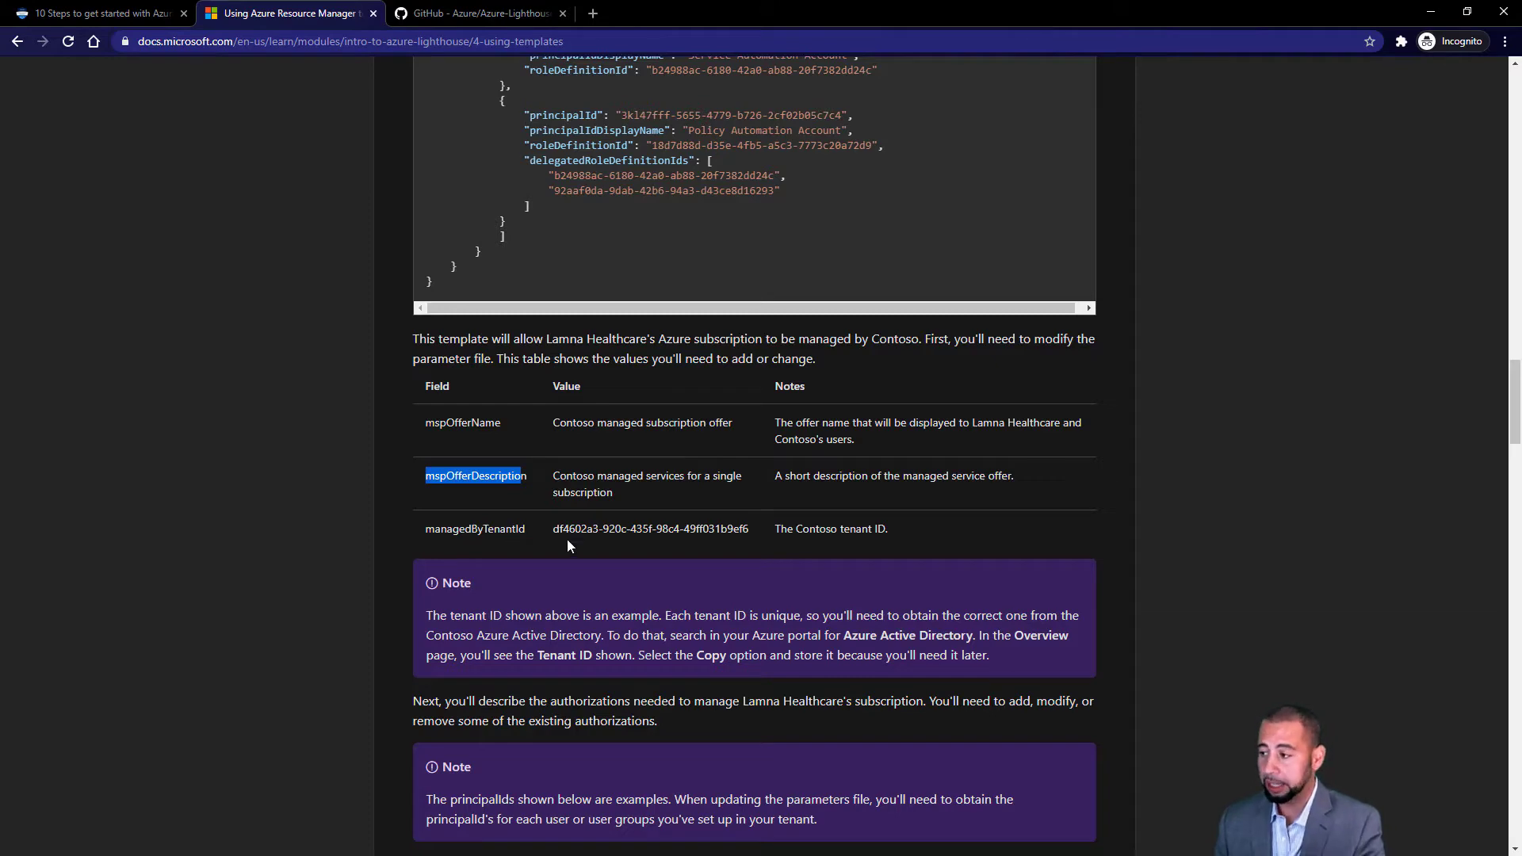
pyautogui.scroll(-7, 554, 271)
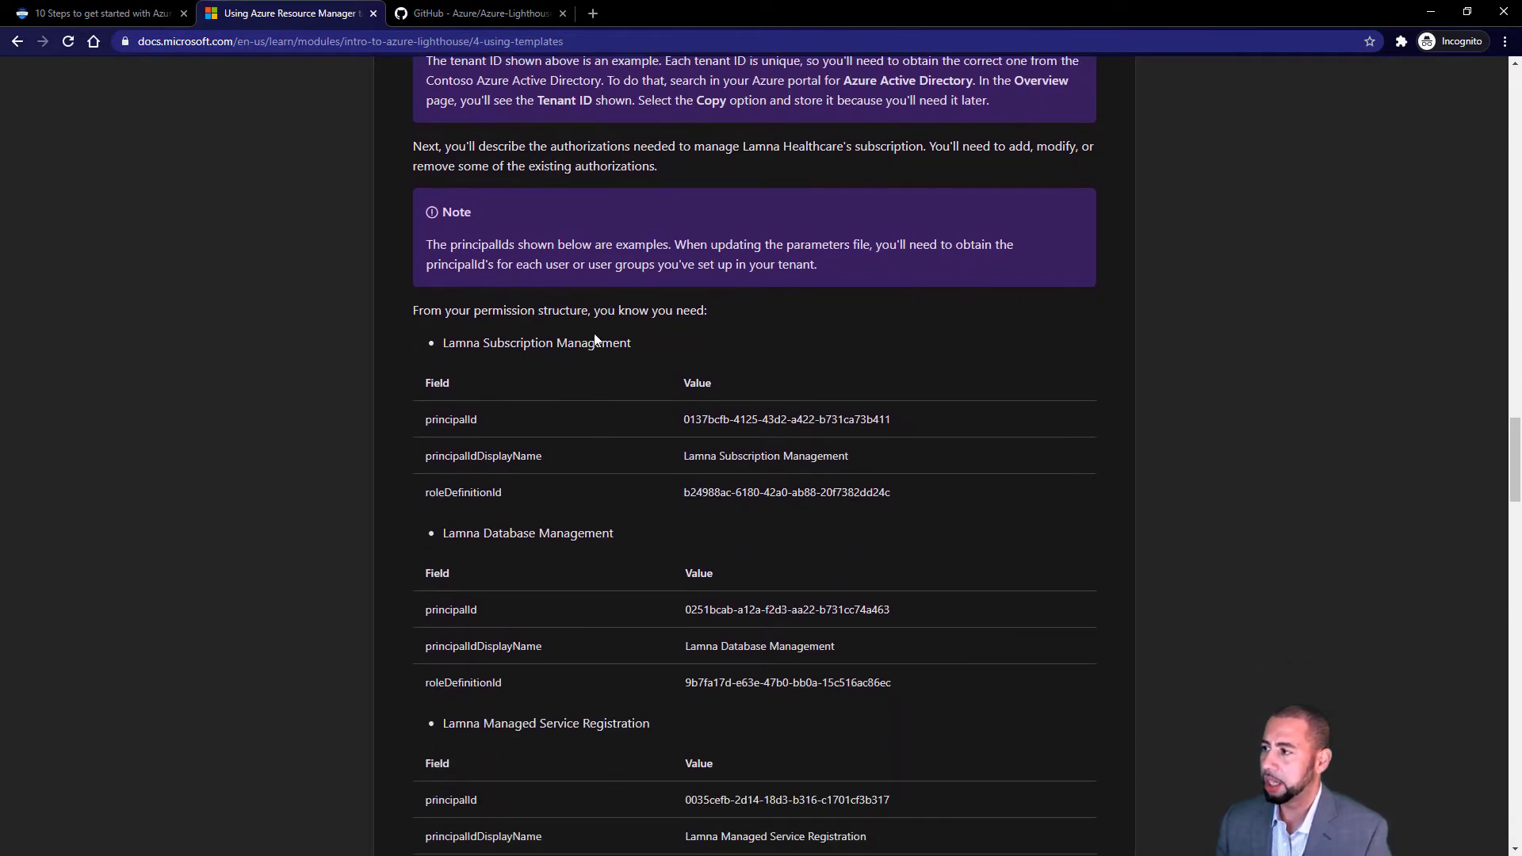
pyautogui.scroll(-2, 615, 425)
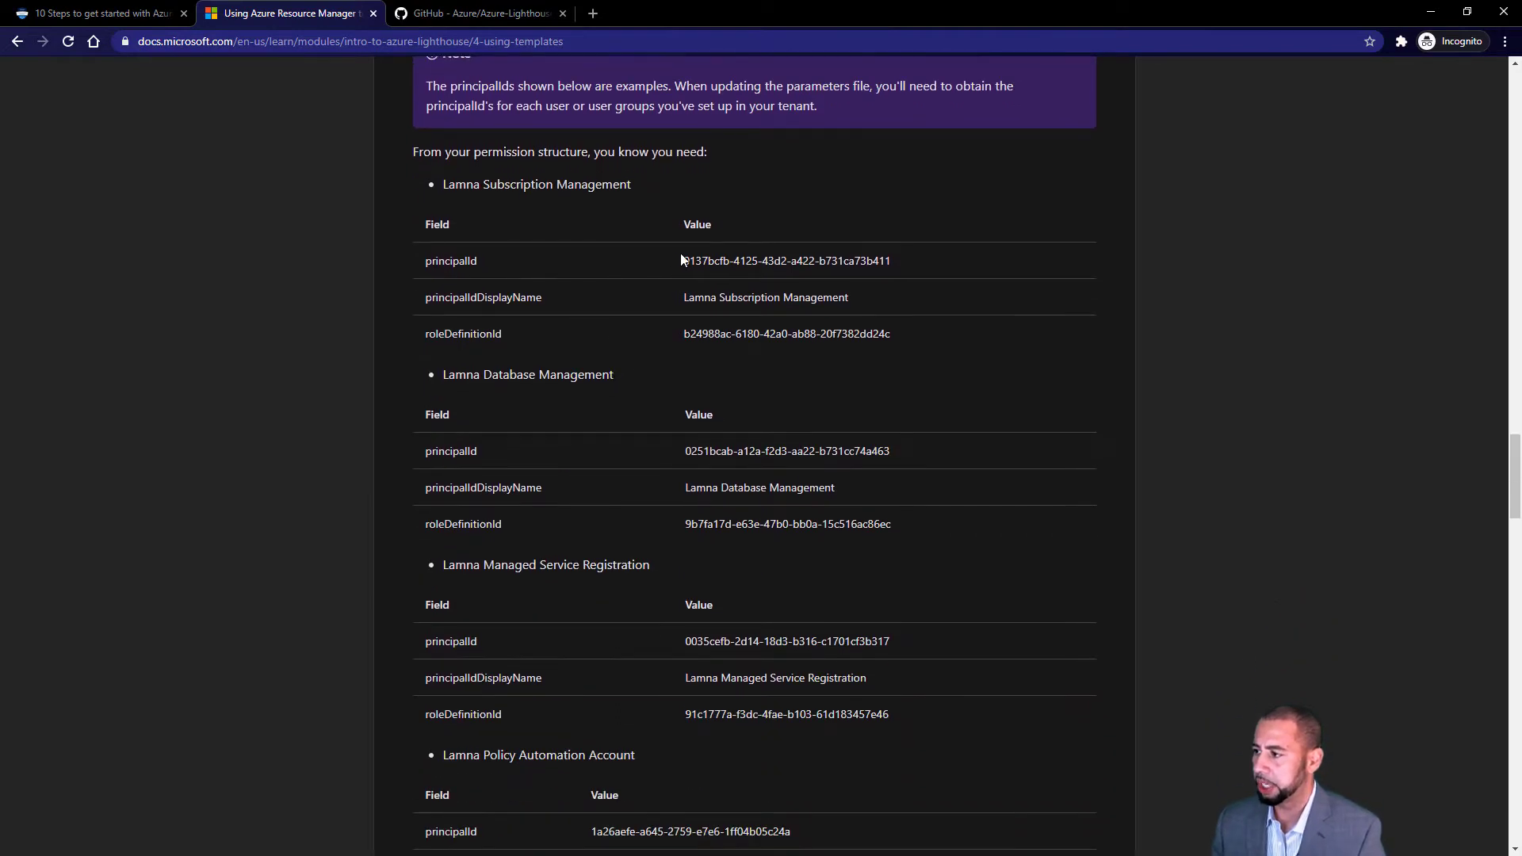
pyautogui.moveTo(681, 260); pyautogui.dragTo(894, 261)
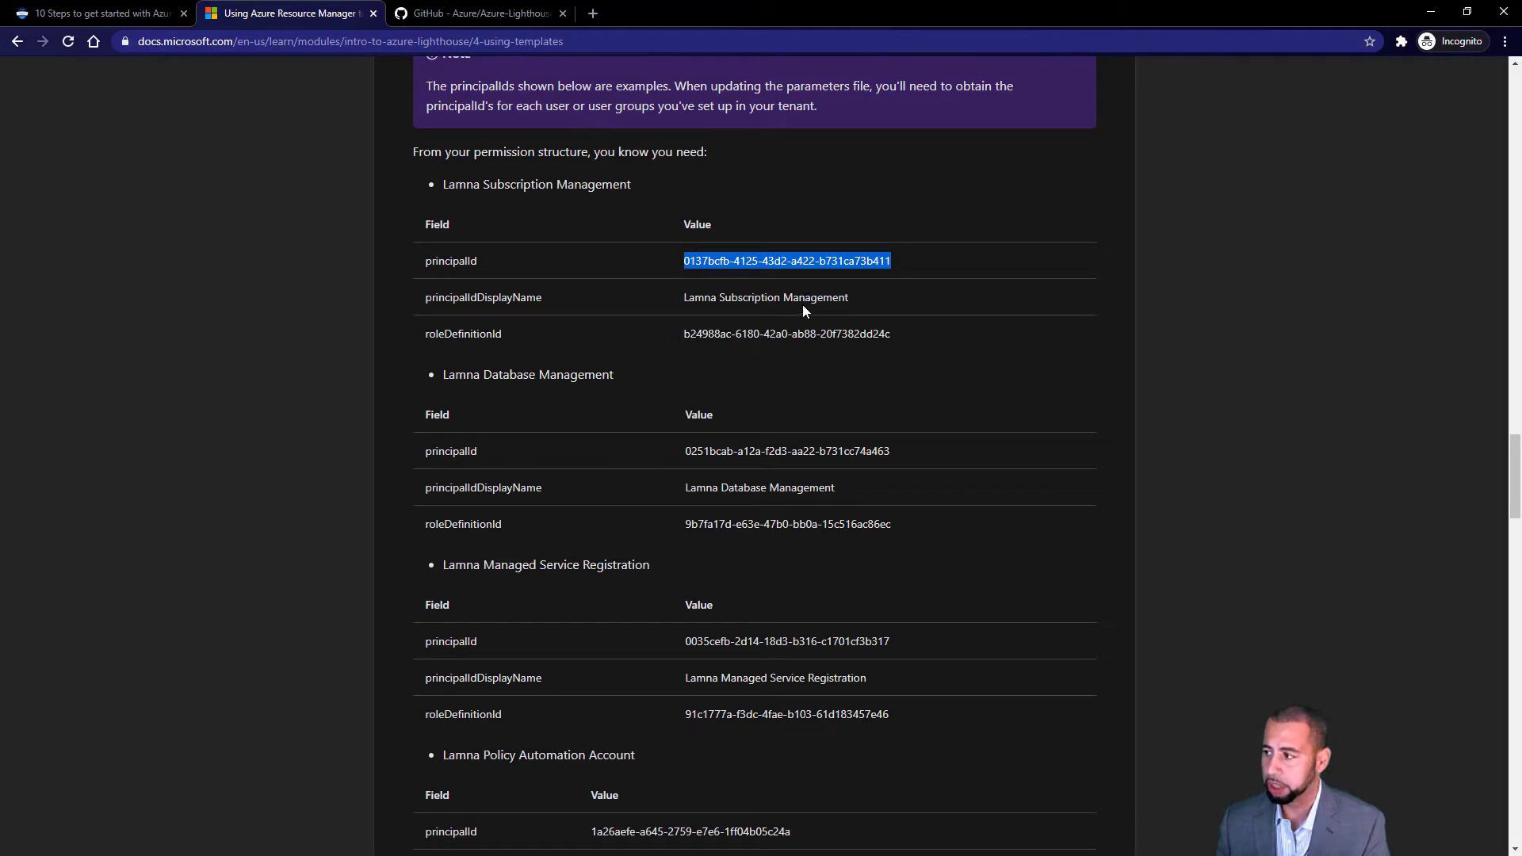
pyautogui.moveTo(731, 298); pyautogui.dragTo(817, 298)
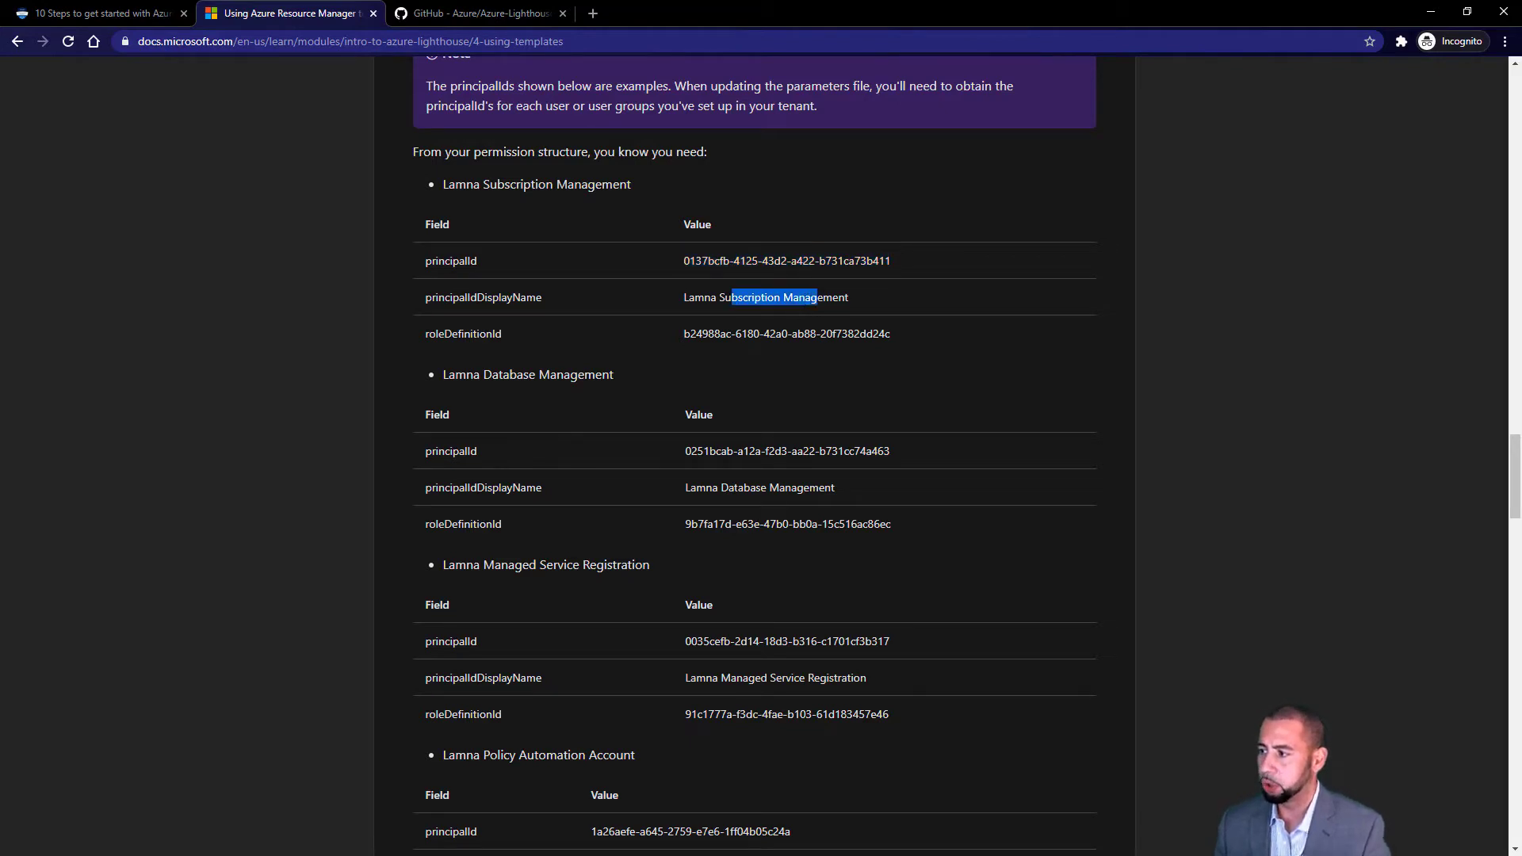
# - Highlight the principalIdDisplayName and roleDefinitionId values of the Lamna Database Management authorization
pyautogui.moveTo(824, 488); pyautogui.dragTo(734, 488)
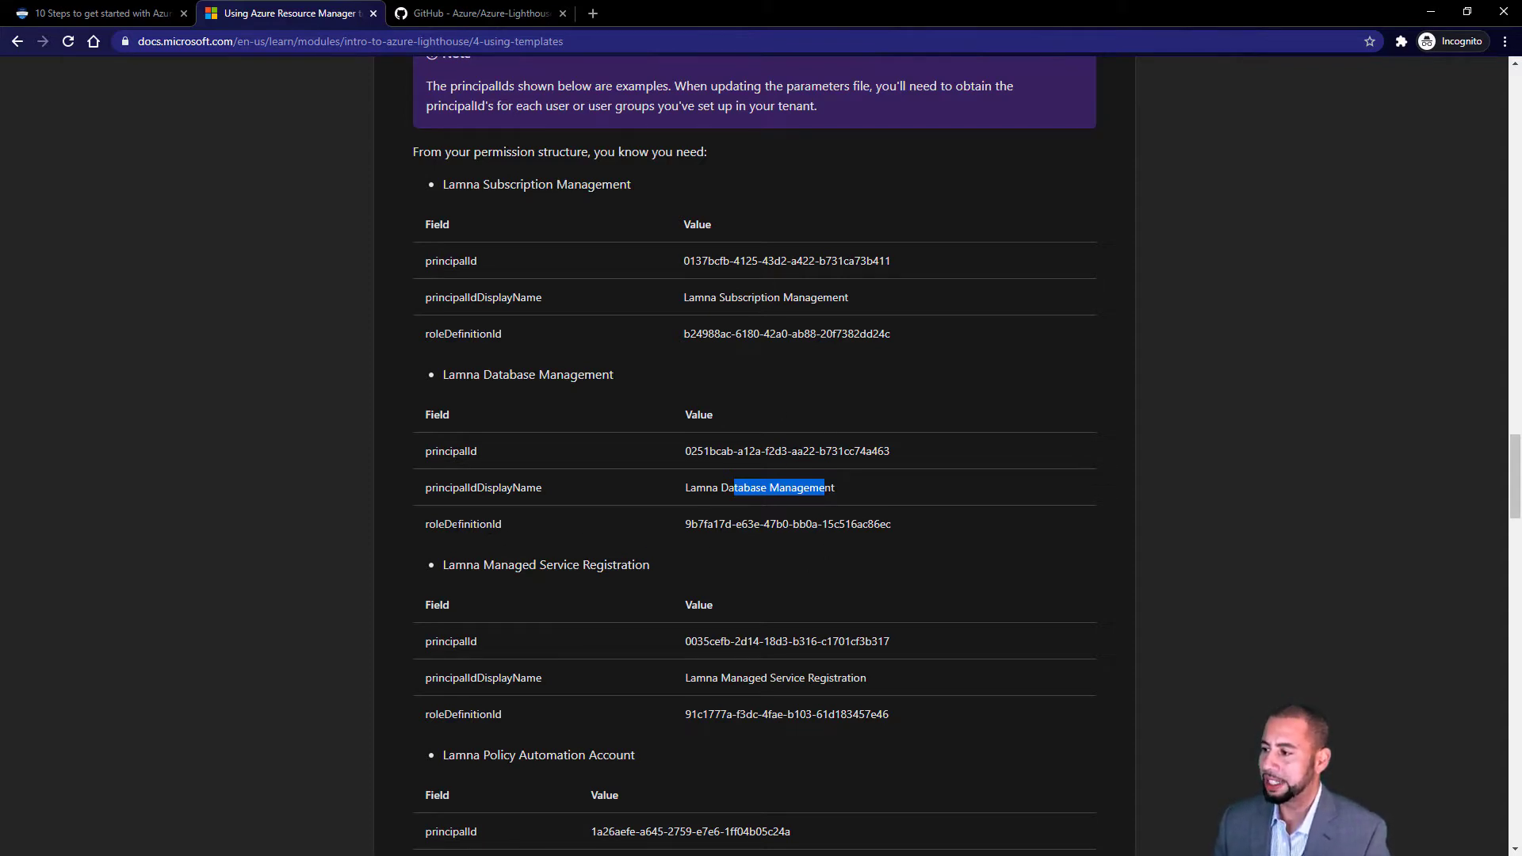
pyautogui.moveTo(742, 524); pyautogui.dragTo(851, 524)
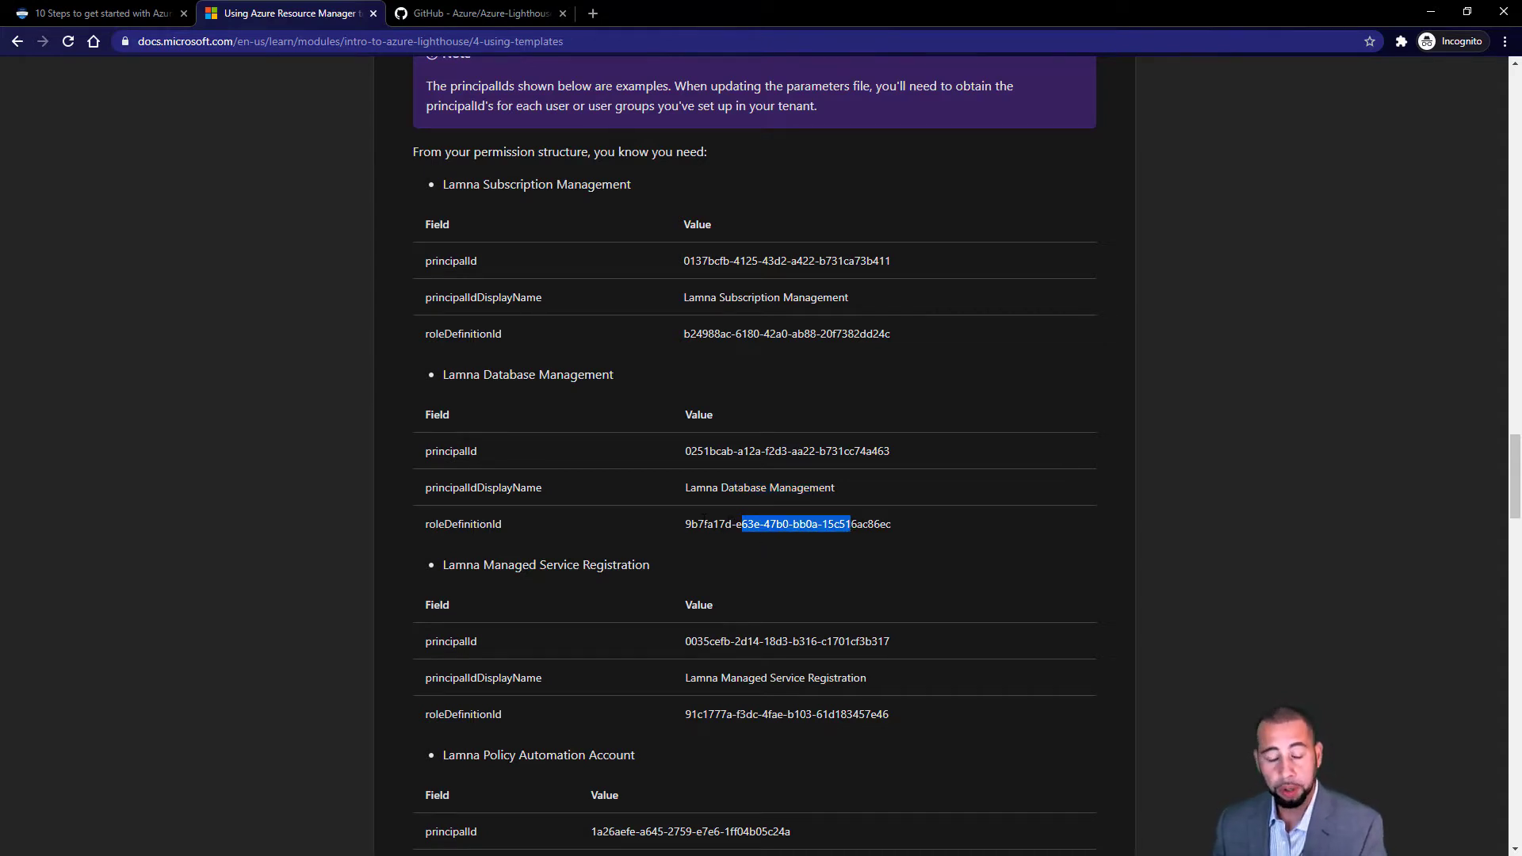
pyautogui.moveTo(697, 524); pyautogui.dragTo(862, 524)
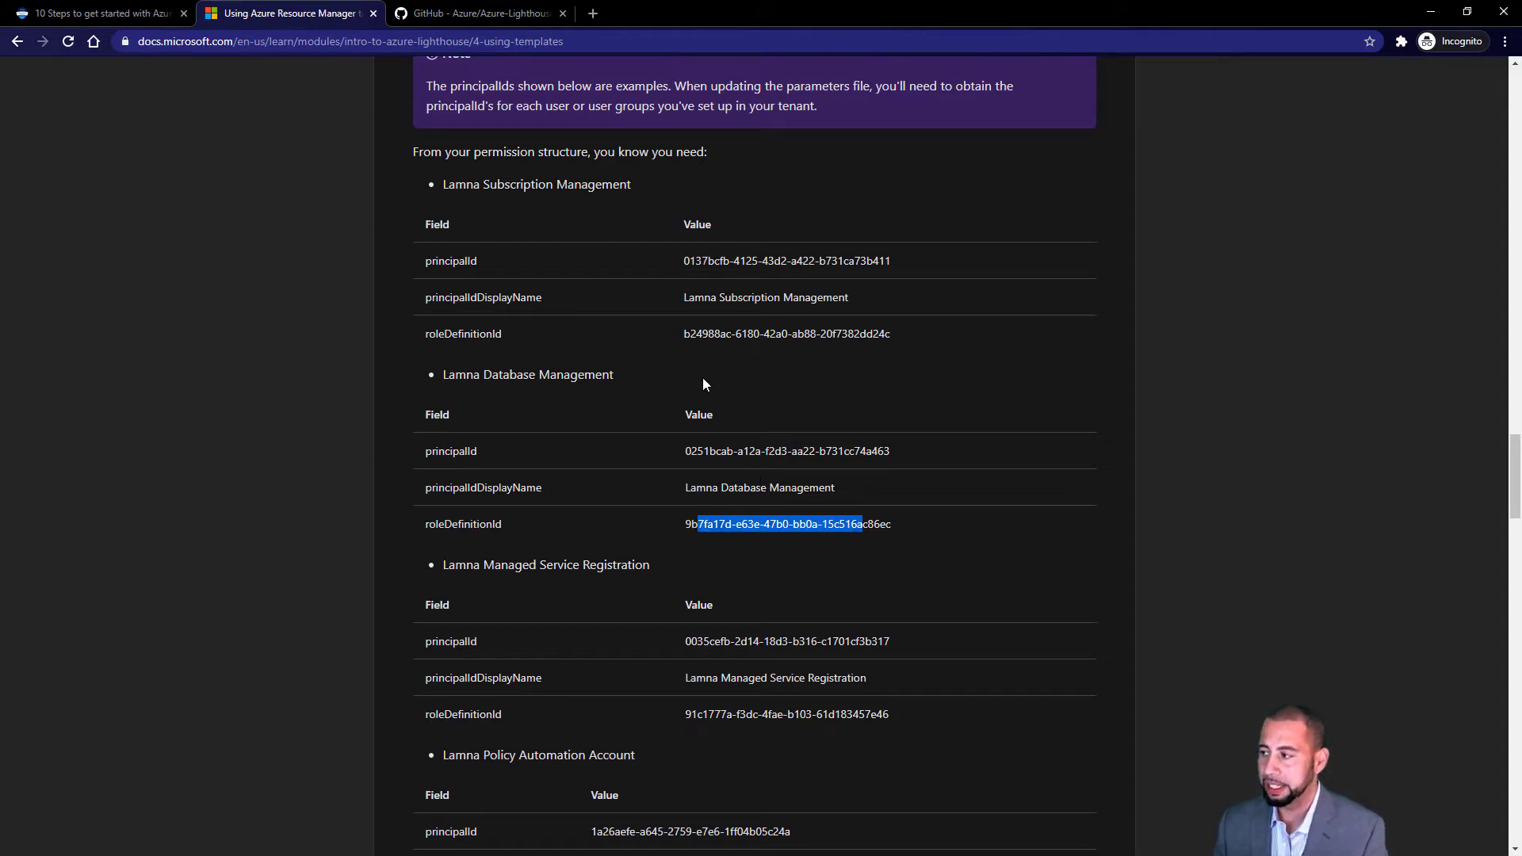
# - Review the remaining authorizations, the completed parameter file and the Azure CLI instructions for deploying the Resource Manager template
pyautogui.scroll(-3, 791, 286)
pyautogui.scroll(-8, 764, 617)
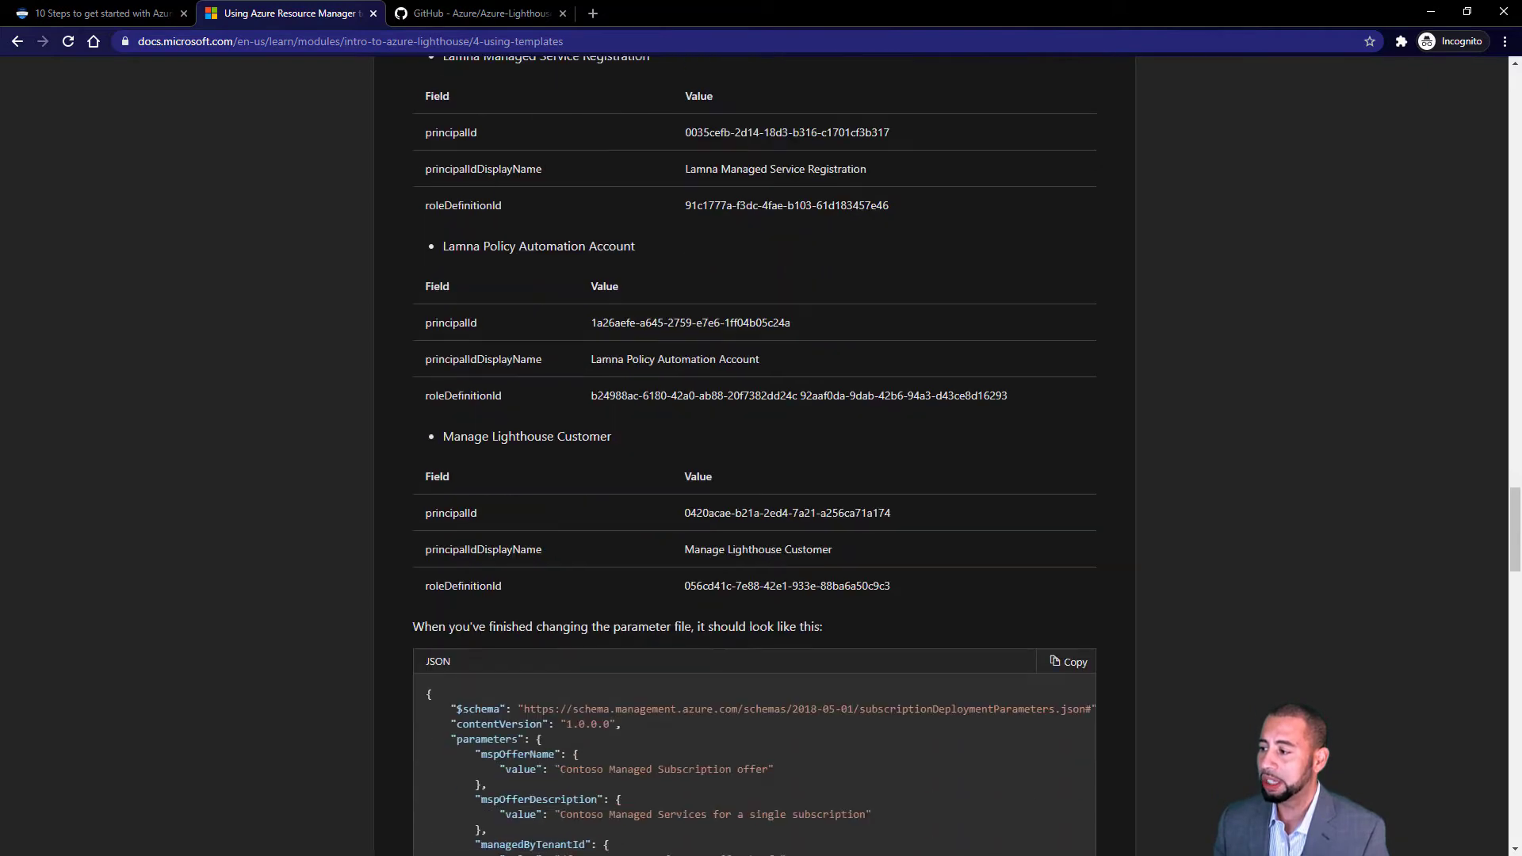
pyautogui.scroll(-4, 801, 543)
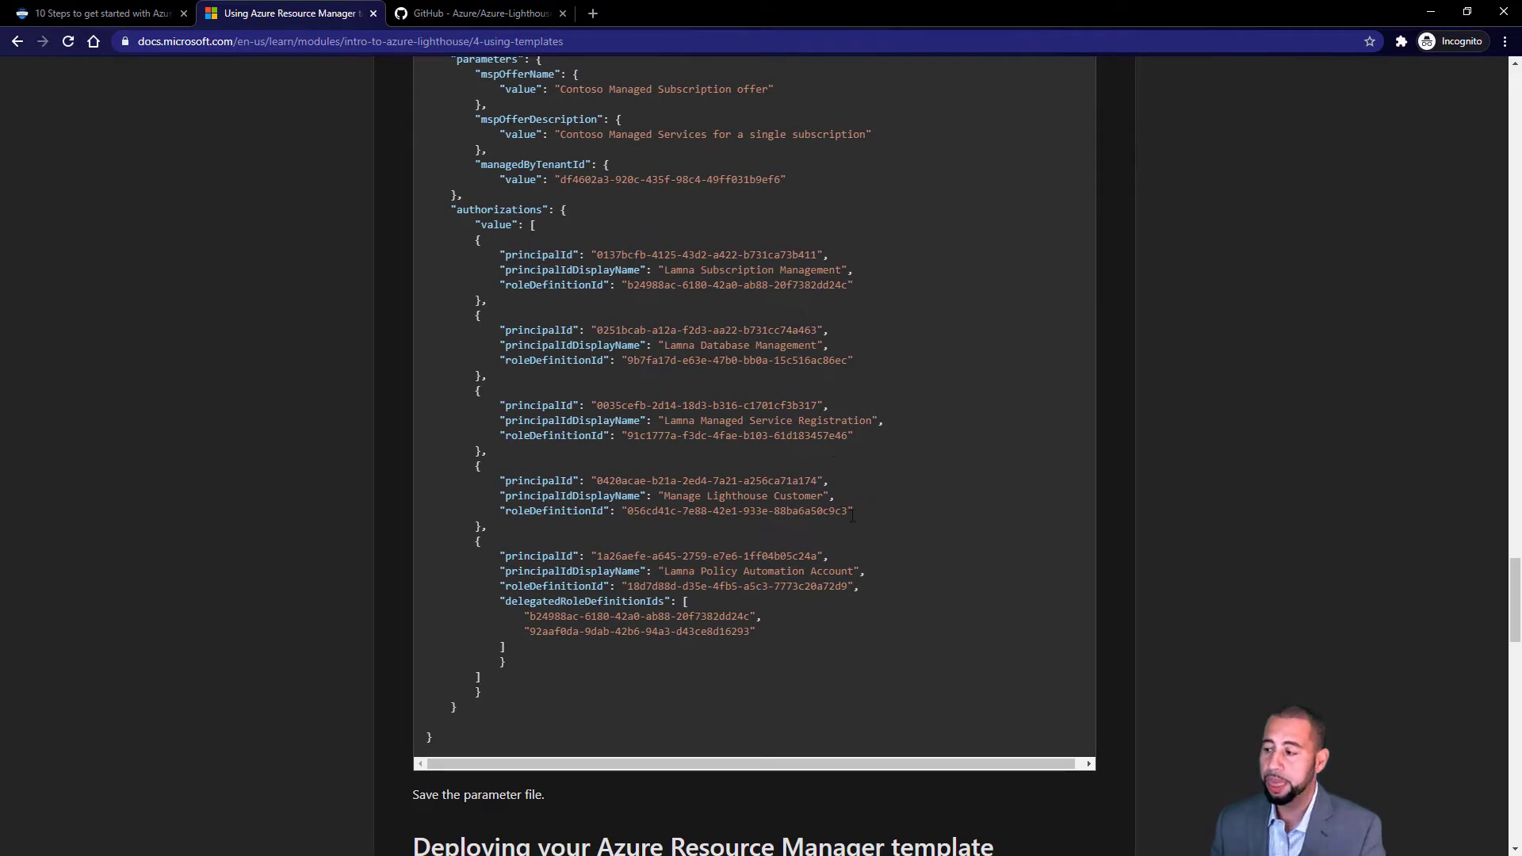
pyautogui.scroll(-8, 1133, 533)
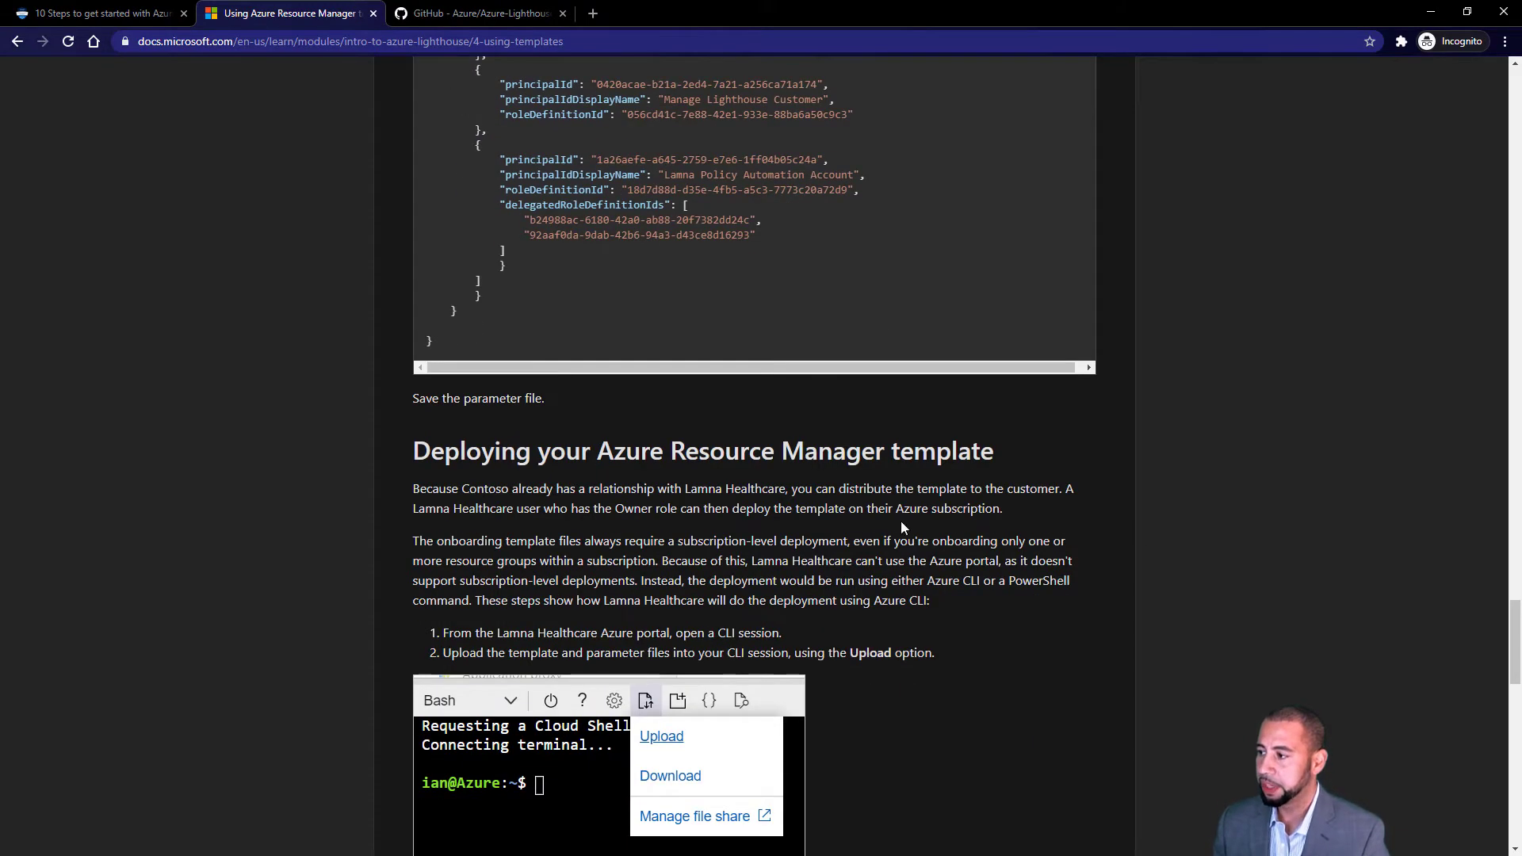
pyautogui.scroll(-2, 792, 507)
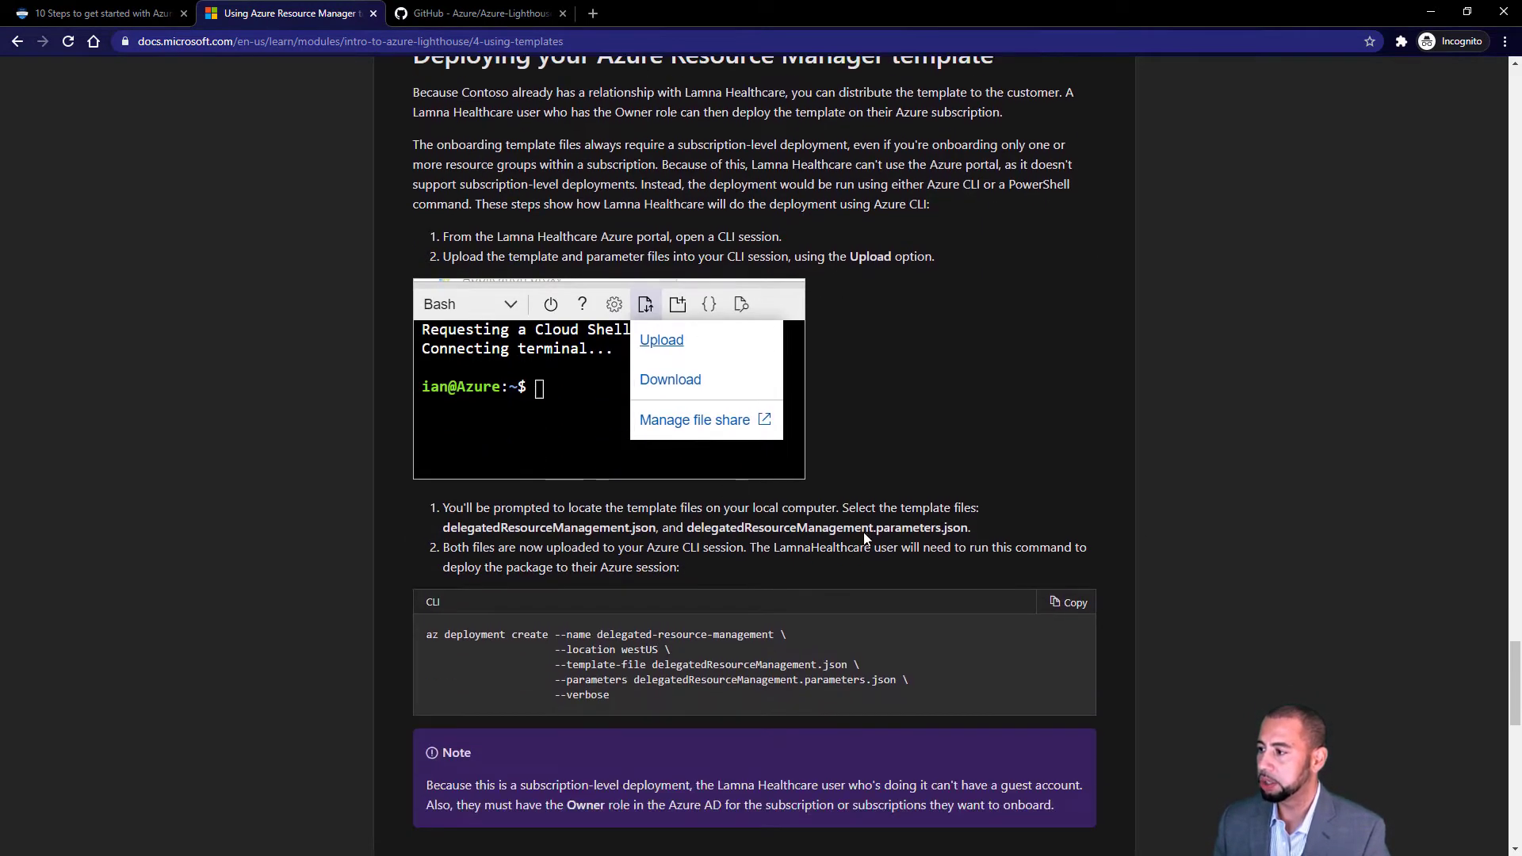
pyautogui.scroll(-3, 935, 559)
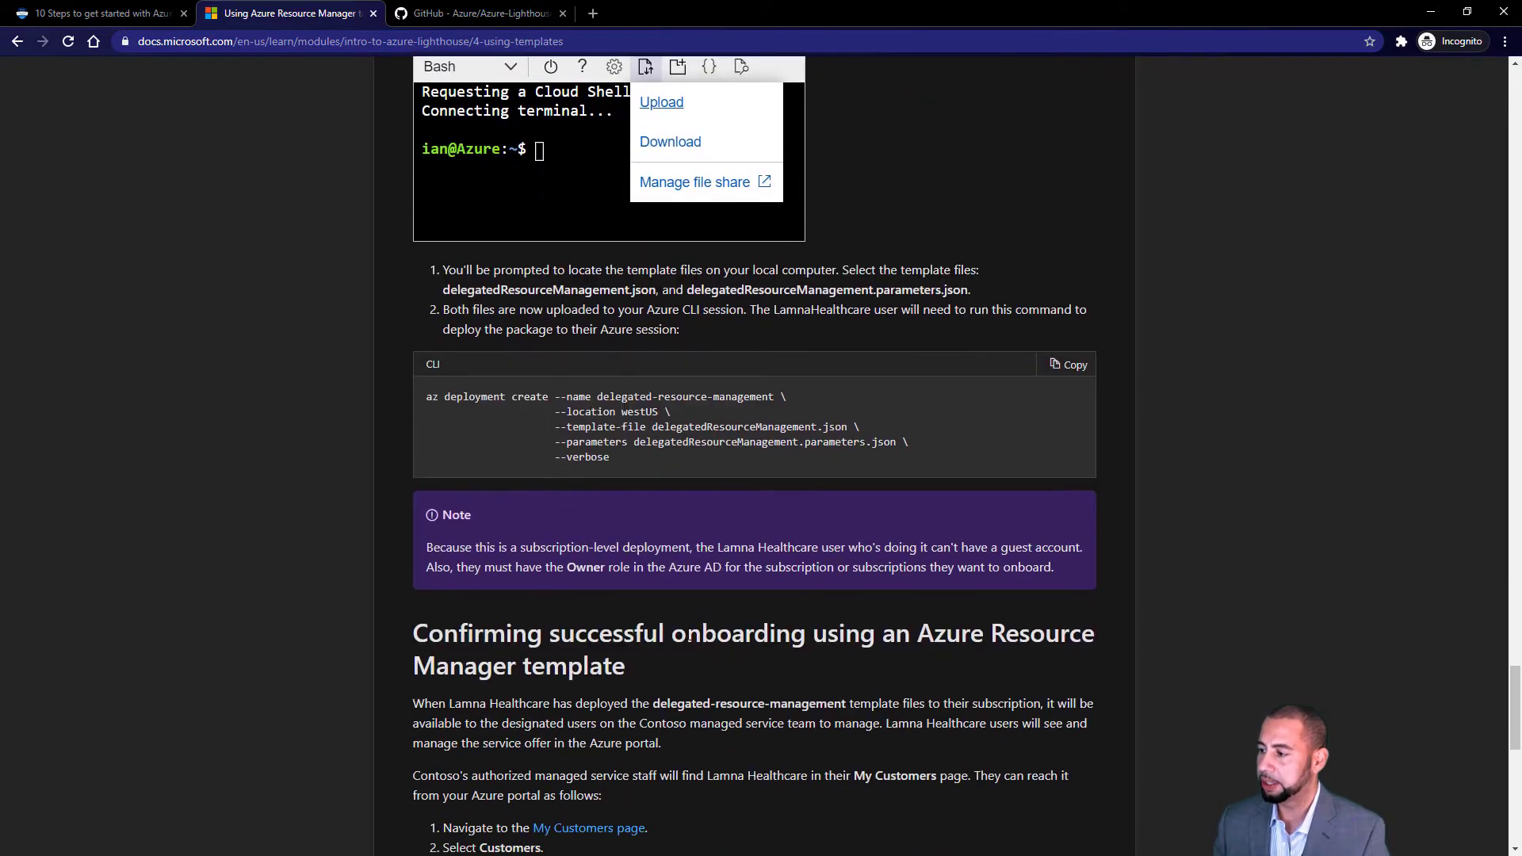
pyautogui.scroll(11, 752, 452)
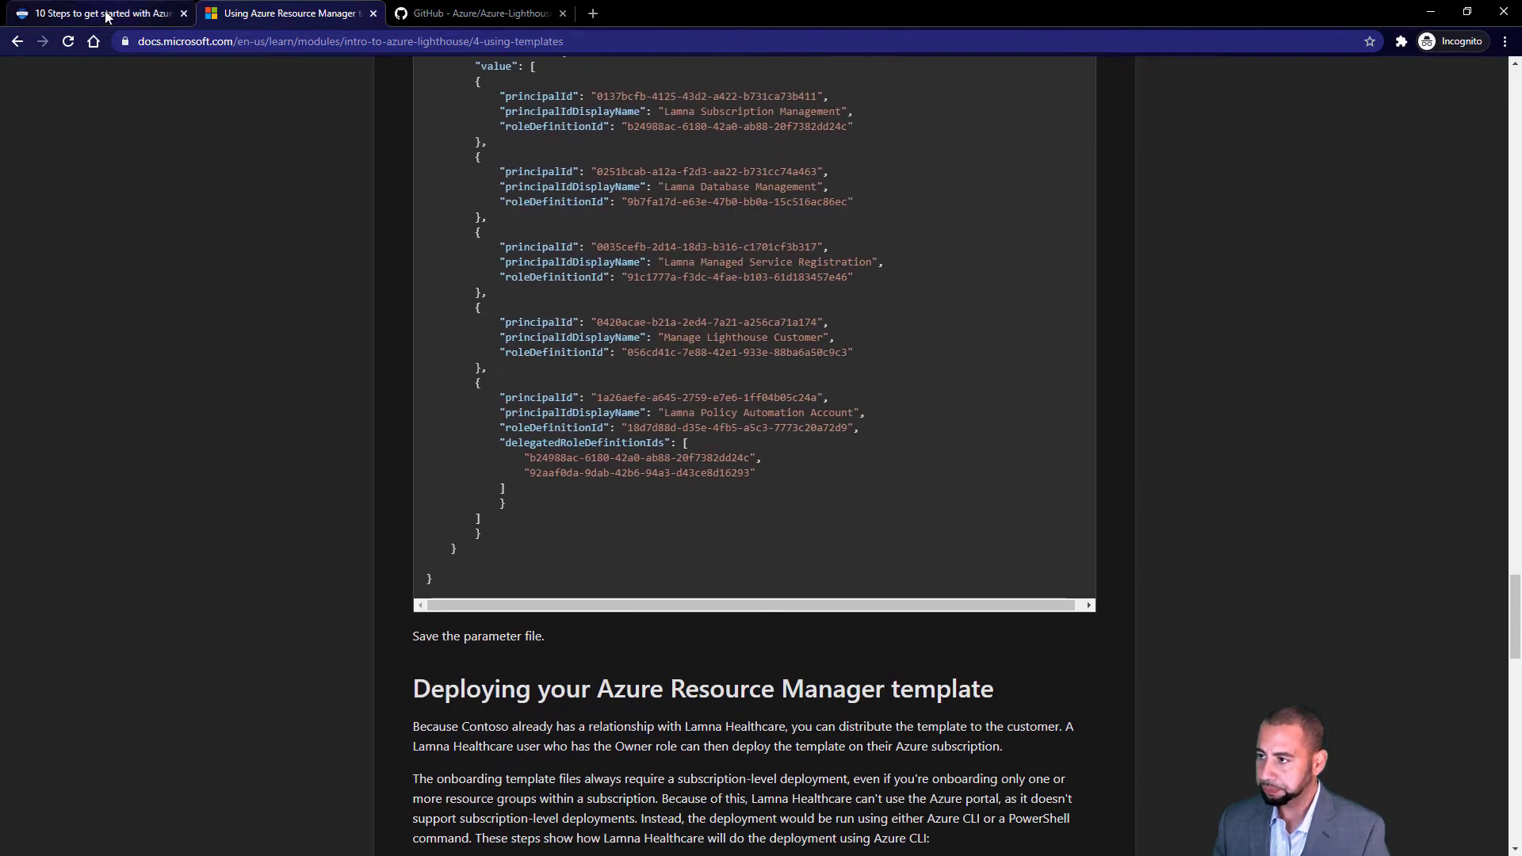
# - Return to the "10 Steps to get started with Azure" blog post and open its "Onboard a customer to Azure Lighthouse" link
pyautogui.click(105, 16)
pyautogui.scroll(-6, 555, 325)
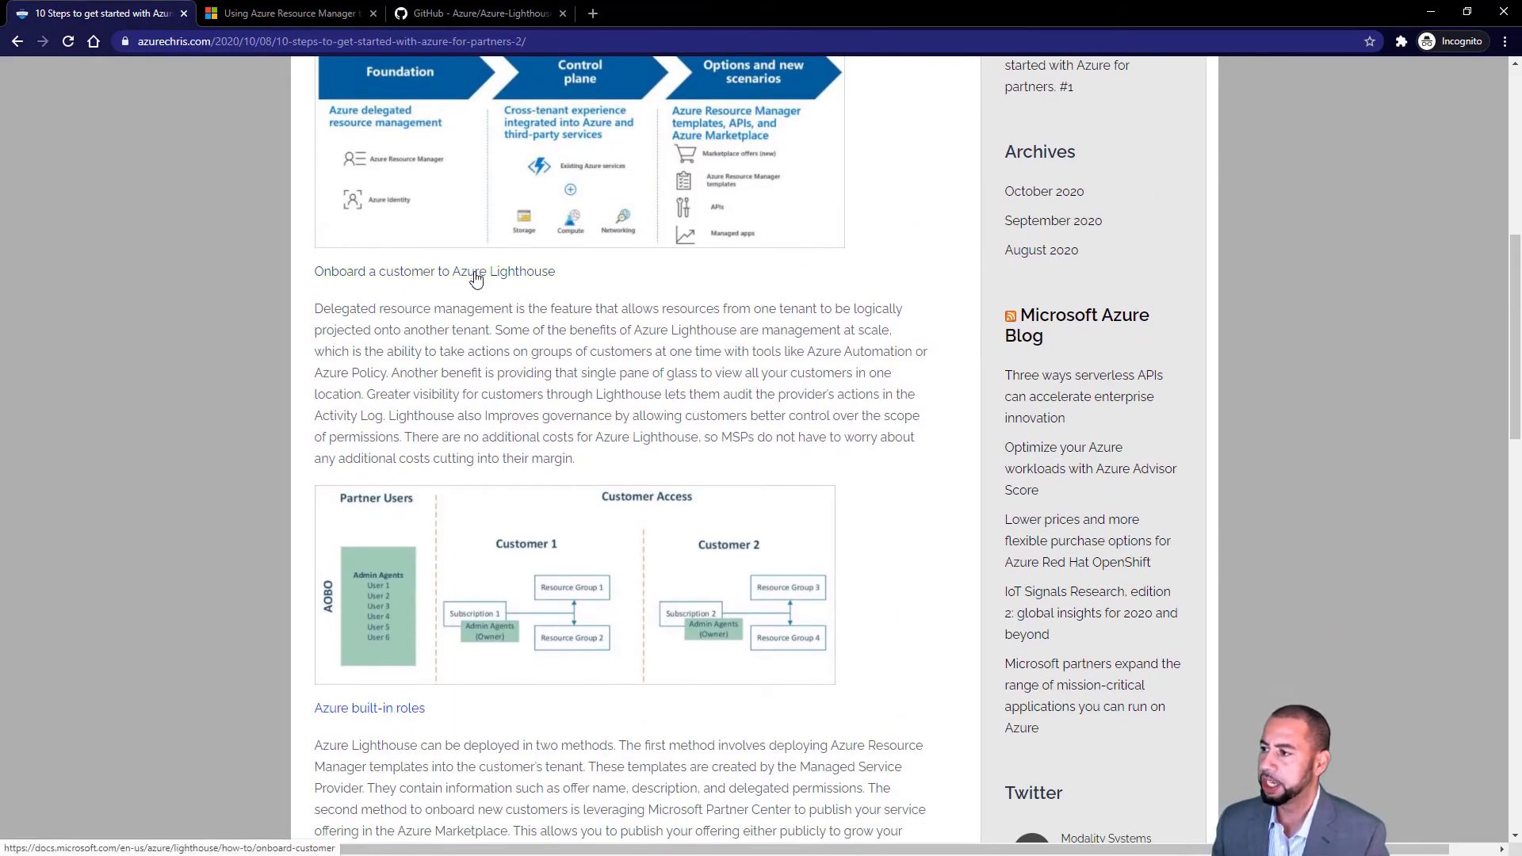
pyautogui.click(475, 273)
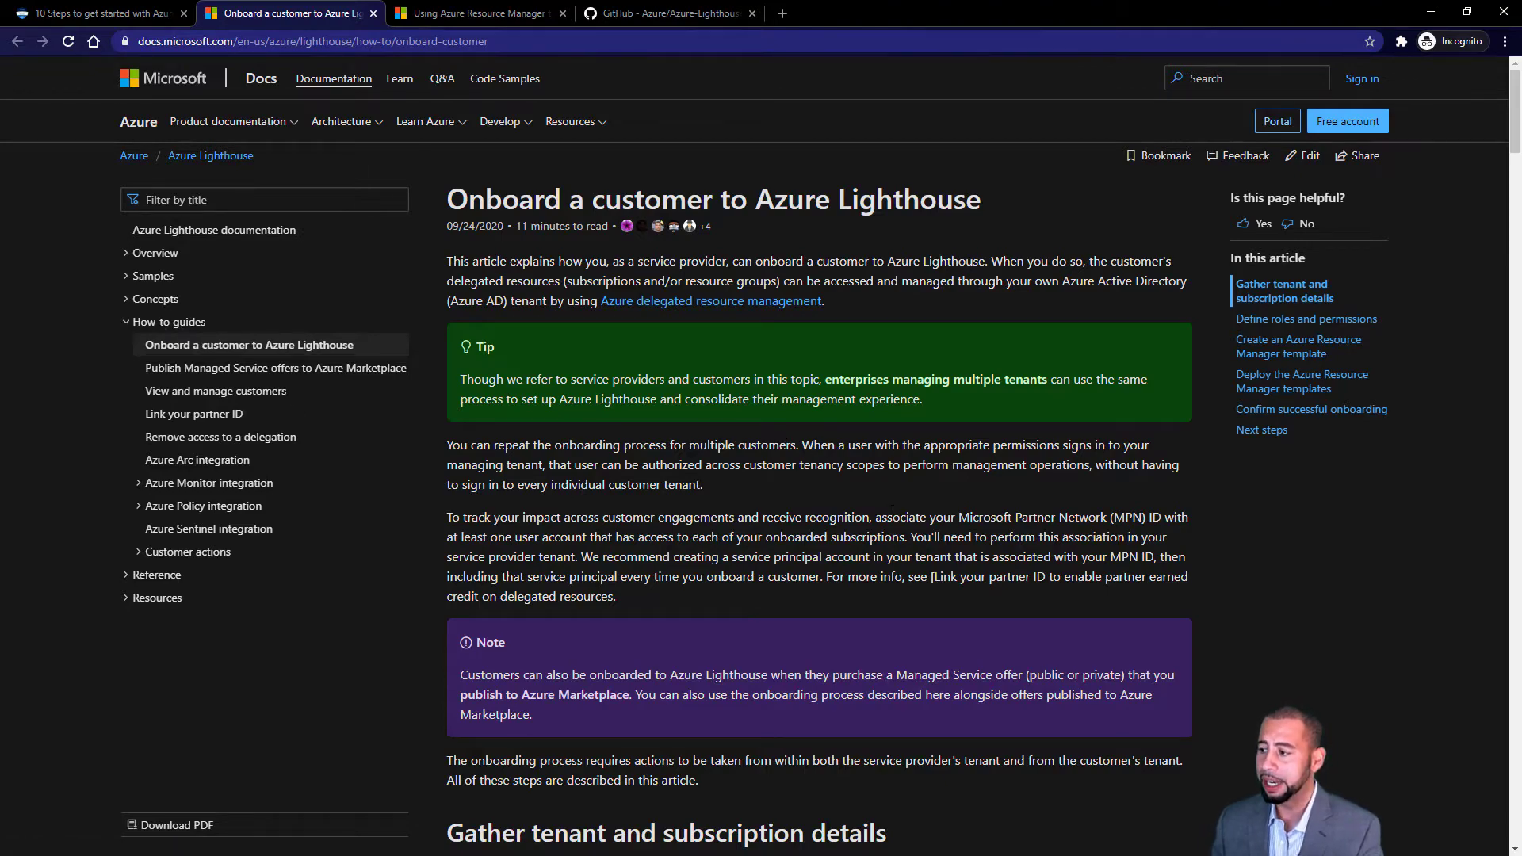
# - Review the PowerShell and Azure CLI commands for selecting a subscription, and highlight the "Define roles and permissions" heading
pyautogui.scroll(-10, 875, 512)
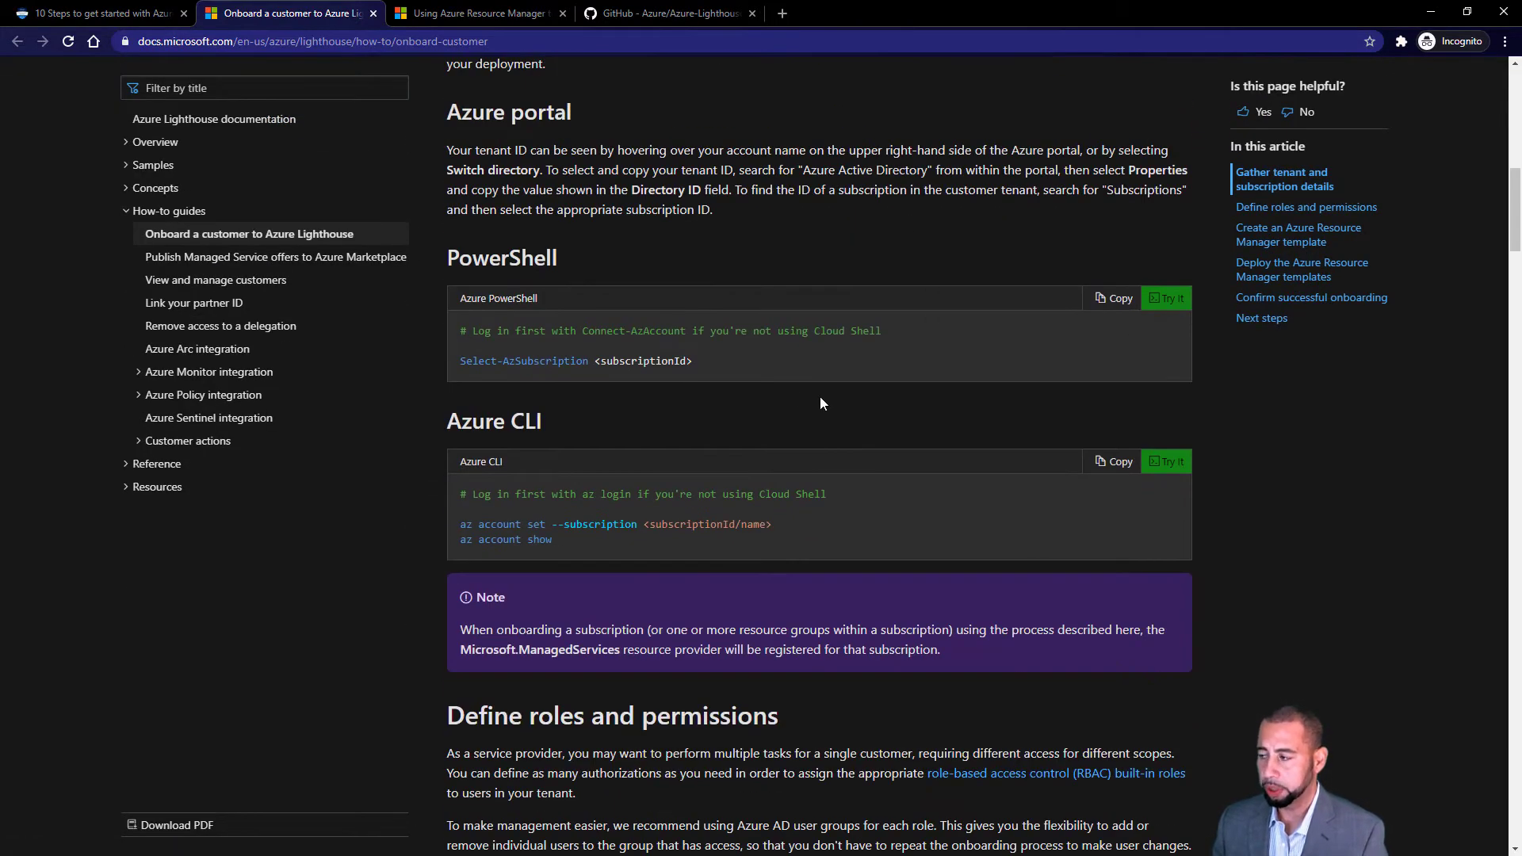
pyautogui.scroll(-5, 670, 381)
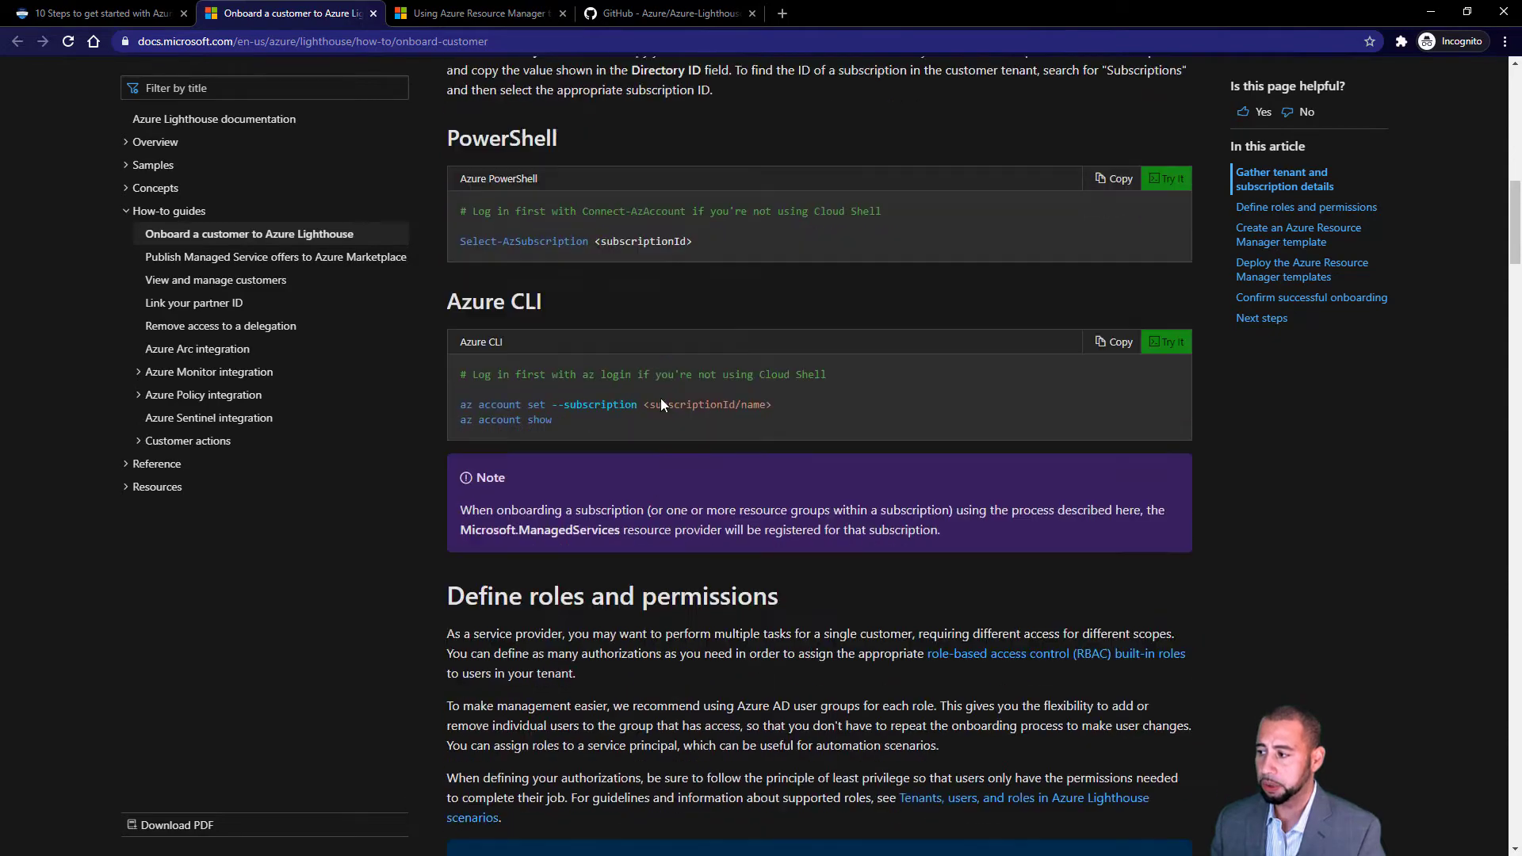
pyautogui.scroll(3, 692, 225)
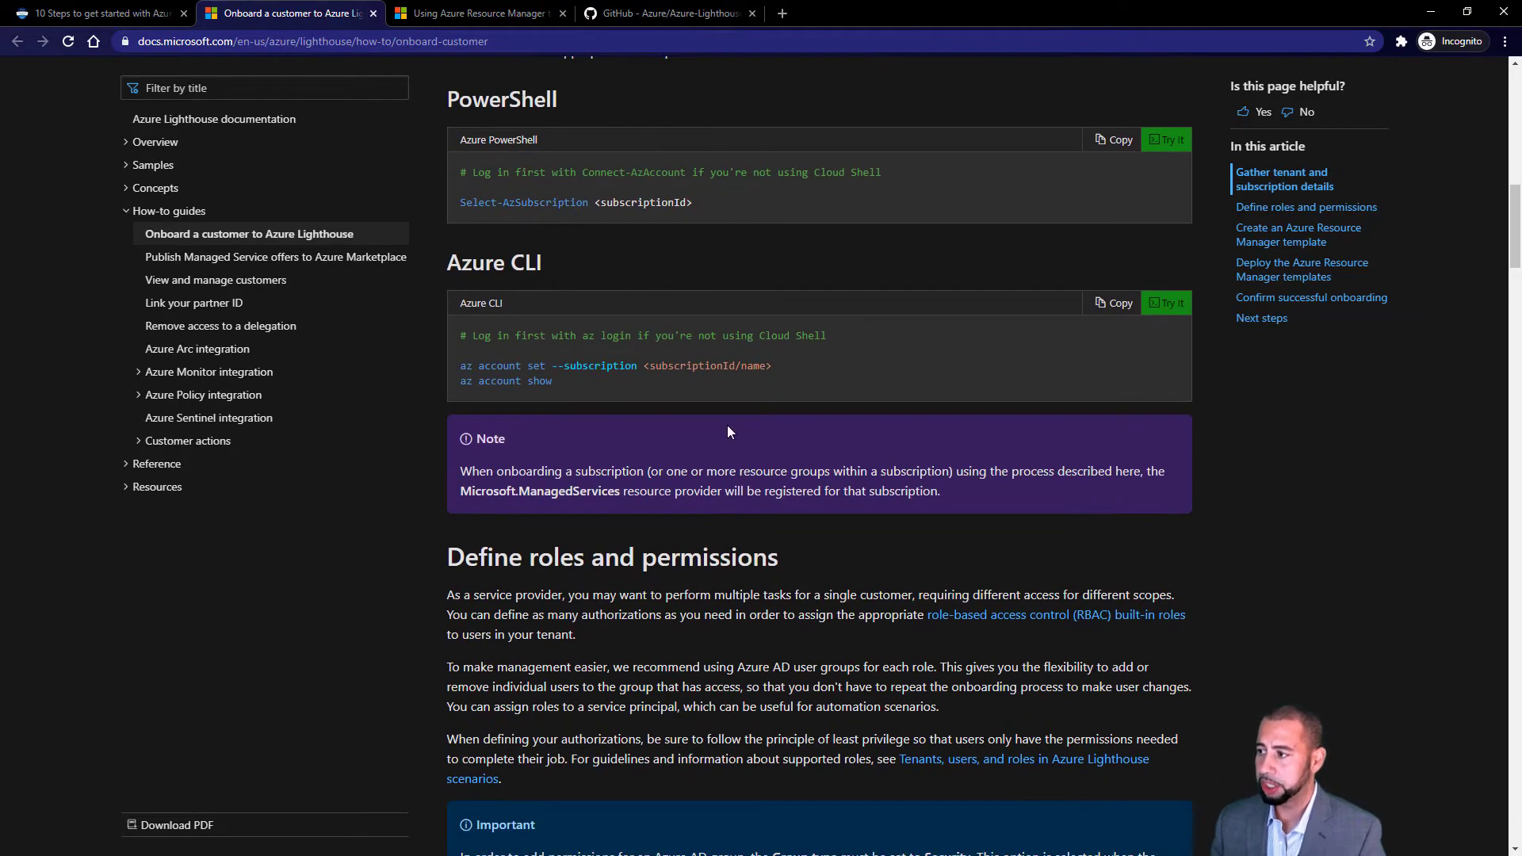
pyautogui.scroll(-5, 726, 425)
pyautogui.moveTo(509, 161); pyautogui.dragTo(778, 161)
# - Examine the PowerShell and Azure CLI commands for retrieving object IDs, highlighting the role definition IDs comment in the PowerShell sample
pyautogui.scroll(-6, 645, 504)
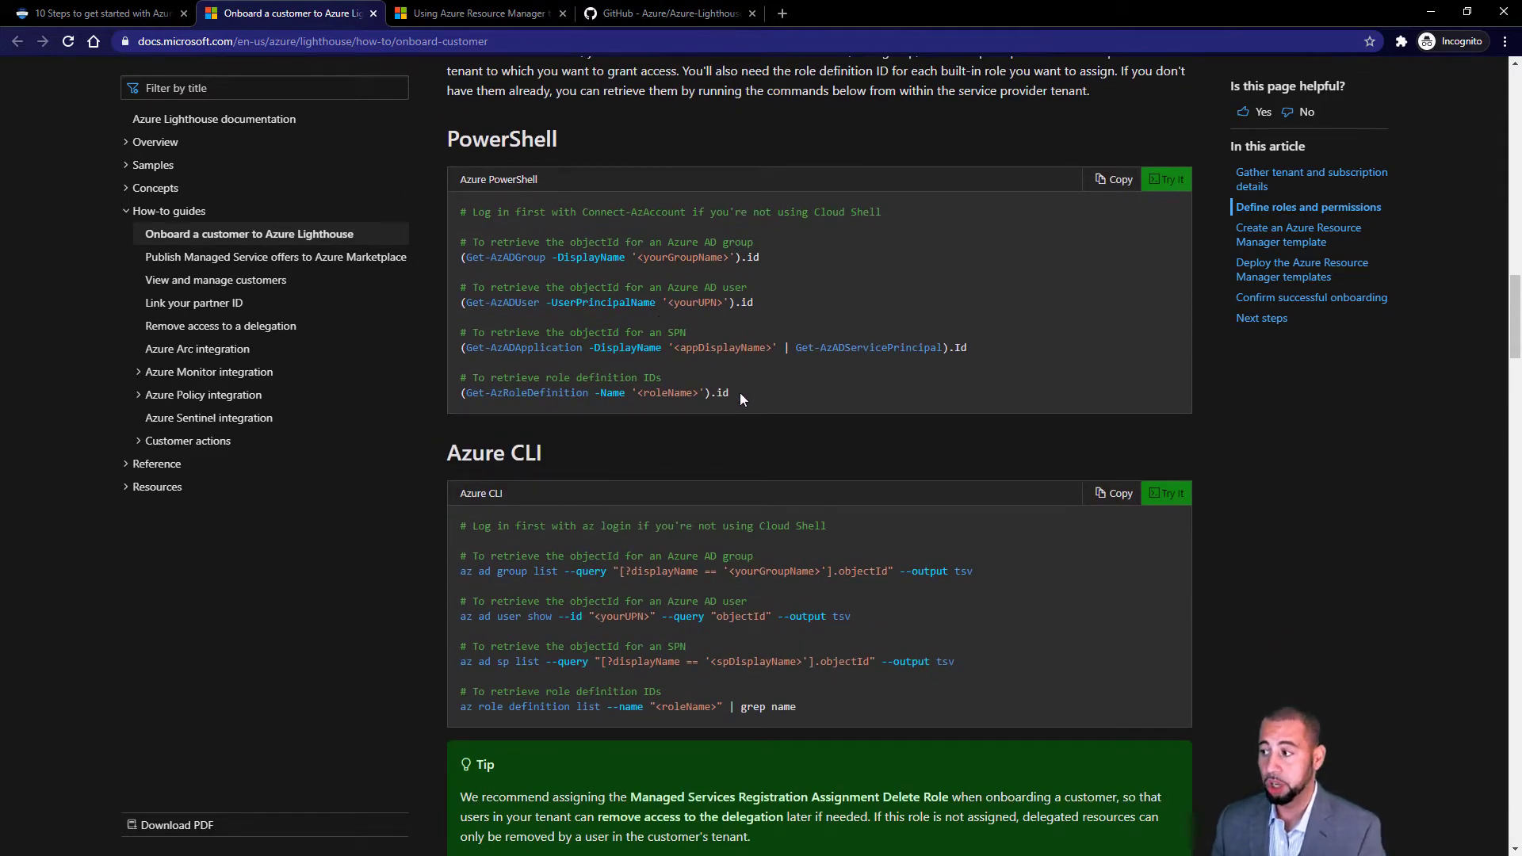
pyautogui.moveTo(558, 378); pyautogui.dragTo(649, 378)
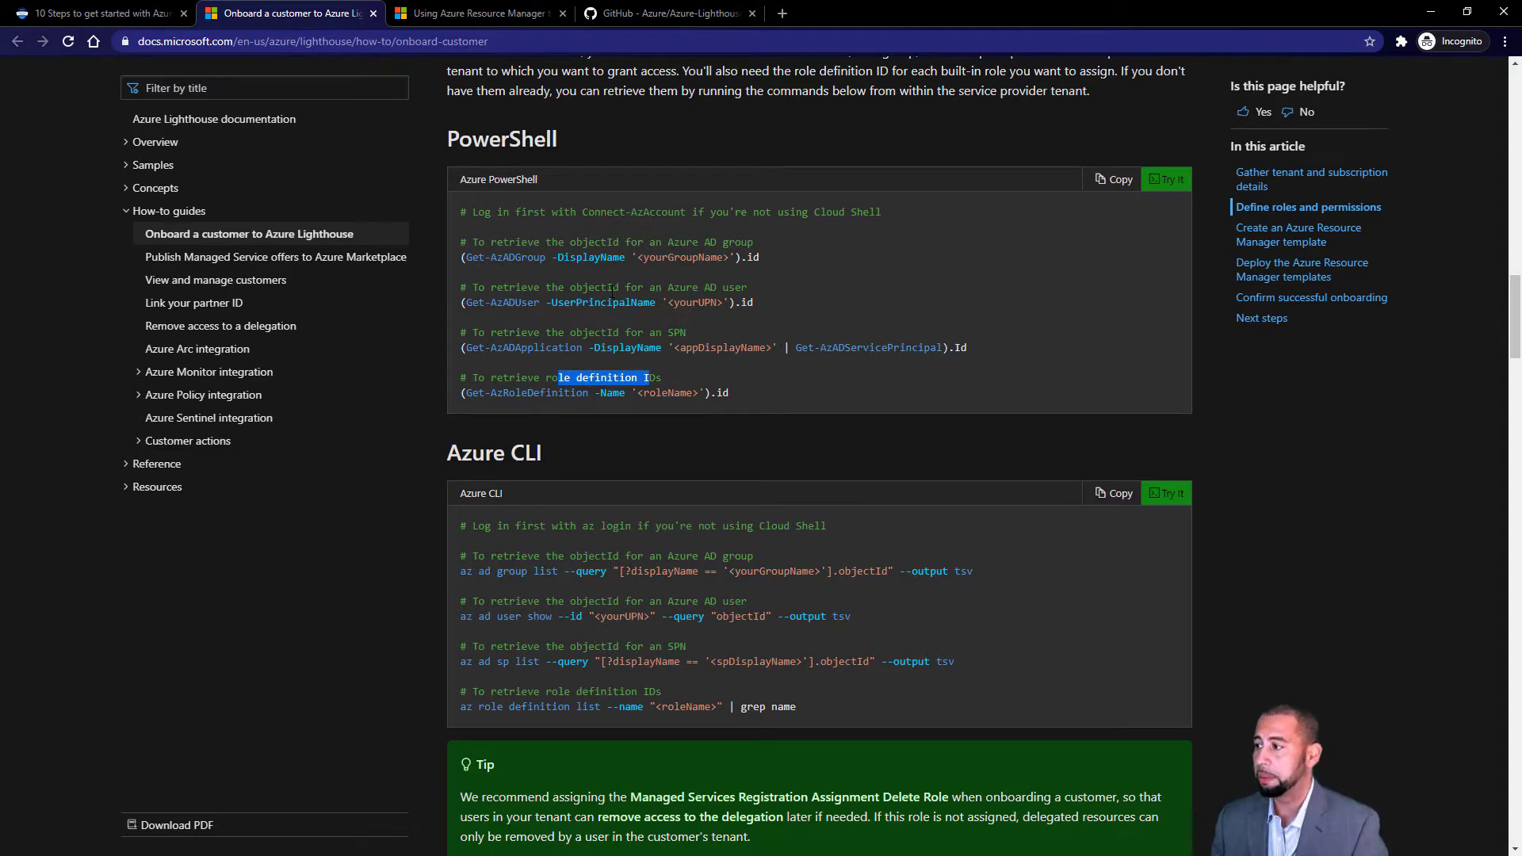
pyautogui.scroll(-2, 682, 592)
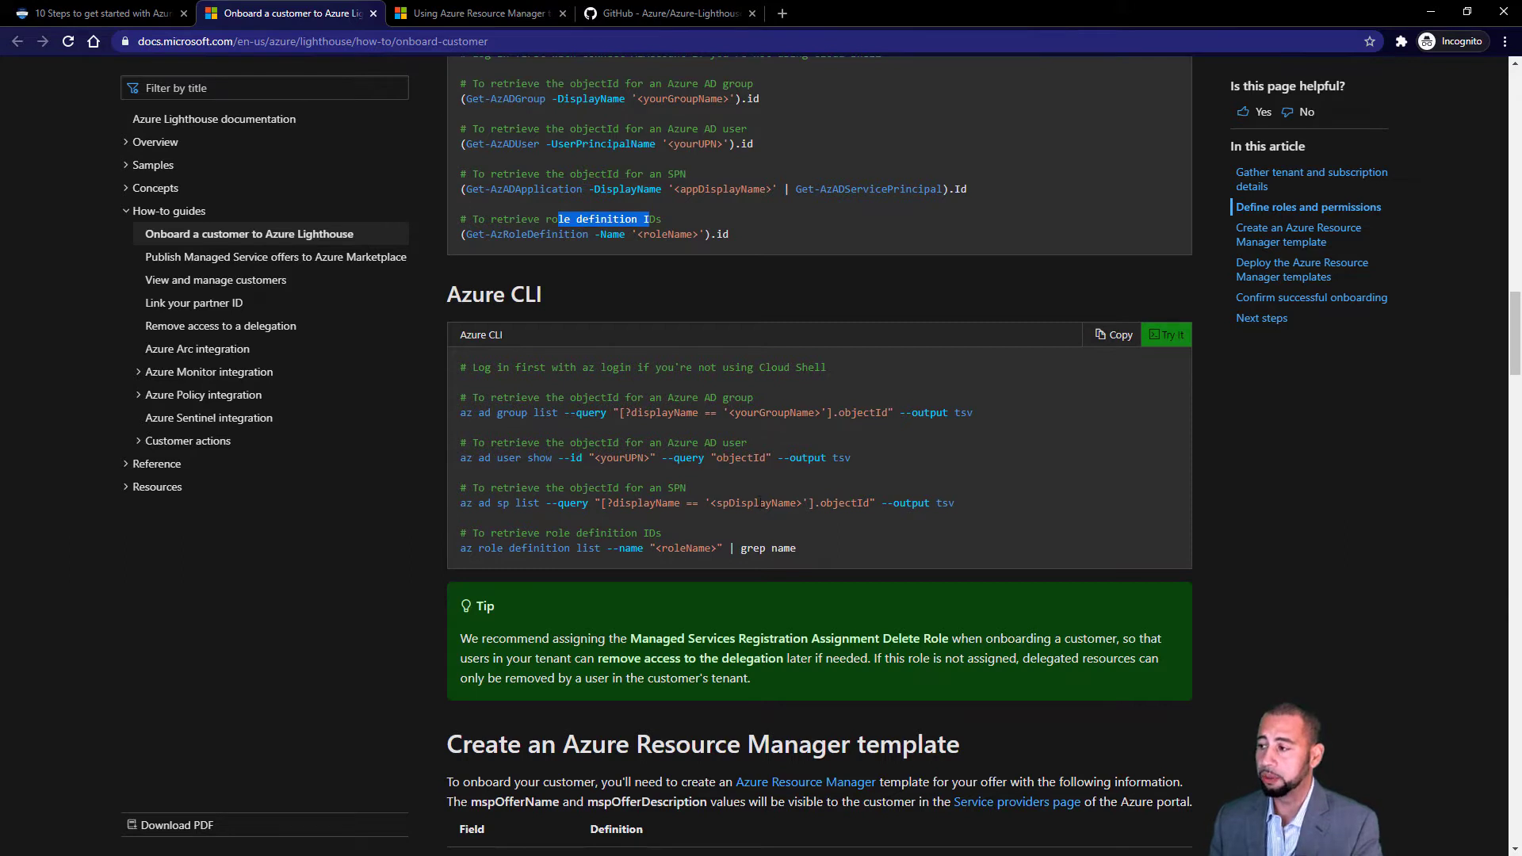
pyautogui.scroll(1, 811, 513)
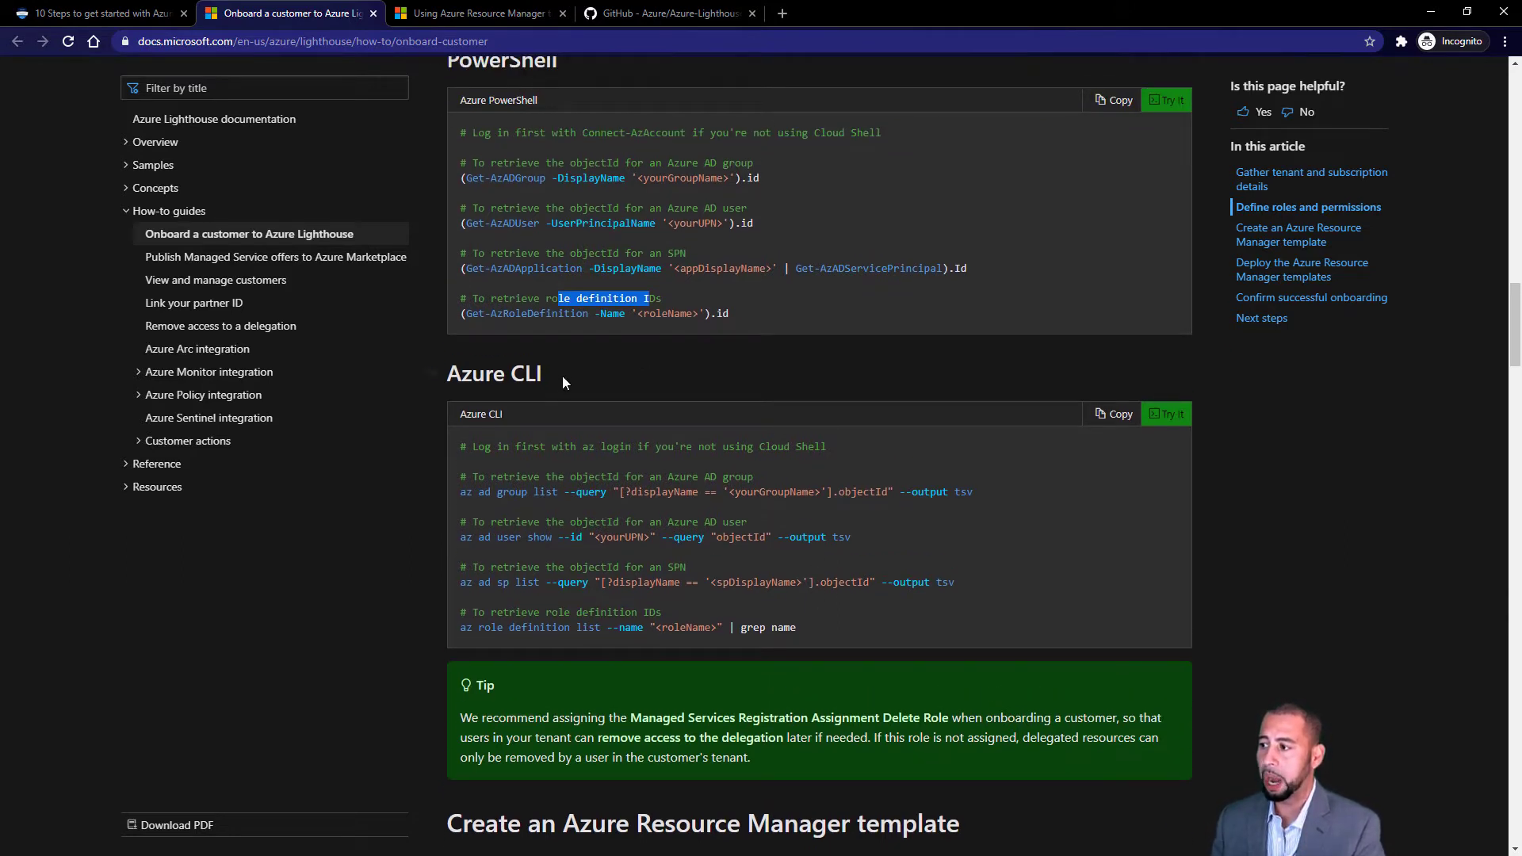
# - Highlight the mspOfferName definition under "Create an Azure Resource Manager template" and review the template and parameter files with the sample JSON
pyautogui.scroll(-7, 716, 618)
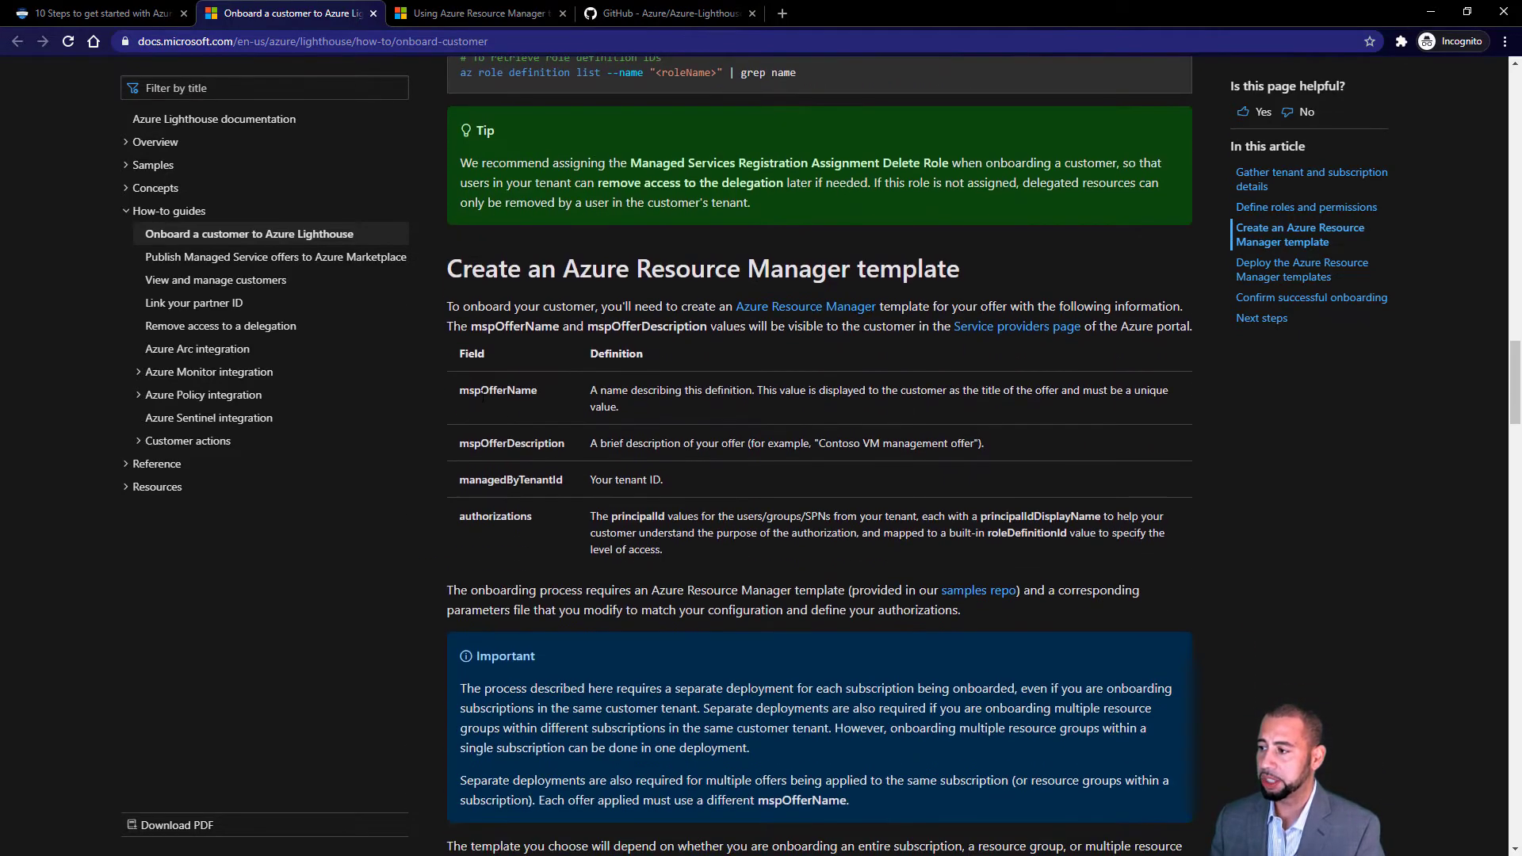
pyautogui.moveTo(460, 390); pyautogui.dragTo(1169, 391)
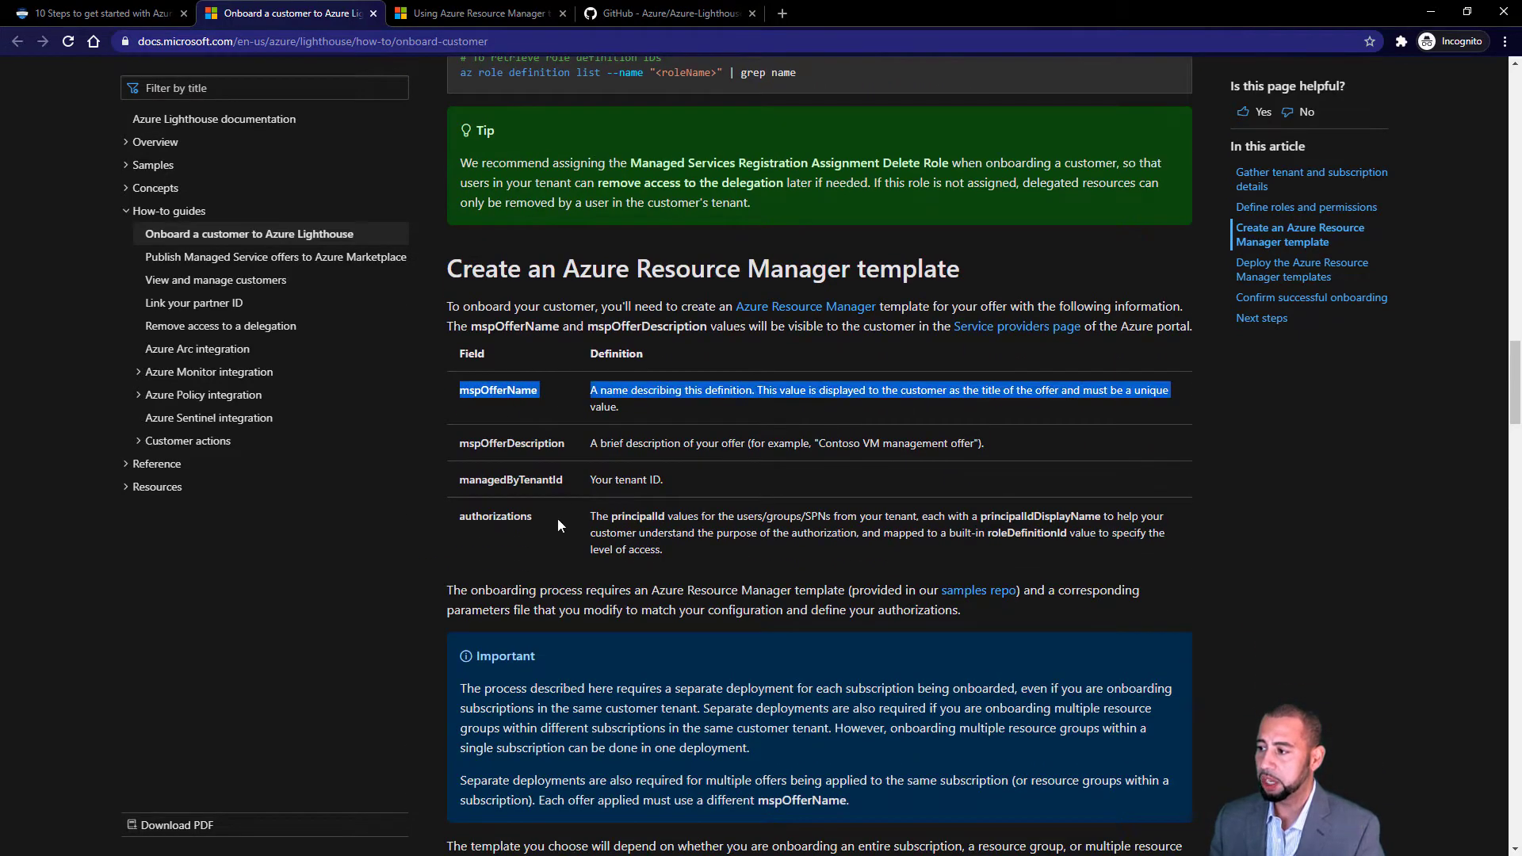
pyautogui.scroll(-1, 511, 379)
pyautogui.click(484, 431)
pyautogui.scroll(-10, 733, 542)
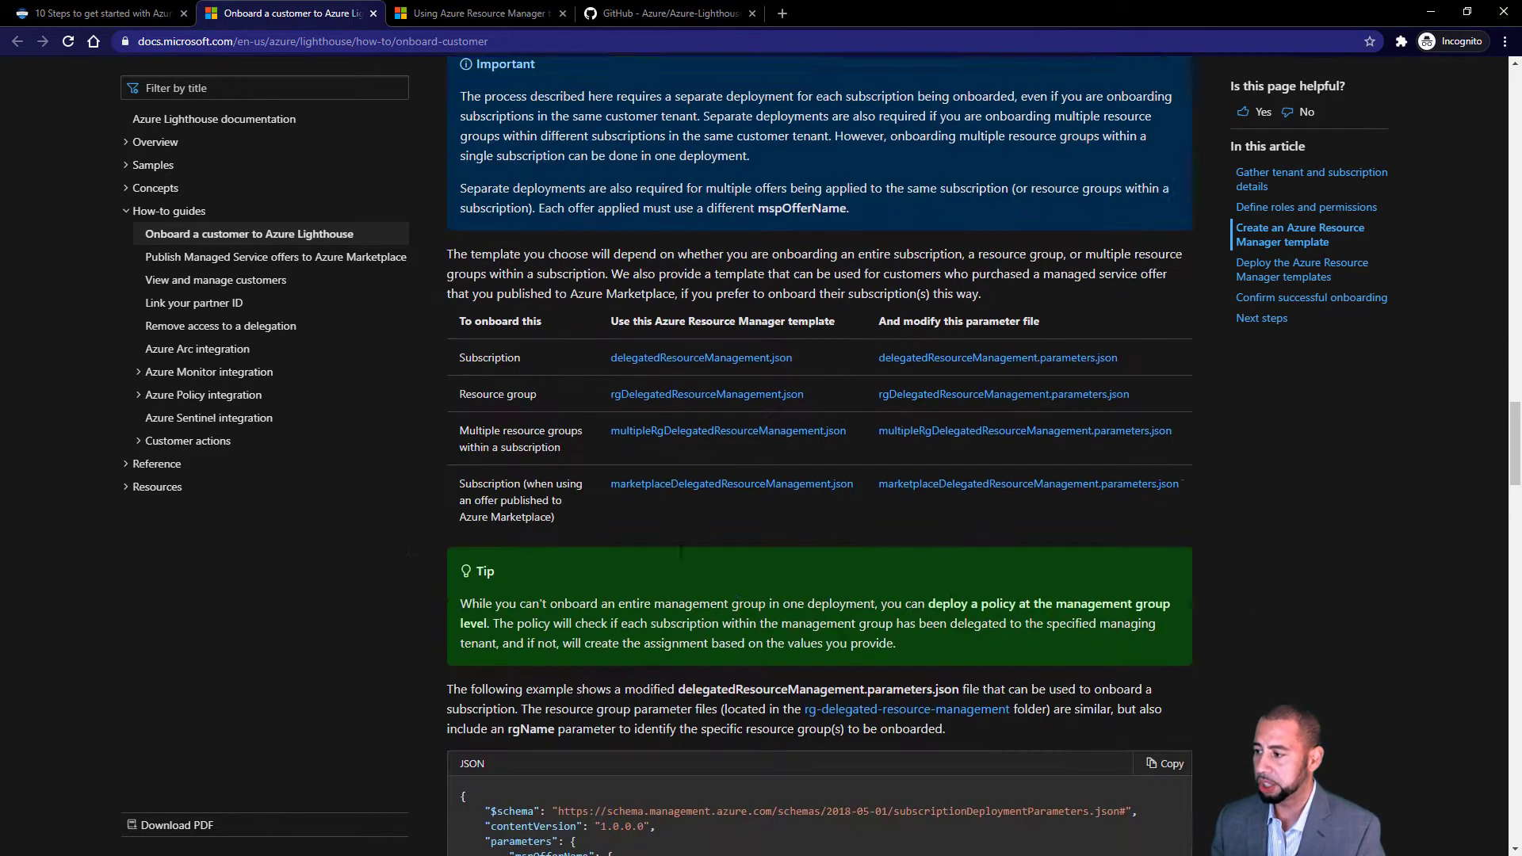
pyautogui.scroll(-5, 732, 542)
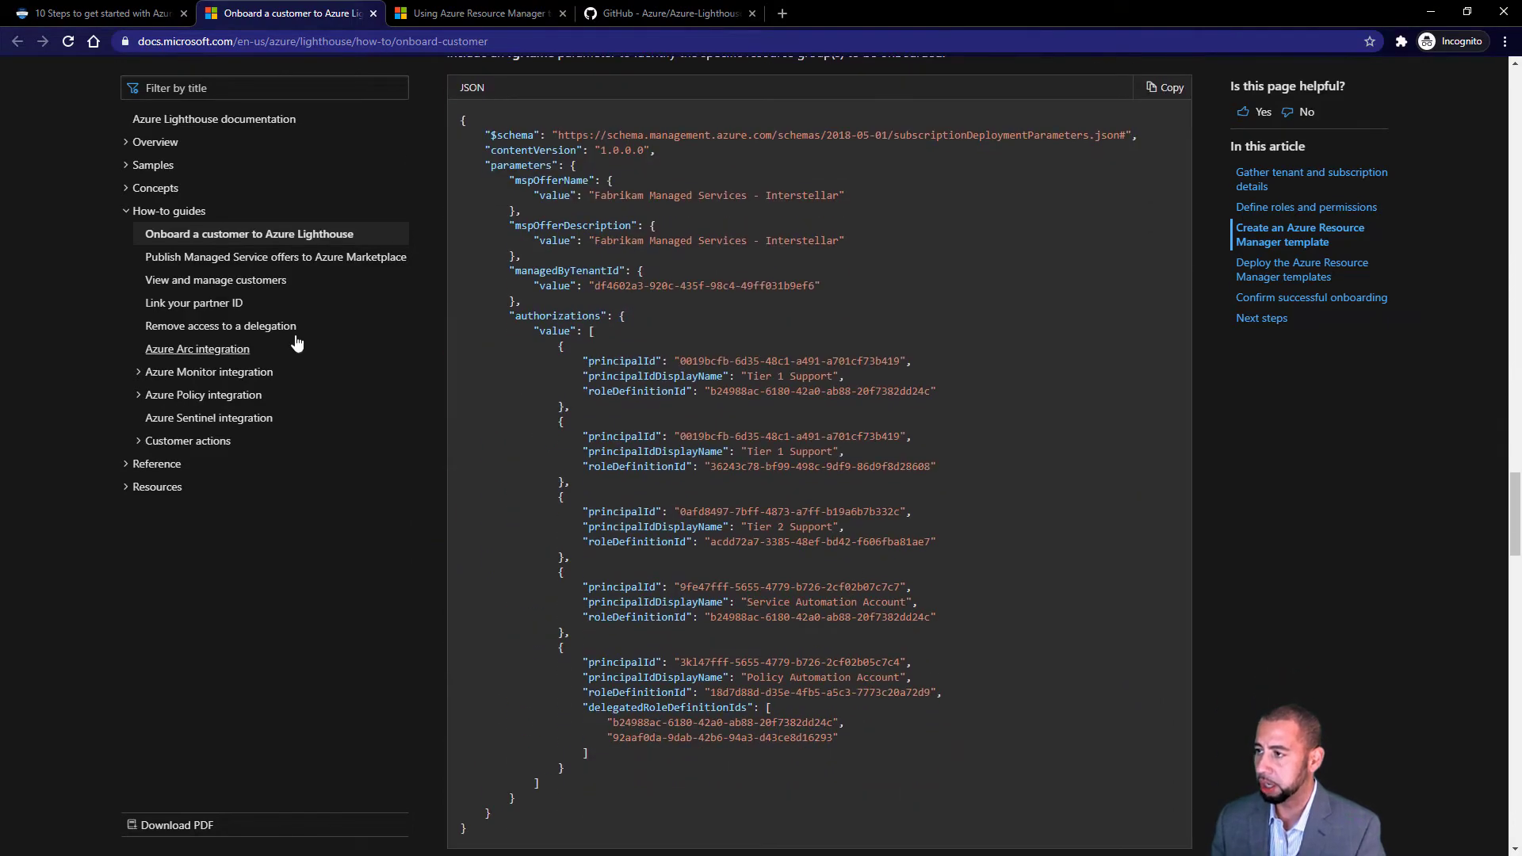
# - Return to the blog post and open its "Azure built-in roles" link
pyautogui.click(109, 18)
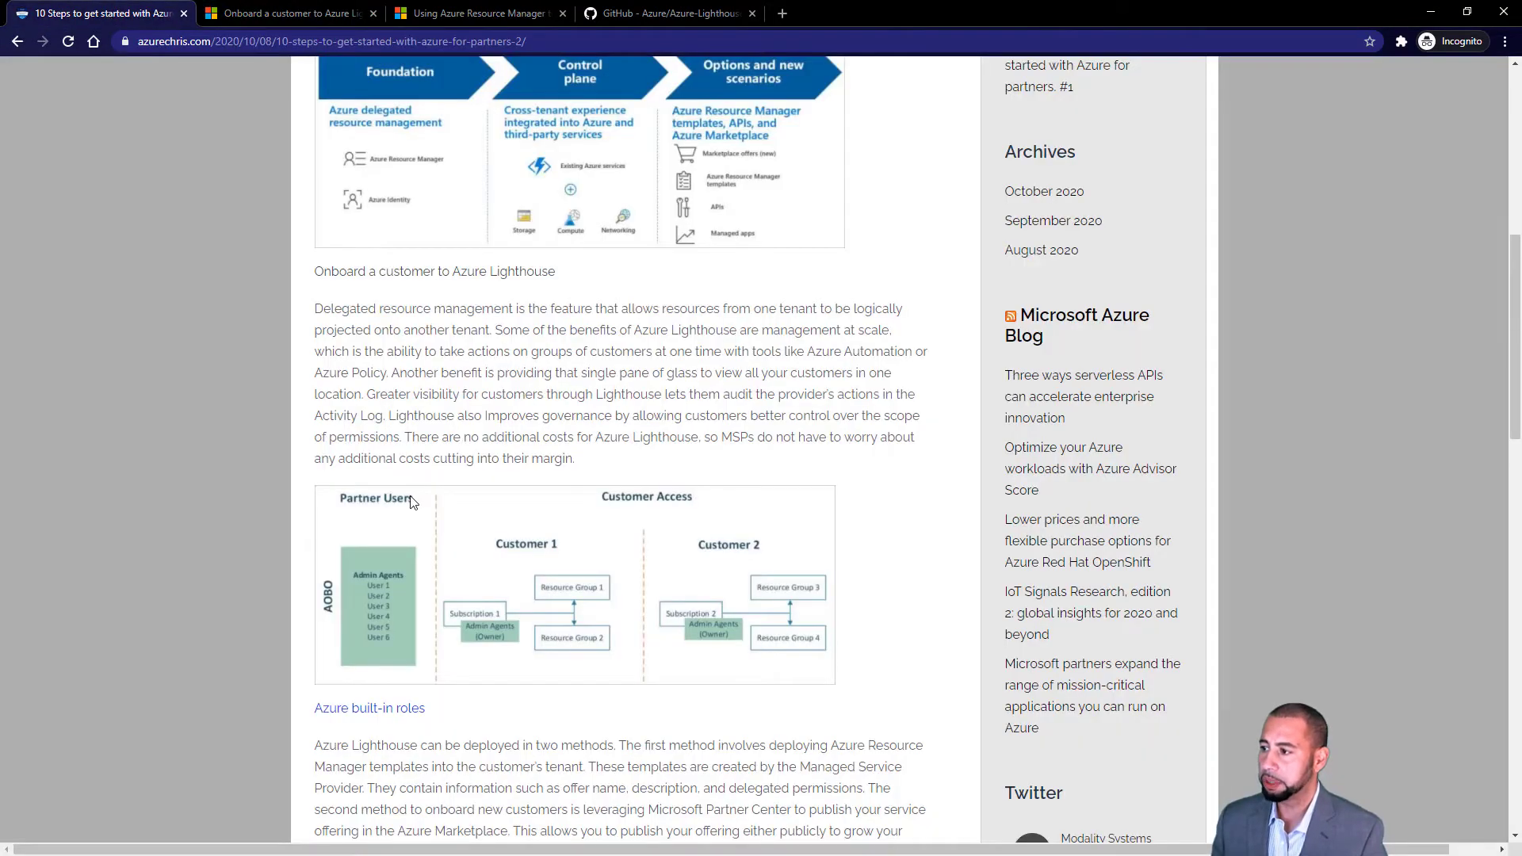
pyautogui.scroll(-5, 412, 495)
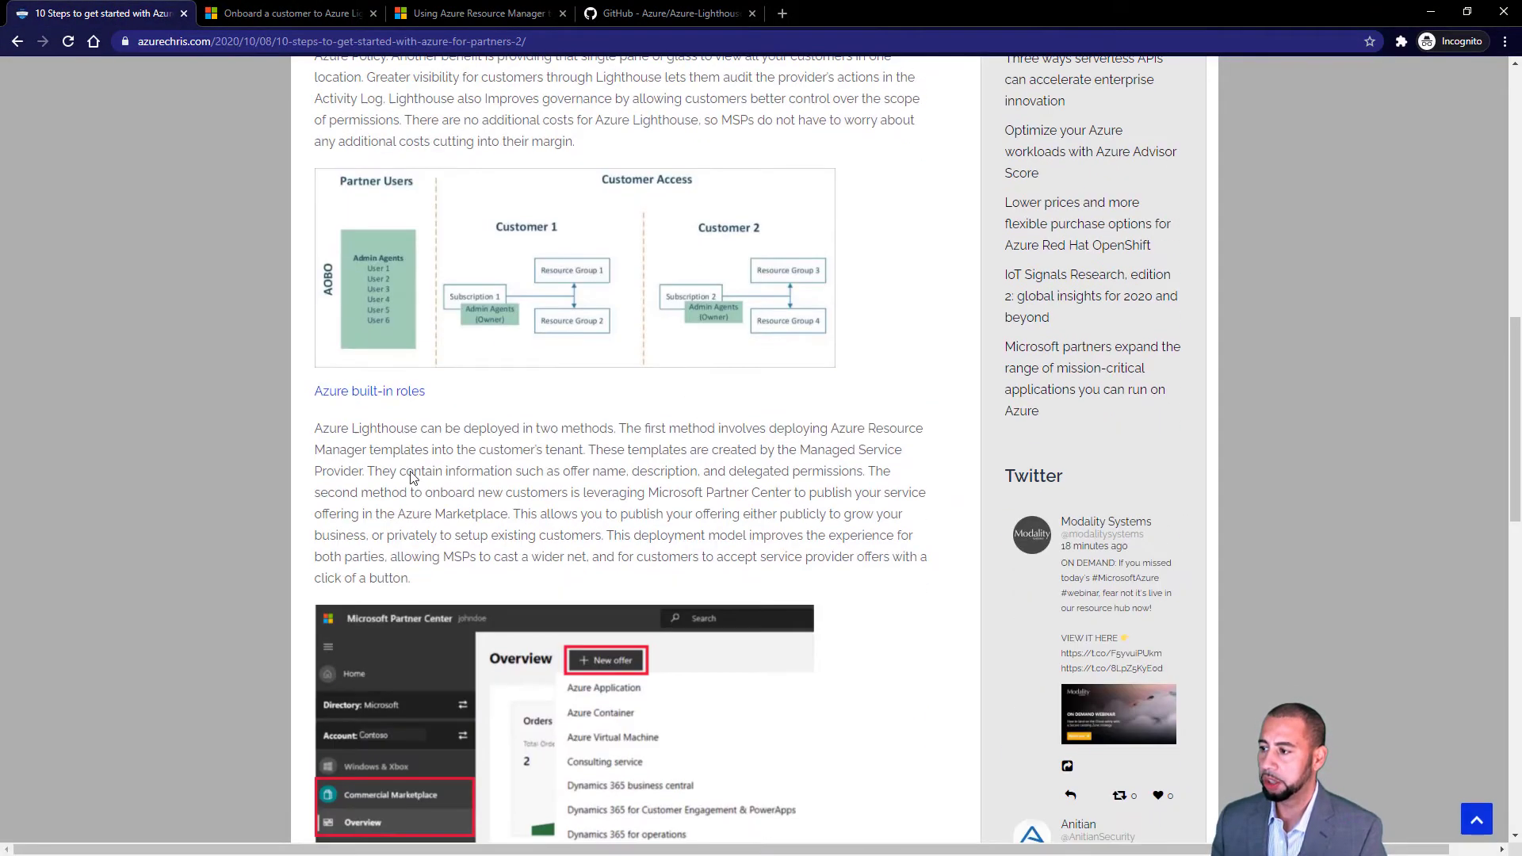
pyautogui.click(376, 399)
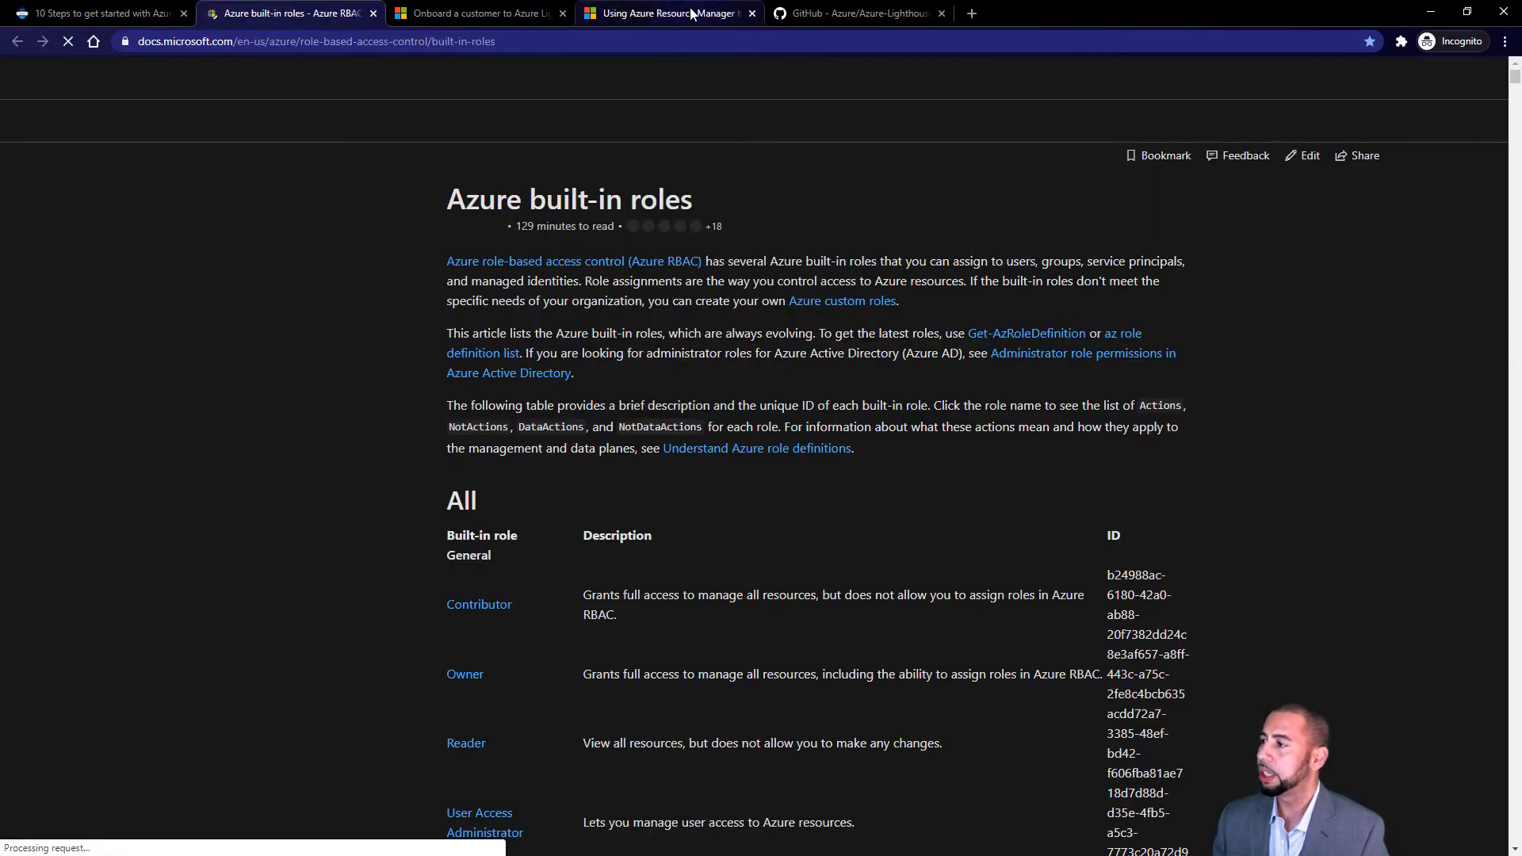
# - Copy the first delegatedRoleDefinitionIds value of the Lamna Policy Automation Account from the Learn unit's completed parameter file
pyautogui.click(690, 15)
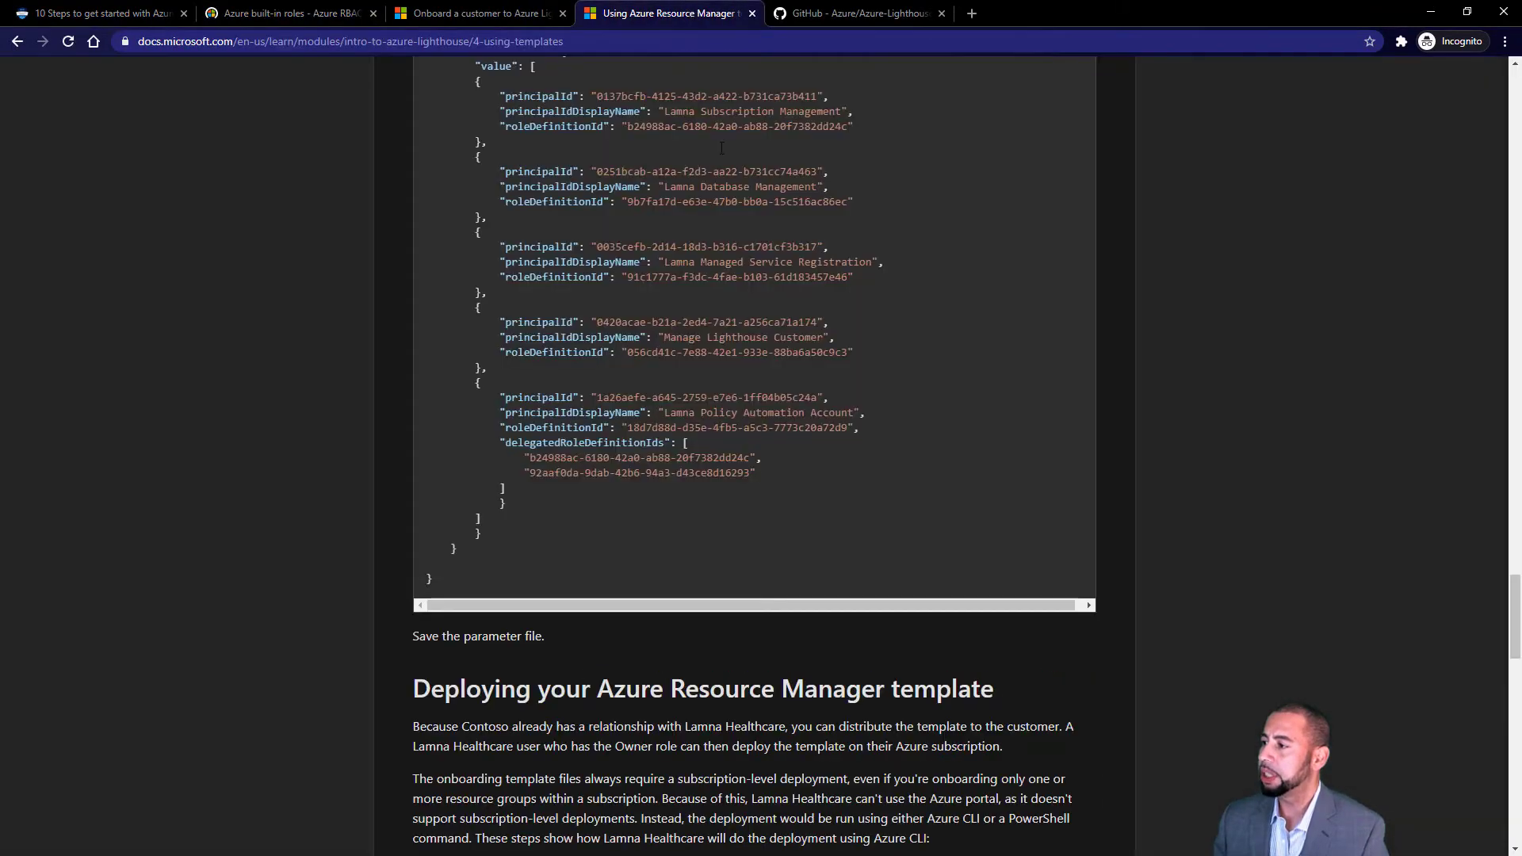
pyautogui.scroll(2, 749, 440)
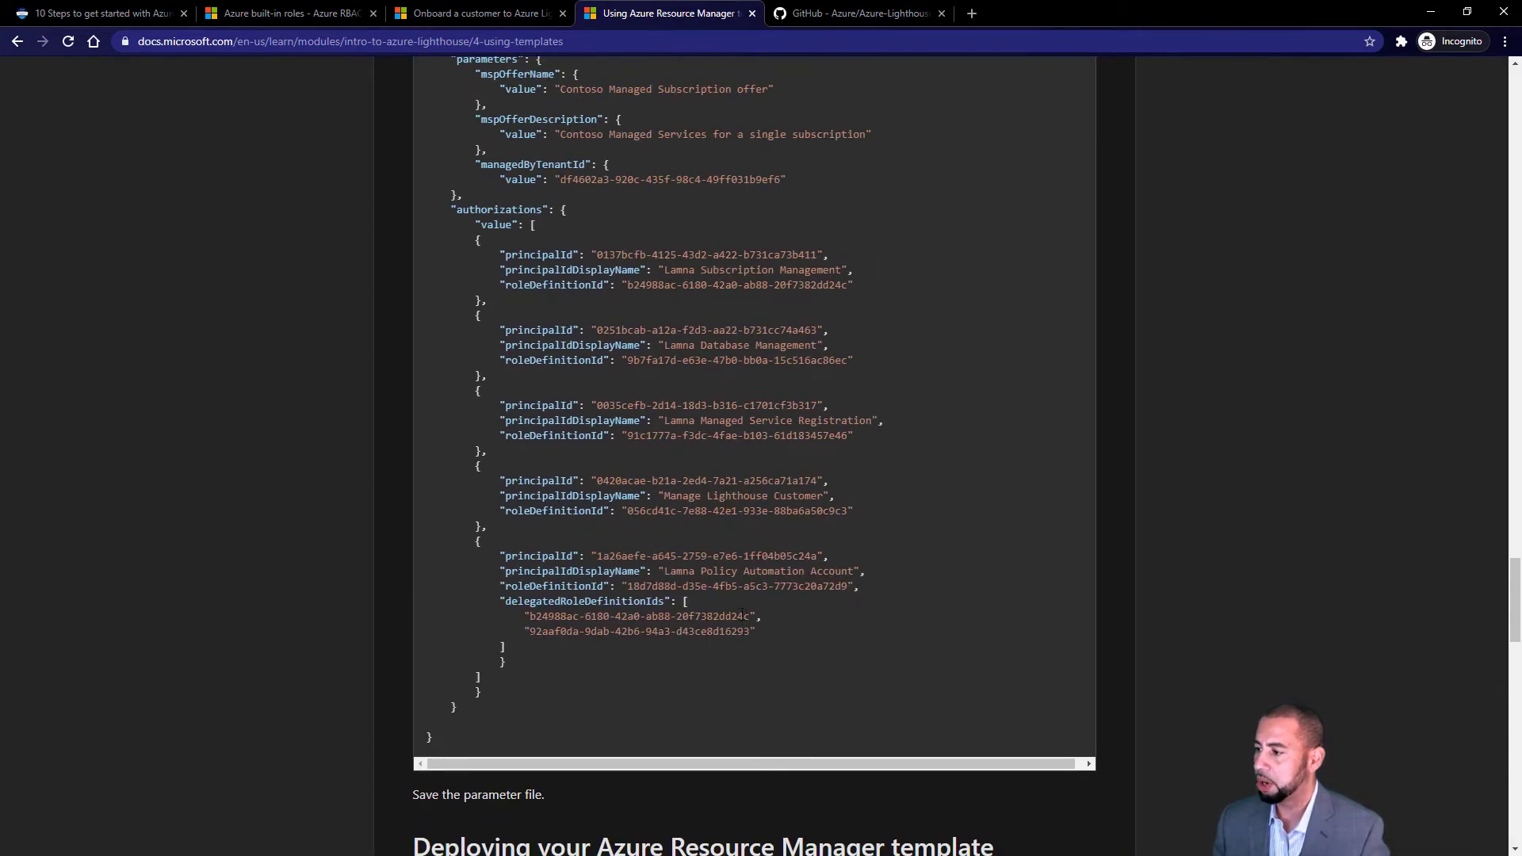
pyautogui.moveTo(748, 616); pyautogui.dragTo(530, 616)
pyautogui.hotkey('ctrl', 'c')
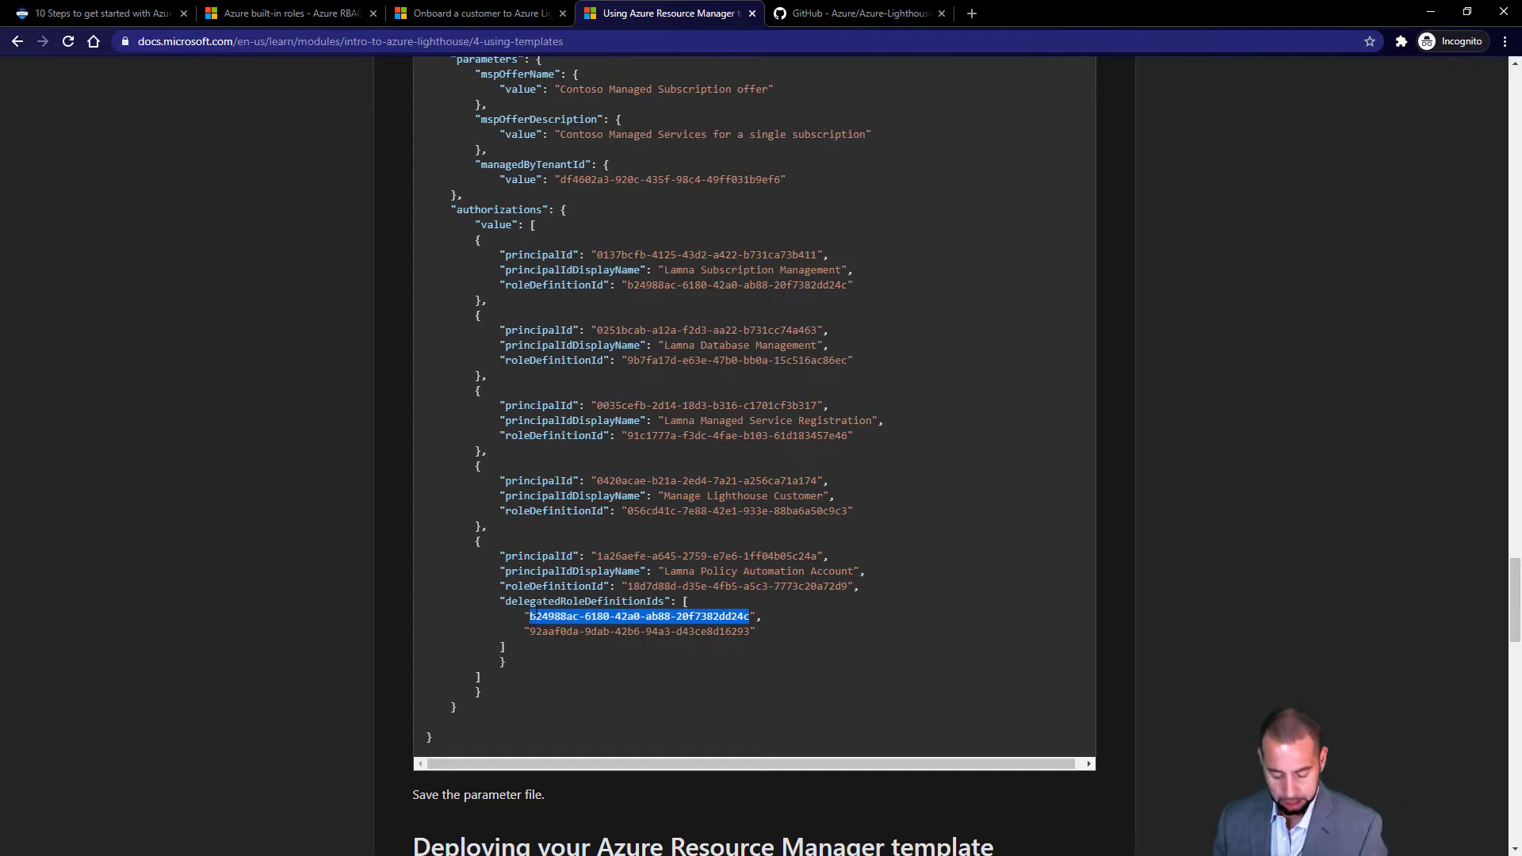
# - Search the Azure built-in roles page for the copied role ID b24988ac-6180-42a0-ab88-20f7382dd24c
pyautogui.click(289, 14)
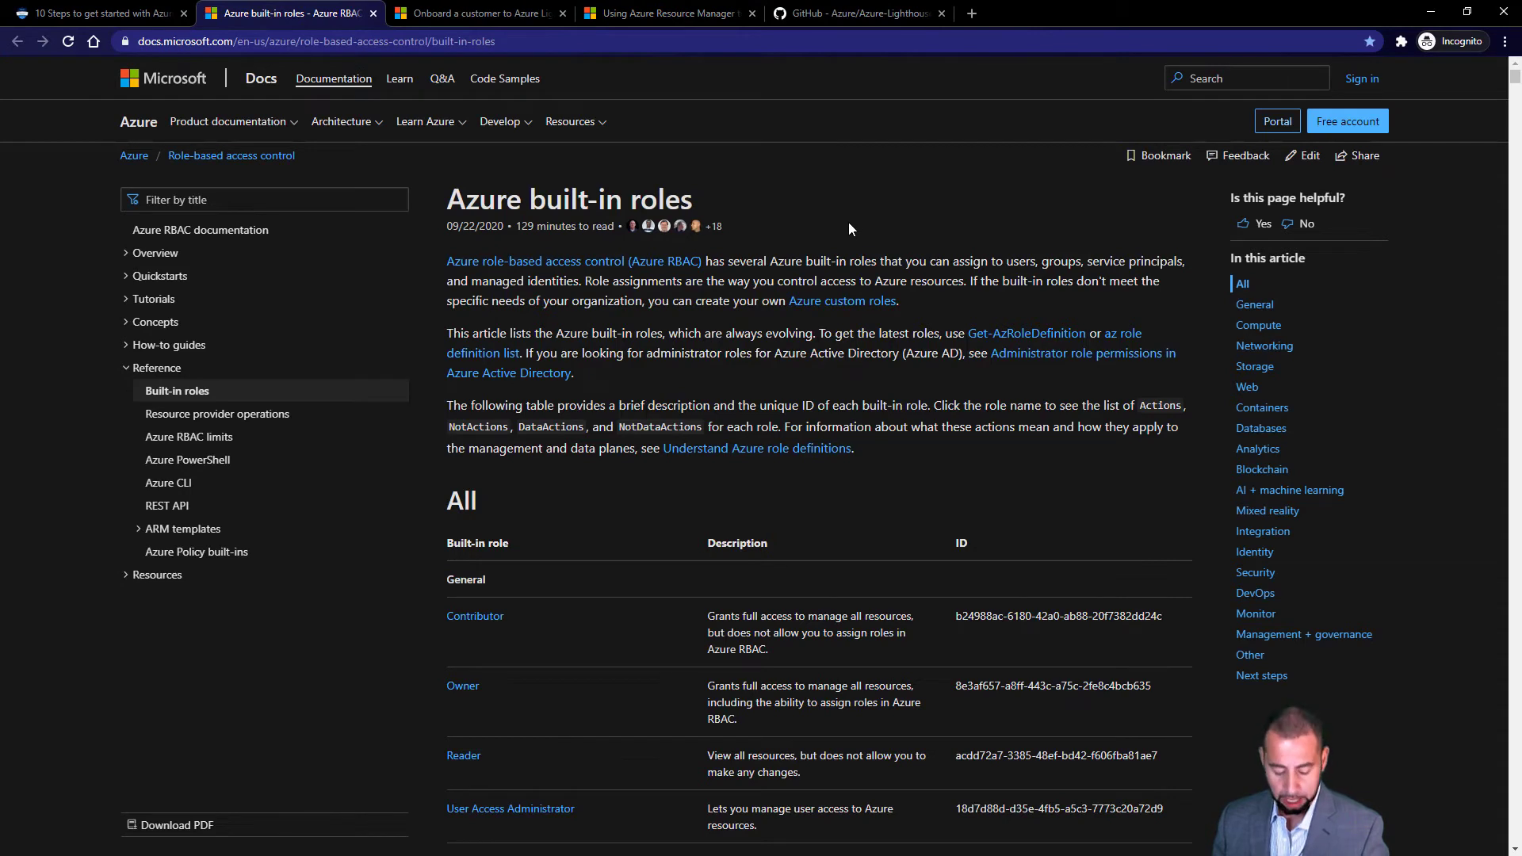
pyautogui.hotkey('ctrl', 'f')
pyautogui.hotkey('ctrl', 'v')
pyautogui.scroll(-1, 994, 602)
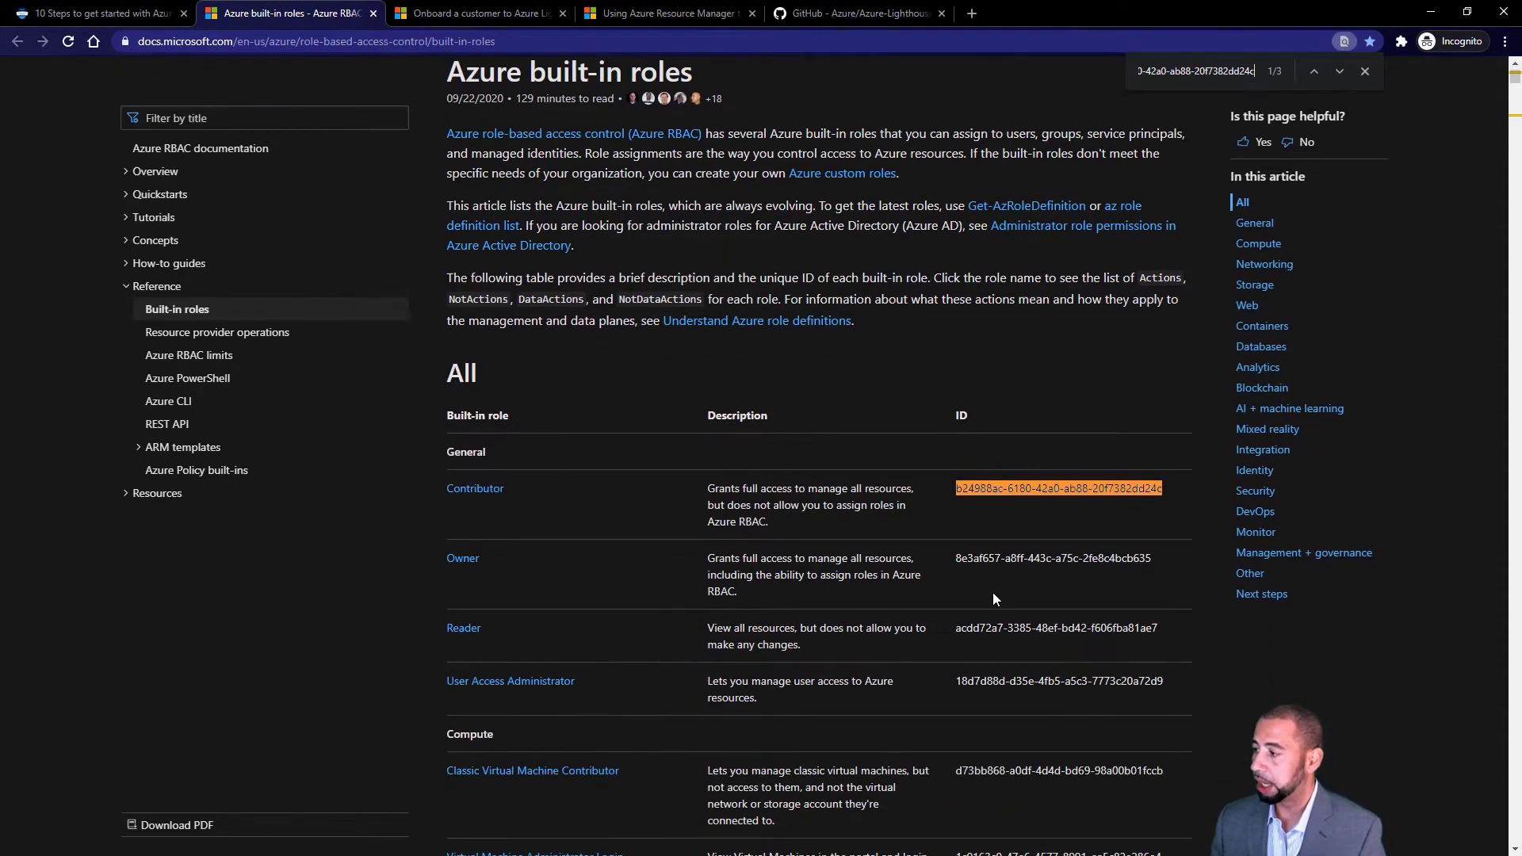
# - Copy the second delegatedRoleDefinitionIds value, 92aaf0da-9dab-42b6-94a3-d43ce8d16293, from the Learn unit's parameter file and search the Azure built-in roles page for it
pyautogui.scroll(-1, 996, 609)
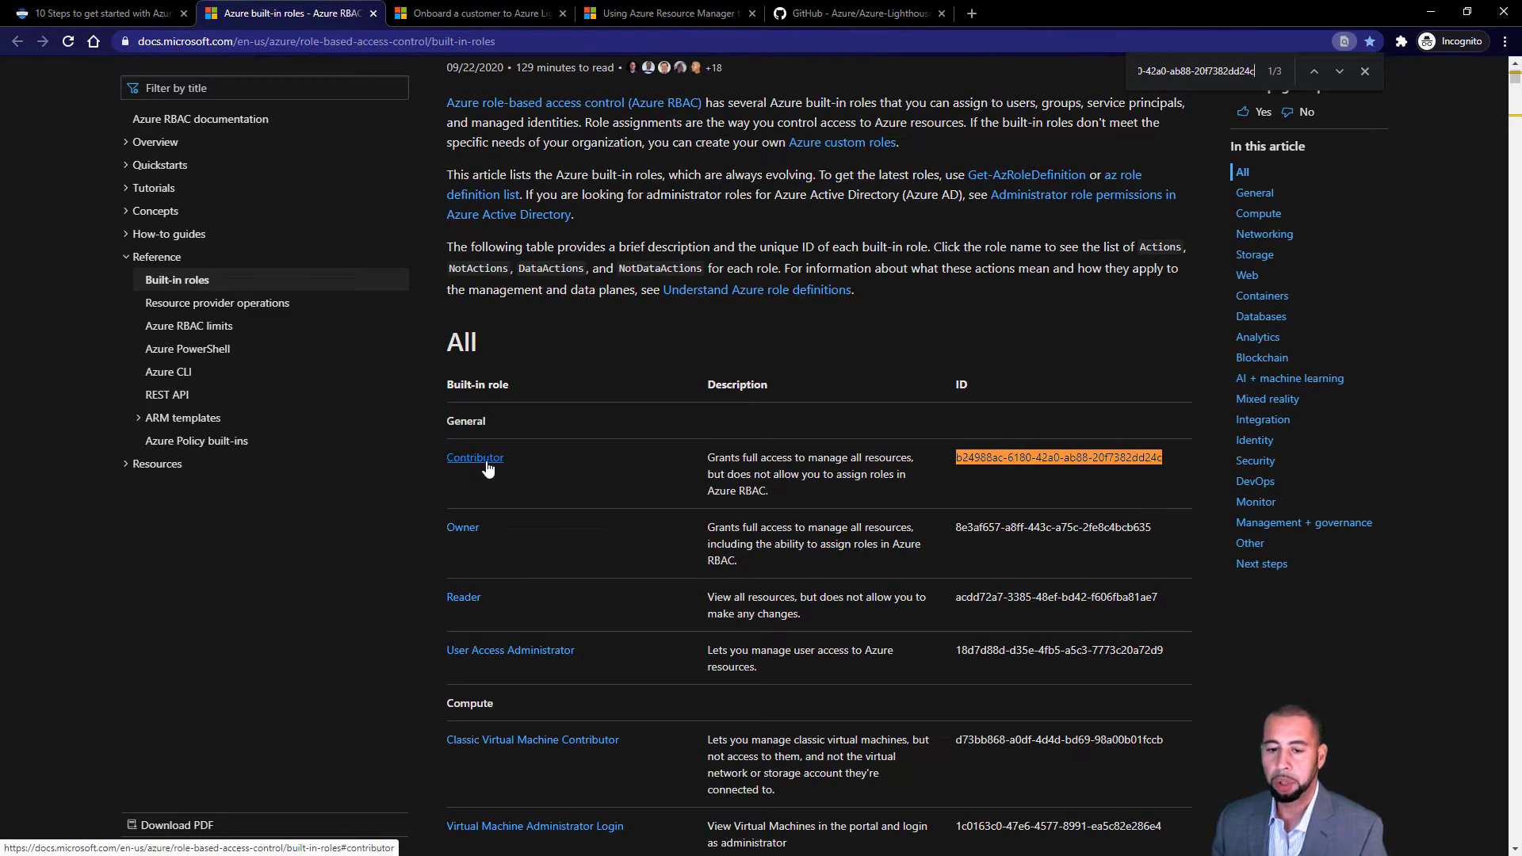
pyautogui.click(718, 13)
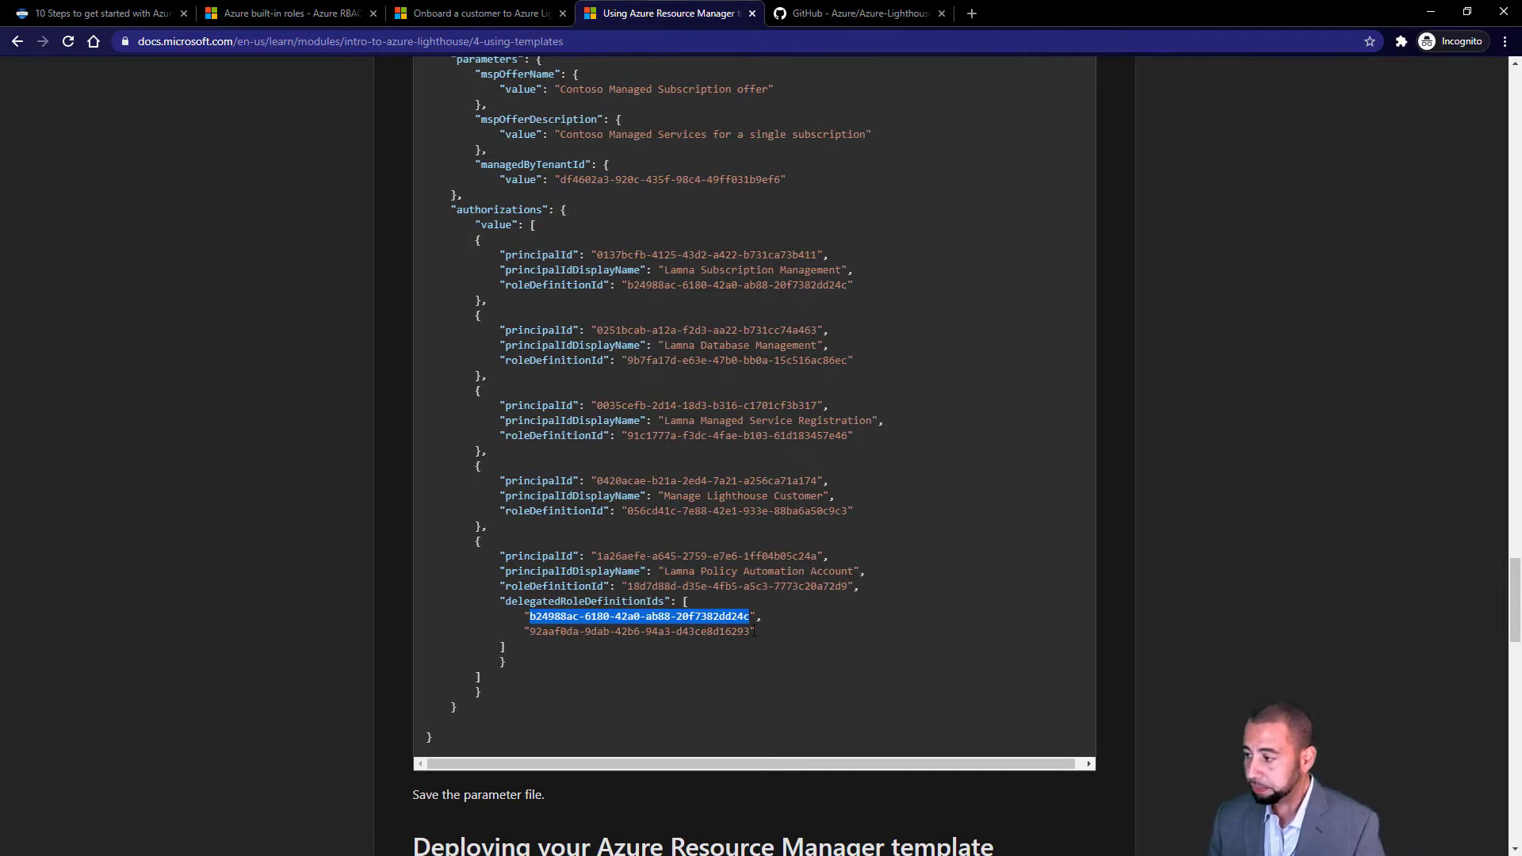
pyautogui.moveTo(749, 631); pyautogui.dragTo(530, 631)
pyautogui.hotkey('ctrl', 'c')
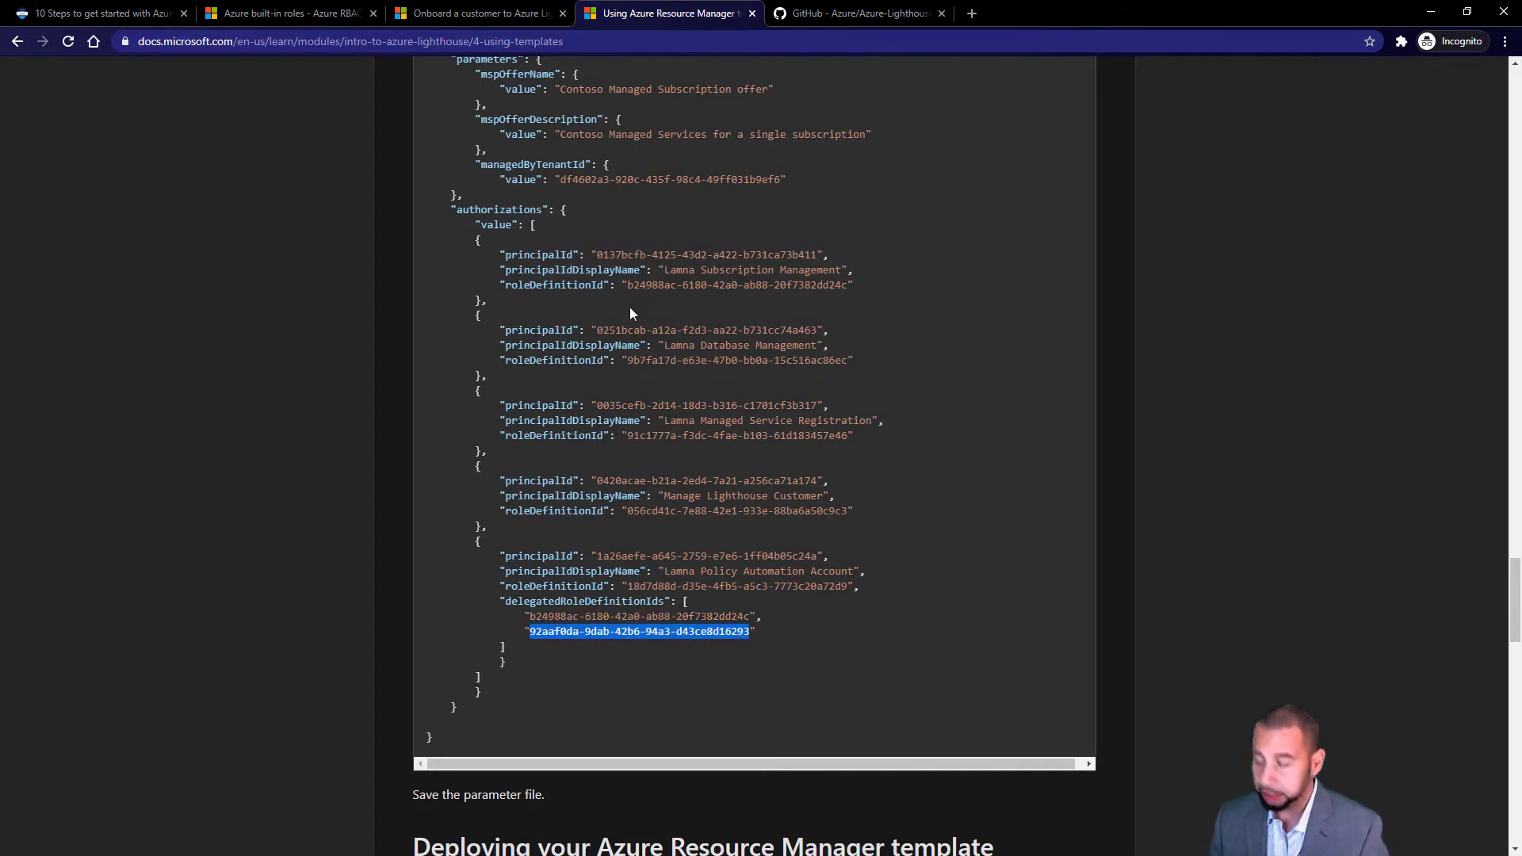
pyautogui.click(265, 21)
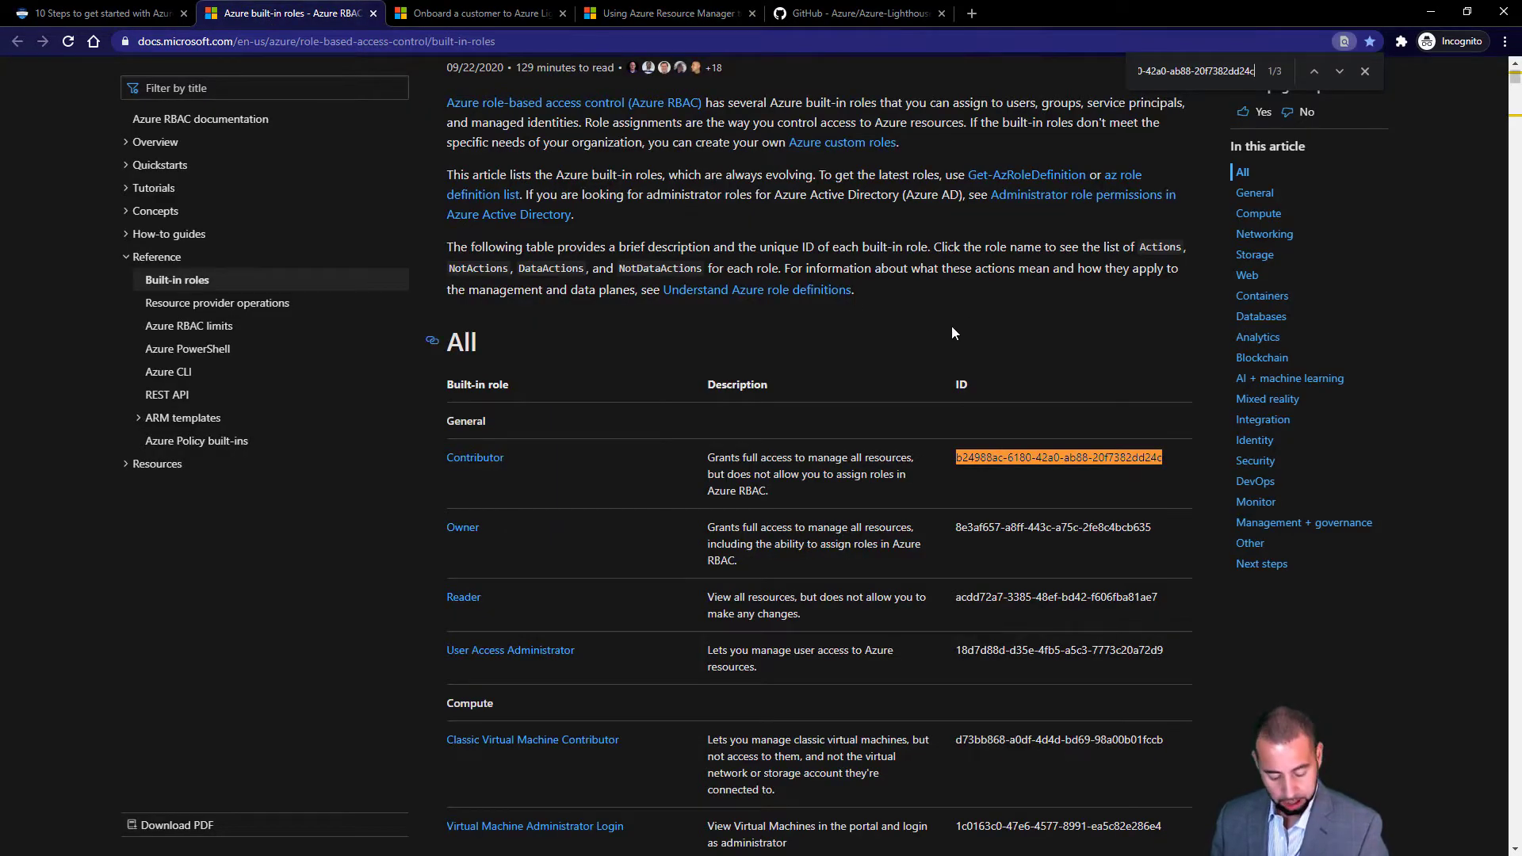
pyautogui.hotkey('ctrl', 'a')
pyautogui.hotkey('ctrl', 'v')
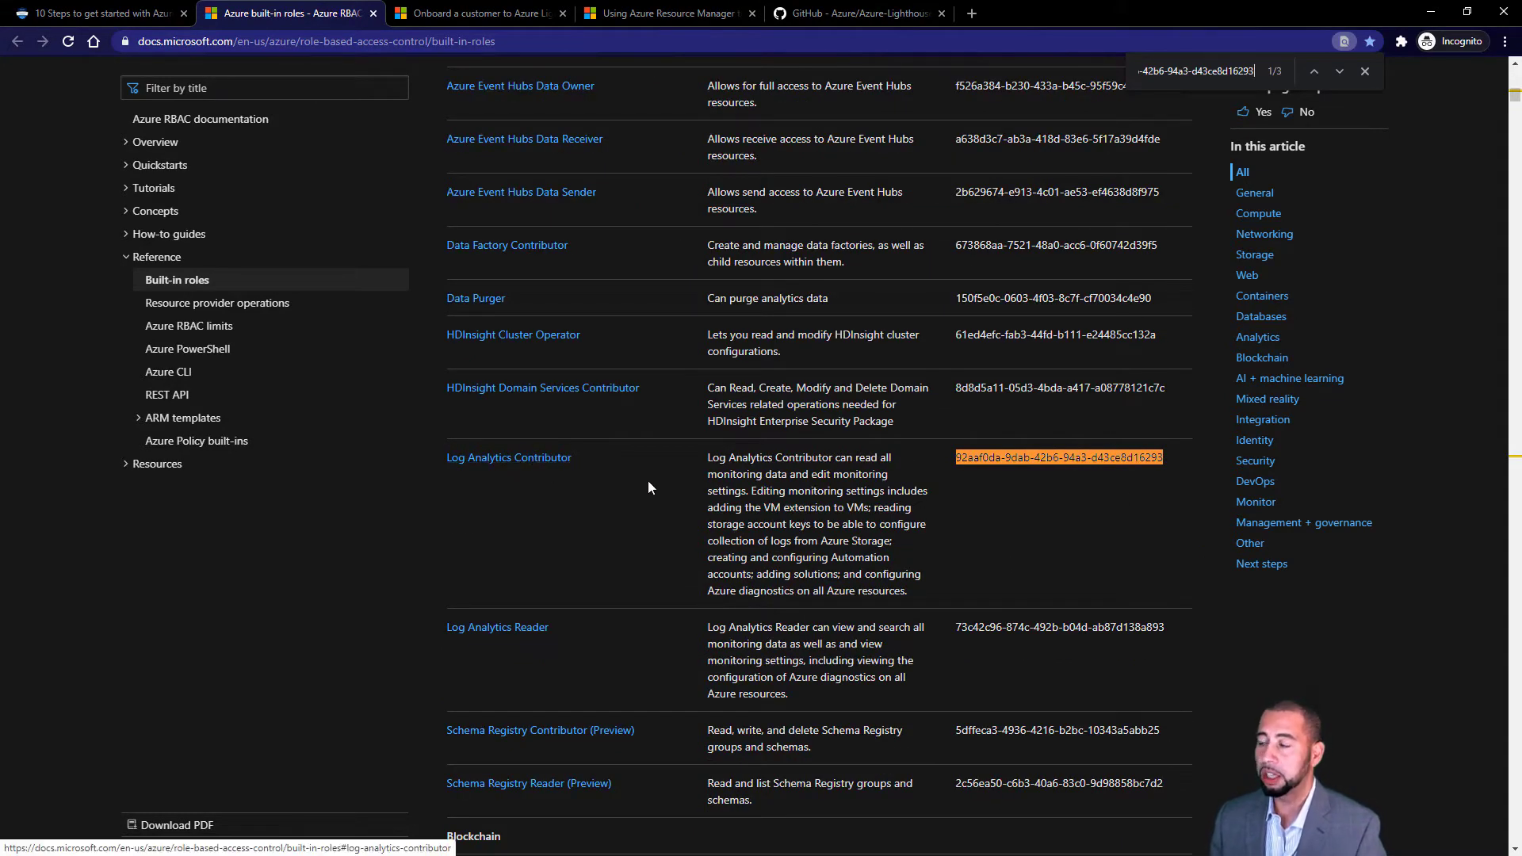
# - Look through the database roles on the built-in roles page and highlight the ID of SQL Server Contributor
pyautogui.click(669, 14)
pyautogui.click(290, 13)
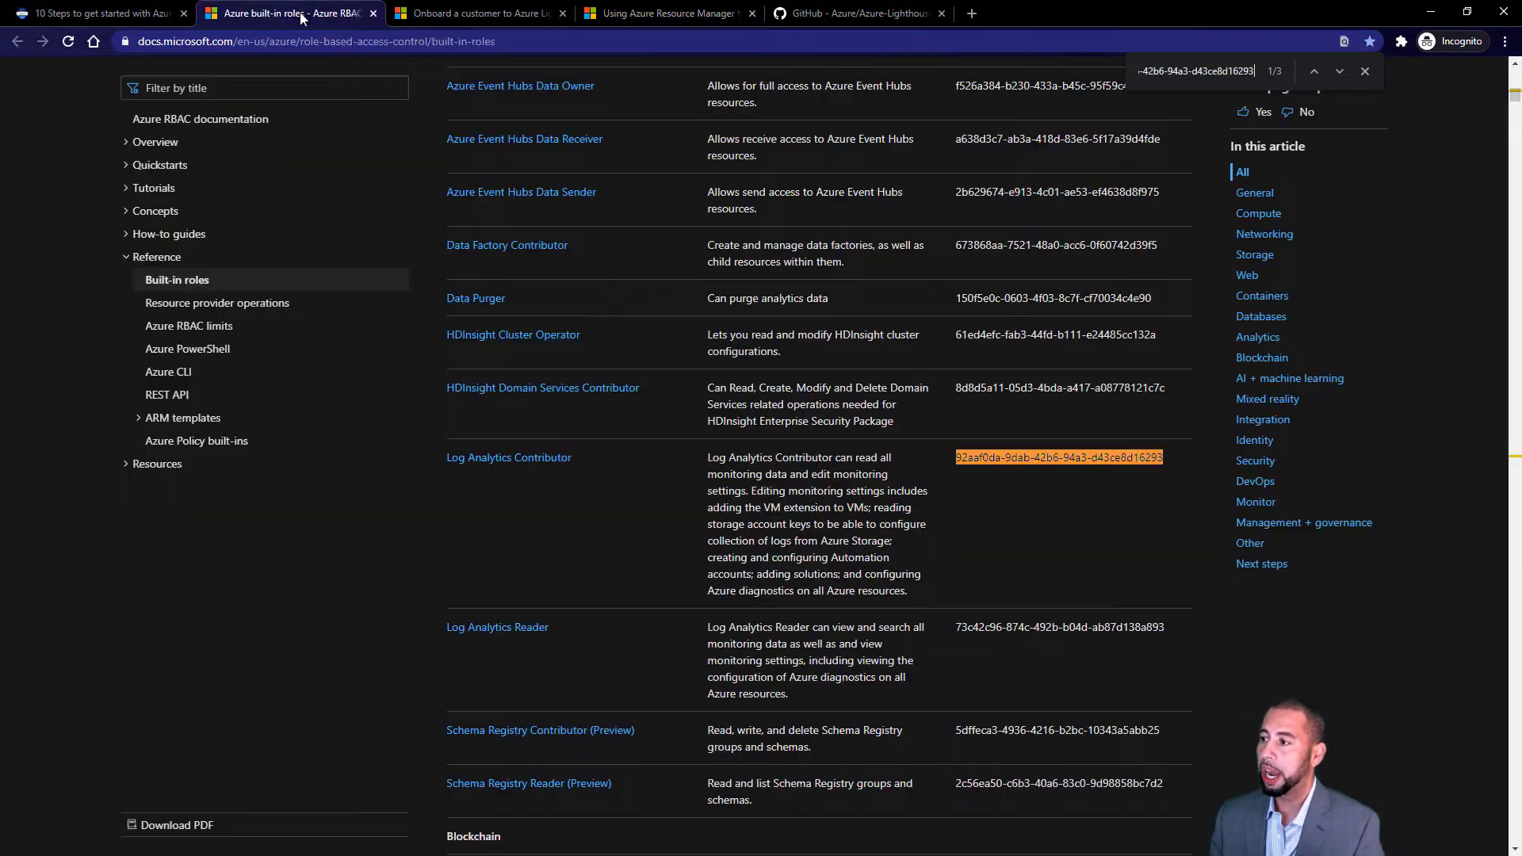
pyautogui.scroll(3, 543, 238)
pyautogui.scroll(2, 523, 225)
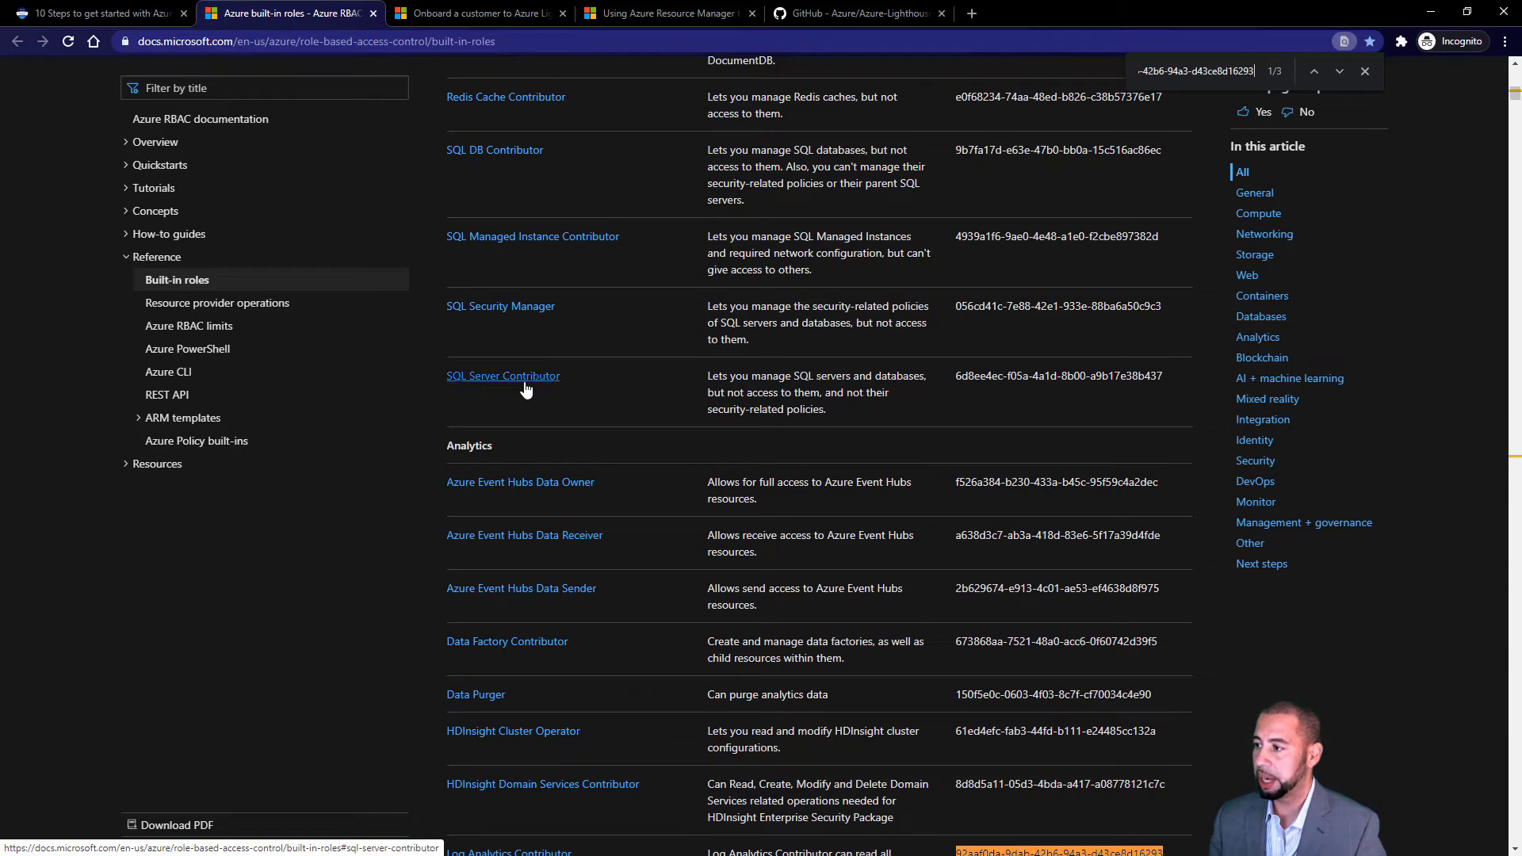
pyautogui.moveTo(956, 376); pyautogui.dragTo(1176, 383)
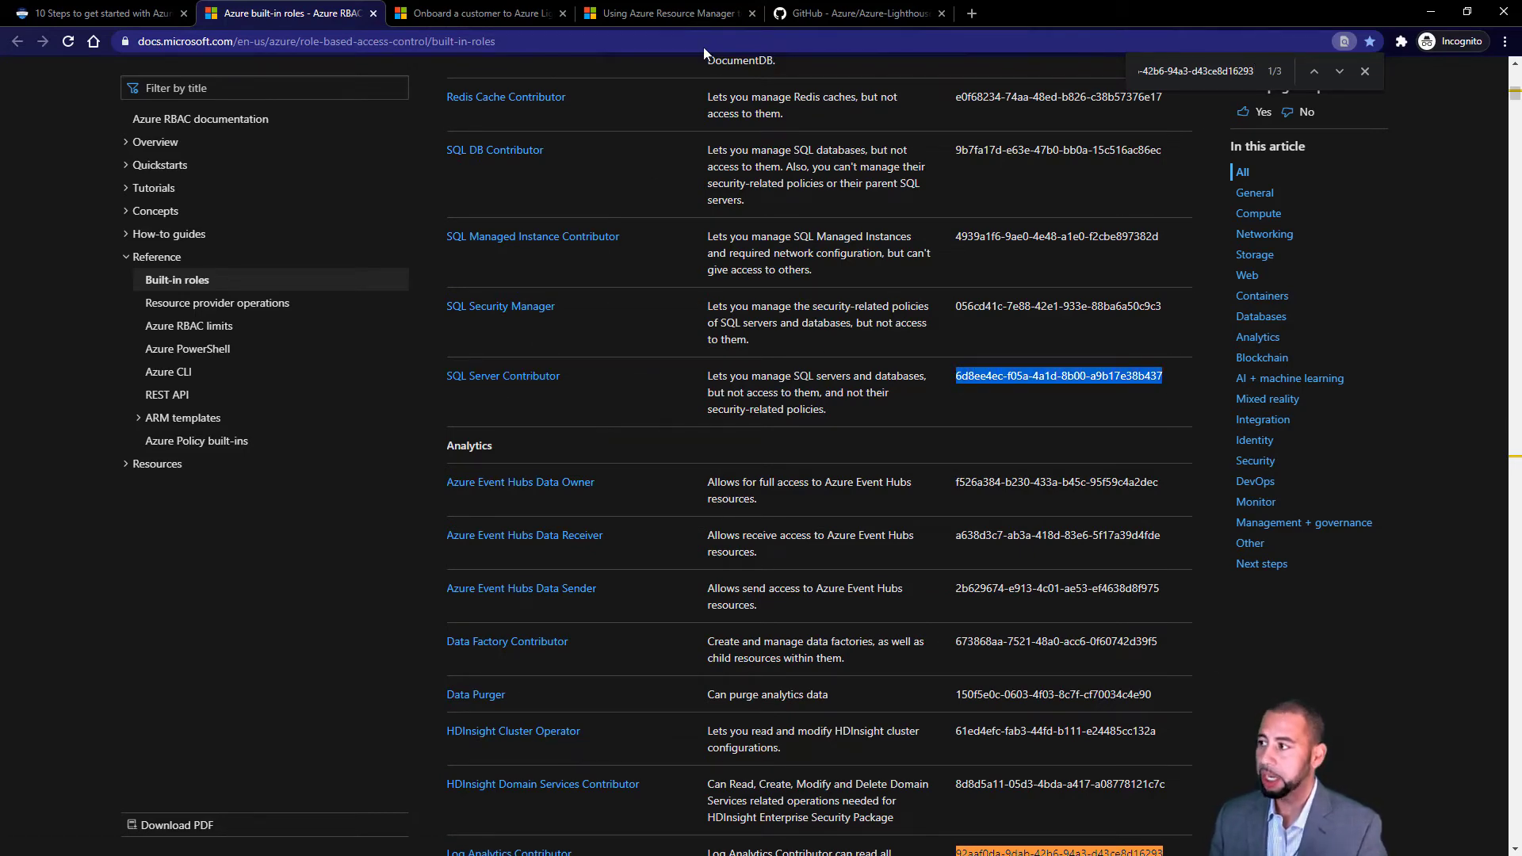
# - Return to the Learn unit's parameter file and highlight the Manage Lighthouse Customer and Lamna Policy Automation Account display names
pyautogui.click(696, 14)
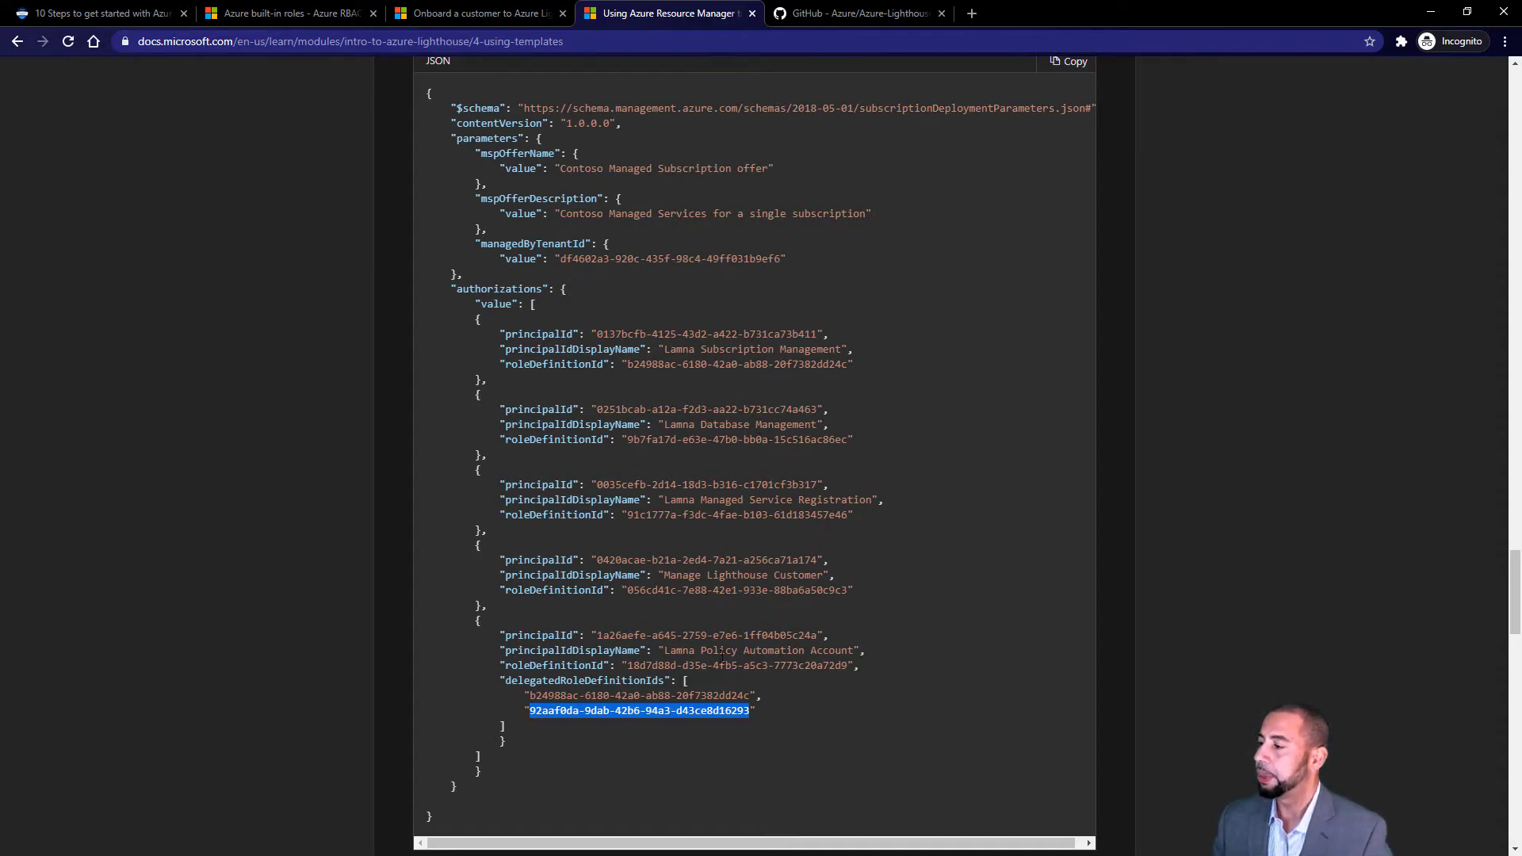
pyautogui.moveTo(683, 575); pyautogui.dragTo(730, 575)
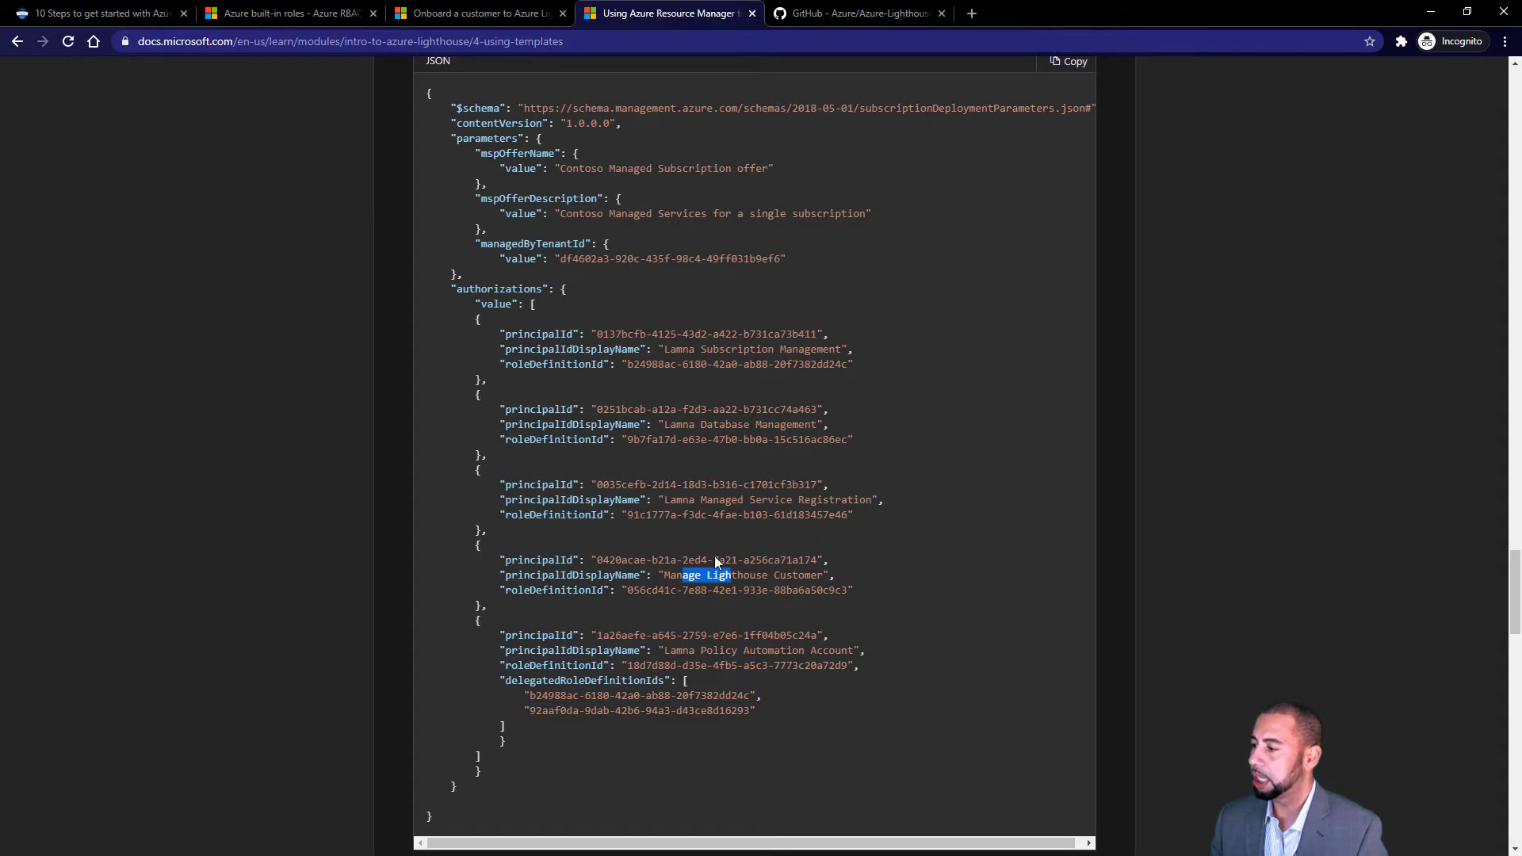
pyautogui.moveTo(697, 650); pyautogui.dragTo(847, 650)
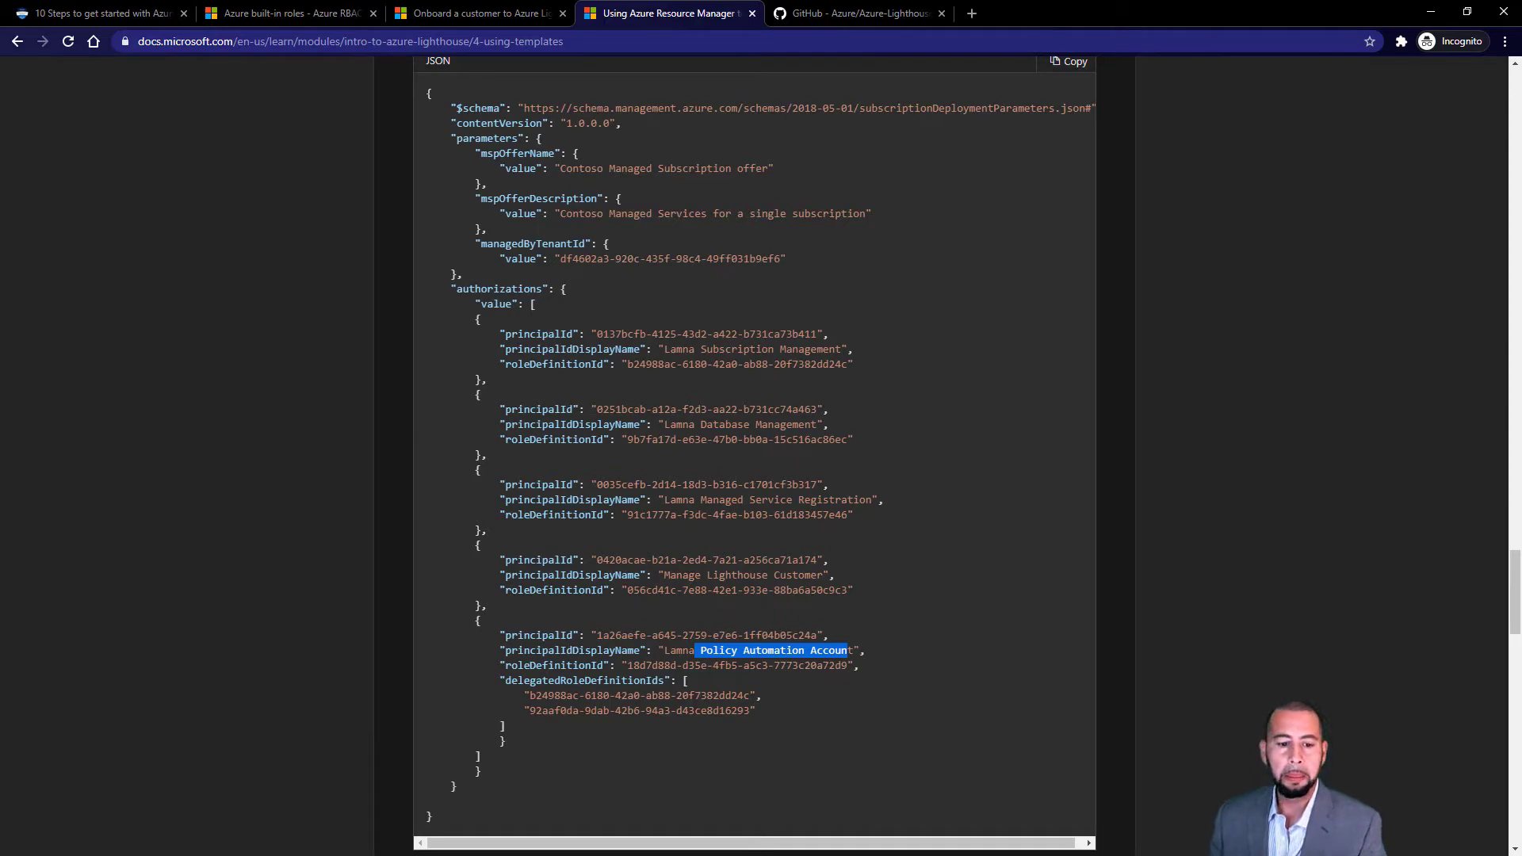
# - Switch to Visual Studio Code and review the parameters and authorizations defined in delegatedResourceManagement.json
pyautogui.hotkey('alt', 'Tab')
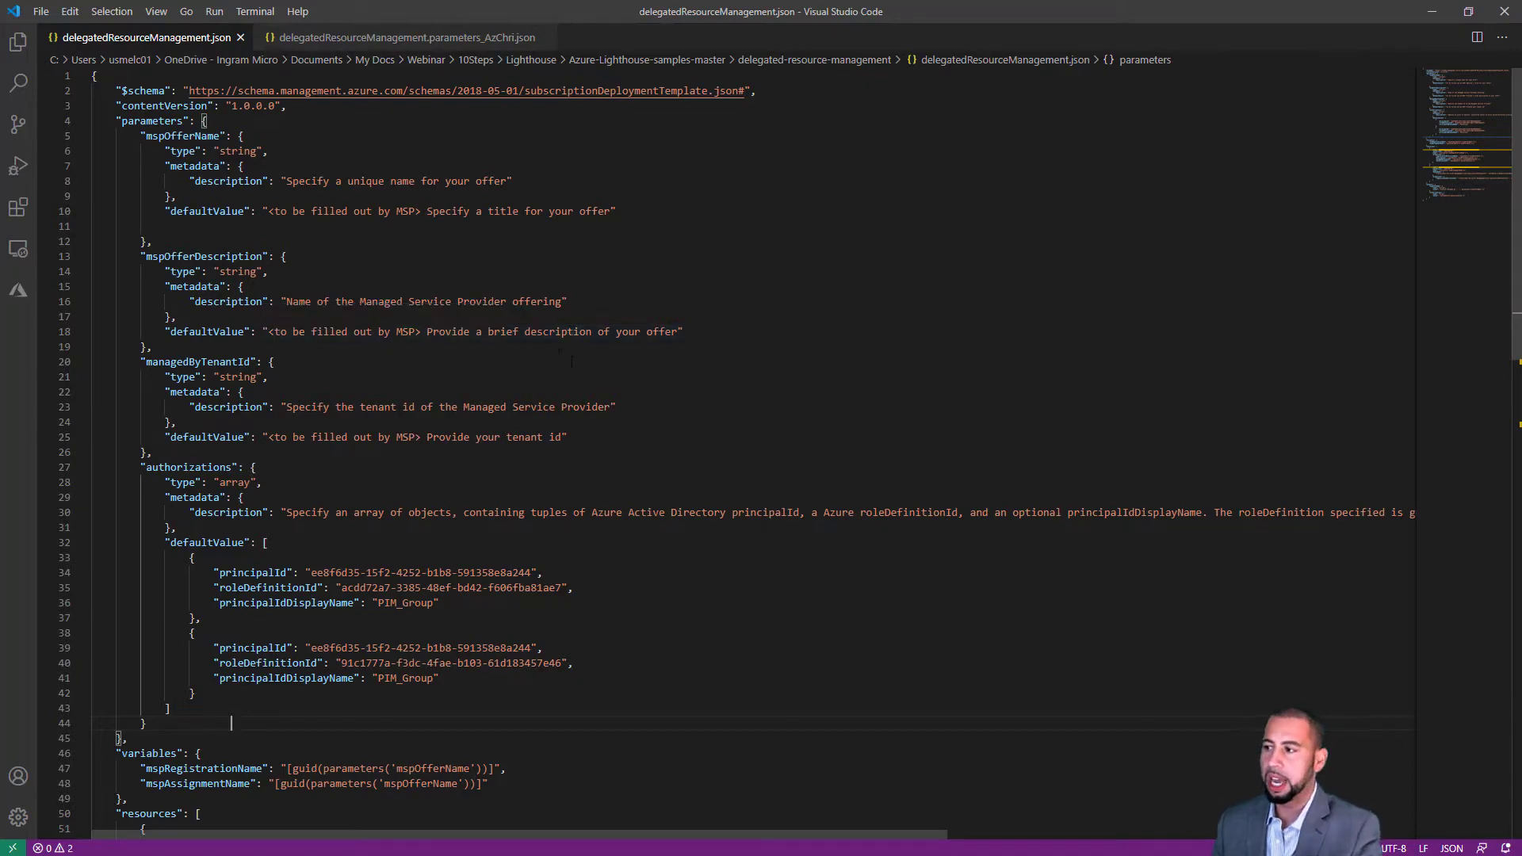
pyautogui.scroll(-12, 314, 137)
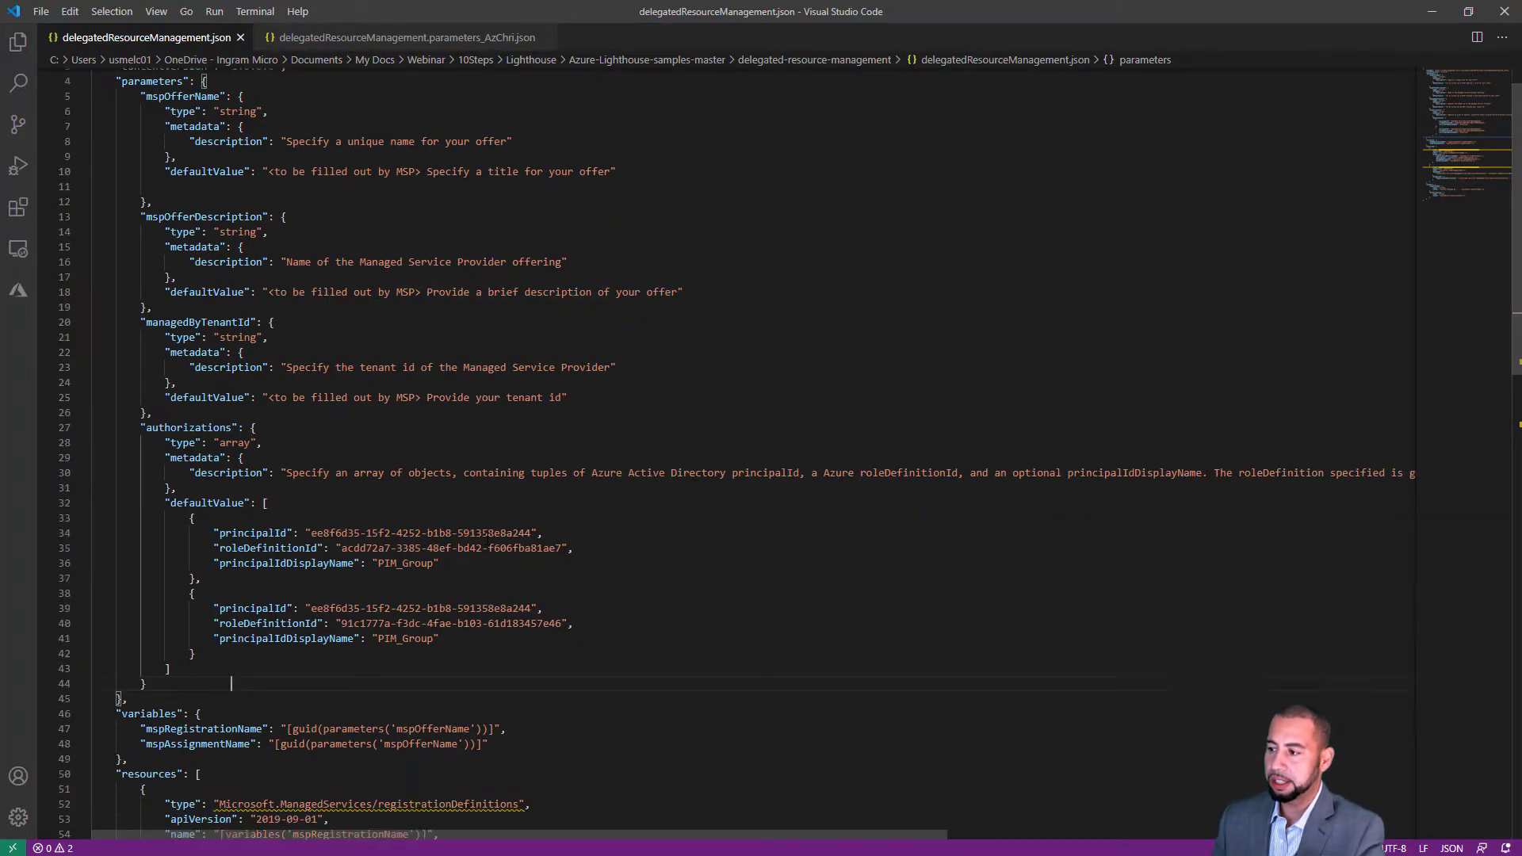
pyautogui.scroll(3, 231, 365)
pyautogui.scroll(8, 231, 365)
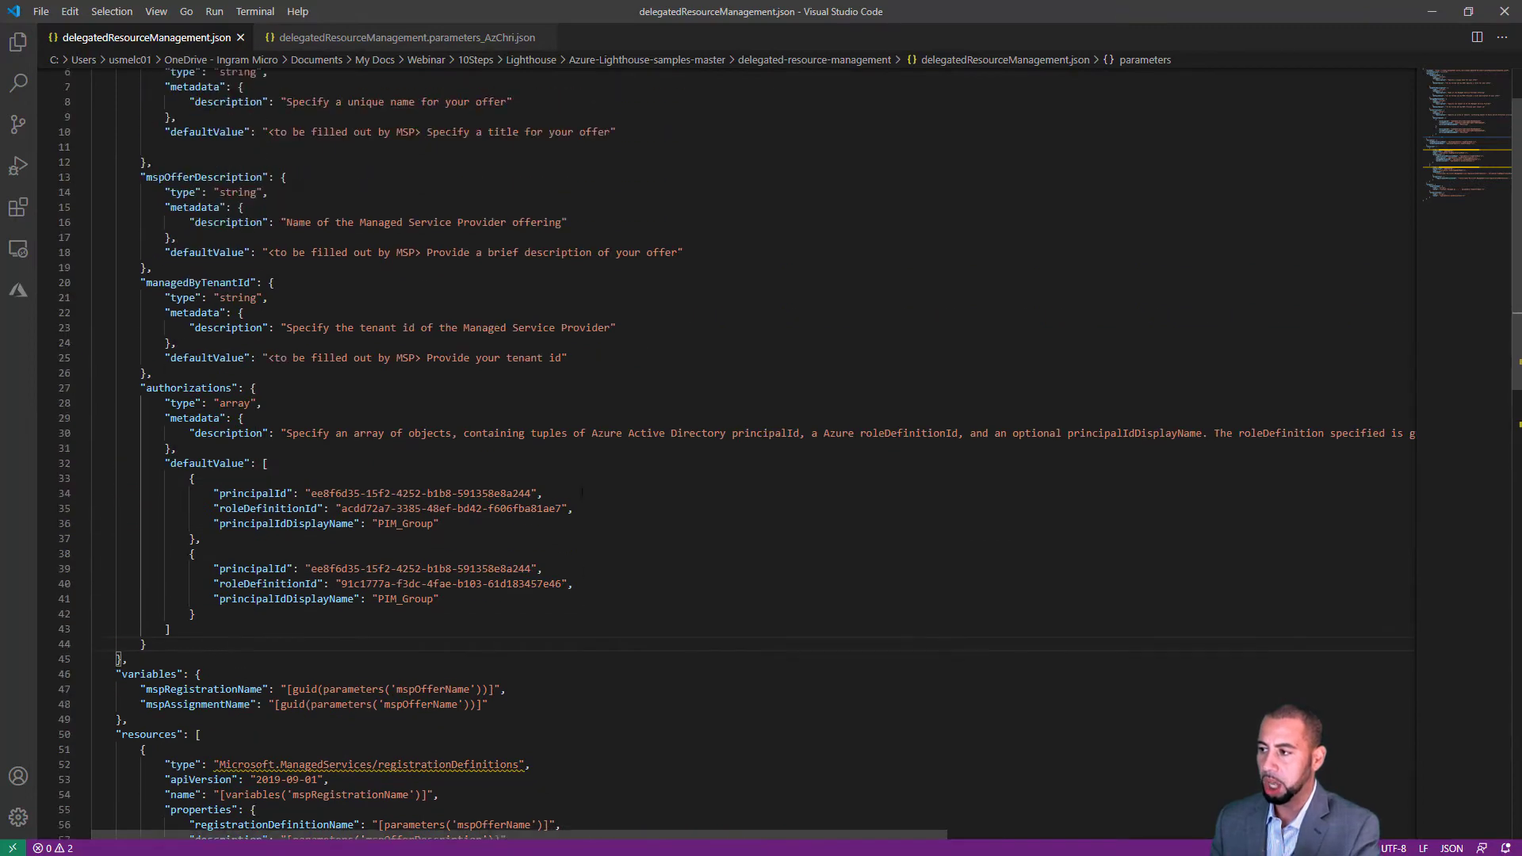
# - Open delegatedResourceManagement.parameters_AzChri.json and highlight the Service Automation and Policy Automation display names, the offer name and the offer description
pyautogui.click(416, 38)
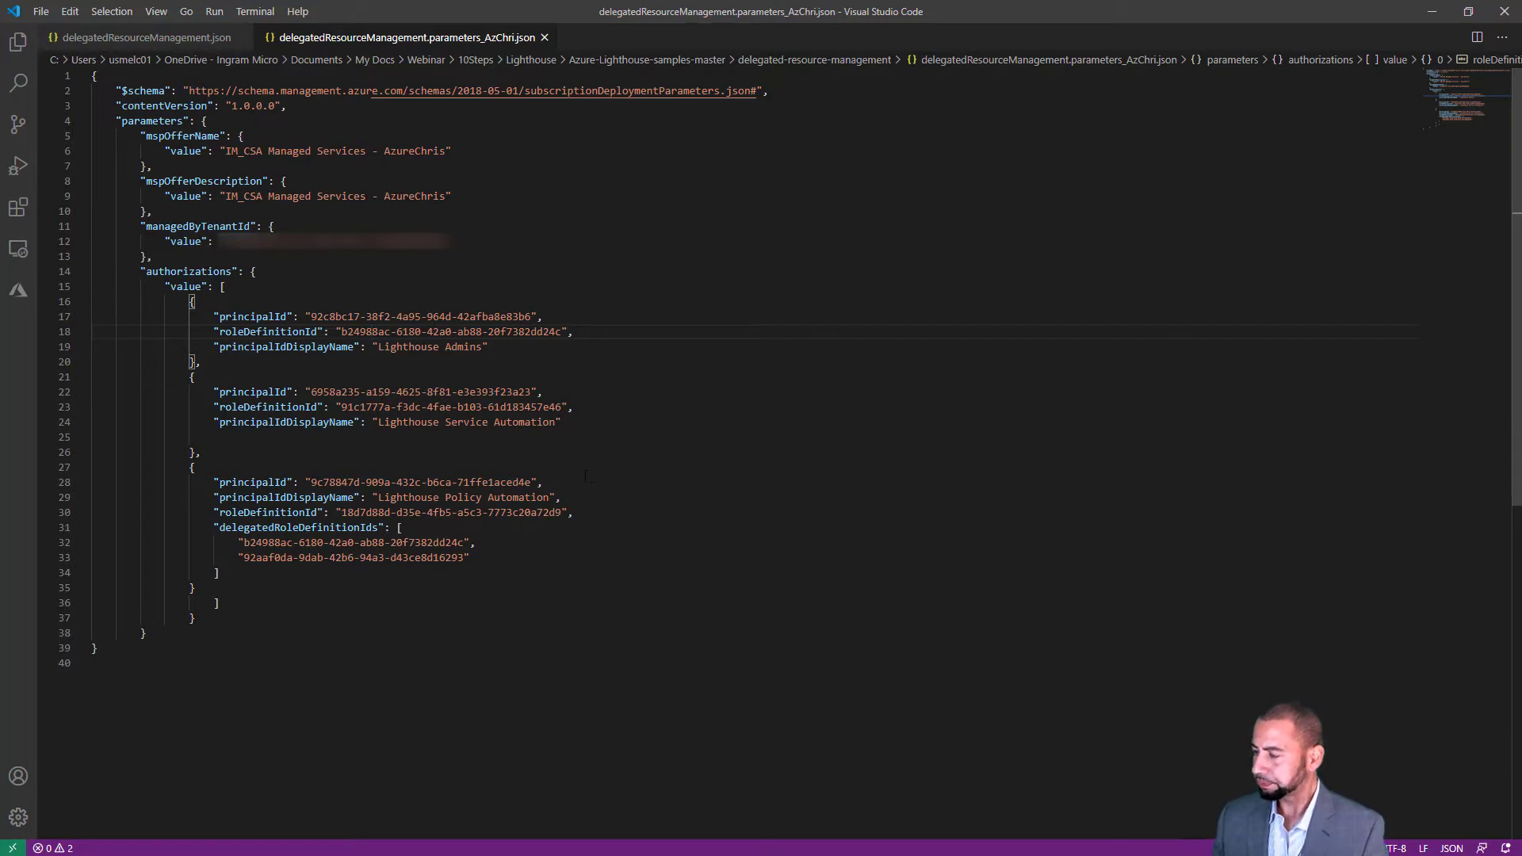
pyautogui.moveTo(395, 422); pyautogui.dragTo(525, 422)
pyautogui.moveTo(419, 497); pyautogui.dragTo(561, 497)
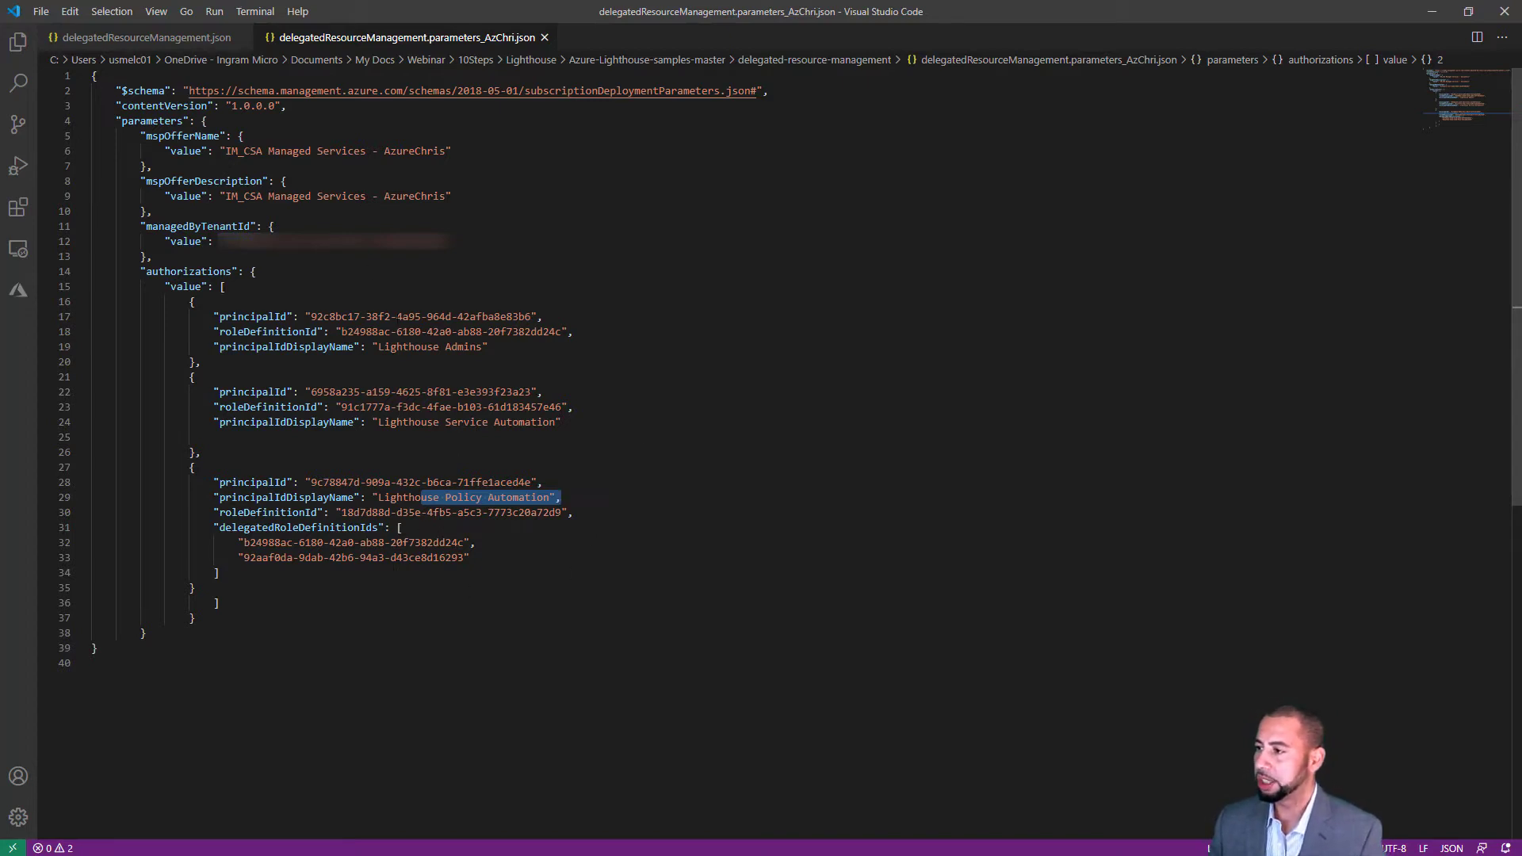
pyautogui.moveTo(243, 150); pyautogui.dragTo(384, 151)
pyautogui.moveTo(274, 196); pyautogui.dragTo(409, 196)
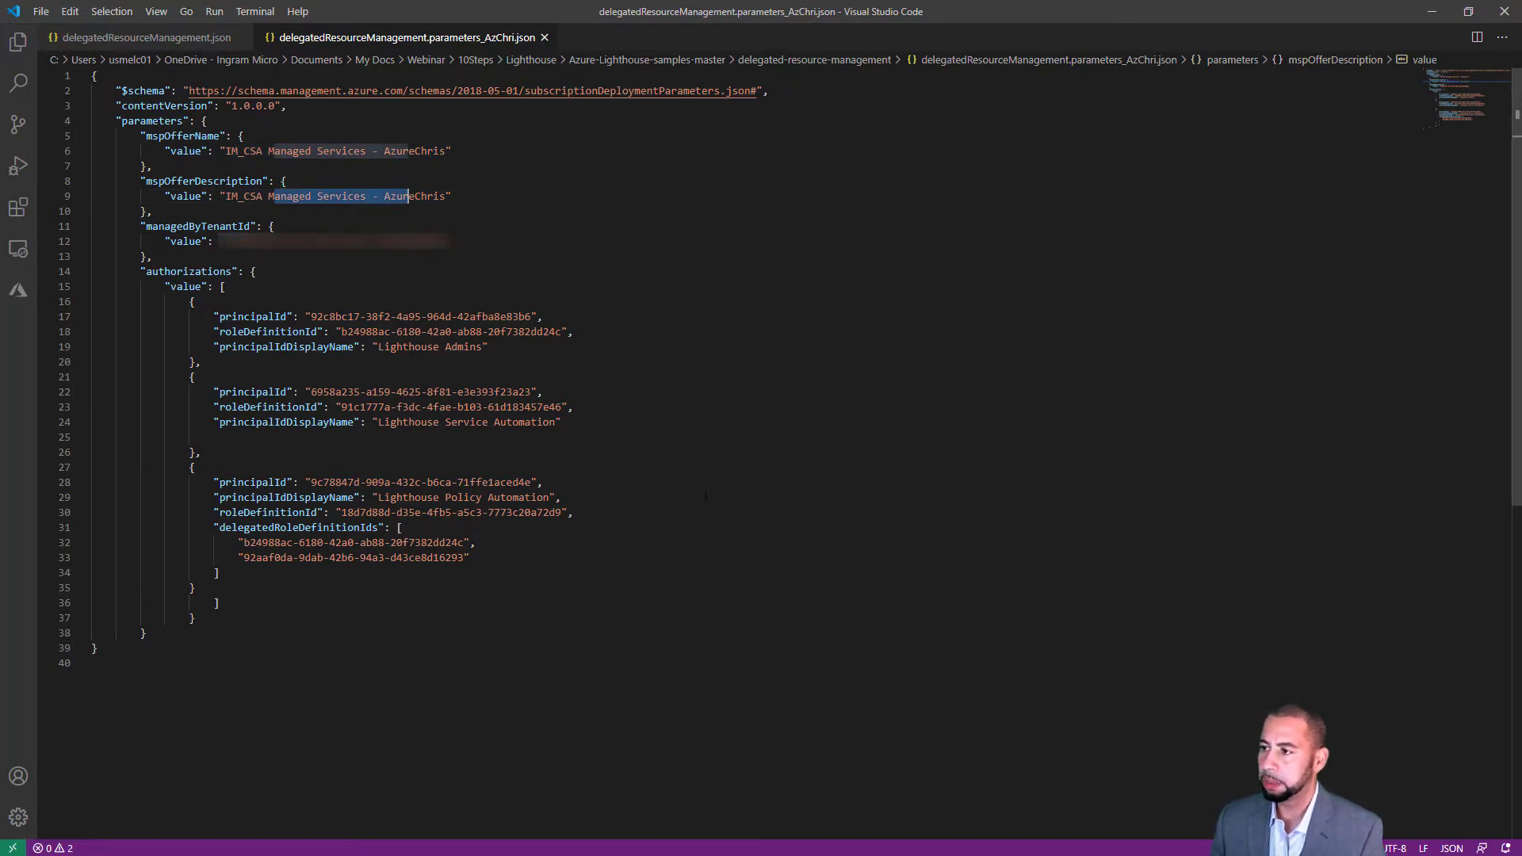
# - Return to the Learn unit in the browser and read the "Deploying your Azure Resource Manager template" section
pyautogui.click(1431, 11)
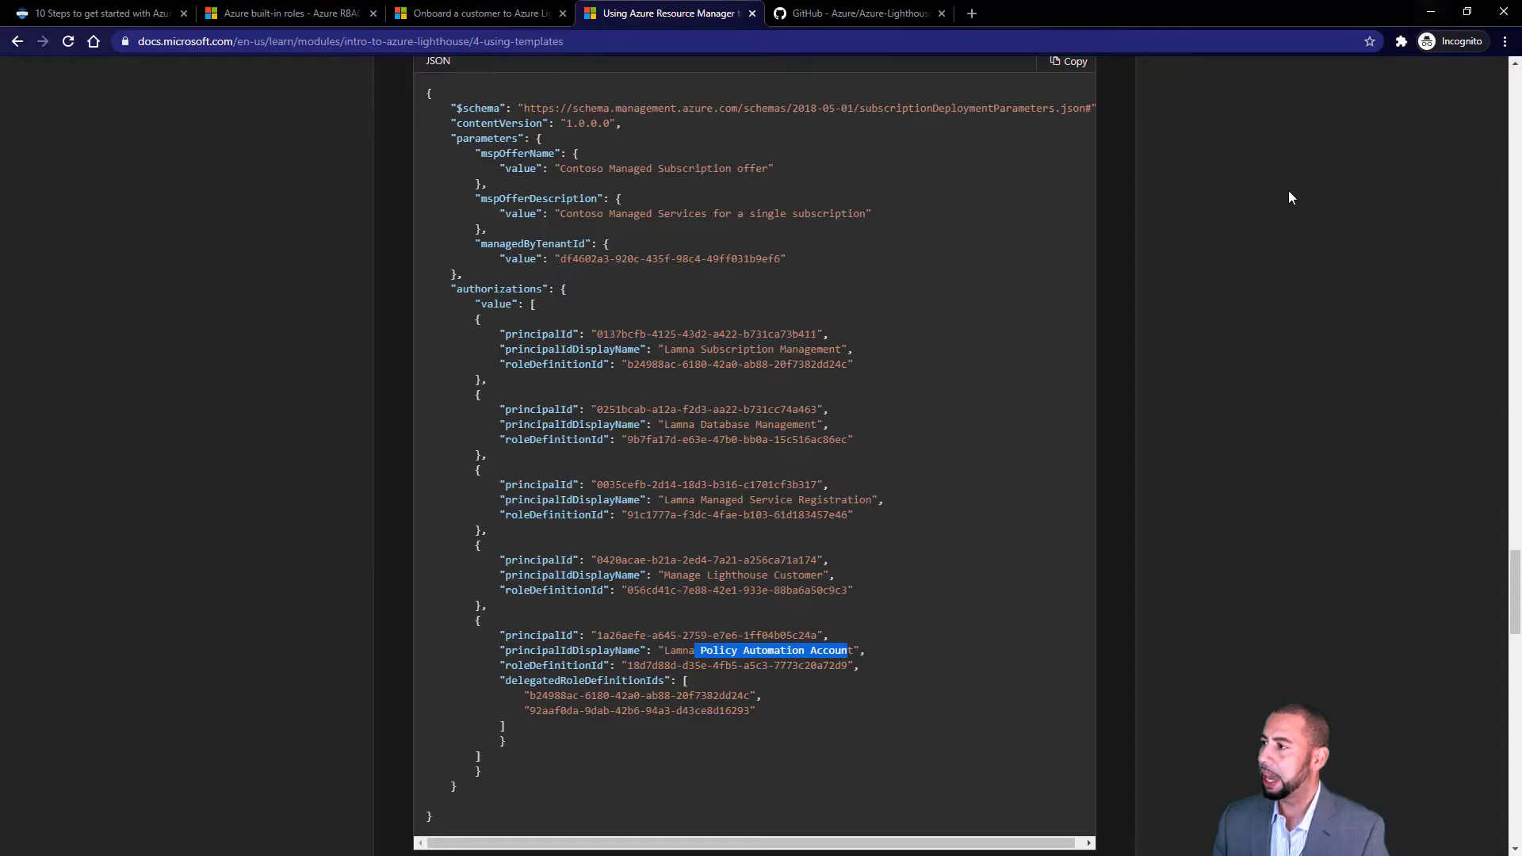
pyautogui.scroll(-9, 615, 664)
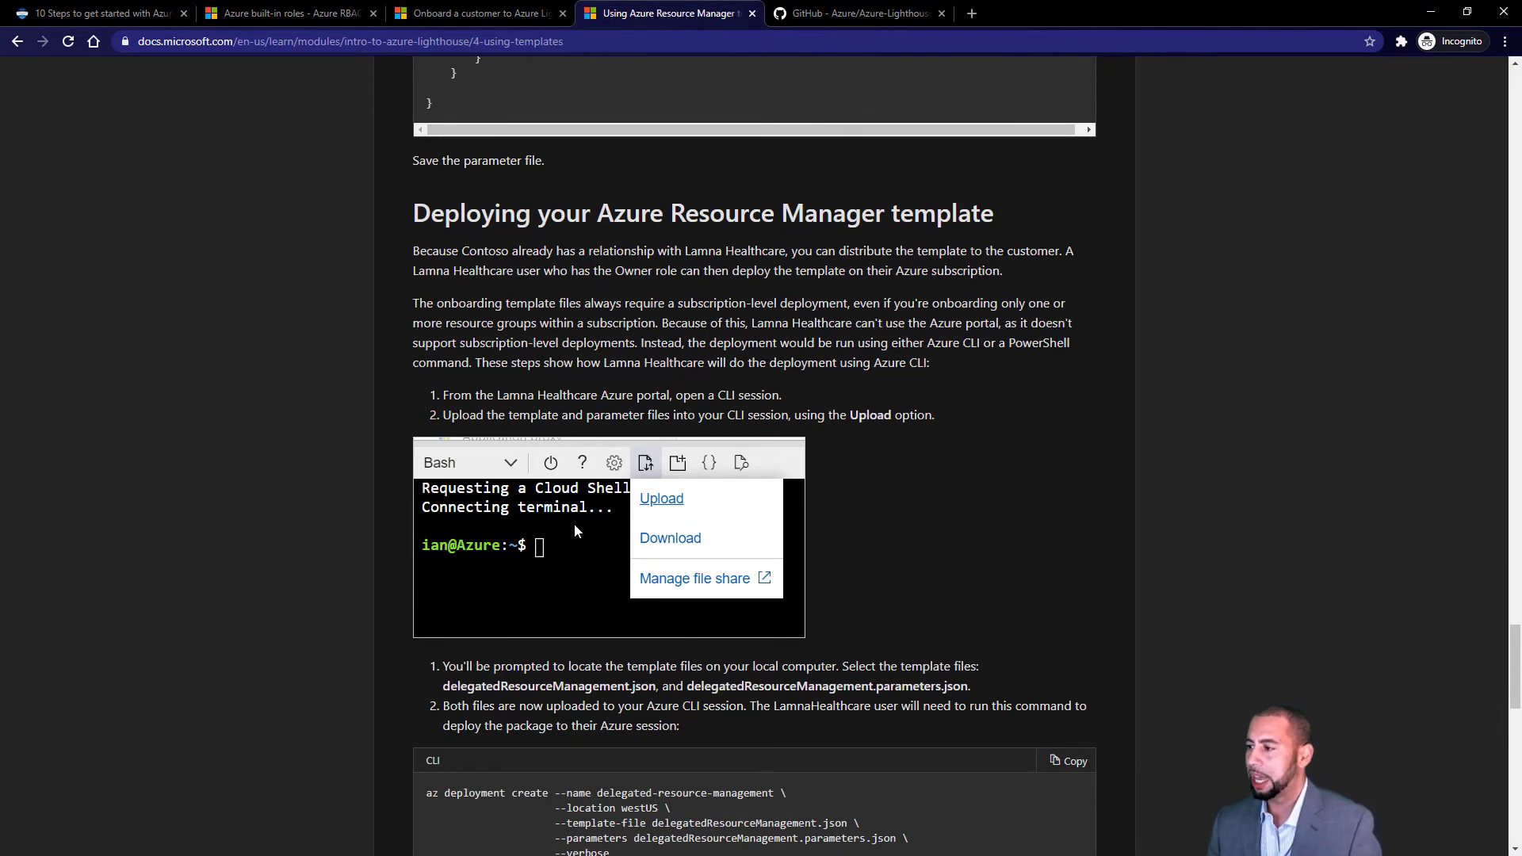
pyautogui.scroll(-4, 617, 677)
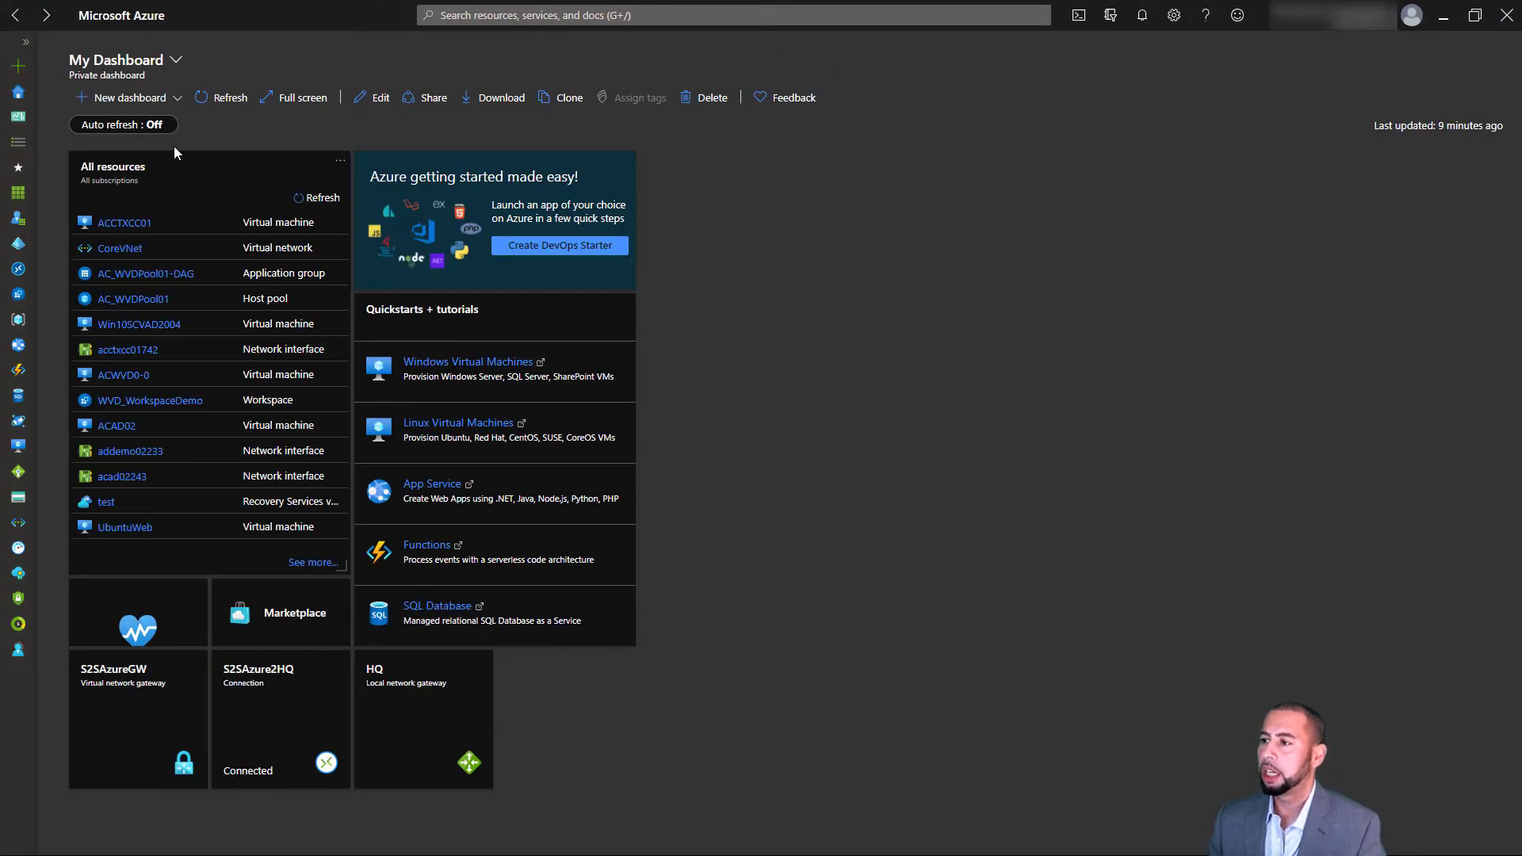
# - In the Azure portal, search the Marketplace for "template" and start creating a Template deployment (deploy using custom templates)
pyautogui.click(25, 41)
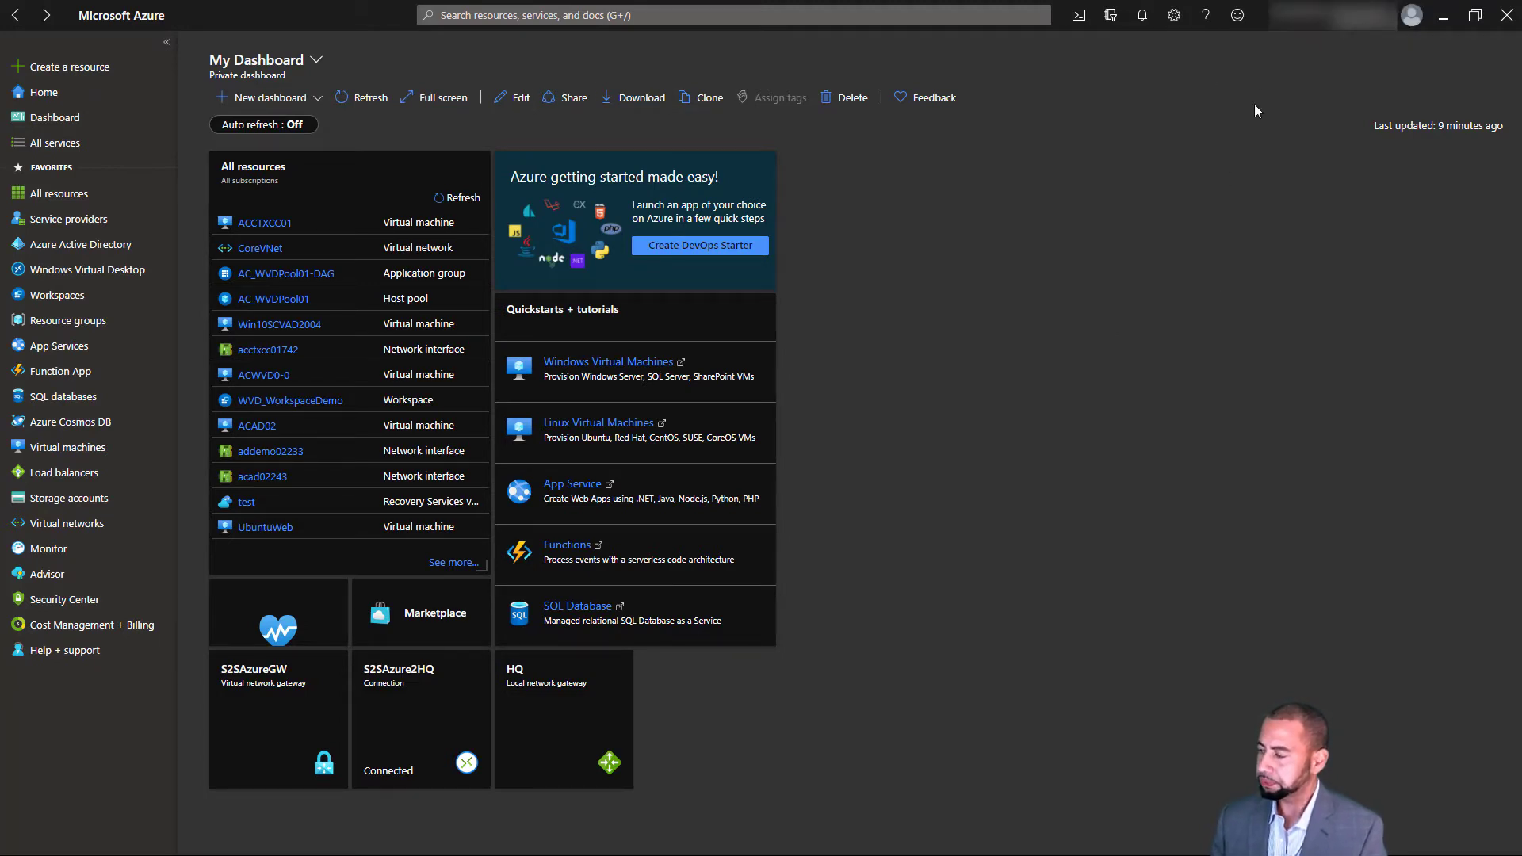
pyautogui.click(84, 70)
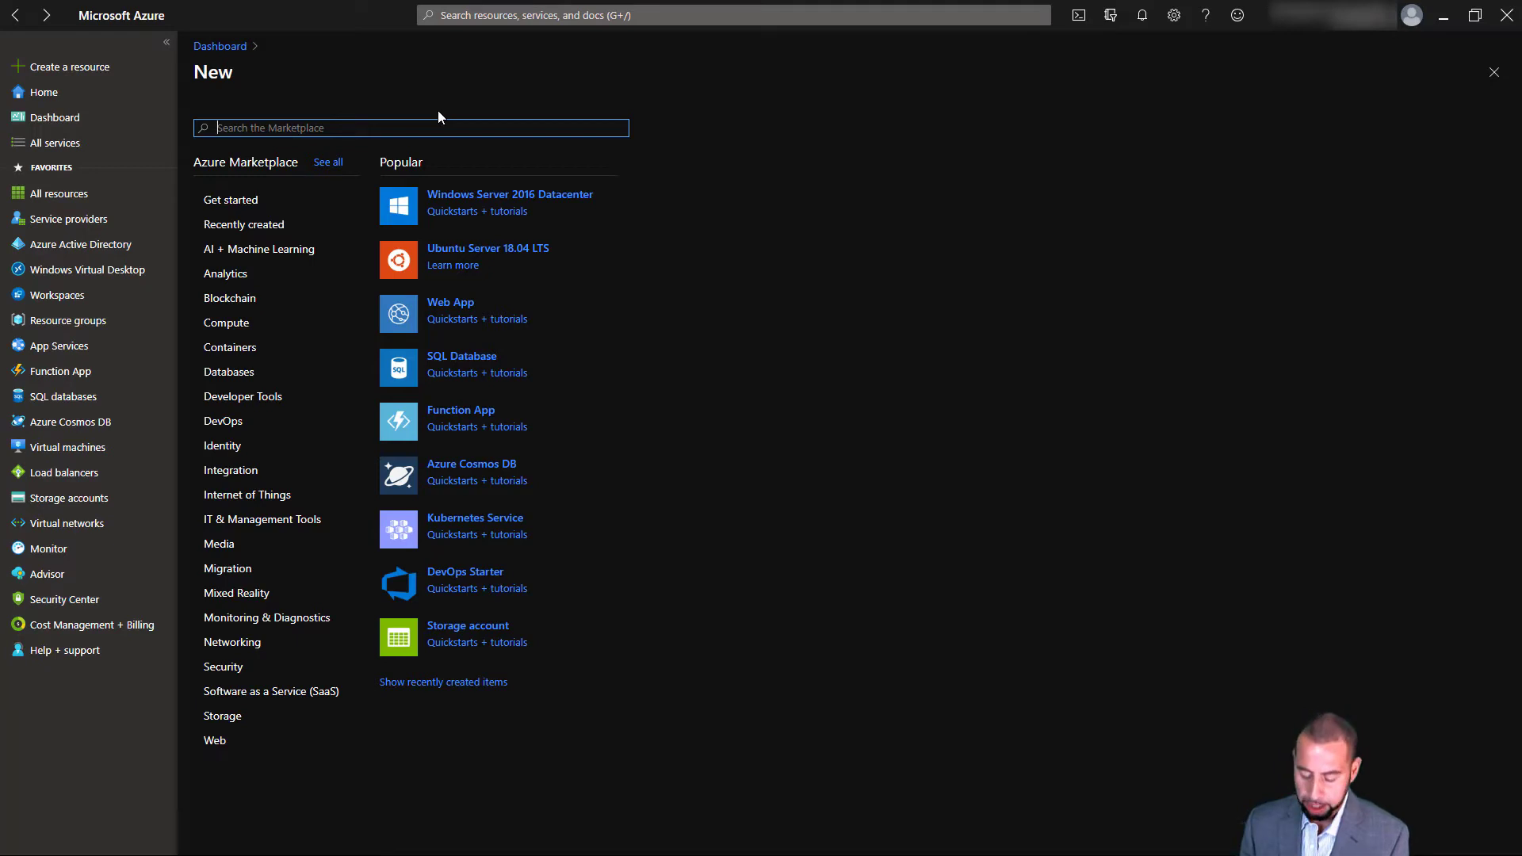
pyautogui.write('temp')
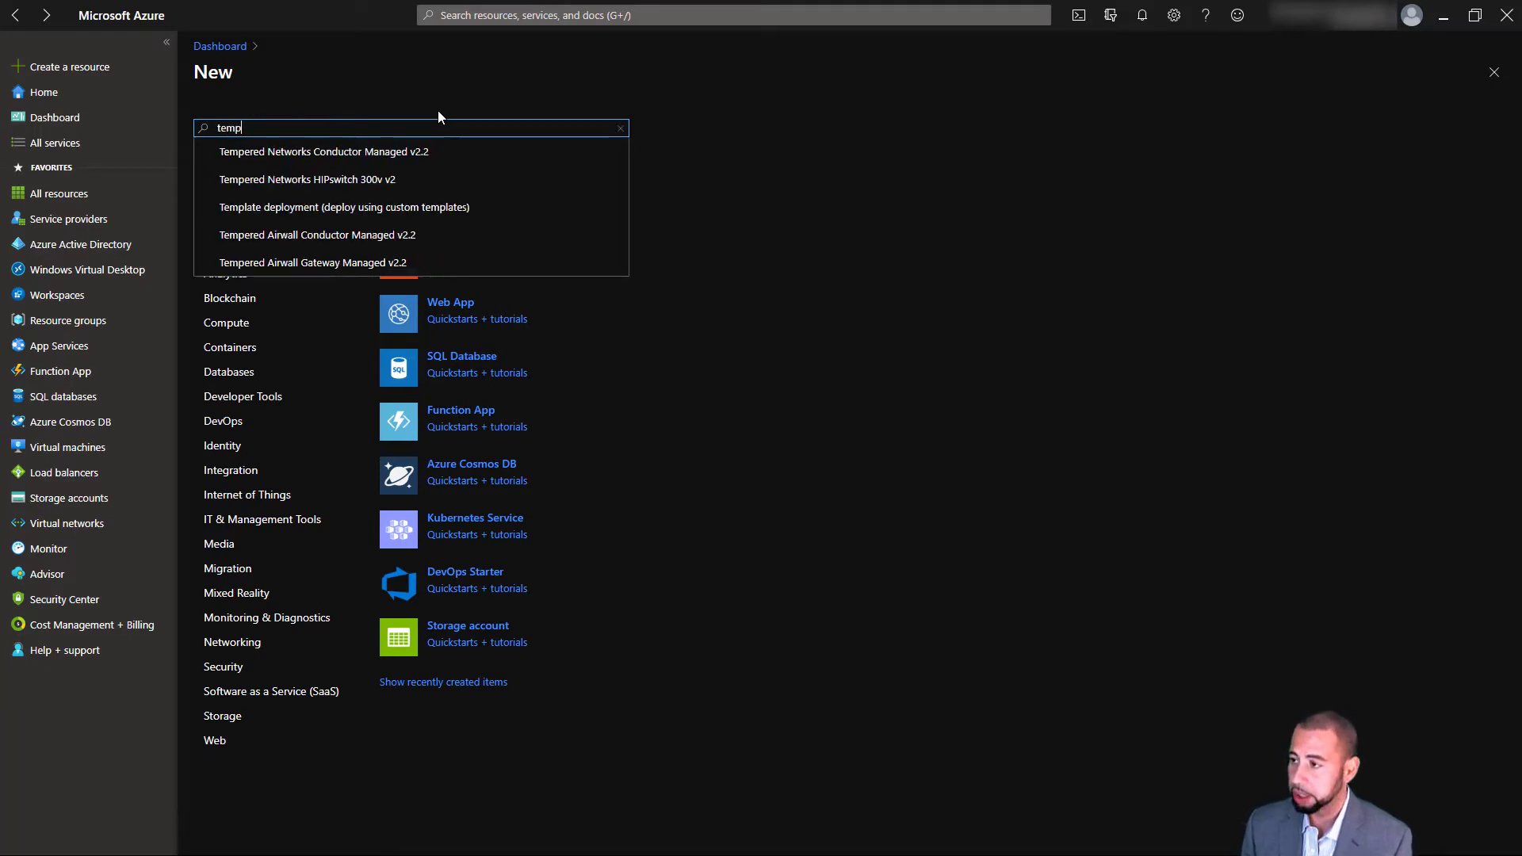
pyautogui.write('late')
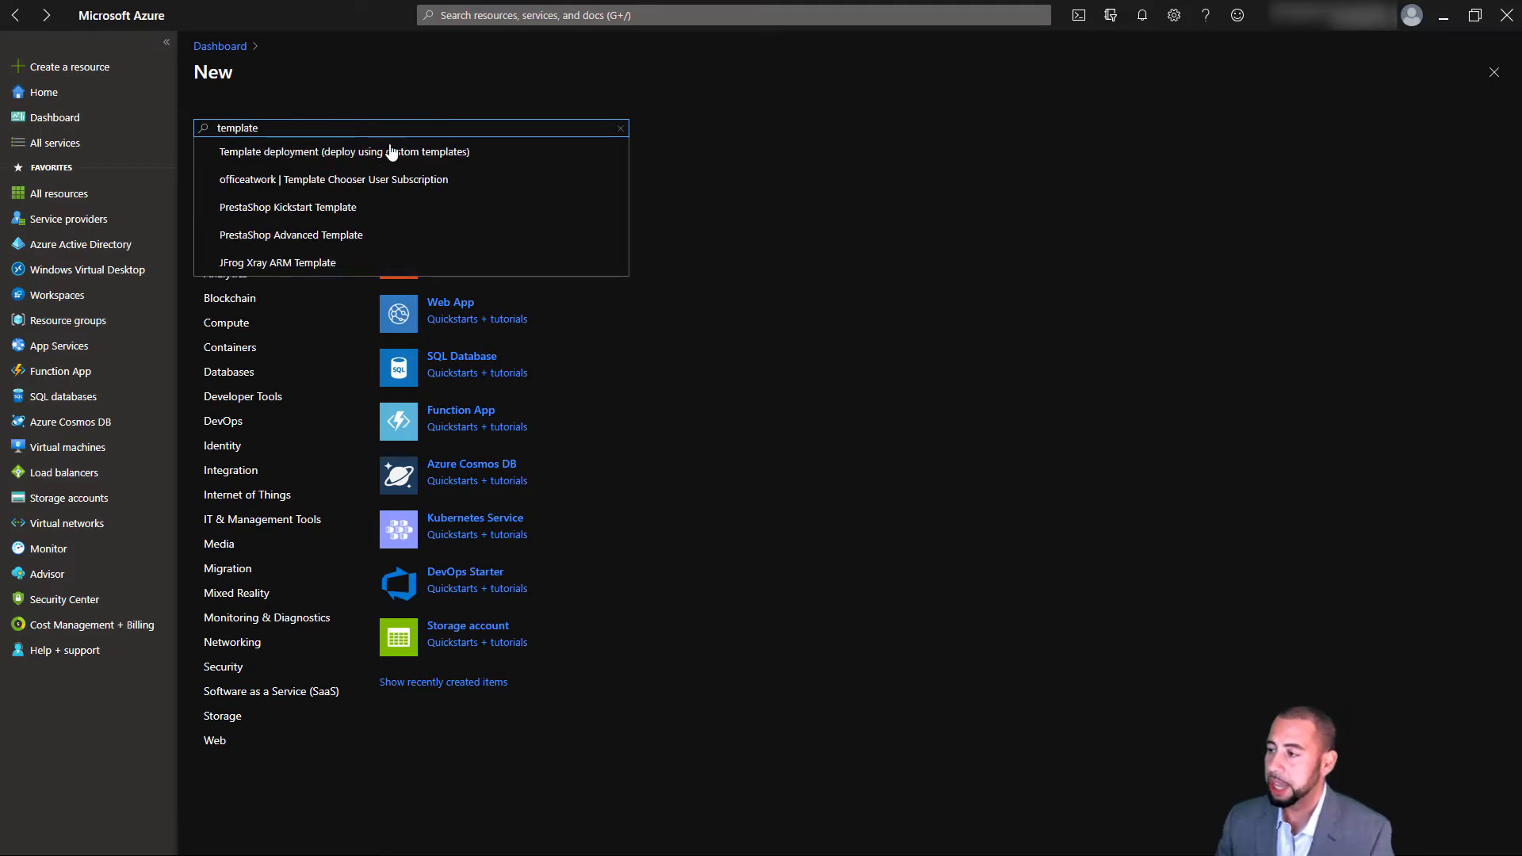
pyautogui.click(441, 157)
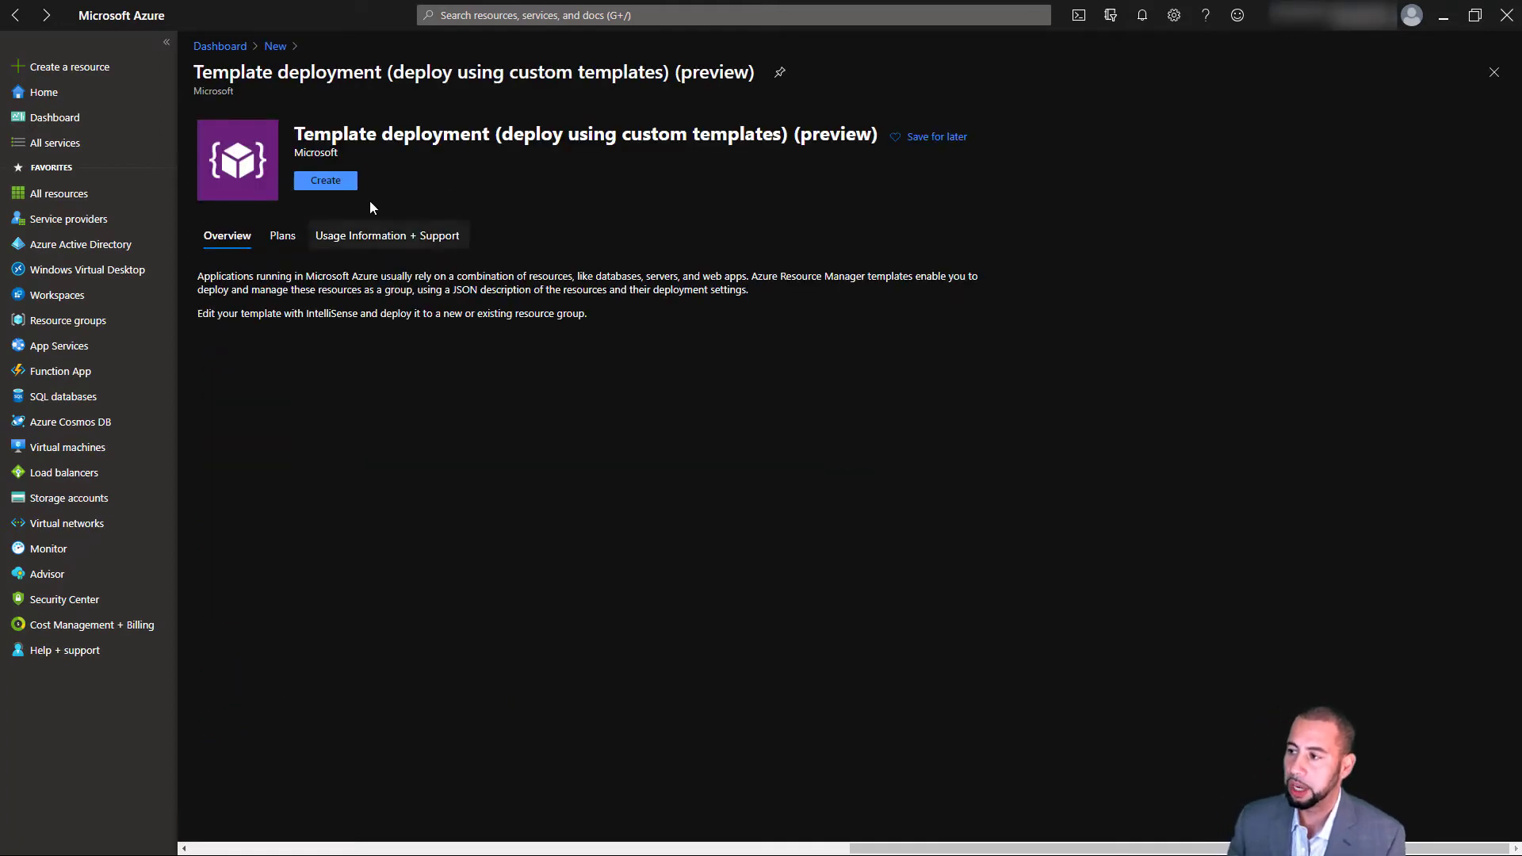
pyautogui.click(336, 191)
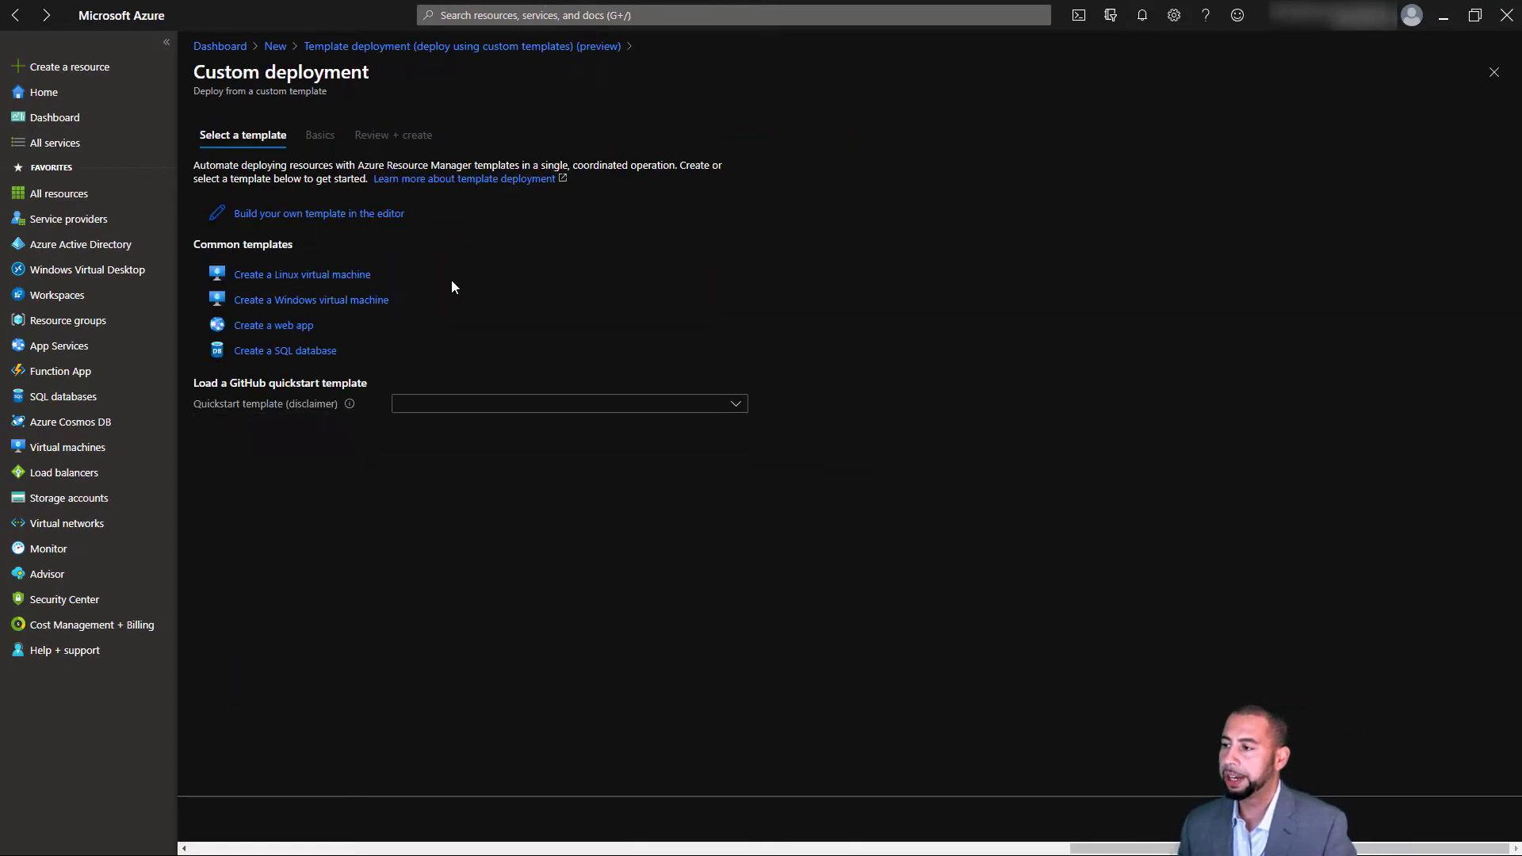
# - Build a custom template by loading delegatedResourceManagement.json into the template editor, check its contents and save it
pyautogui.click(378, 215)
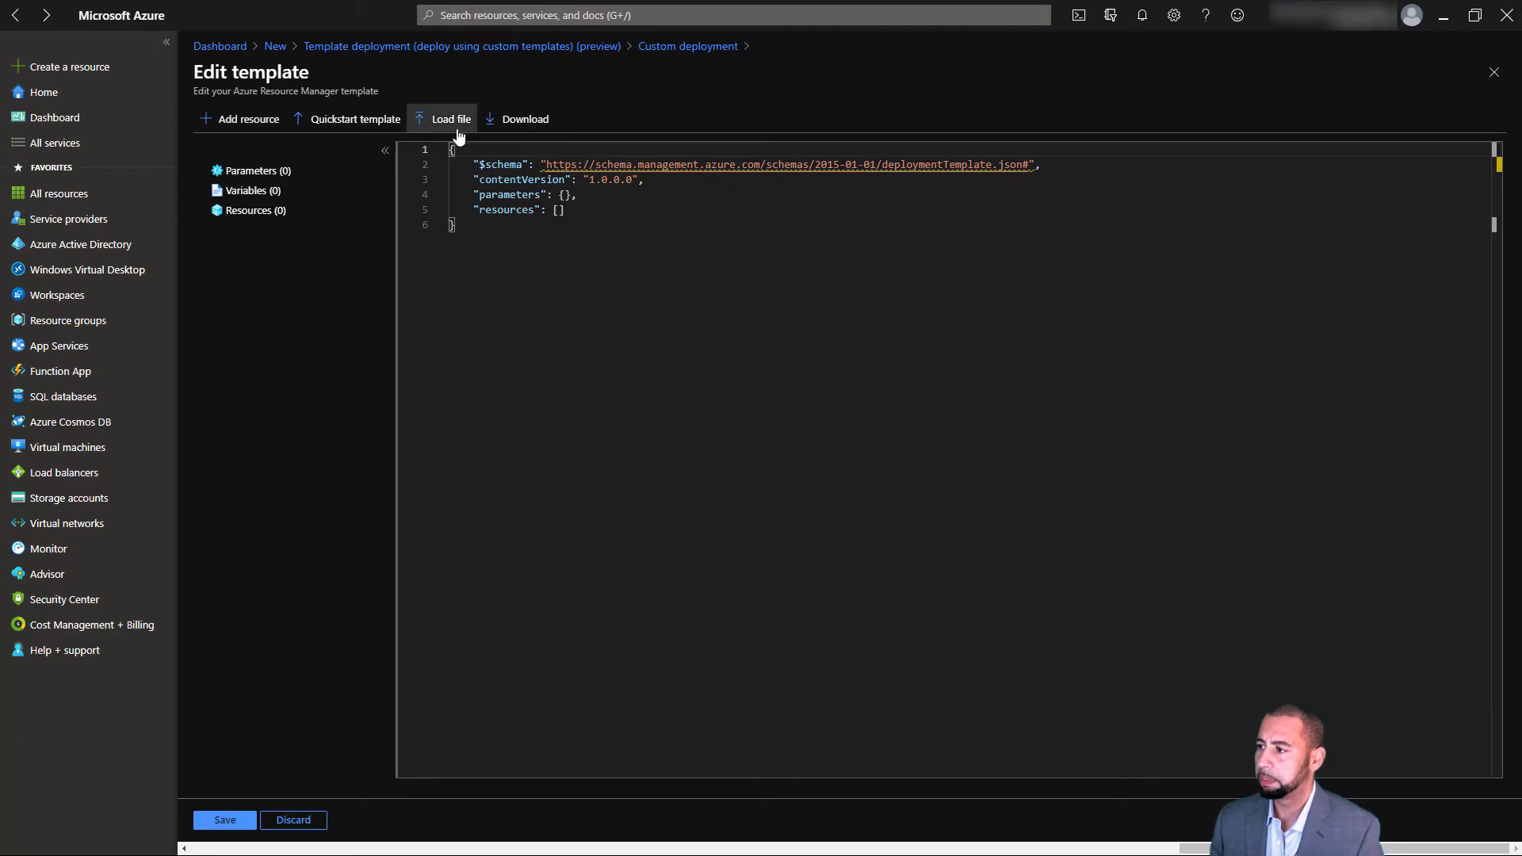
pyautogui.click(451, 120)
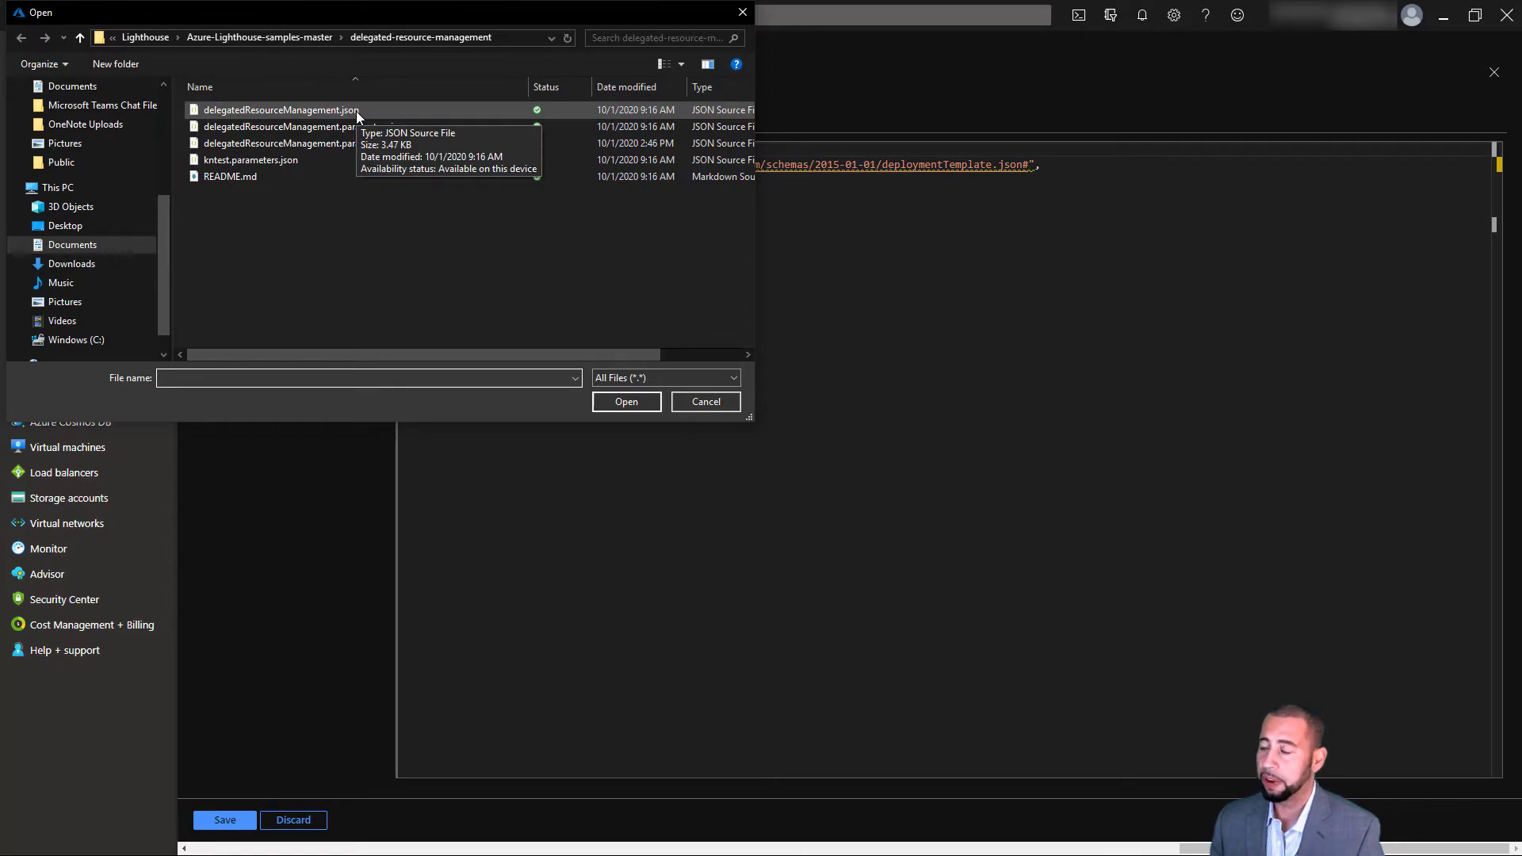
pyautogui.doubleClick(355, 111)
pyautogui.scroll(-10, 714, 405)
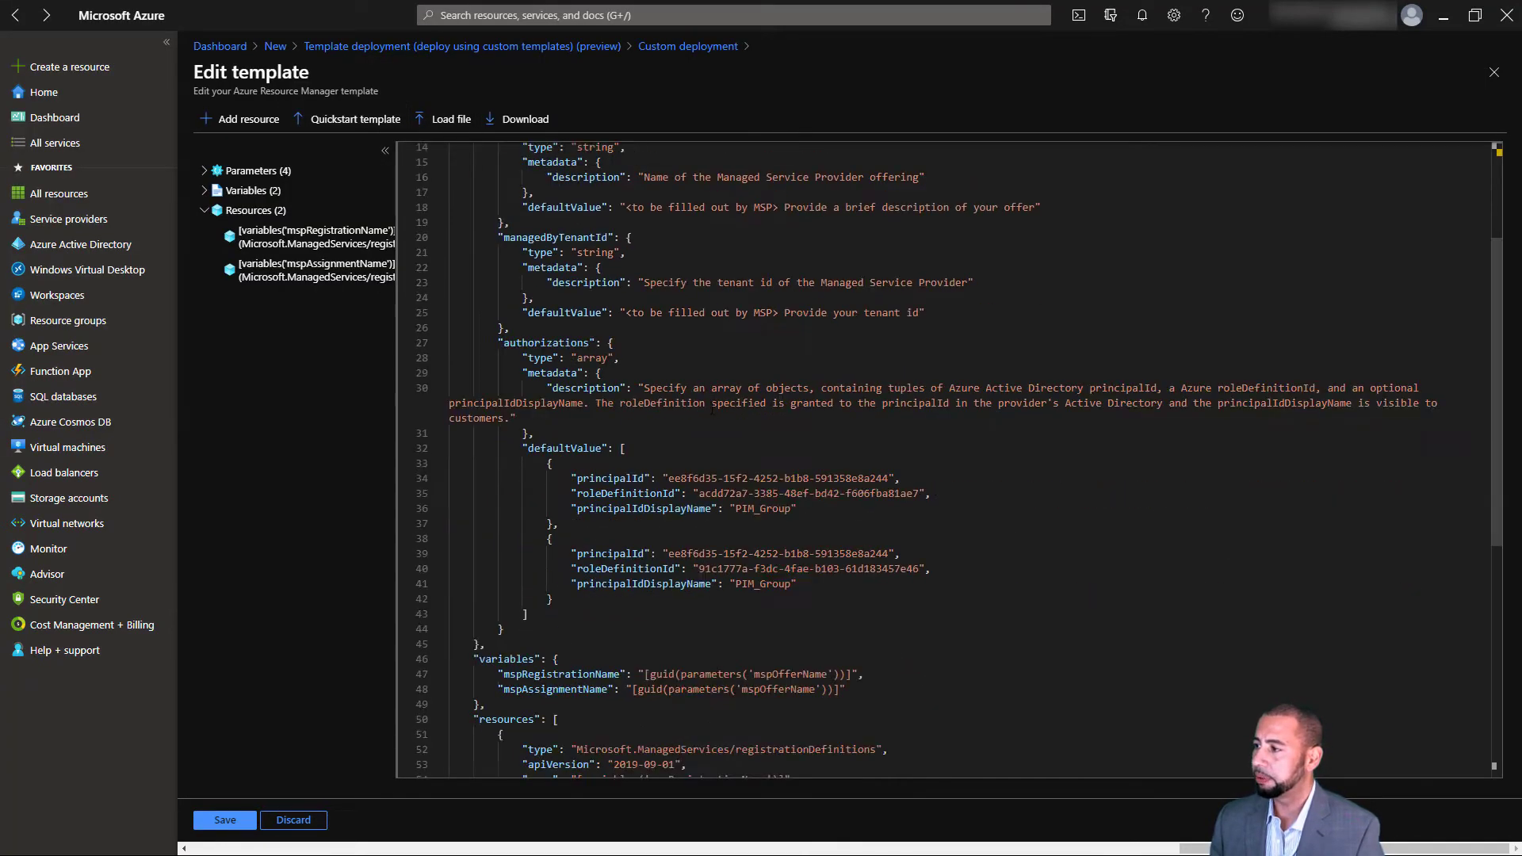
pyautogui.scroll(10, 726, 396)
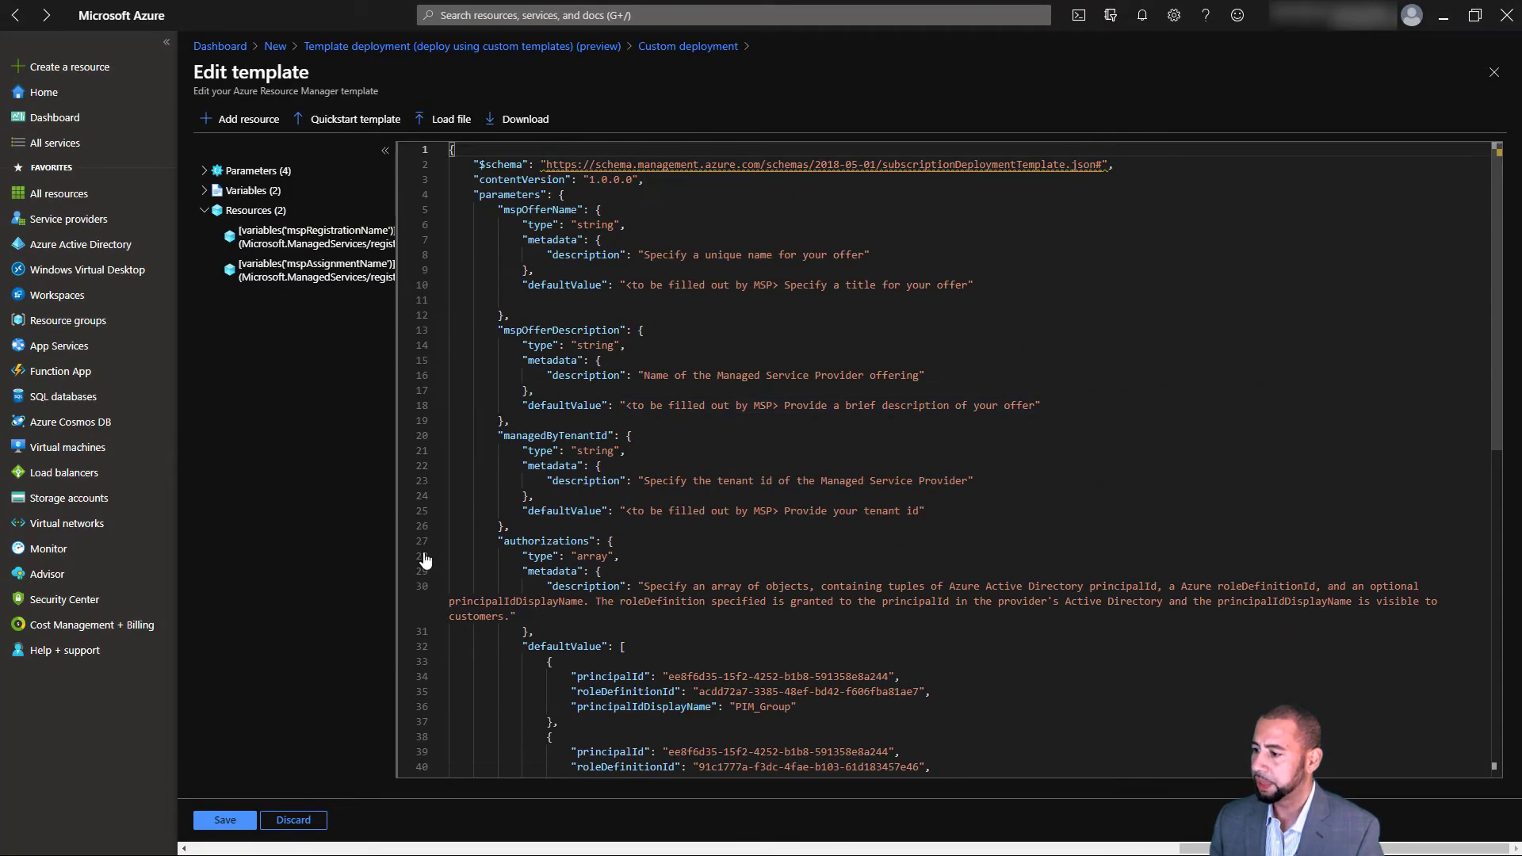
pyautogui.click(225, 819)
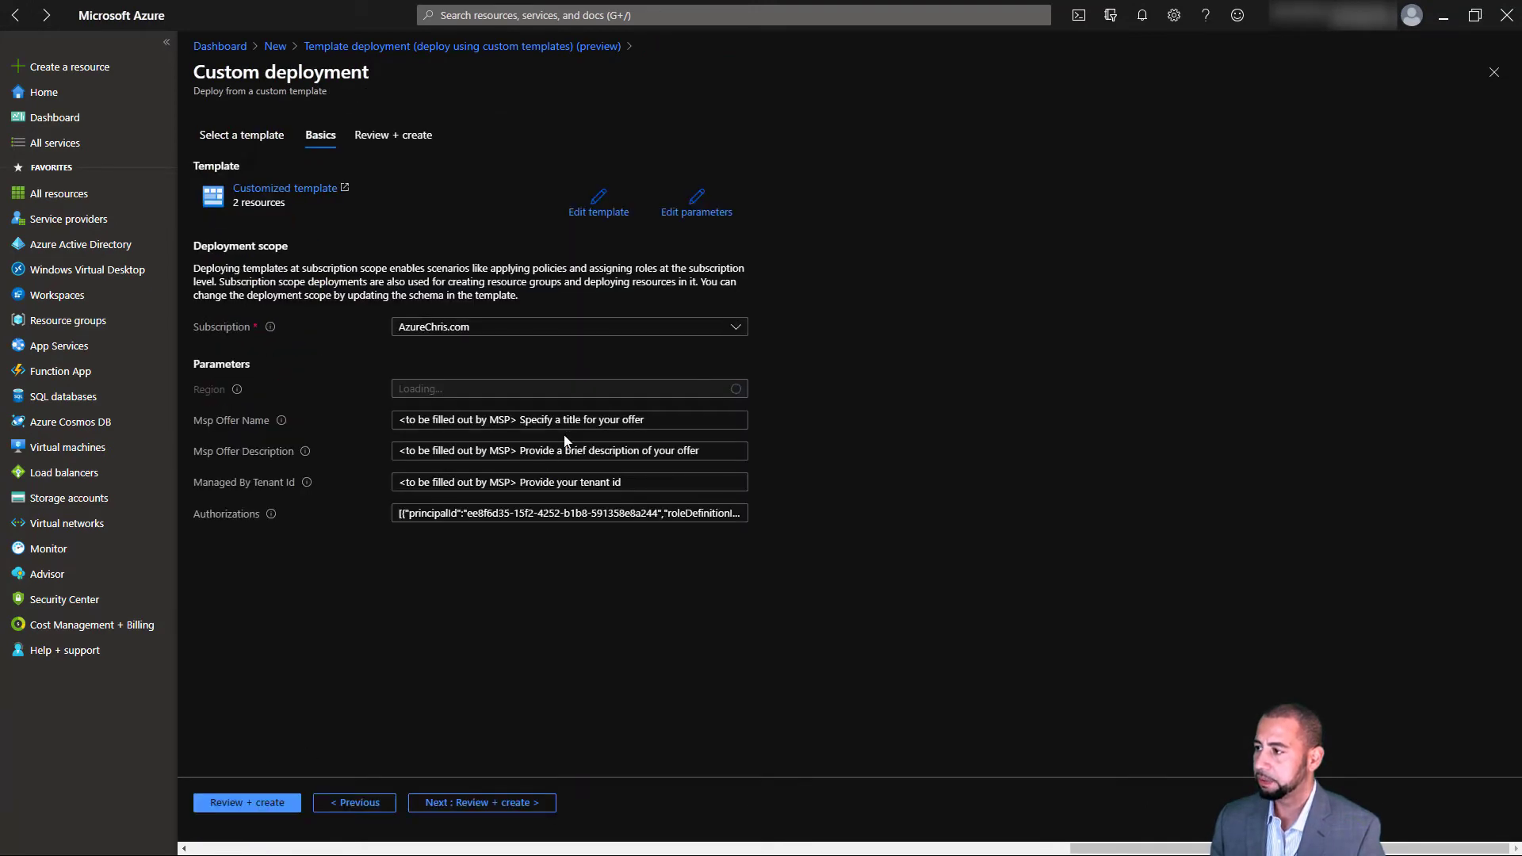
# - Load delegatedResourceManagement.parameters_AzChri.json as the custom deployment's parameters and save them
pyautogui.click(701, 214)
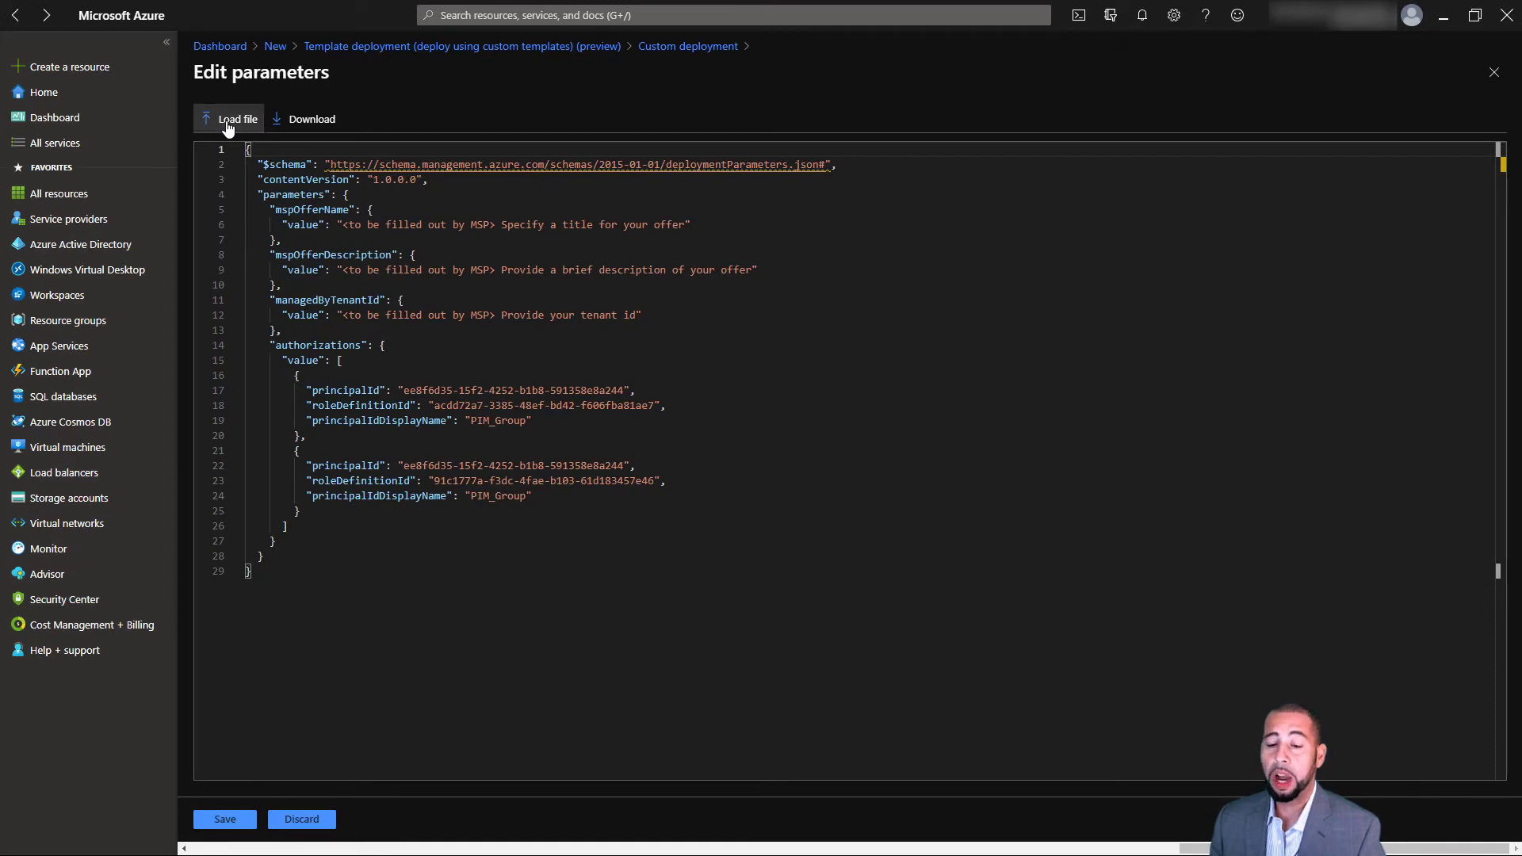
pyautogui.click(228, 128)
pyautogui.click(431, 144)
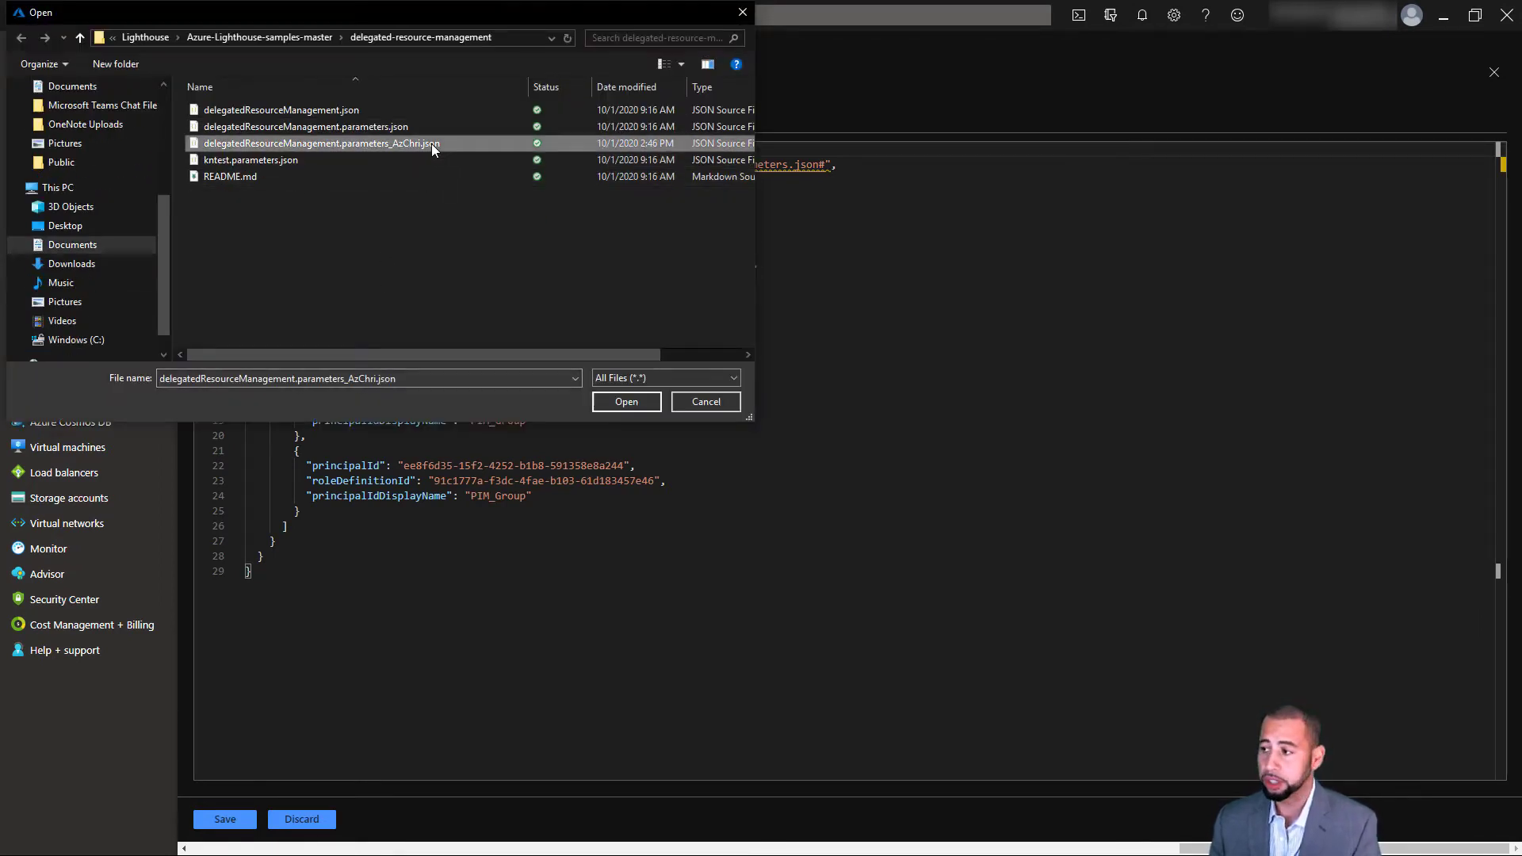
pyautogui.doubleClick(431, 144)
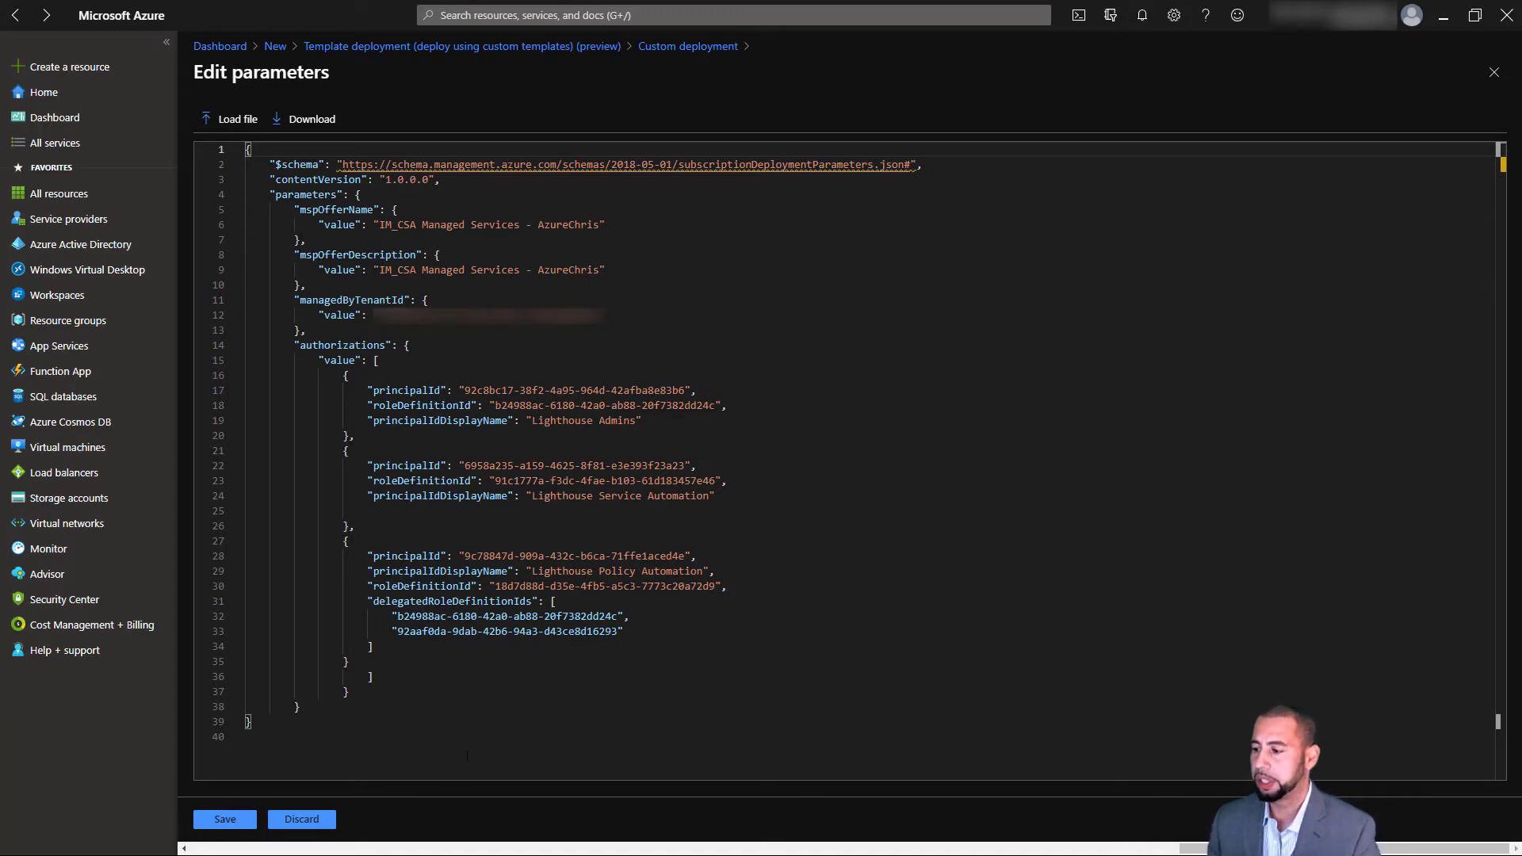
pyautogui.click(225, 819)
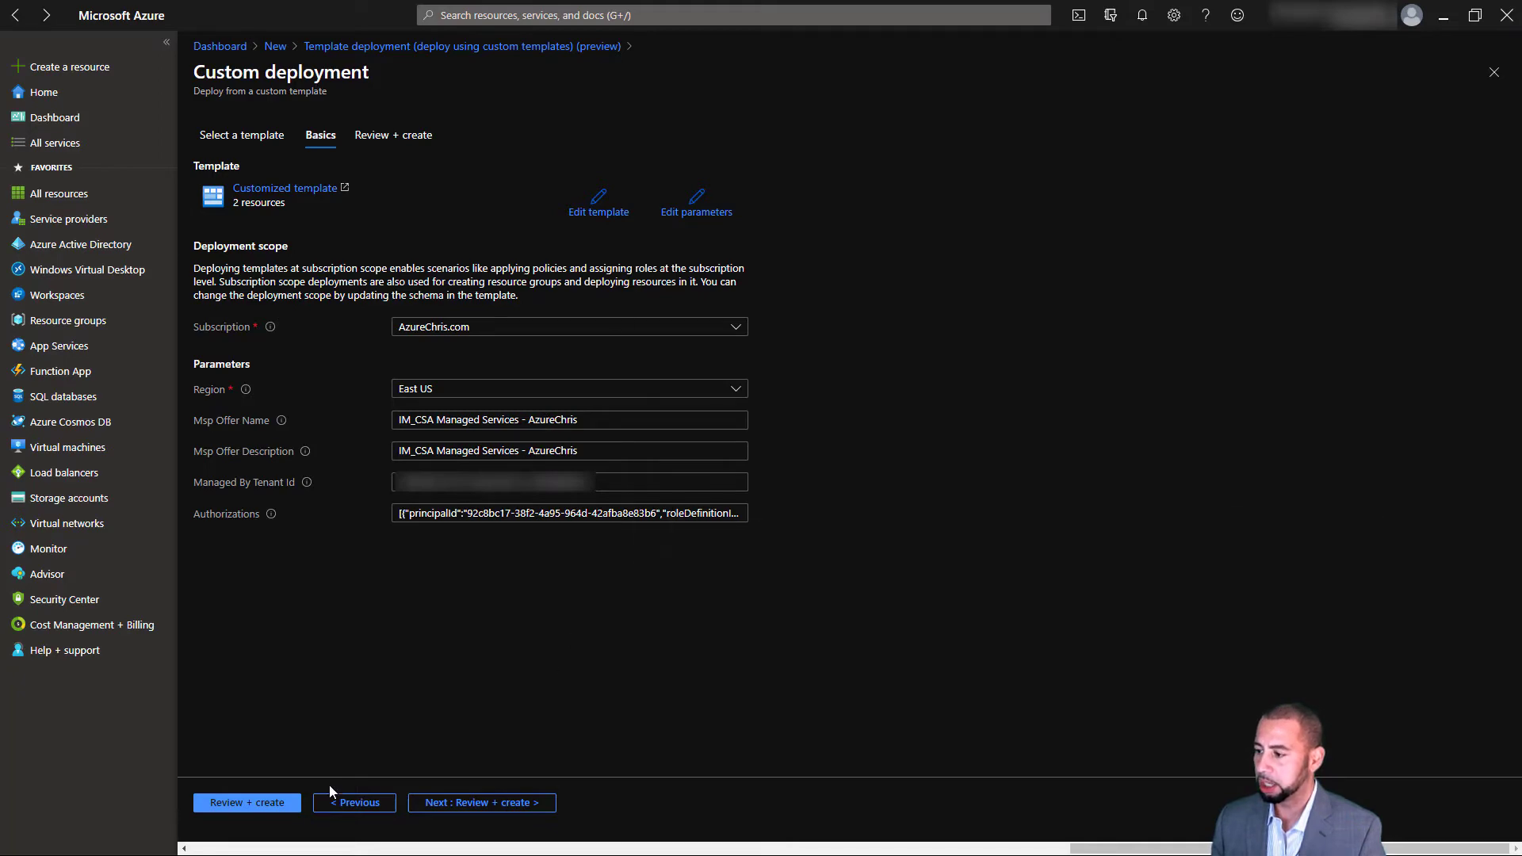
# - Validate the custom deployment and review its summary, leaving it without creating and returning to the dashboard
pyautogui.click(464, 803)
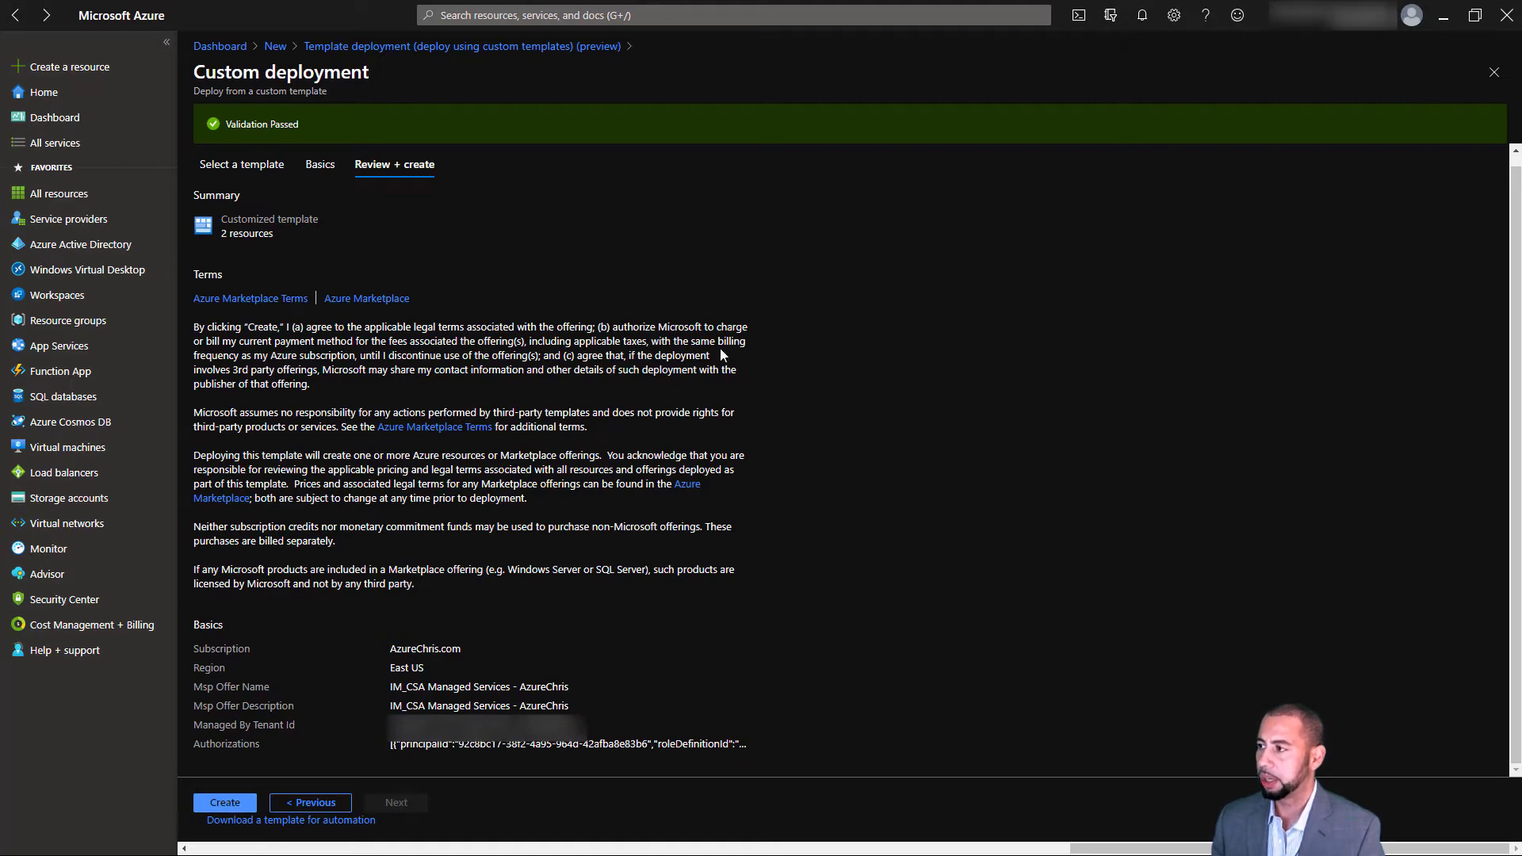
pyautogui.click(1494, 72)
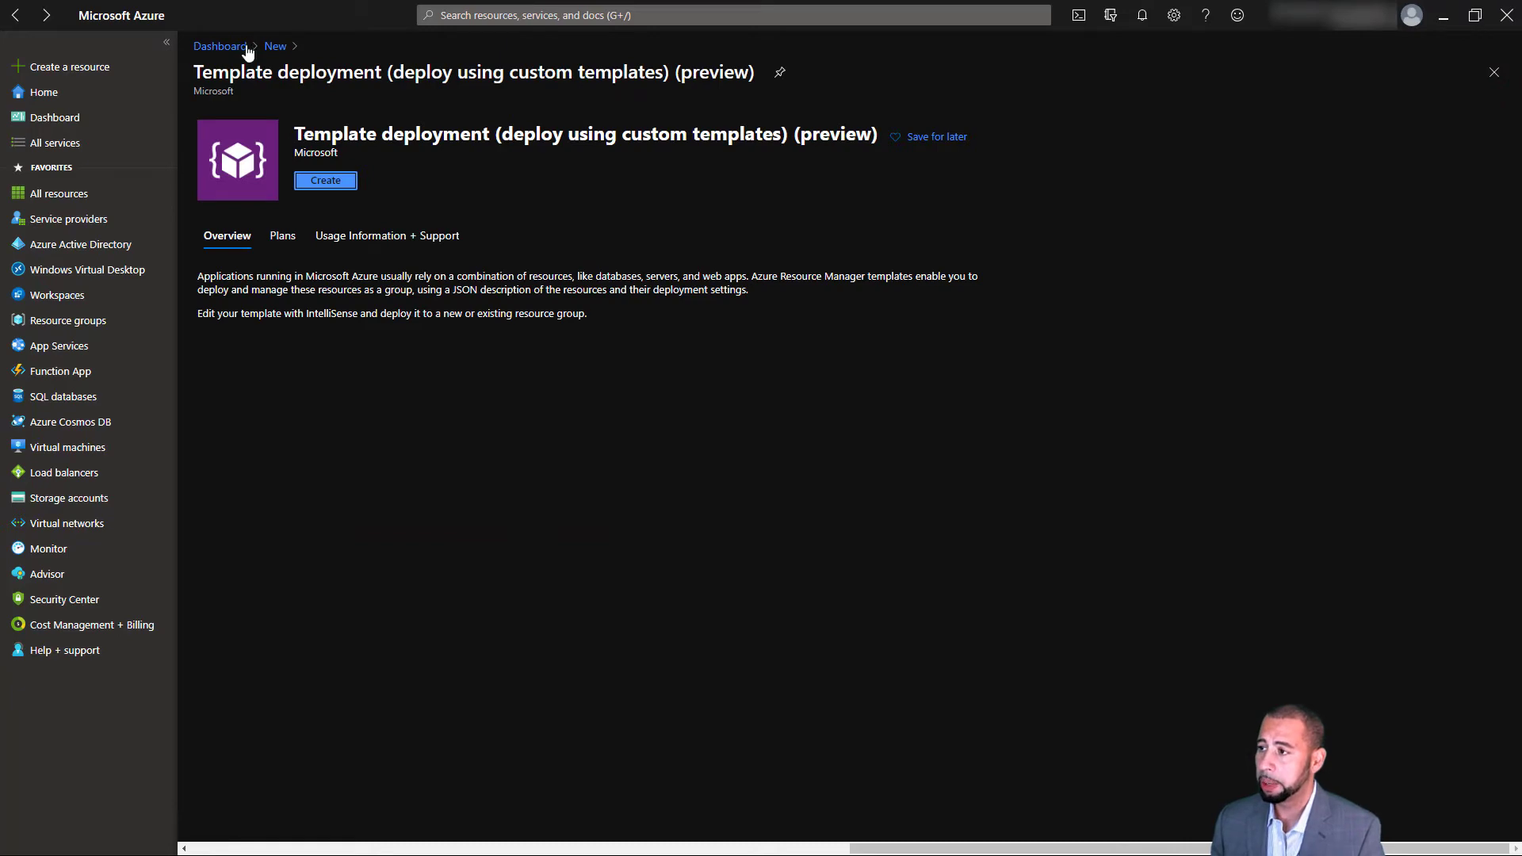
pyautogui.click(220, 47)
# - Open Azure Lighthouse and view the customer's service provider delegations
pyautogui.click(704, 16)
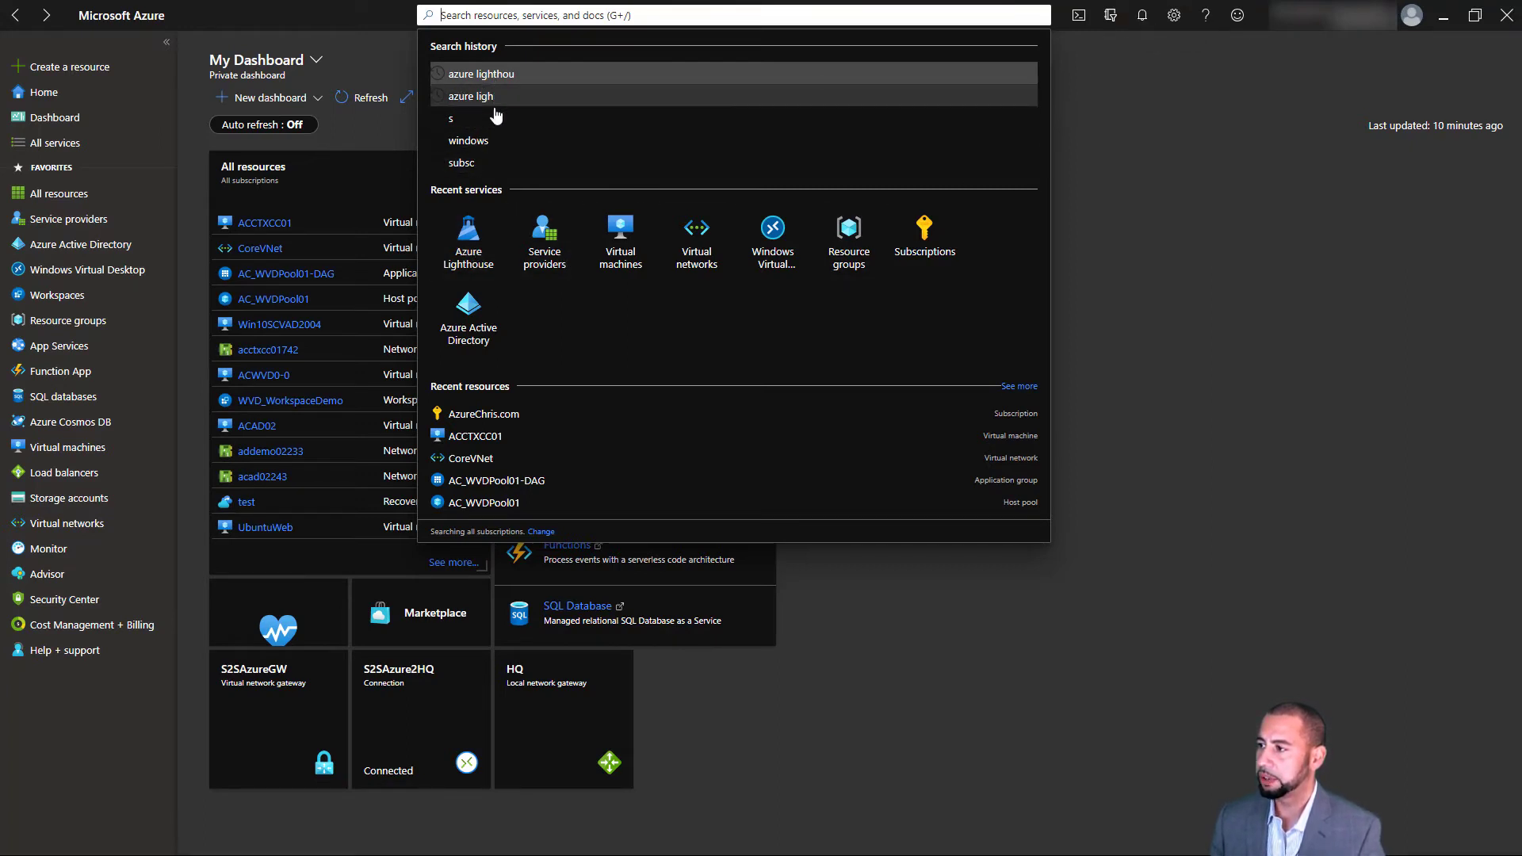
pyautogui.click(481, 260)
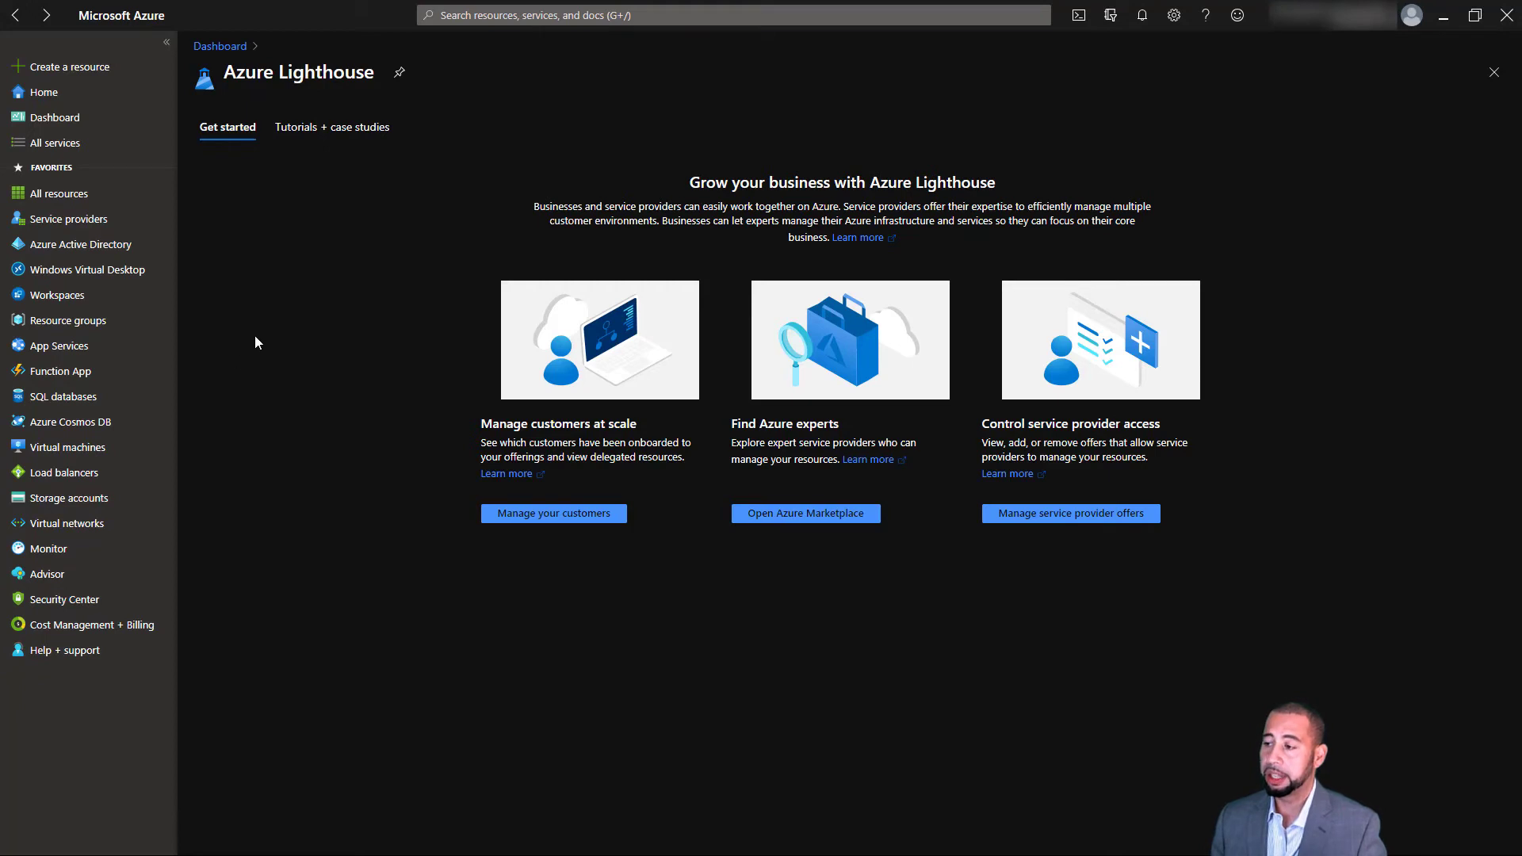
pyautogui.click(99, 222)
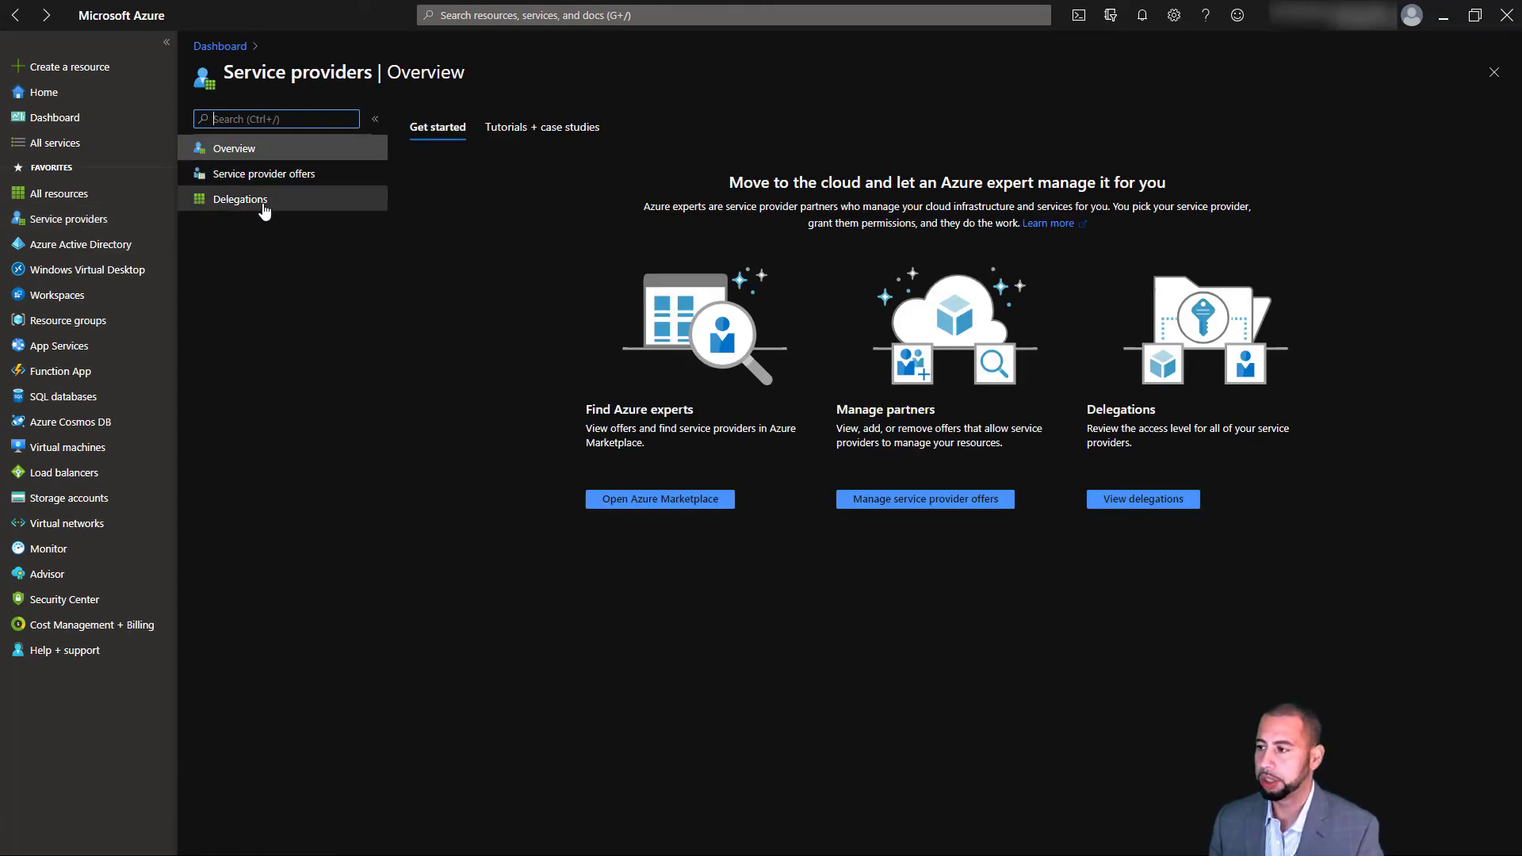
pyautogui.click(264, 210)
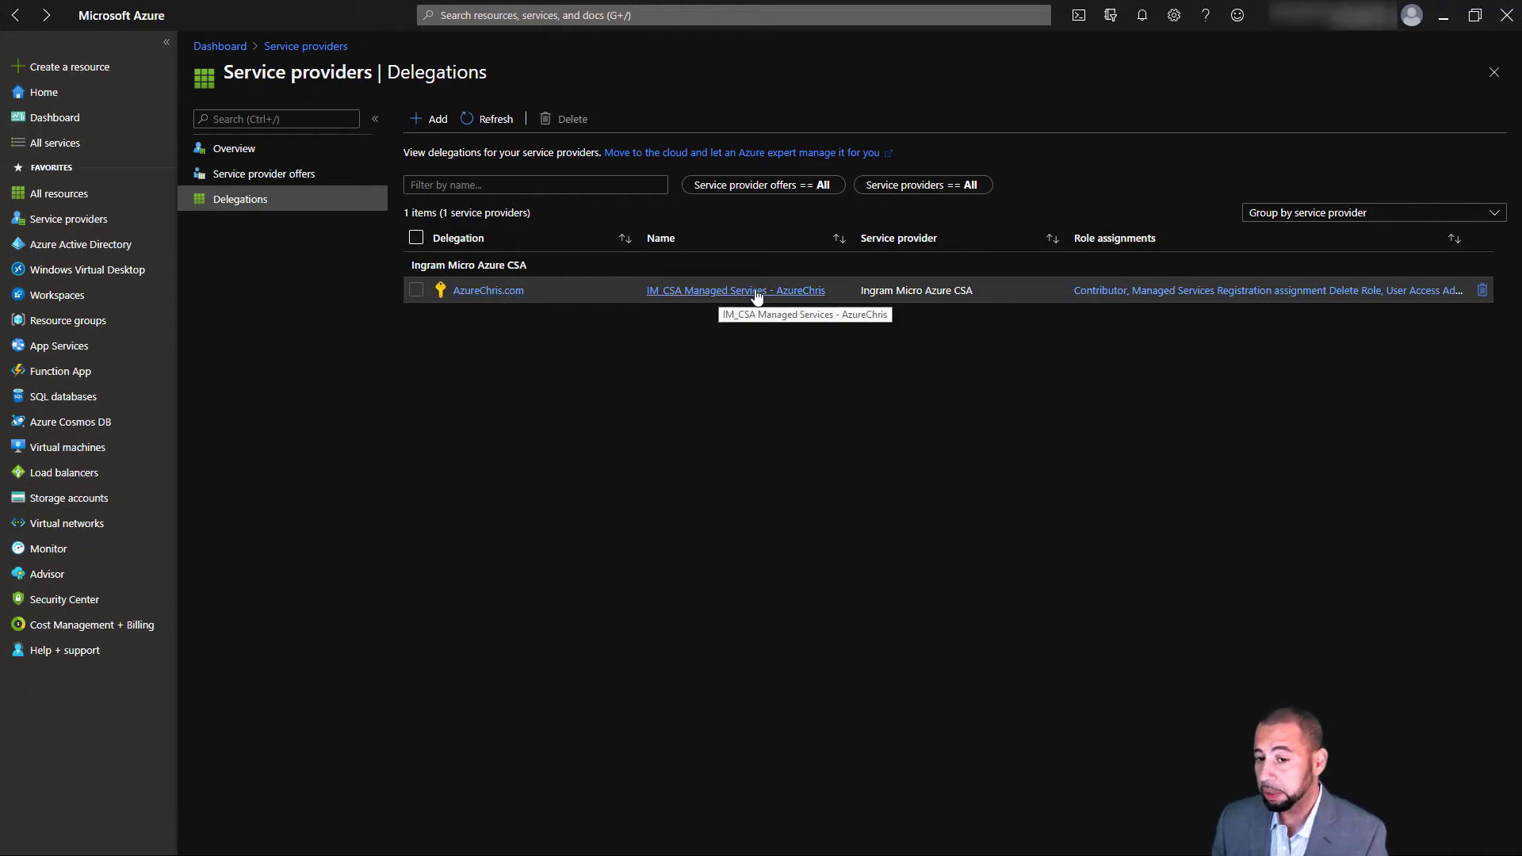
# - Examine the role assignments of the IM_CSA Managed Services - AzureChris delegation and the activity log of the AzureChris.com subscription
pyautogui.click(1188, 294)
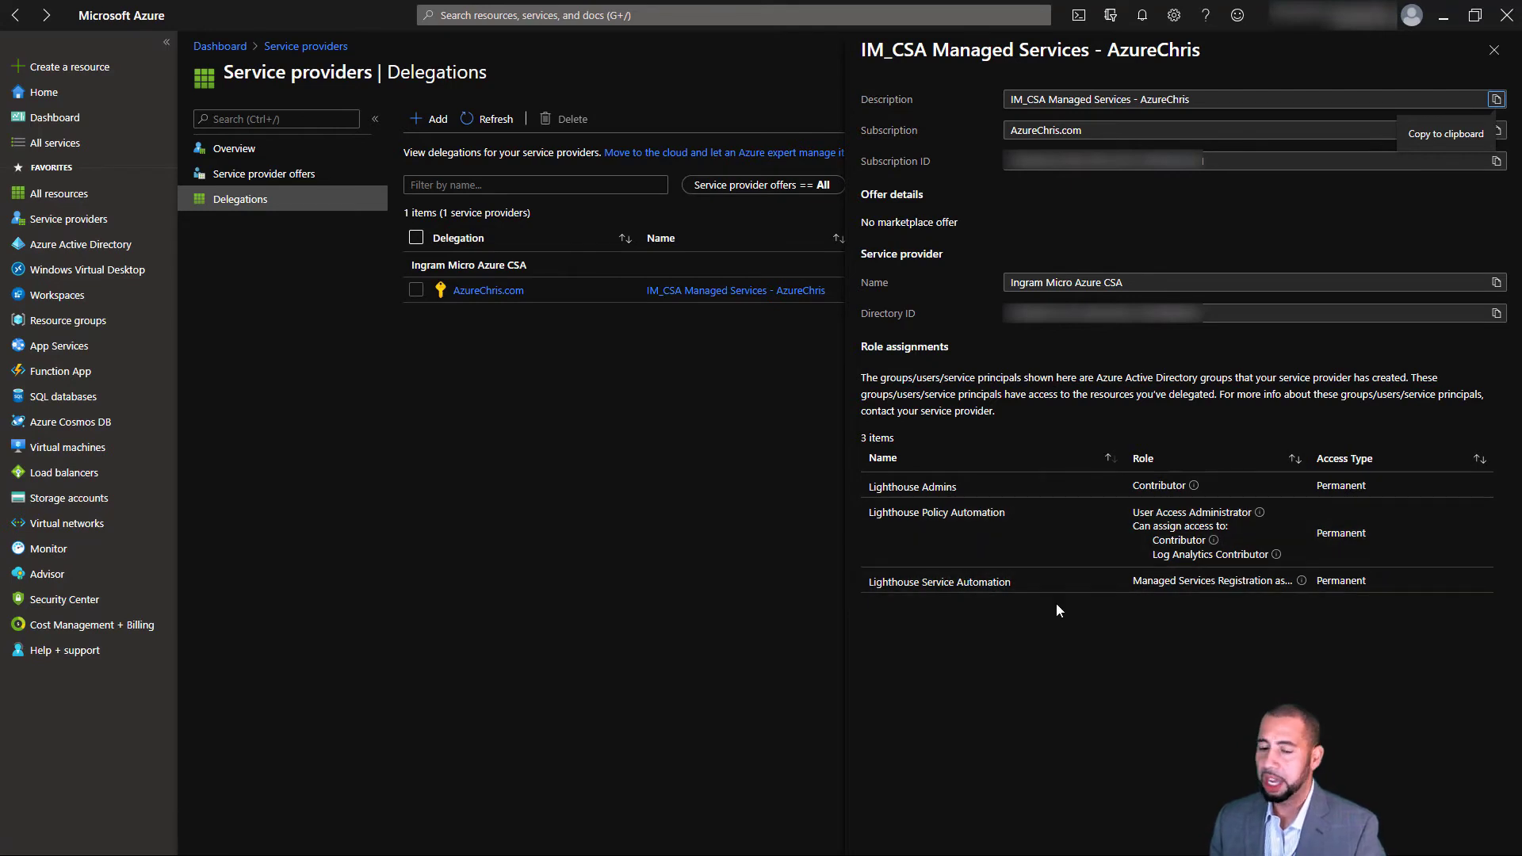
pyautogui.click(1494, 53)
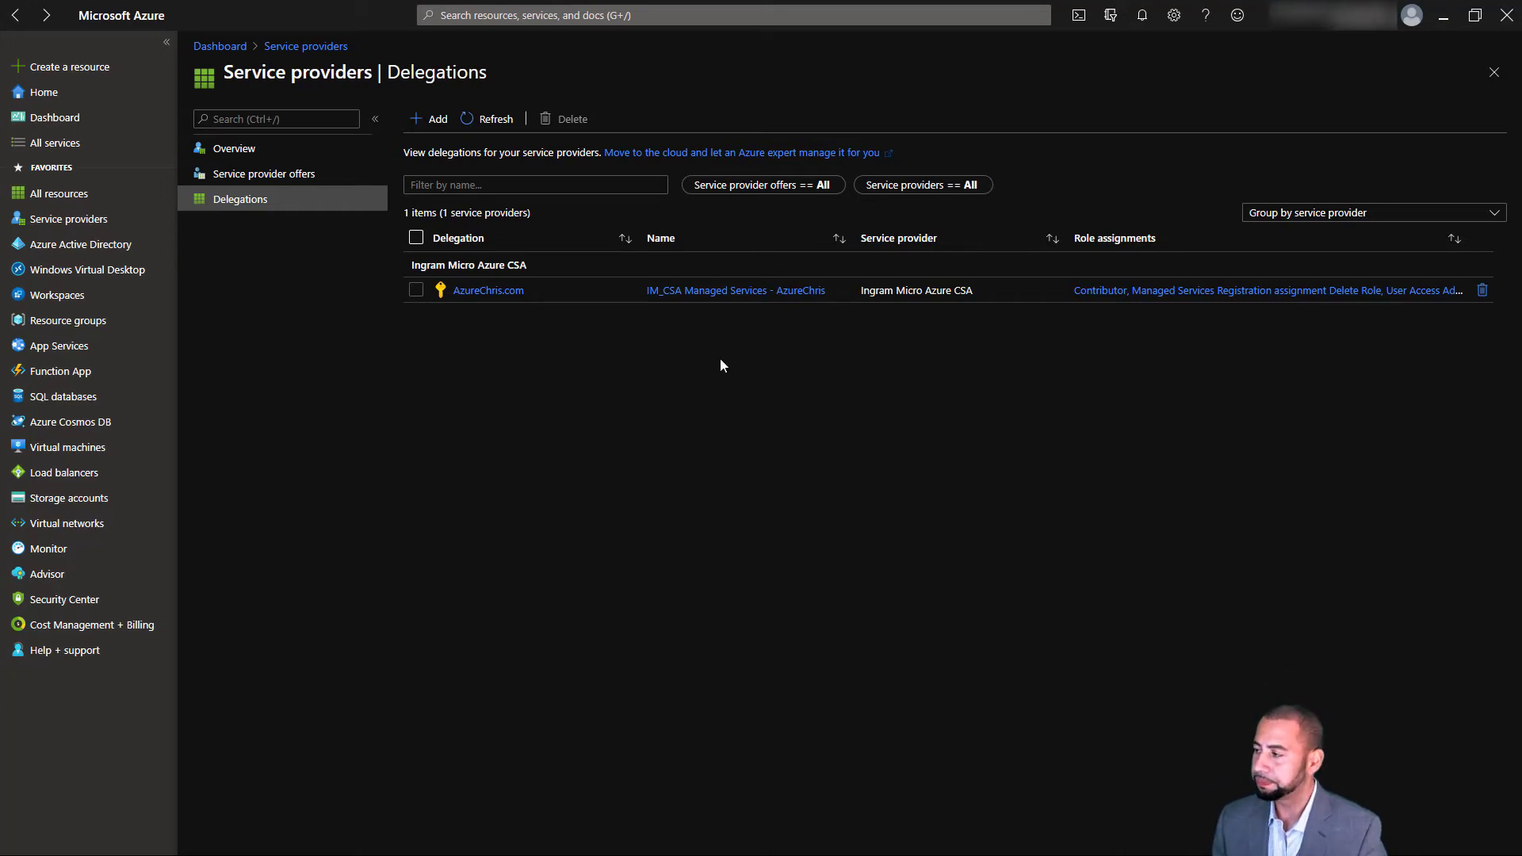
pyautogui.click(486, 292)
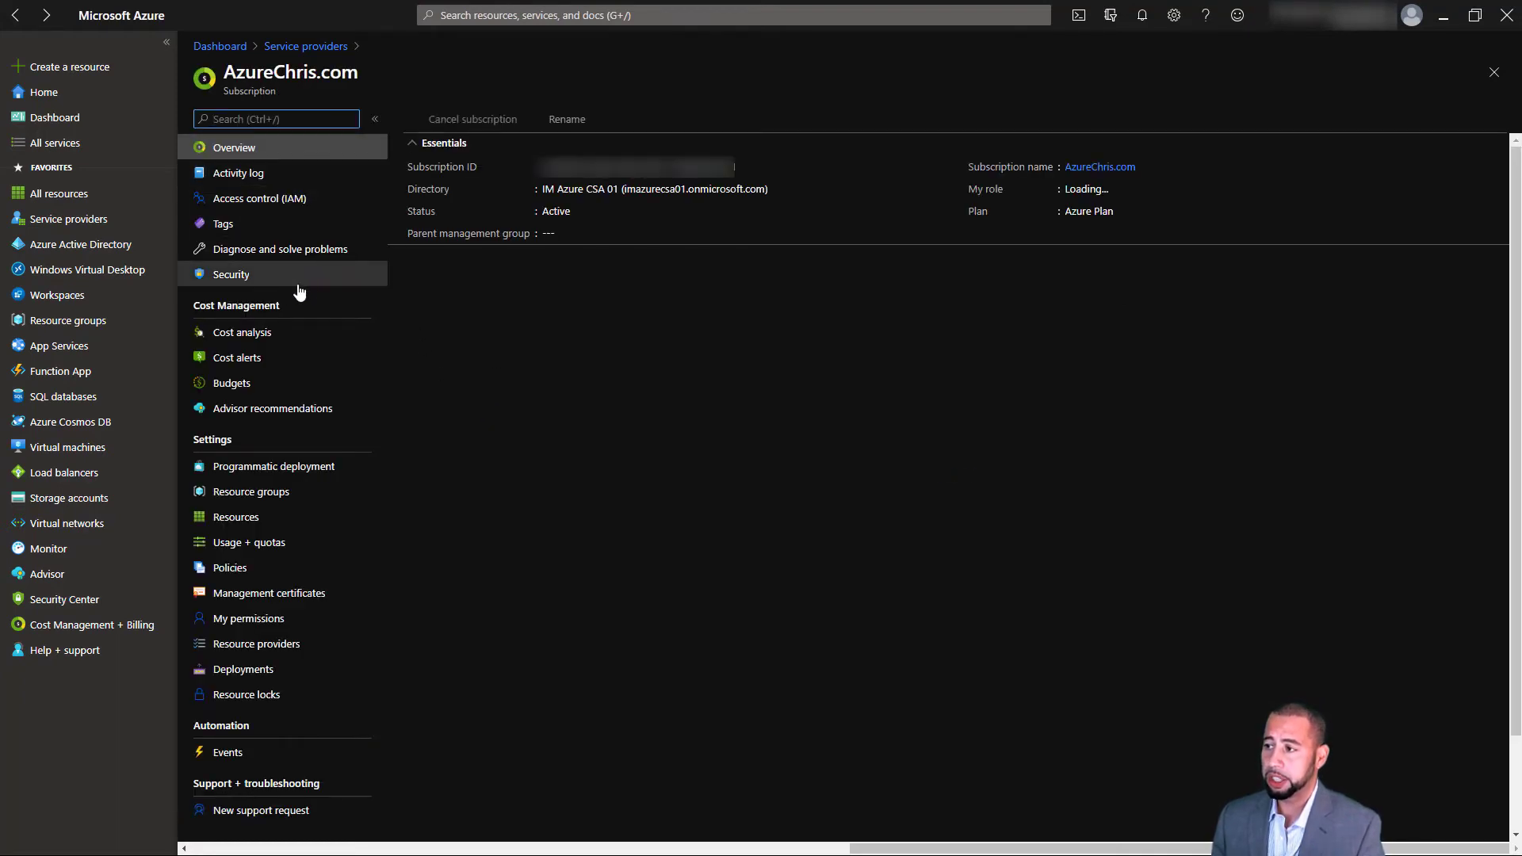
pyautogui.click(261, 180)
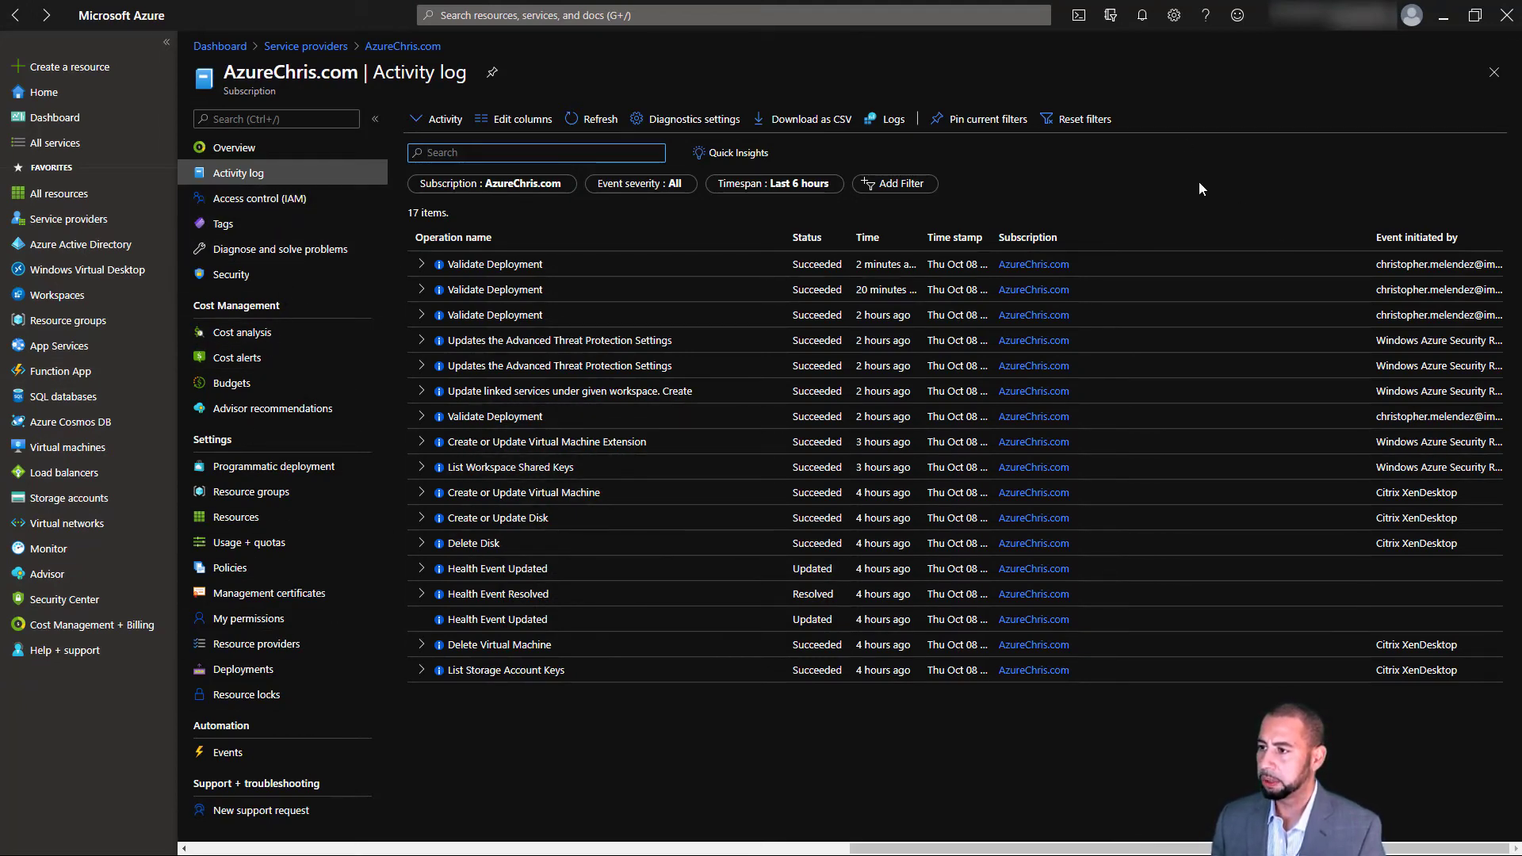
# - Switch to the service provider's account and check its directory and default subscription filter
pyautogui.click(1410, 15)
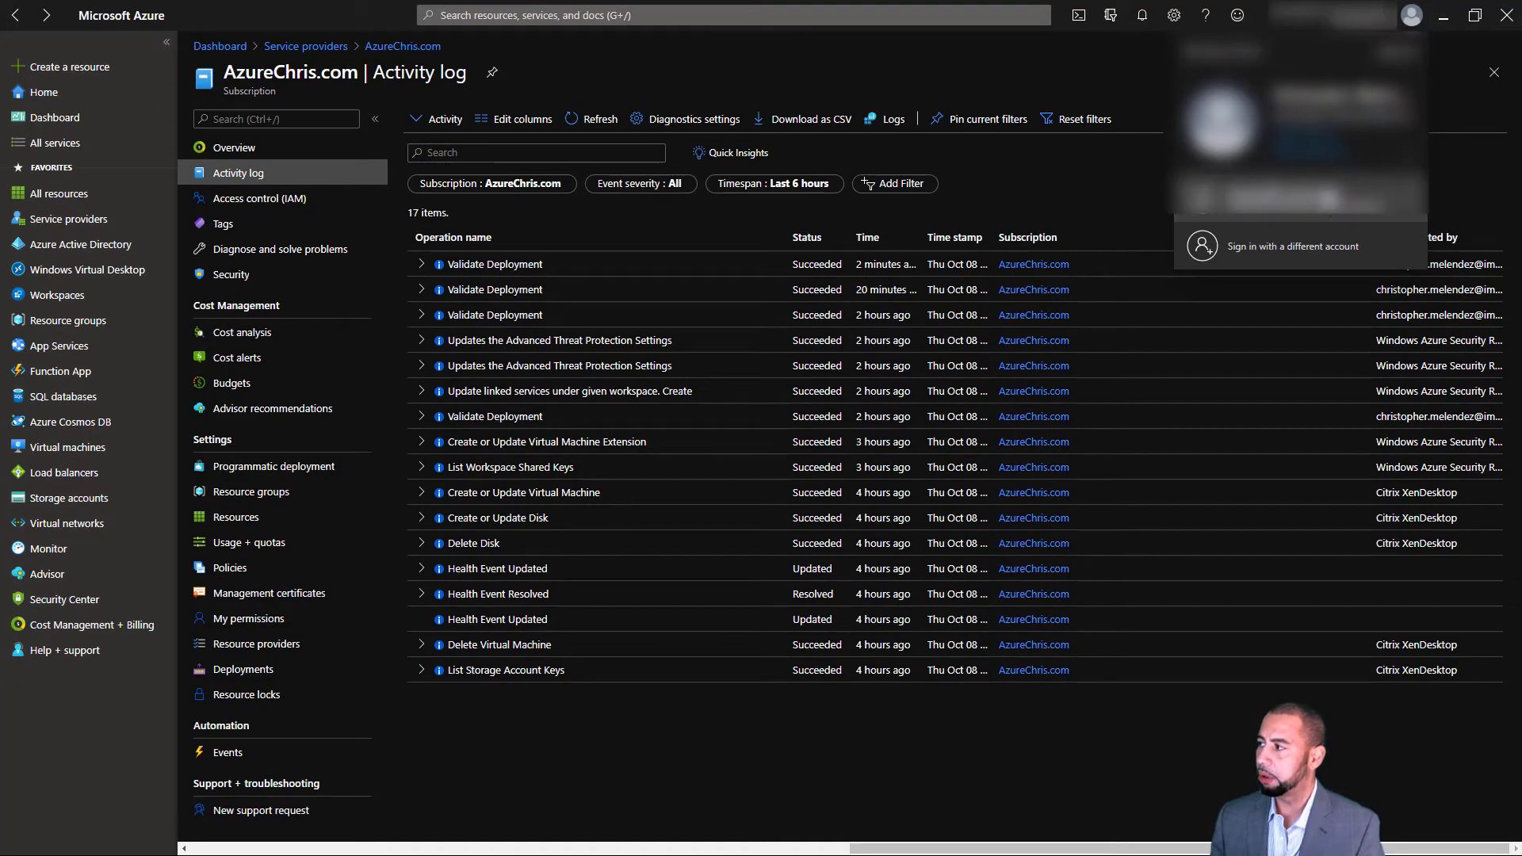
pyautogui.click(1322, 209)
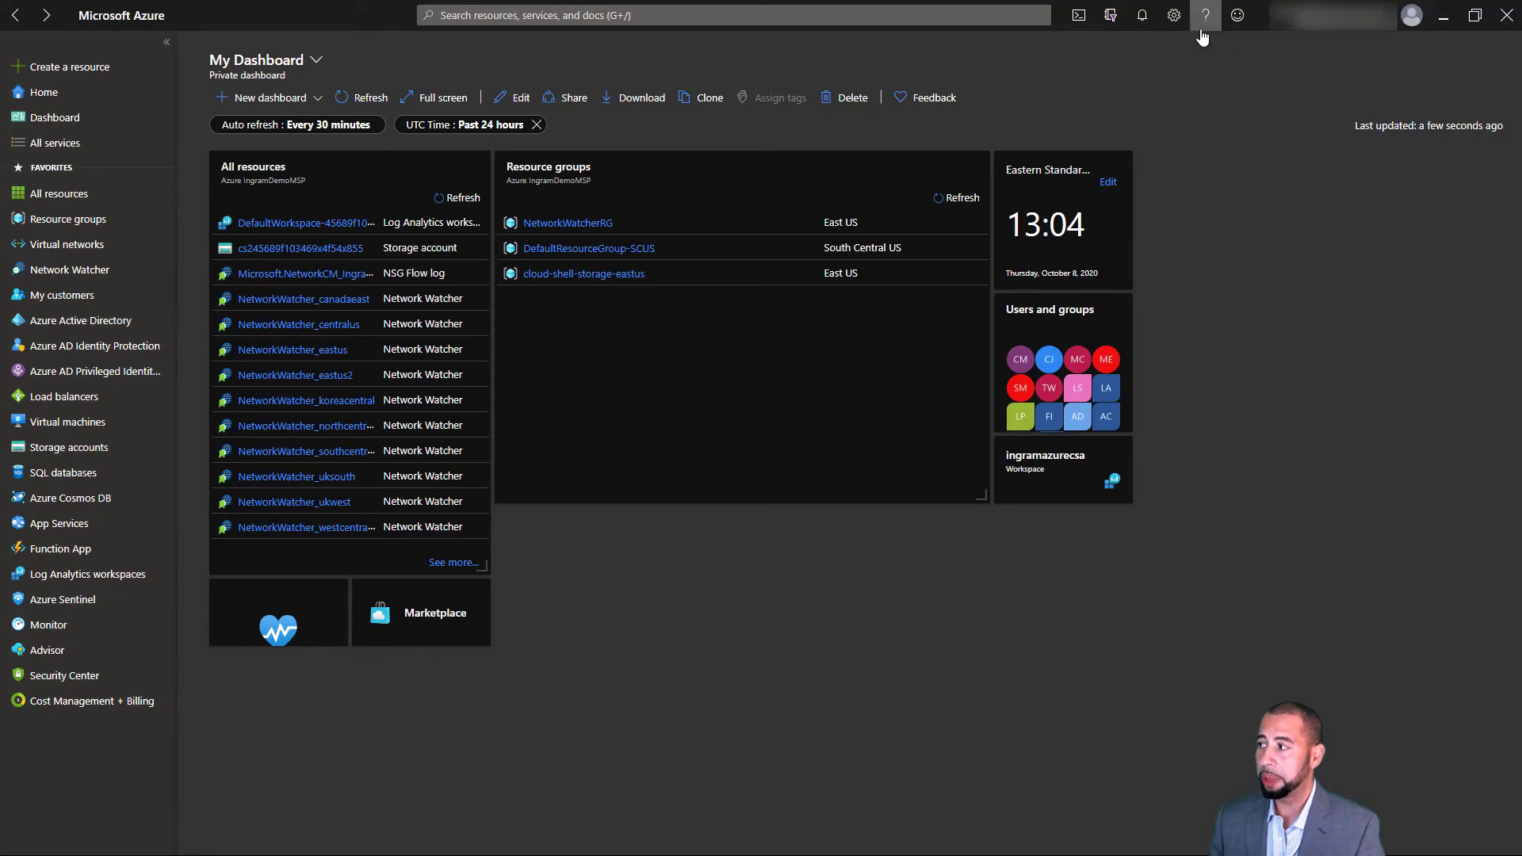
pyautogui.click(1111, 17)
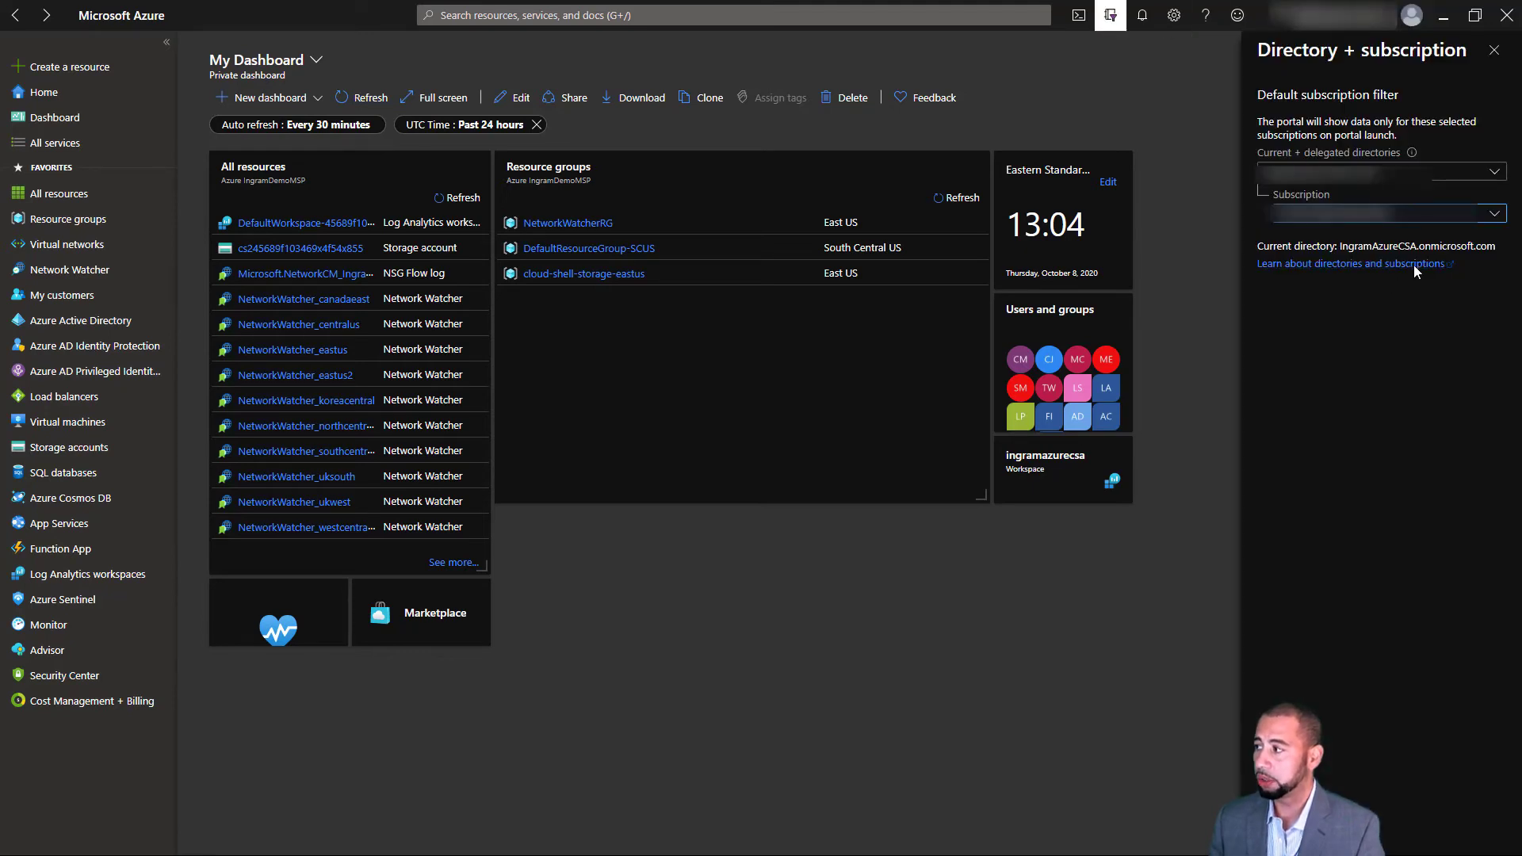
pyautogui.click(1495, 51)
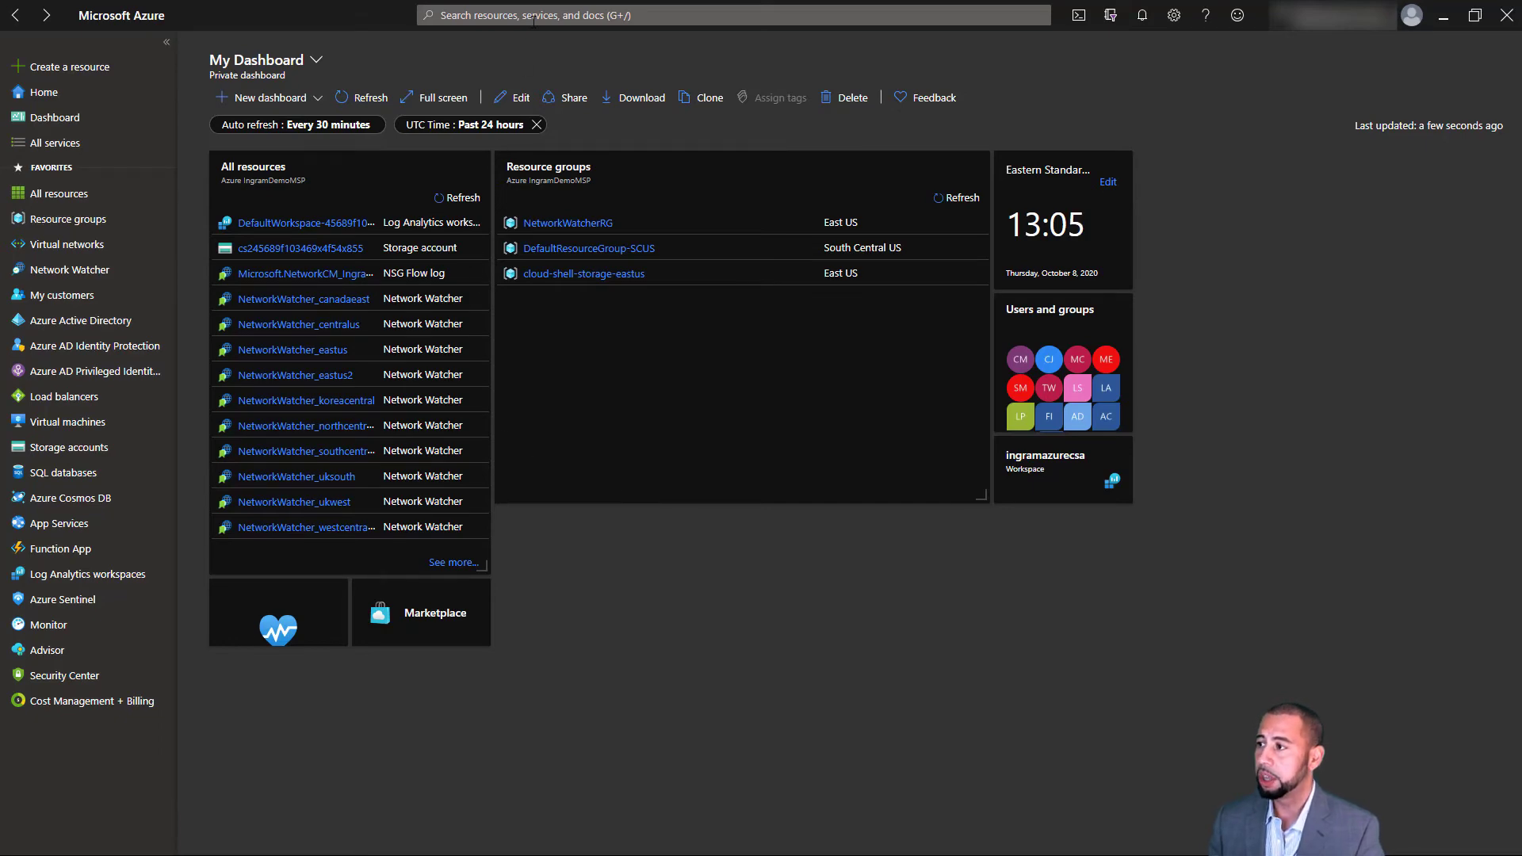
# - Open Azure Lighthouse, go to the managed customers and view the delegations of IM Azure CSA 01
pyautogui.click(491, 15)
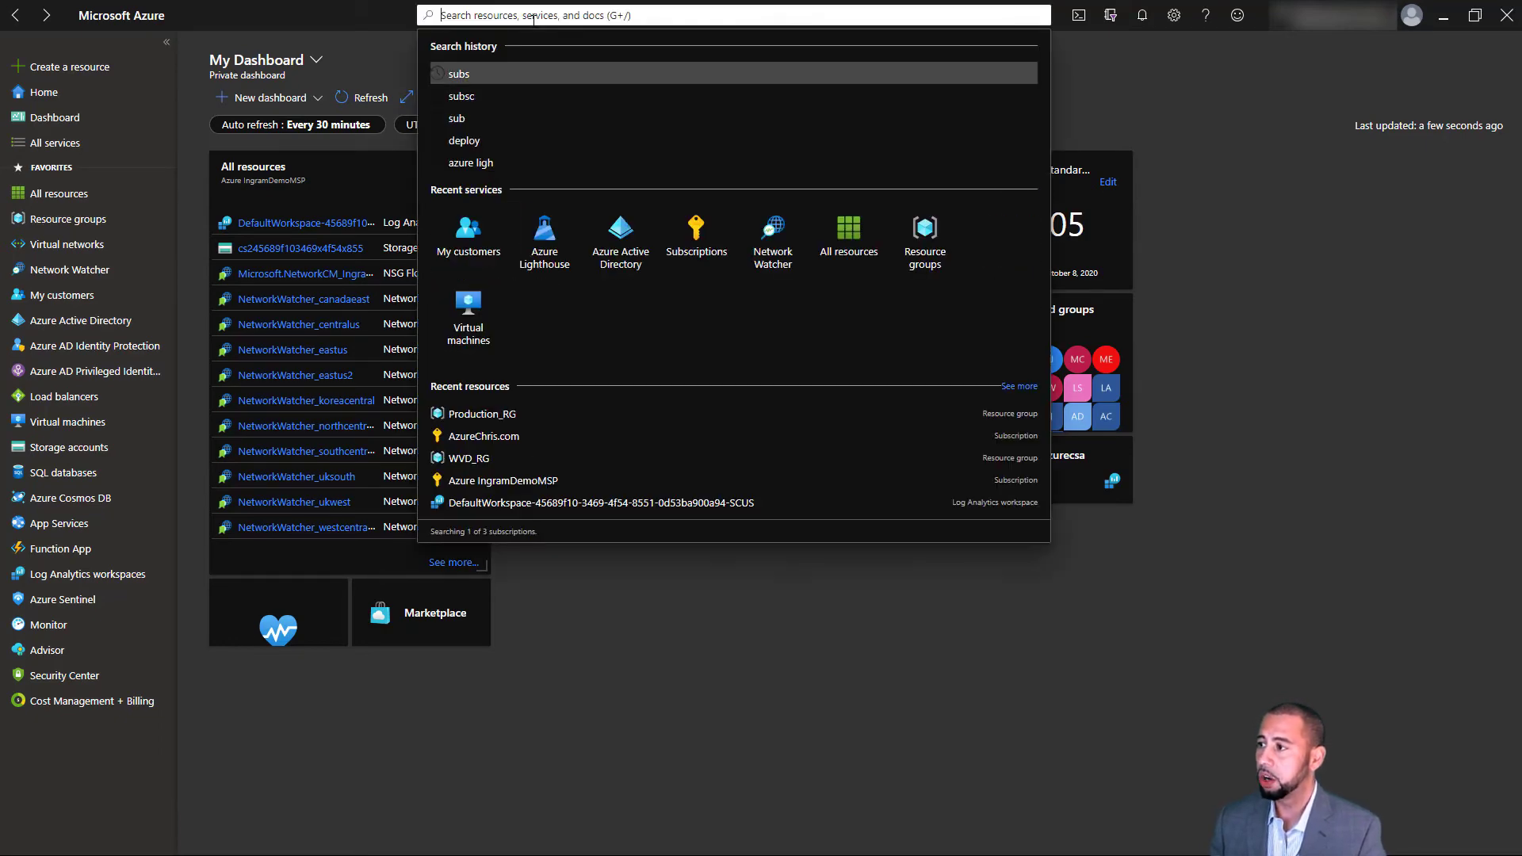
pyautogui.click(544, 262)
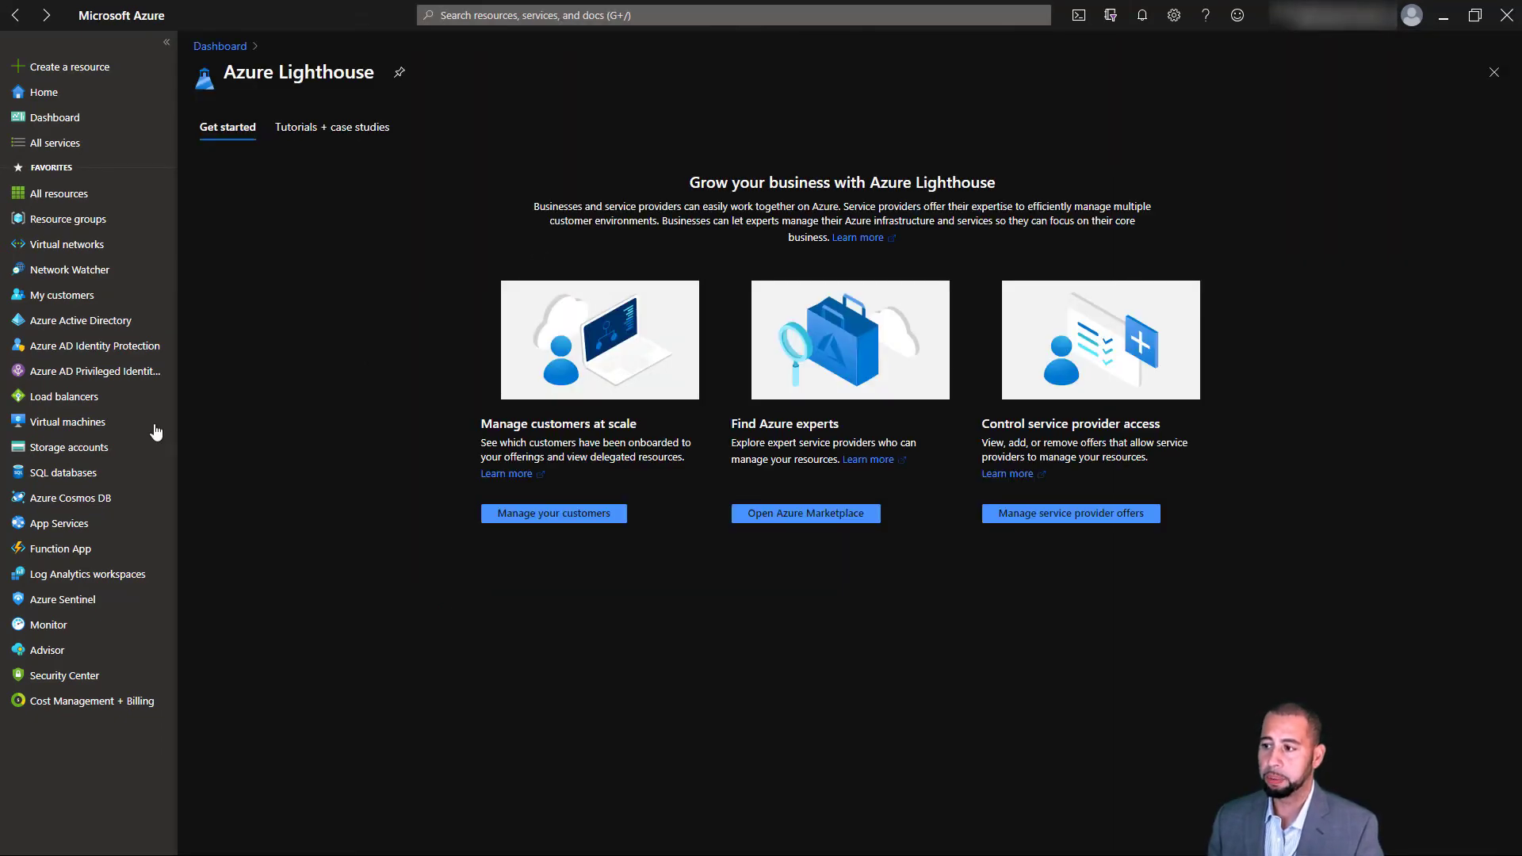
pyautogui.click(84, 297)
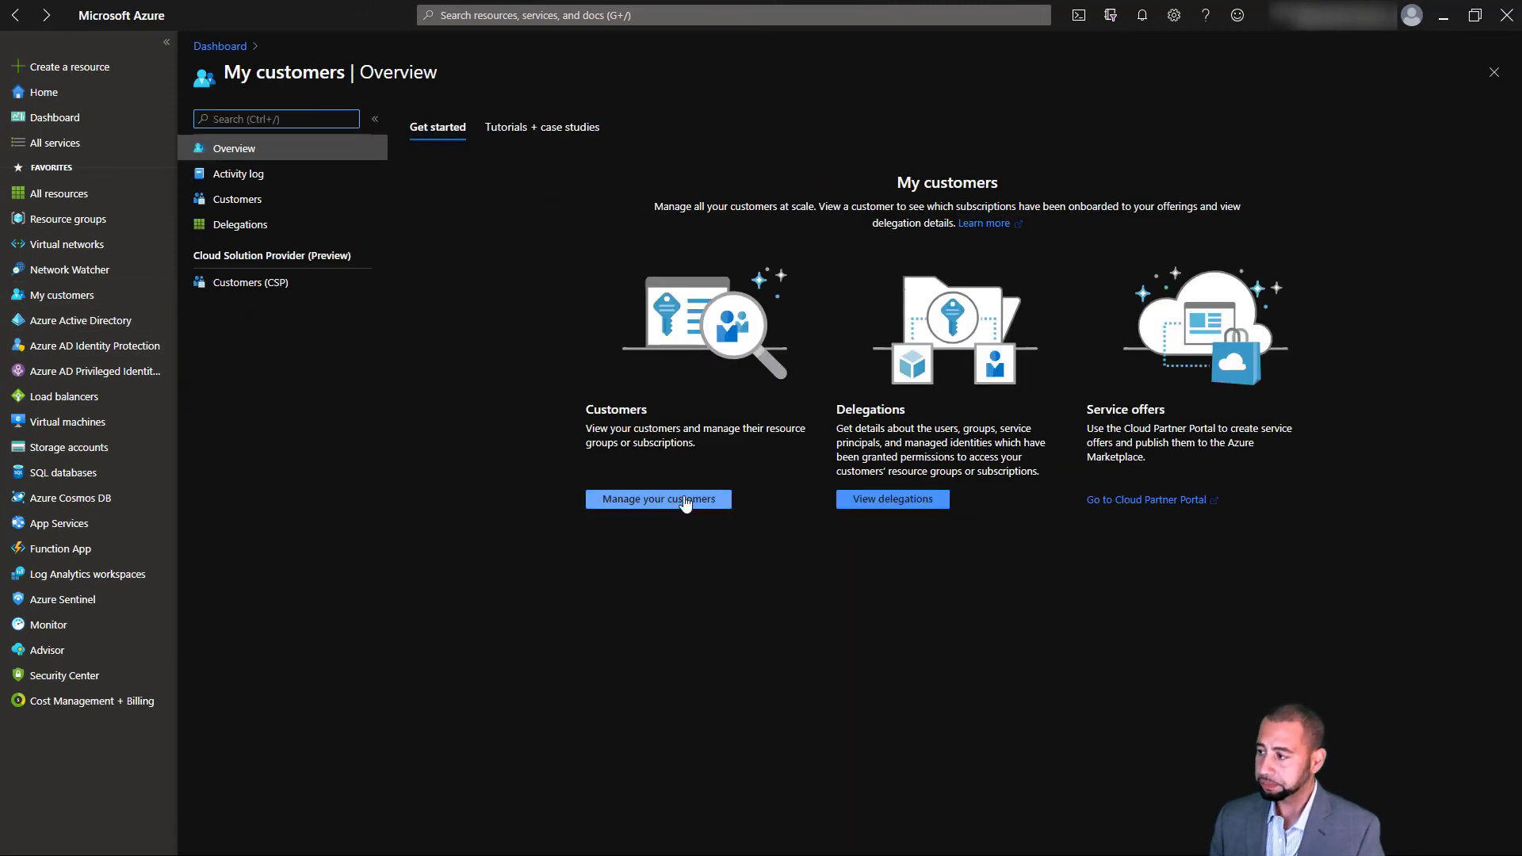
pyautogui.click(259, 204)
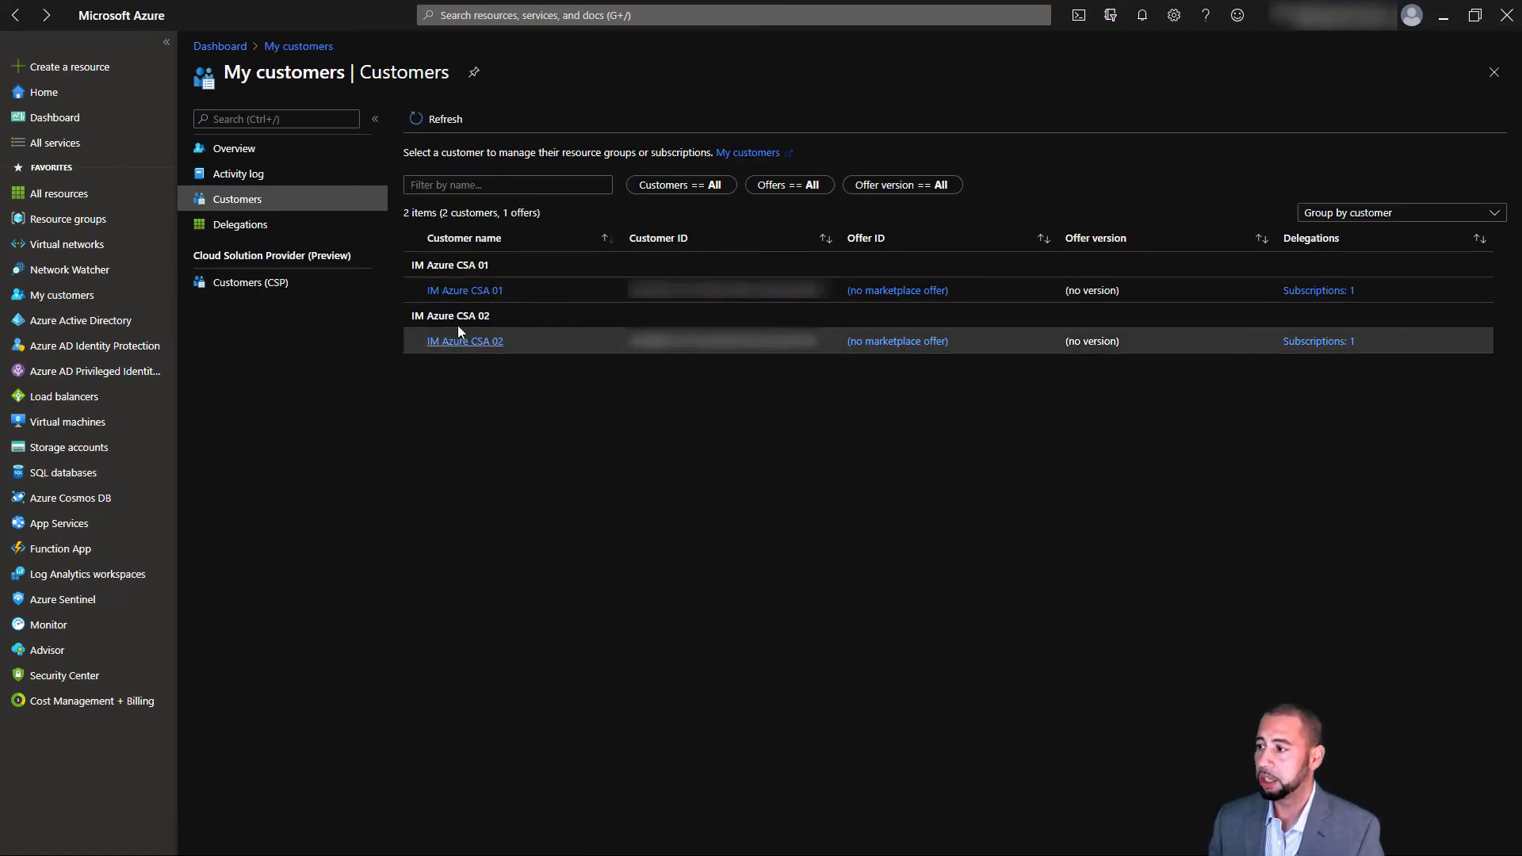
pyautogui.moveTo(459, 343); pyautogui.dragTo(441, 295)
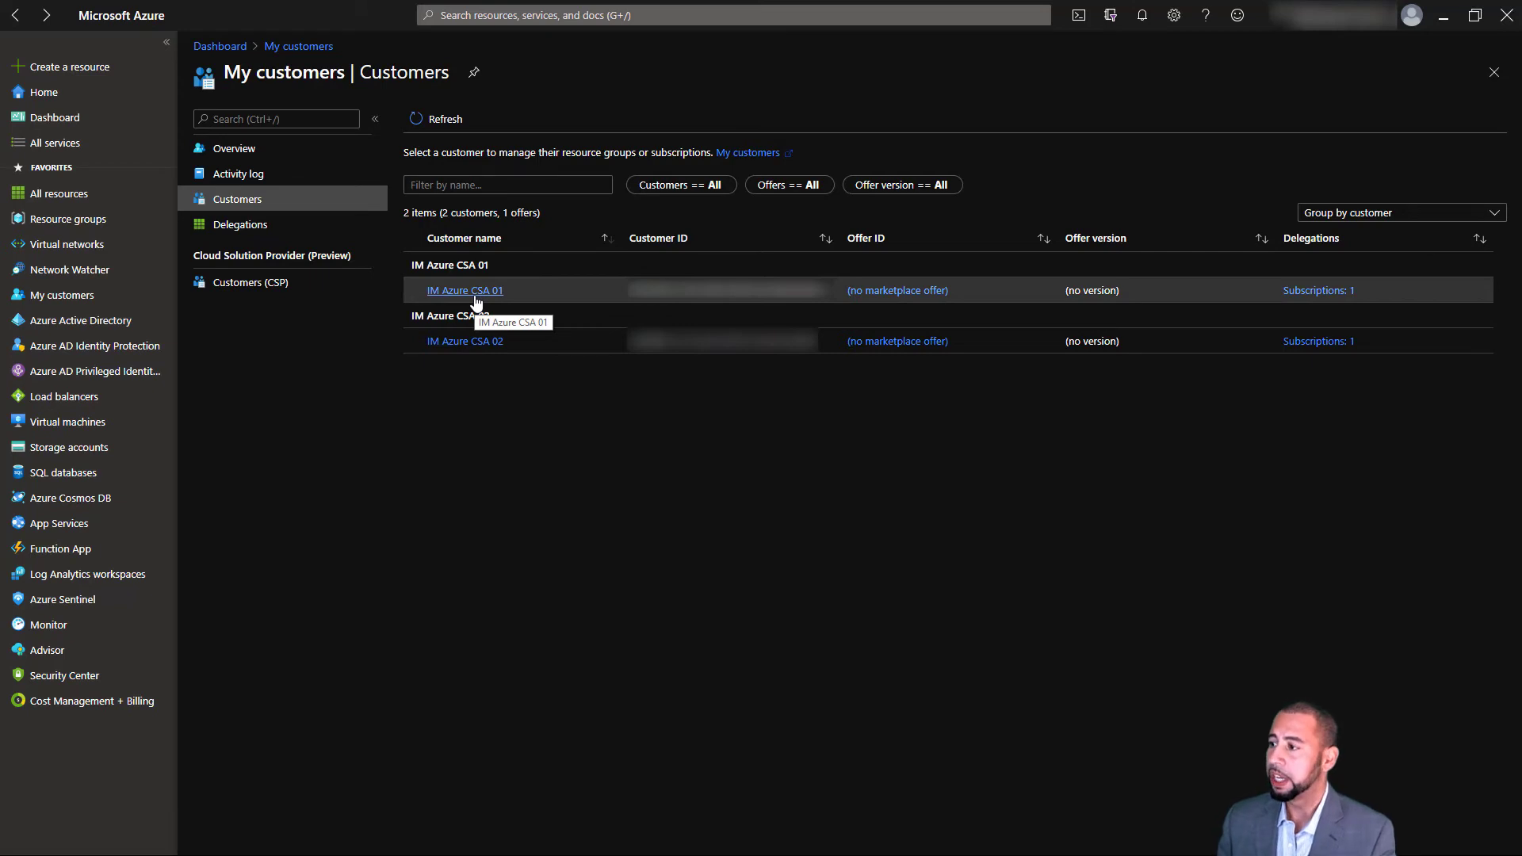
pyautogui.click(474, 293)
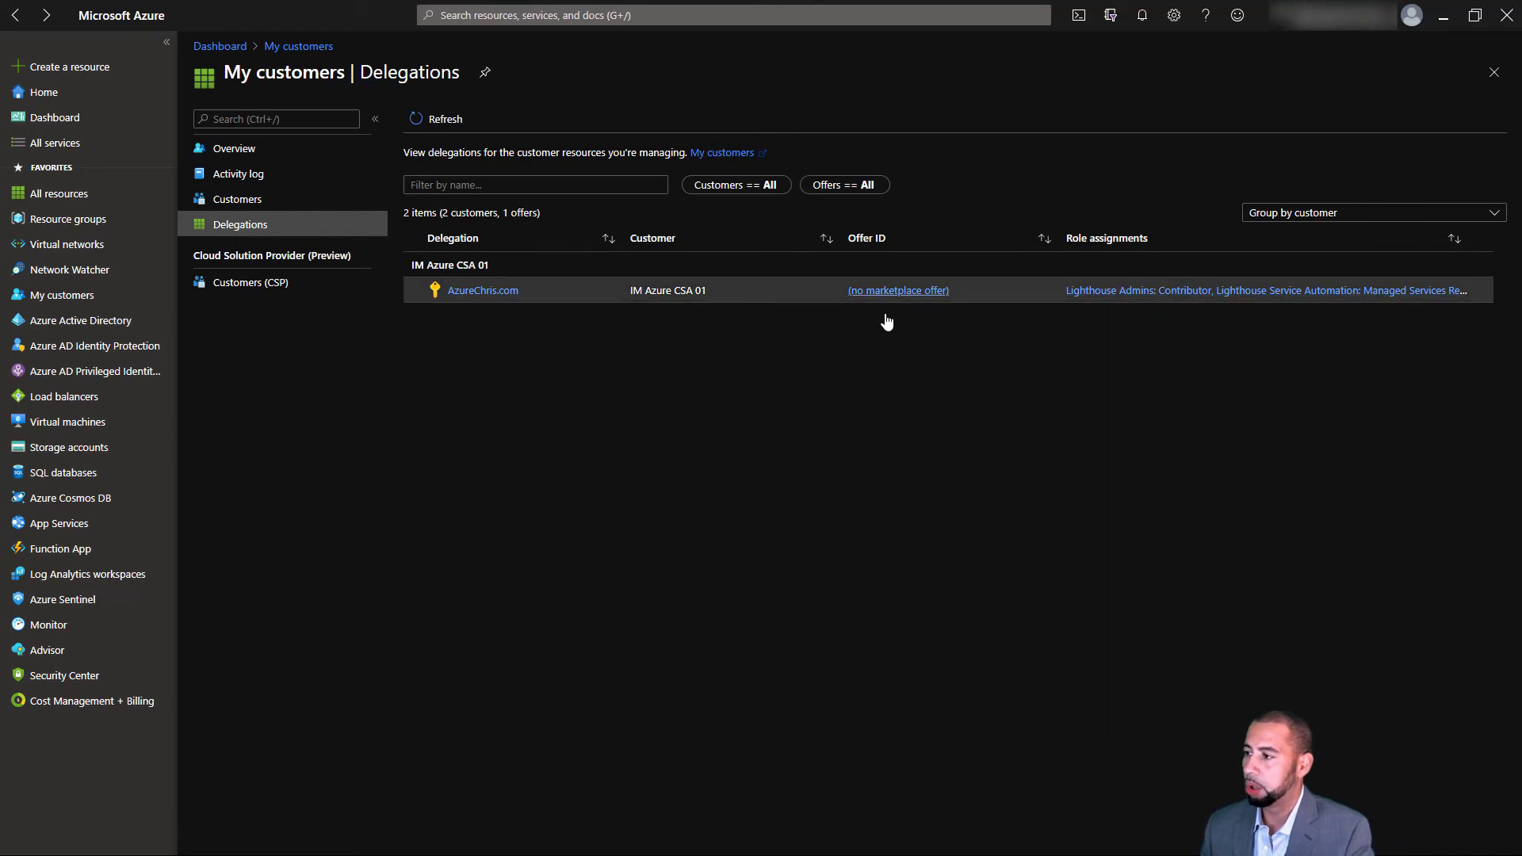
# - Open the delegated AzureChris.com subscription and review its cost analysis, cost alerts, budgets and Advisor recommendations
pyautogui.click(483, 291)
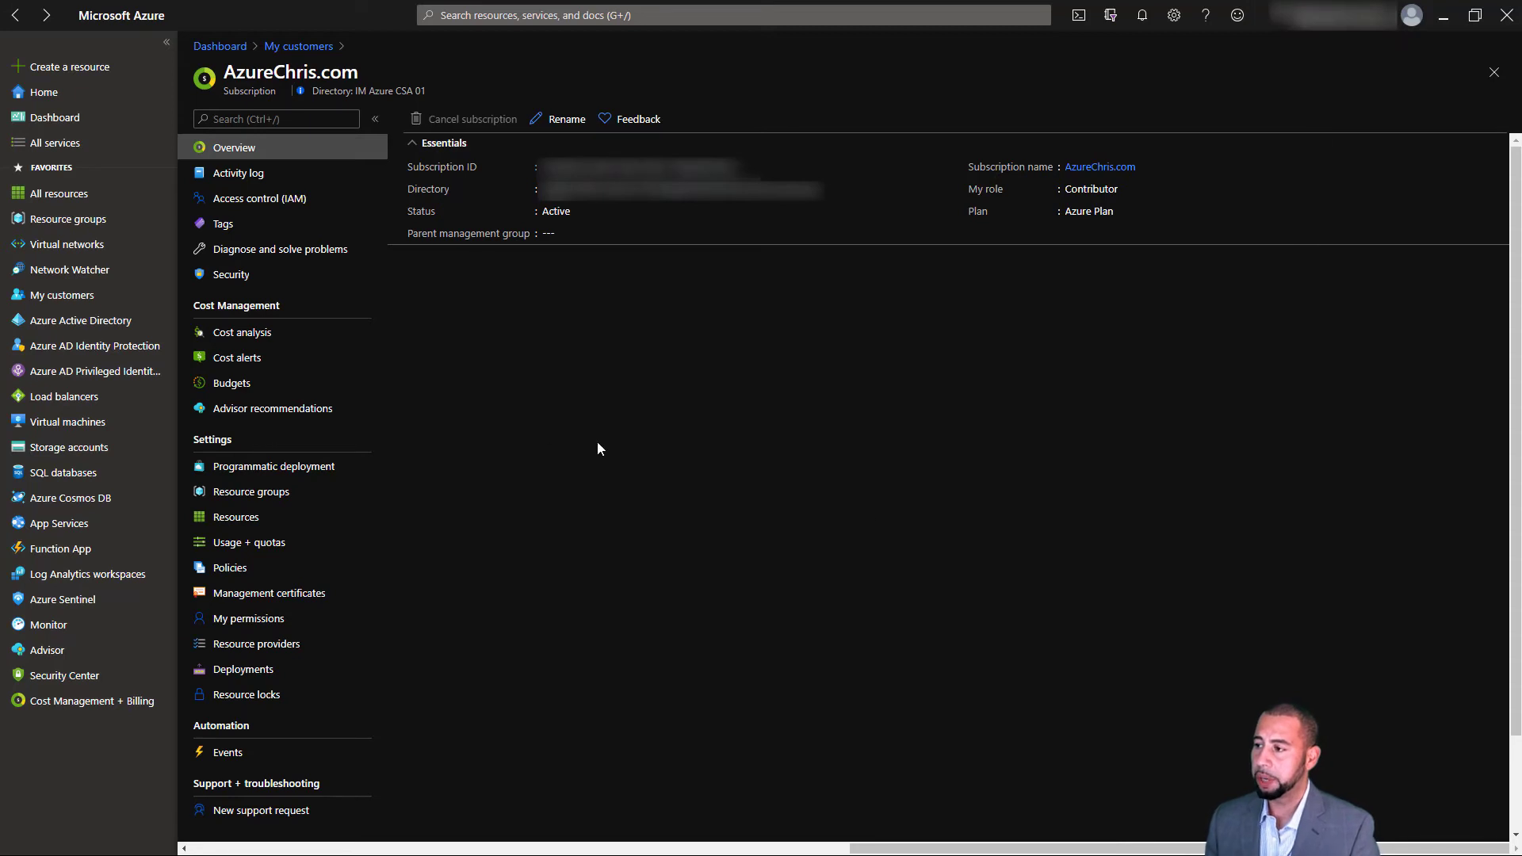
pyautogui.click(231, 336)
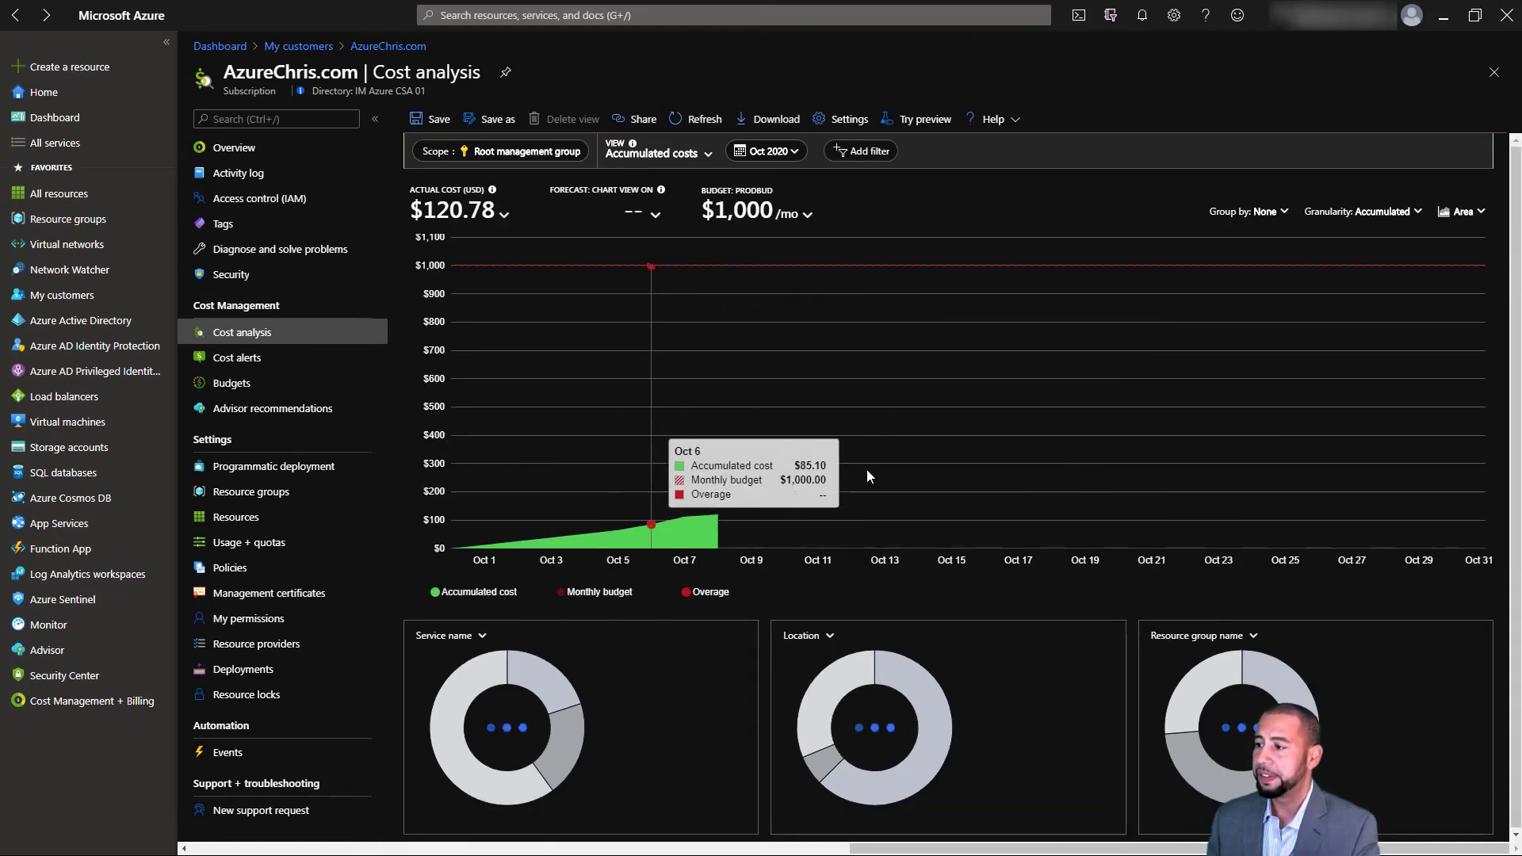
pyautogui.click(253, 360)
pyautogui.click(257, 386)
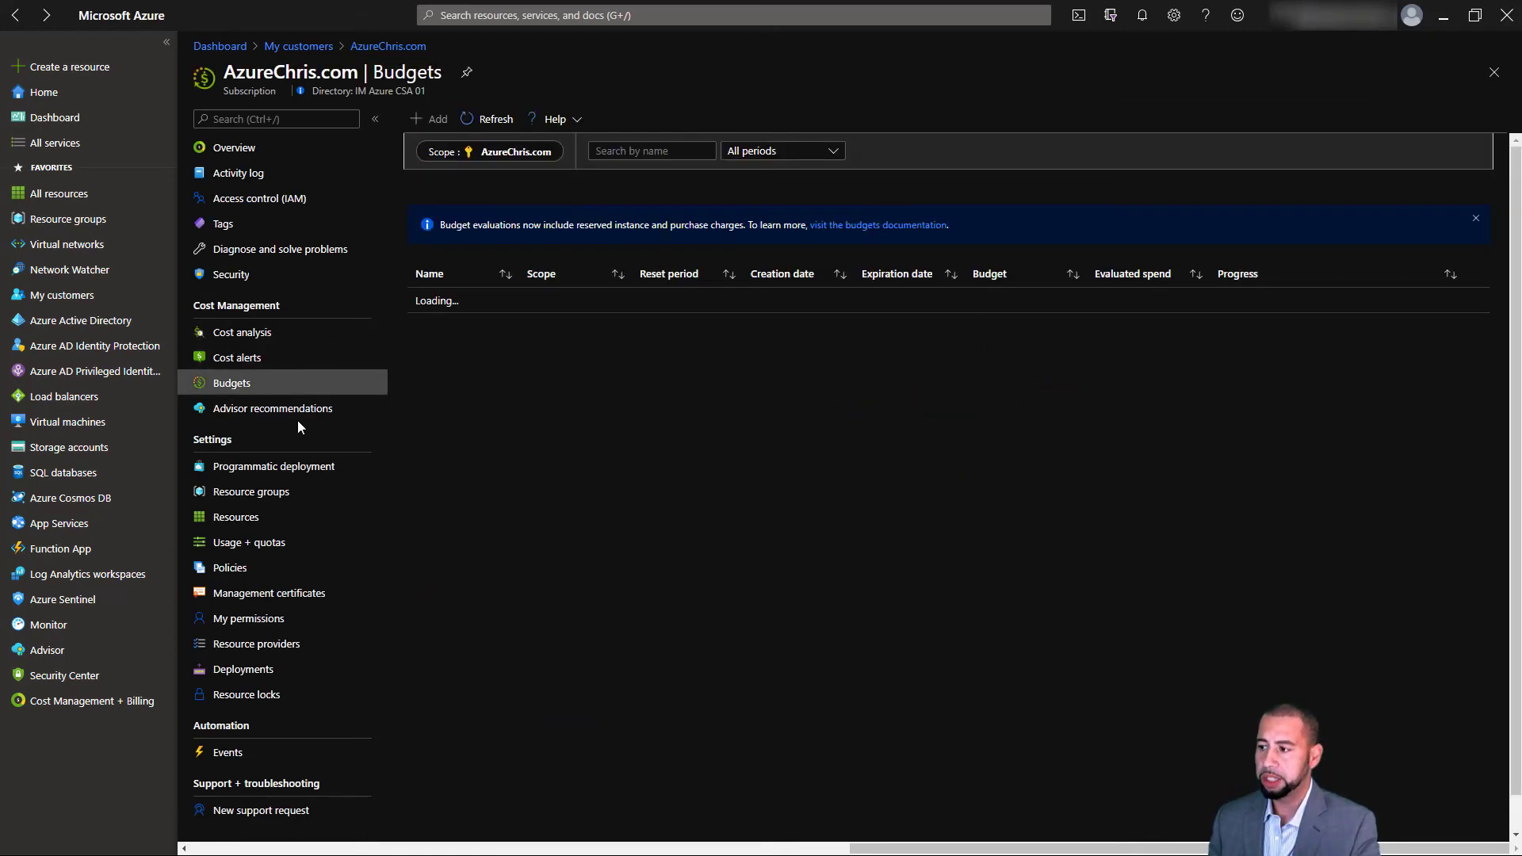
pyautogui.click(317, 411)
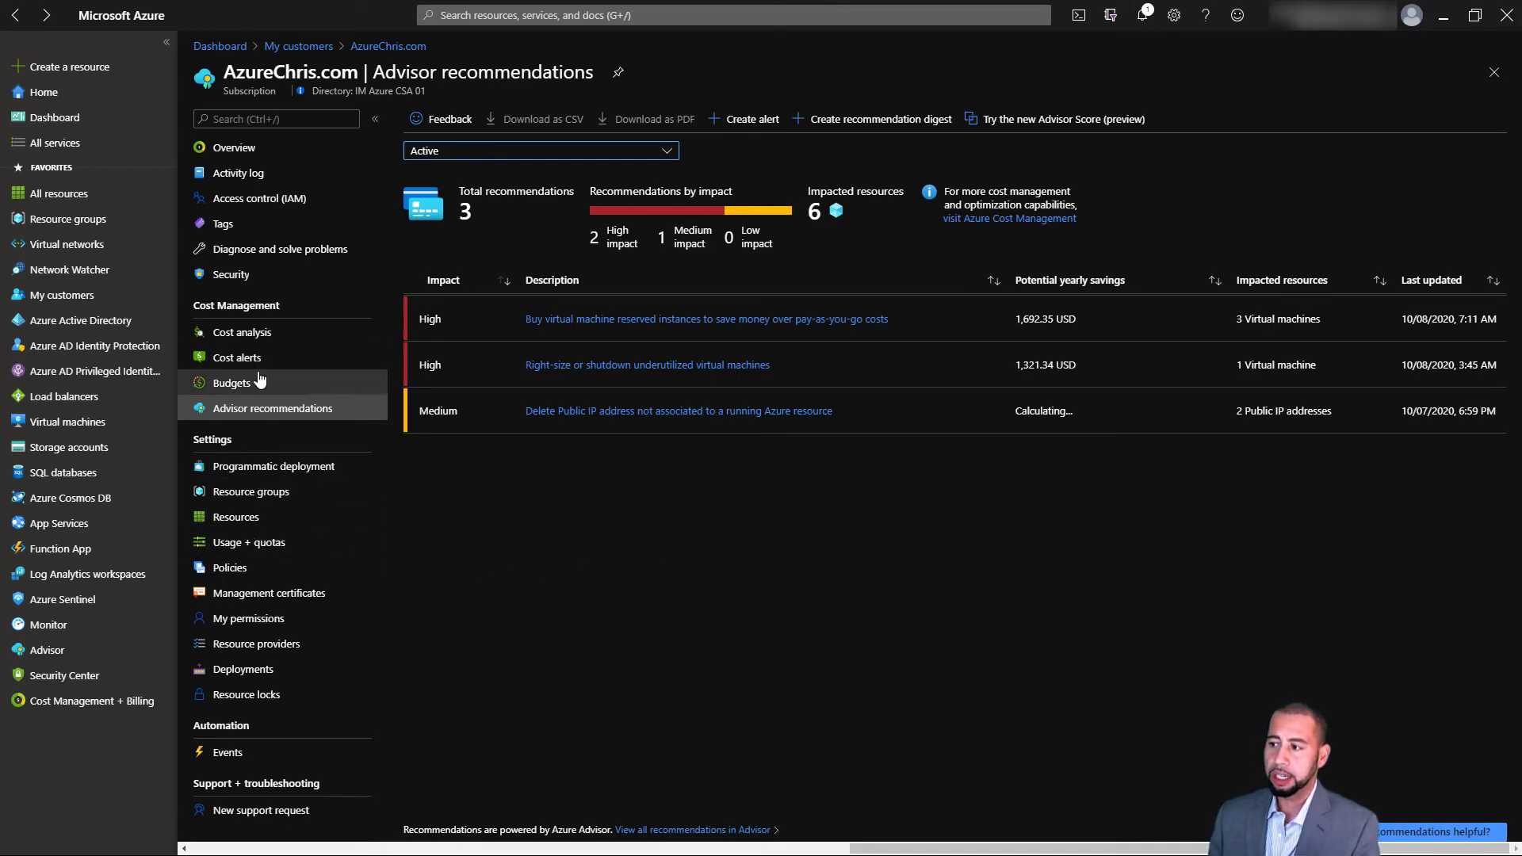
# - Browse the subscription's resource groups, examine the resources in Production_RG and view the ACAD02 virtual machine's overview
pyautogui.click(307, 502)
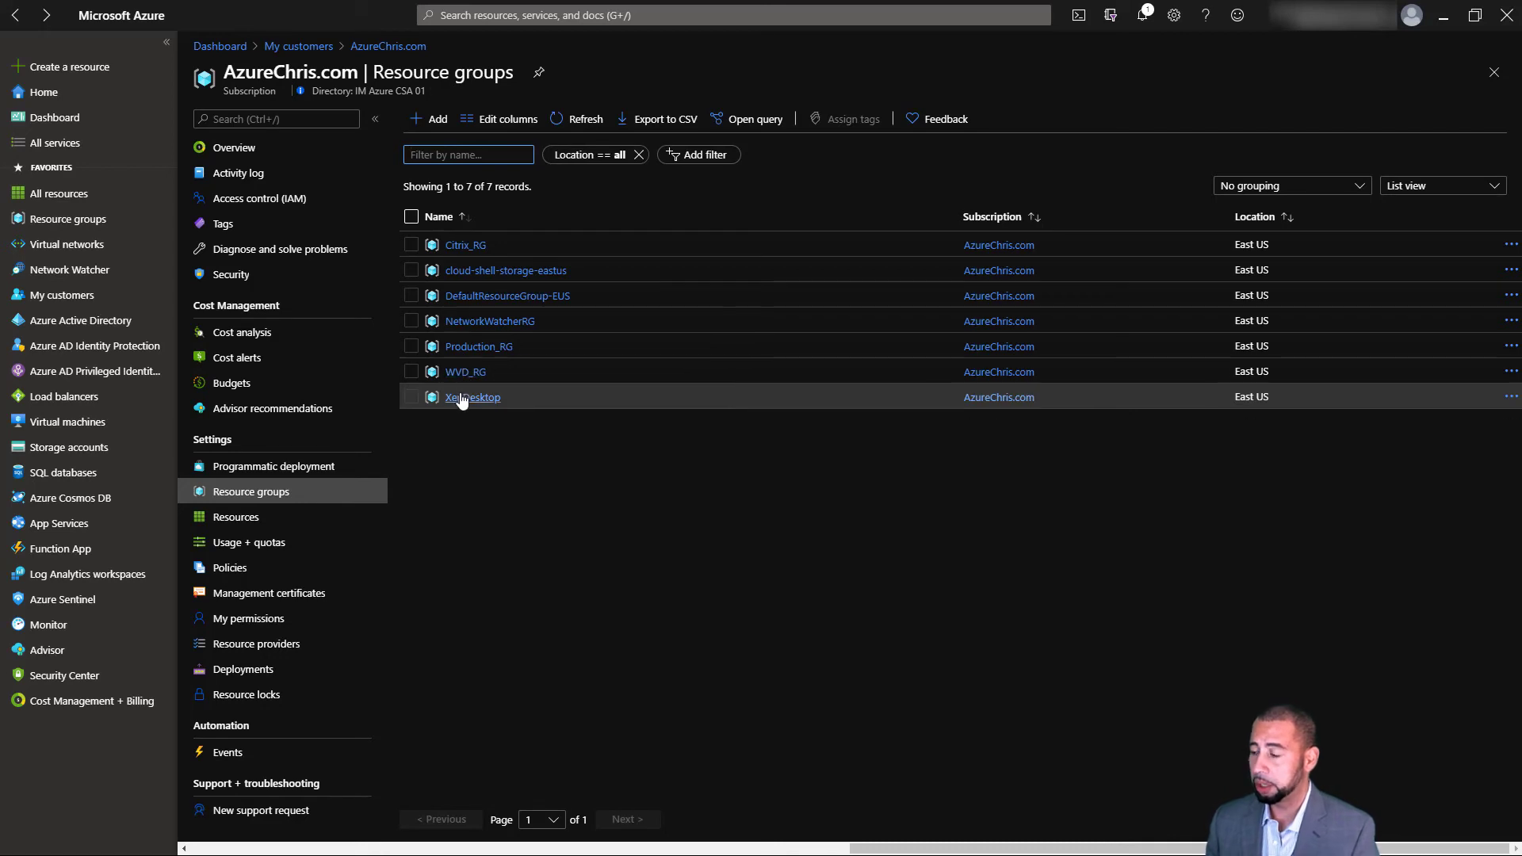
pyautogui.click(479, 347)
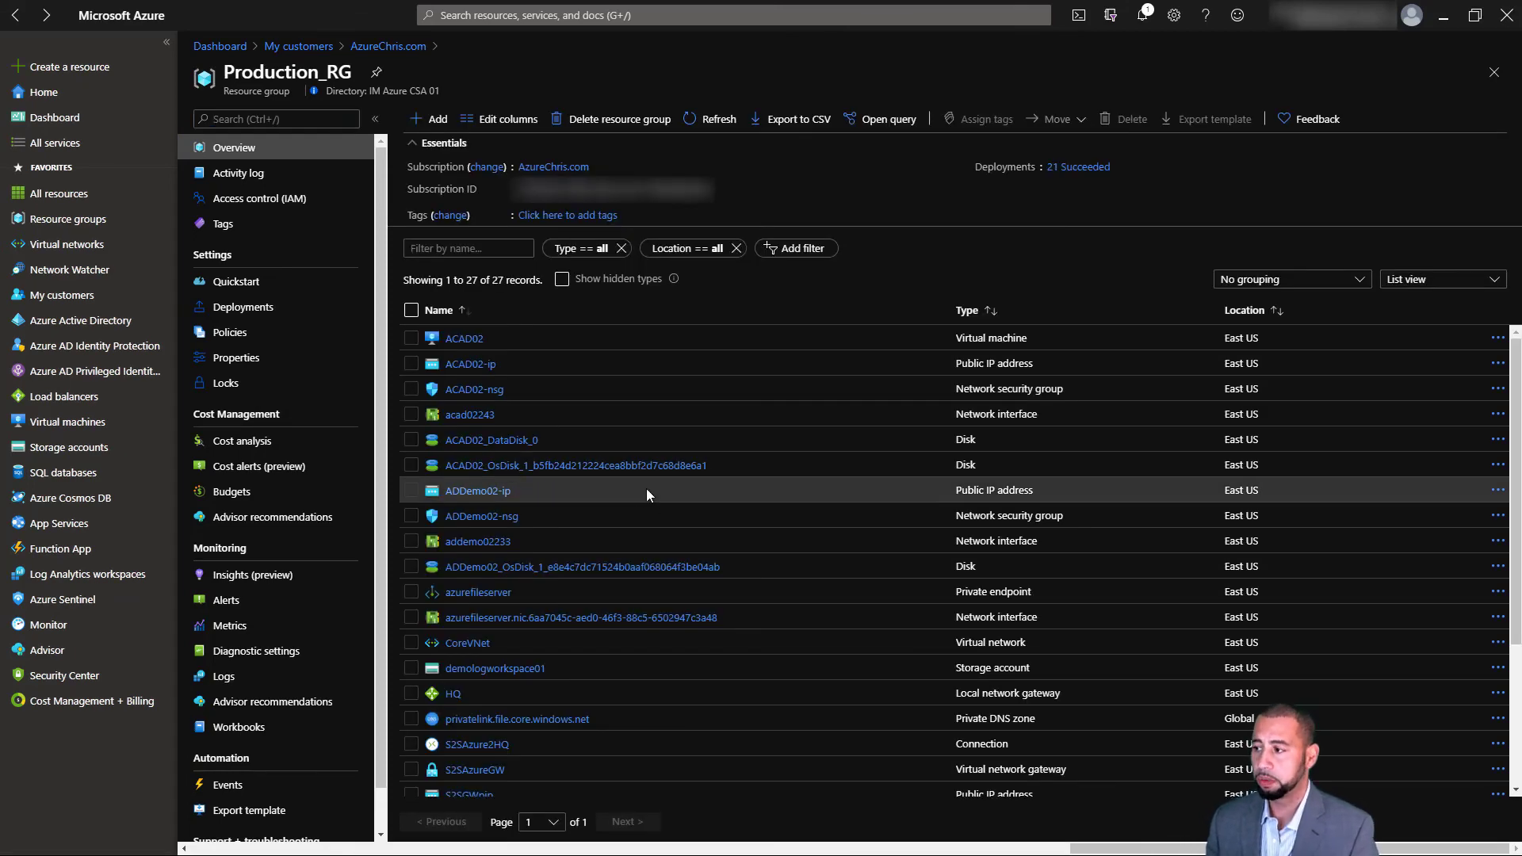
pyautogui.scroll(-3, 593, 456)
pyautogui.scroll(3, 609, 617)
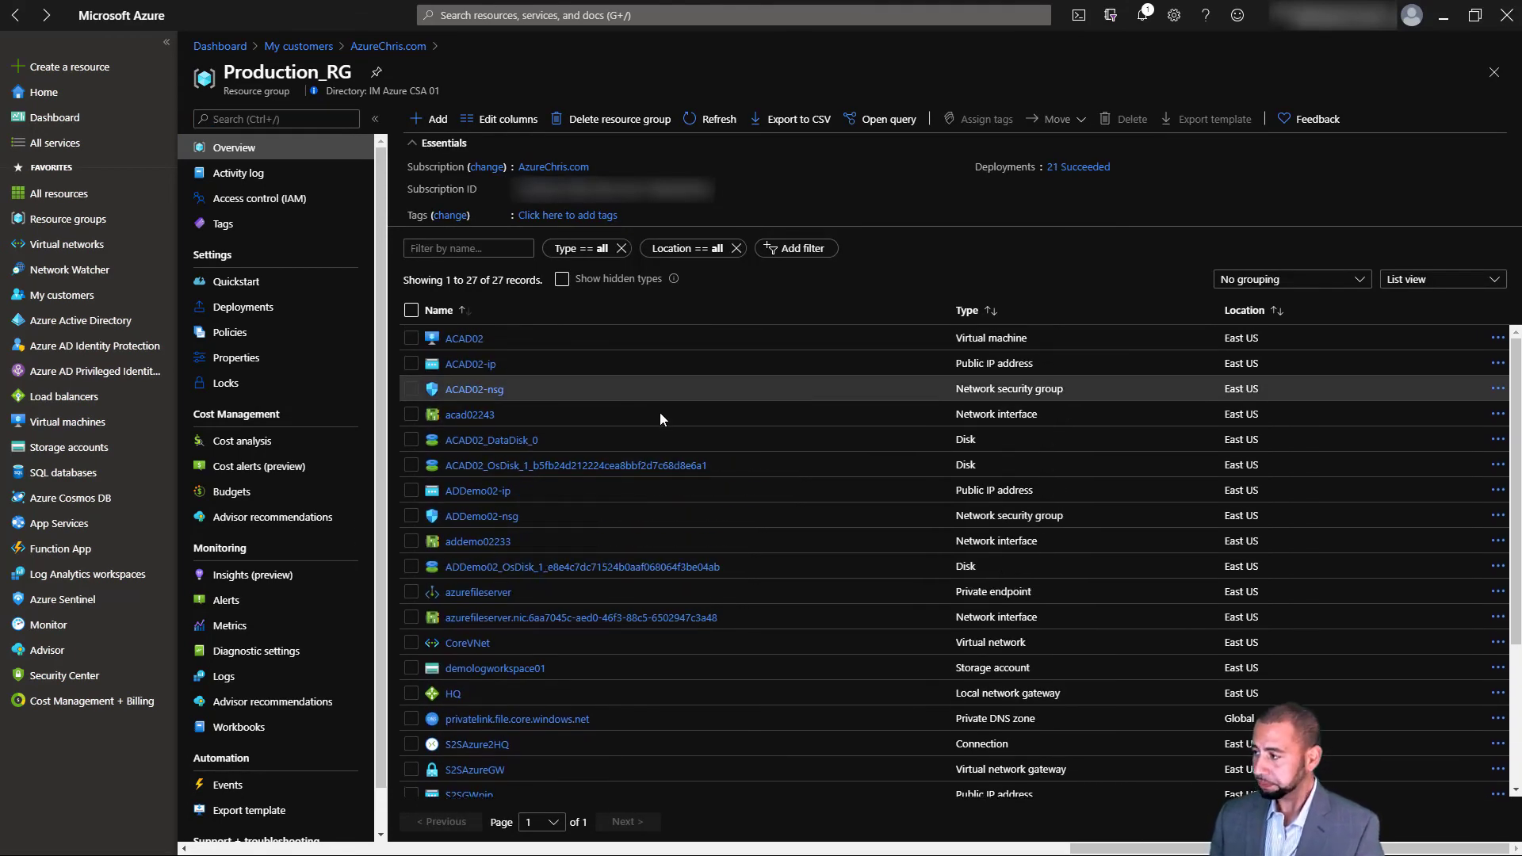
pyautogui.click(466, 340)
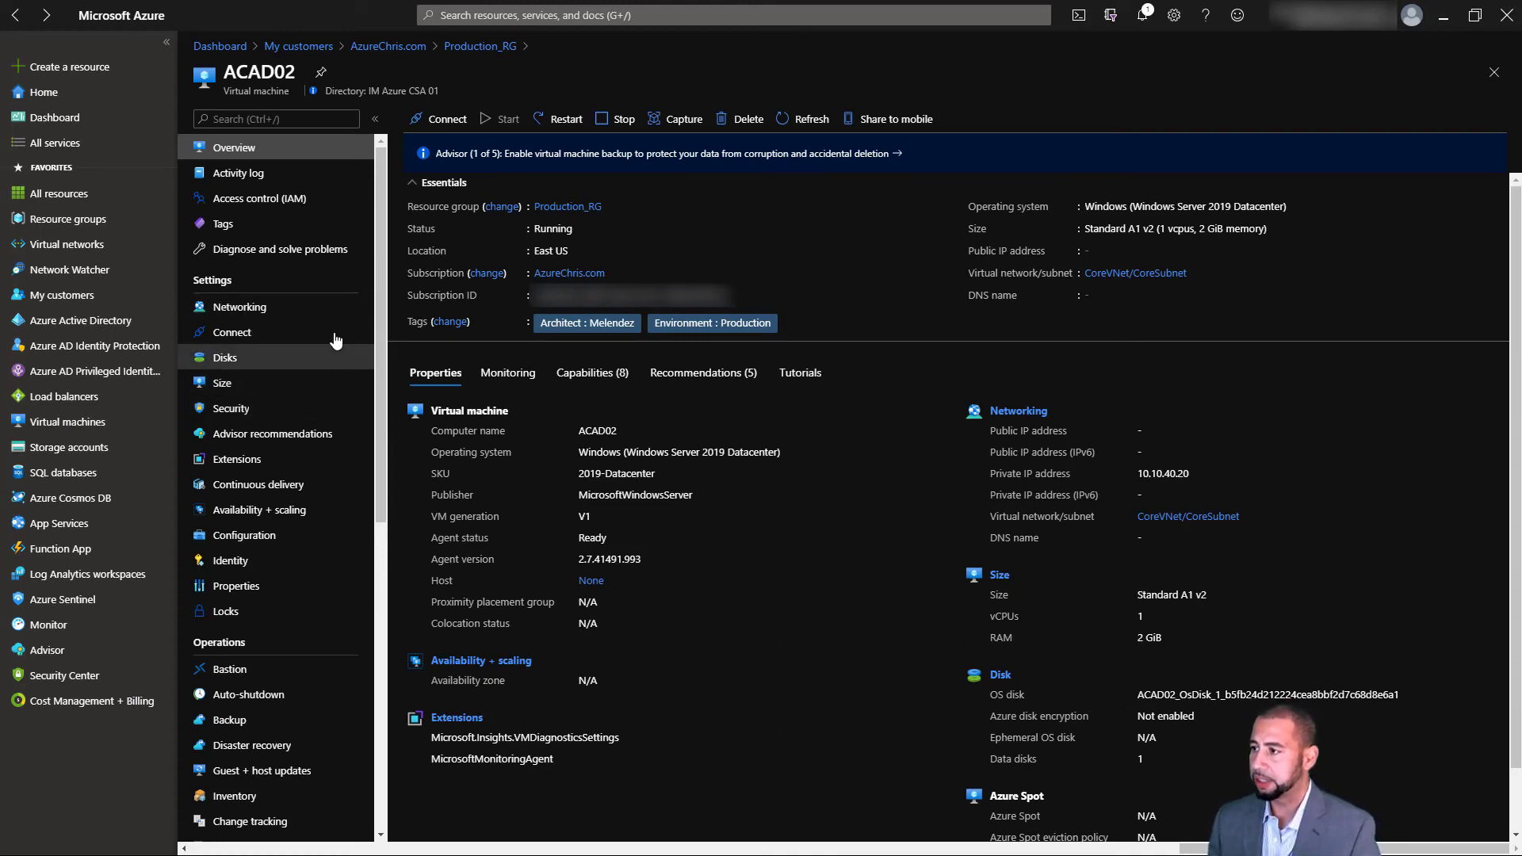
# - Return to Production_RG and look at the Marketplace options for adding a resource without creating one
pyautogui.click(471, 47)
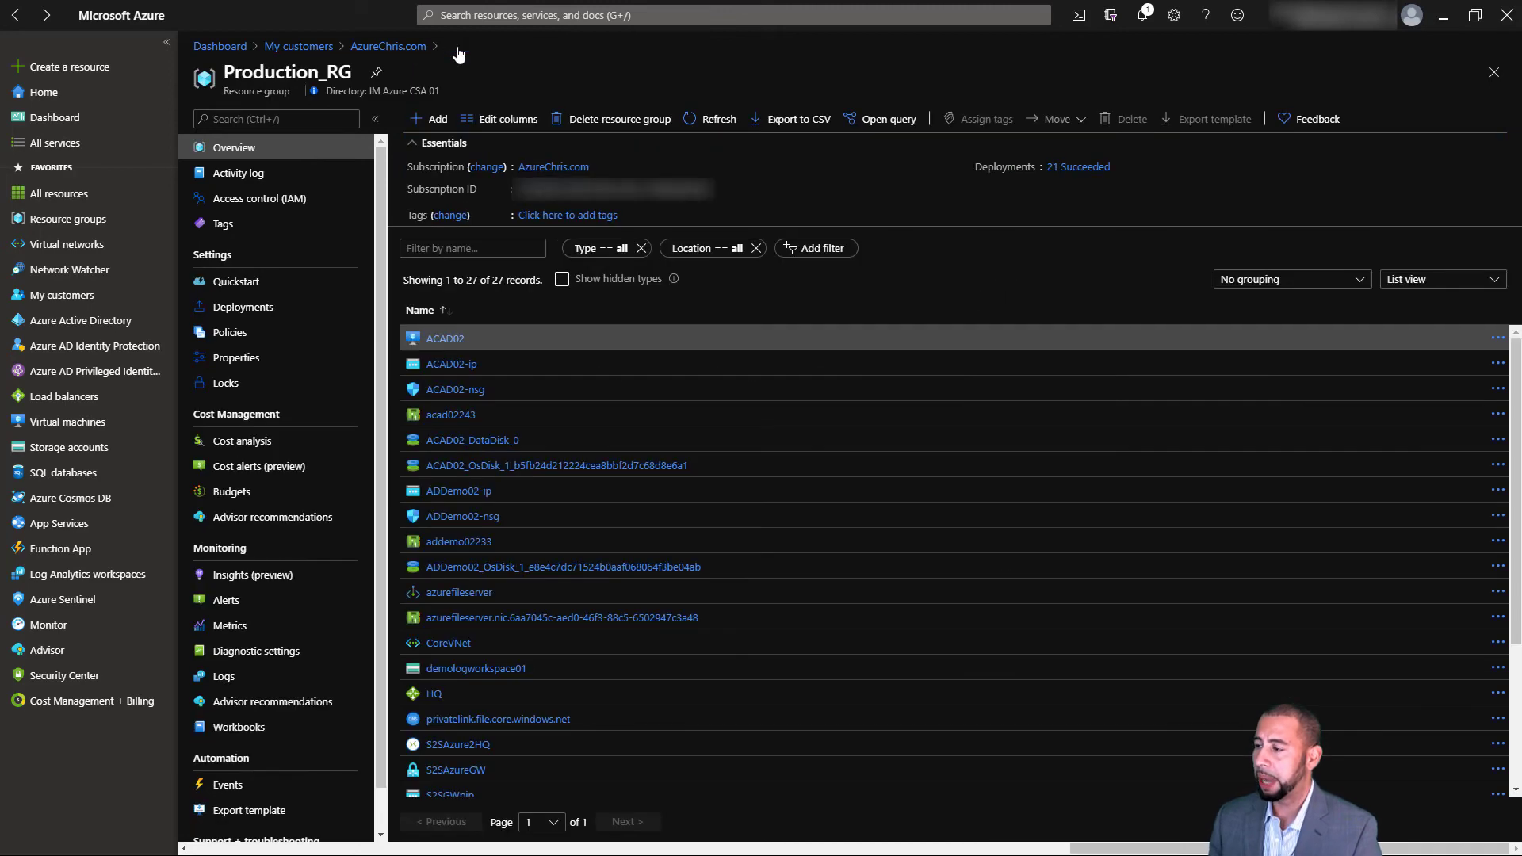
pyautogui.click(431, 119)
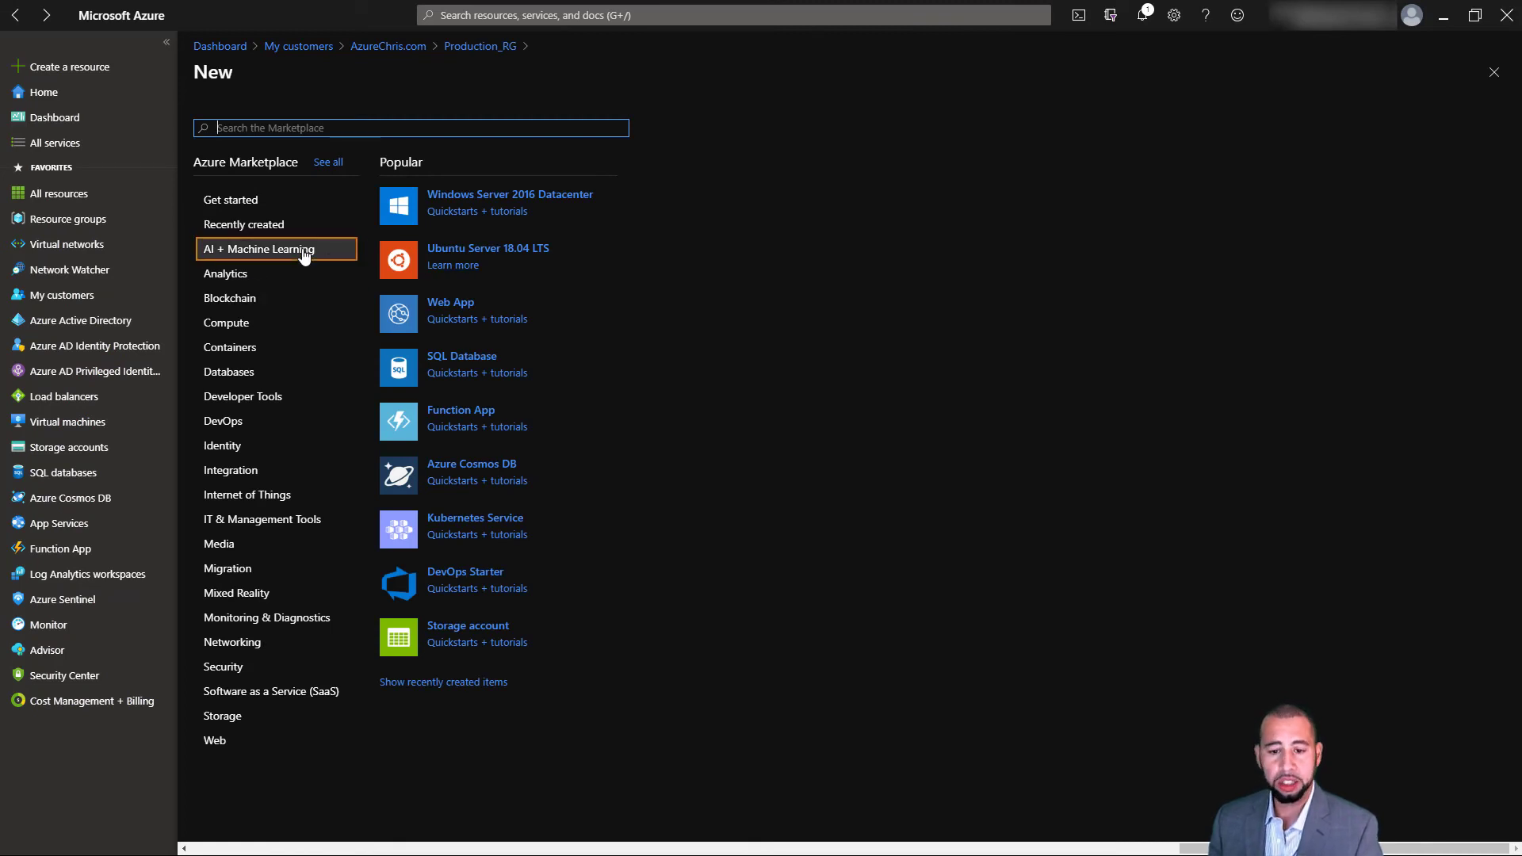
pyautogui.click(492, 52)
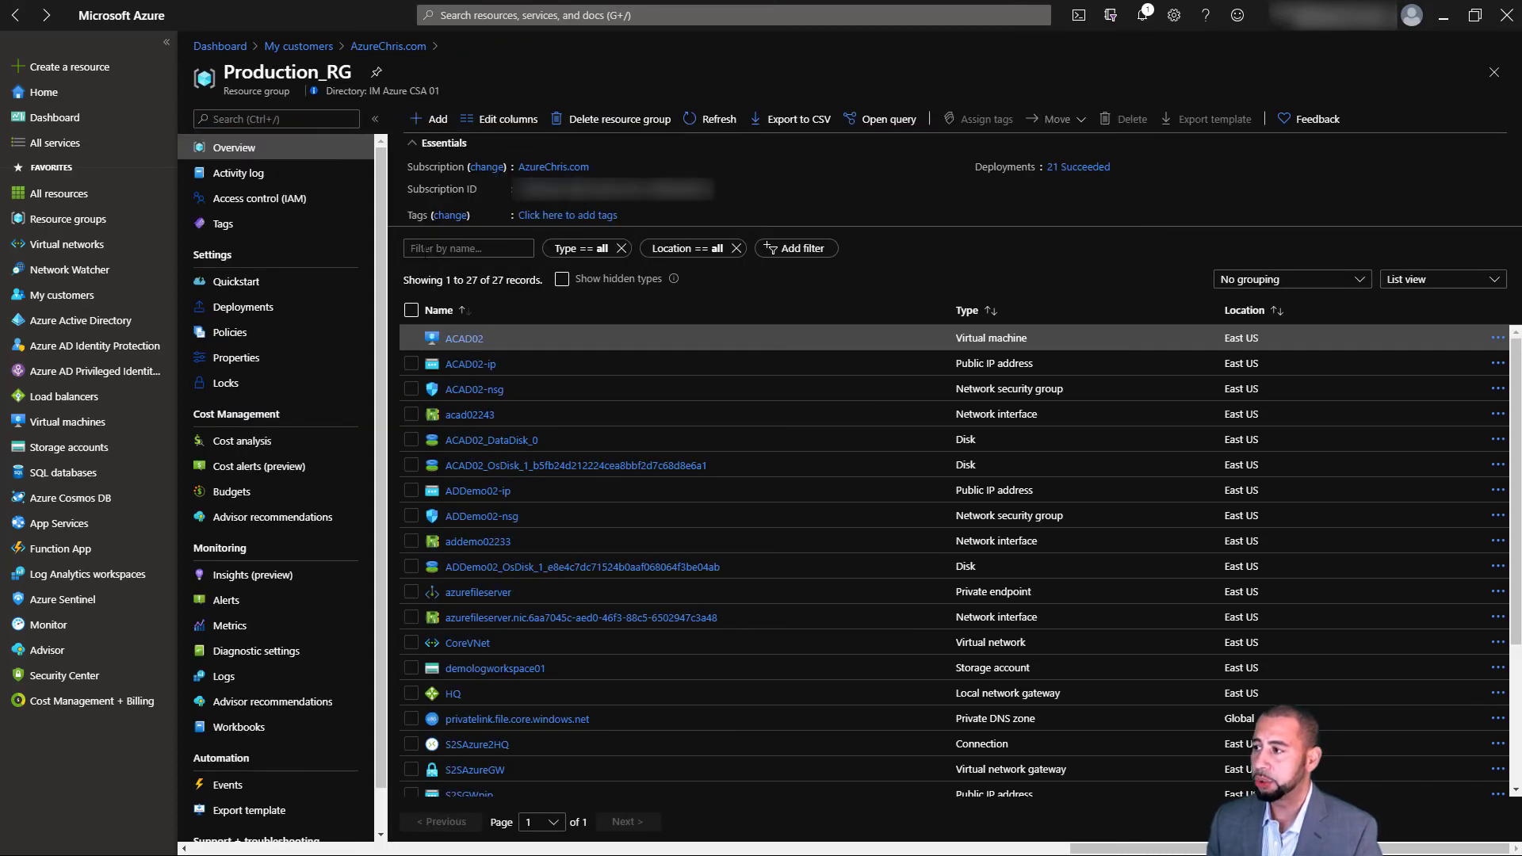
# - Review all resources and the policy compliance of the AzureChris.com subscription, ending on the subscription's overview
pyautogui.click(383, 48)
pyautogui.click(266, 523)
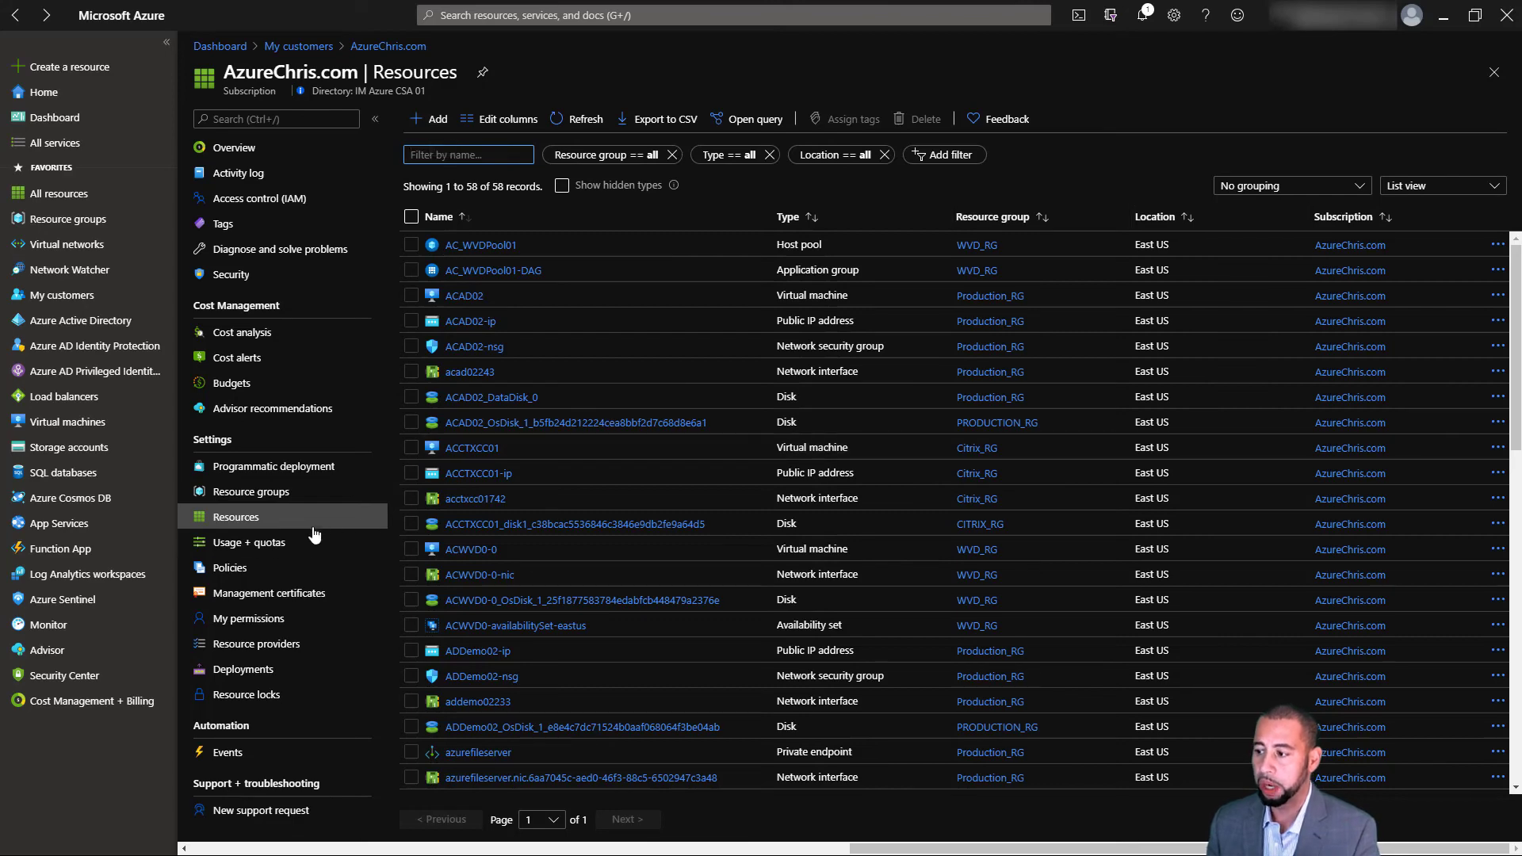
pyautogui.click(230, 567)
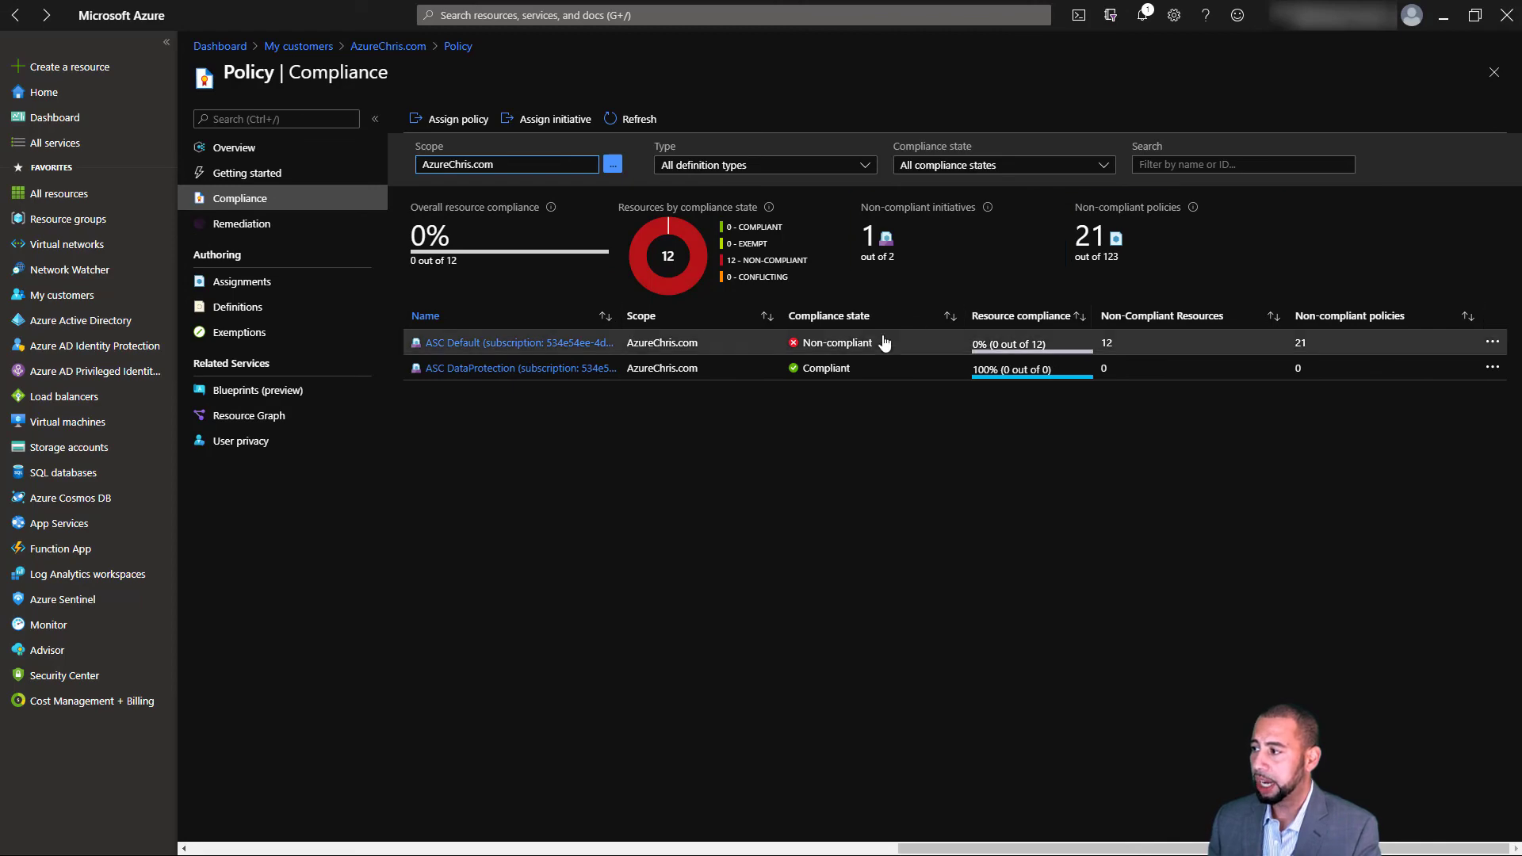
pyautogui.click(423, 49)
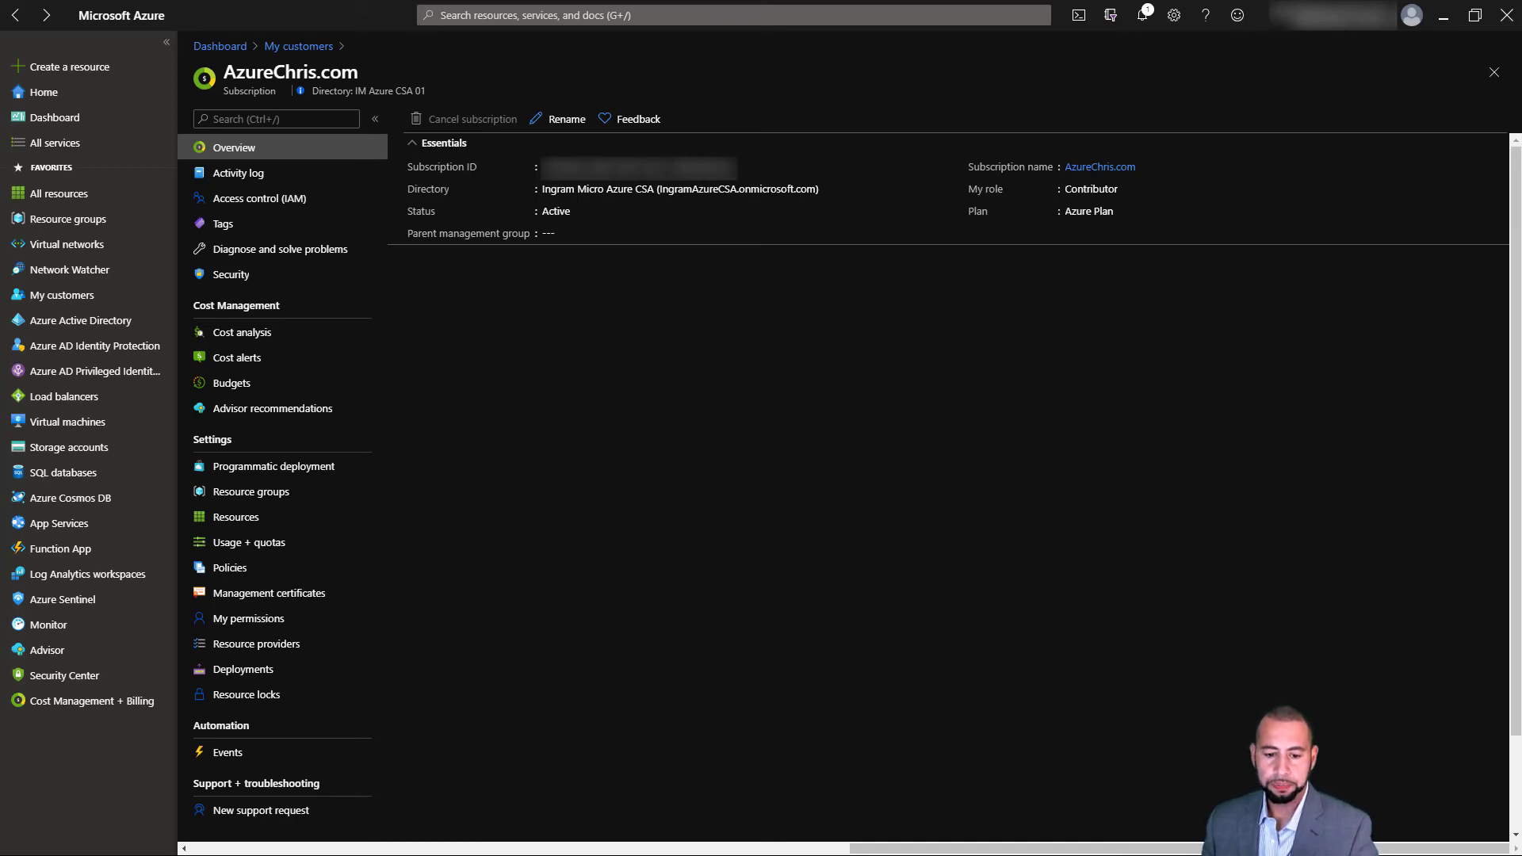
# - Switch to the browser and follow the link to the Create a Managed Service offer documentation from the 10 Steps to get started with Azure article
pyautogui.hotkey('alt', 'Tab')
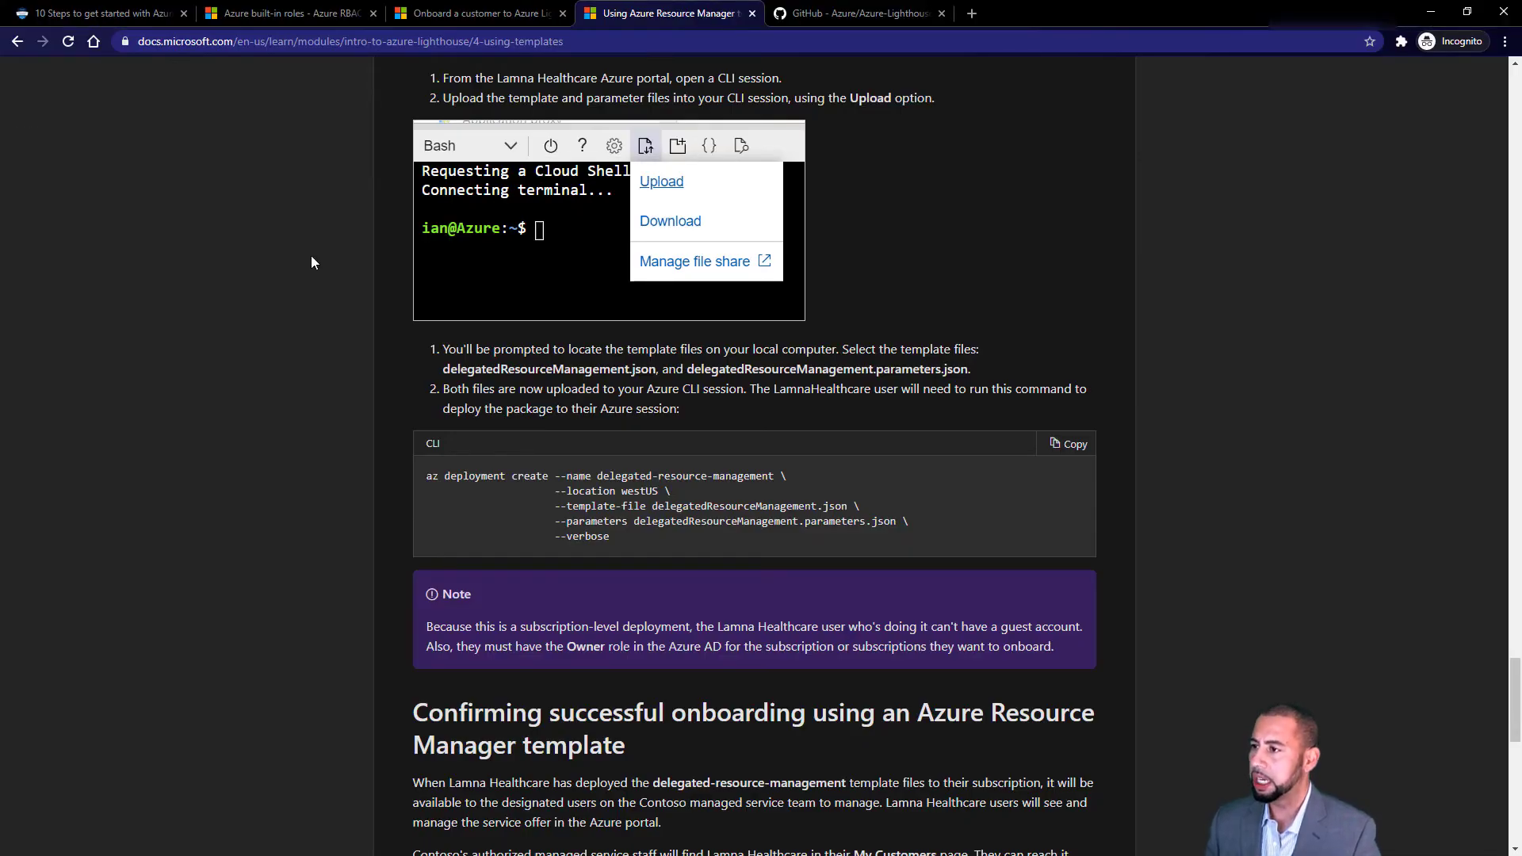
pyautogui.click(136, 16)
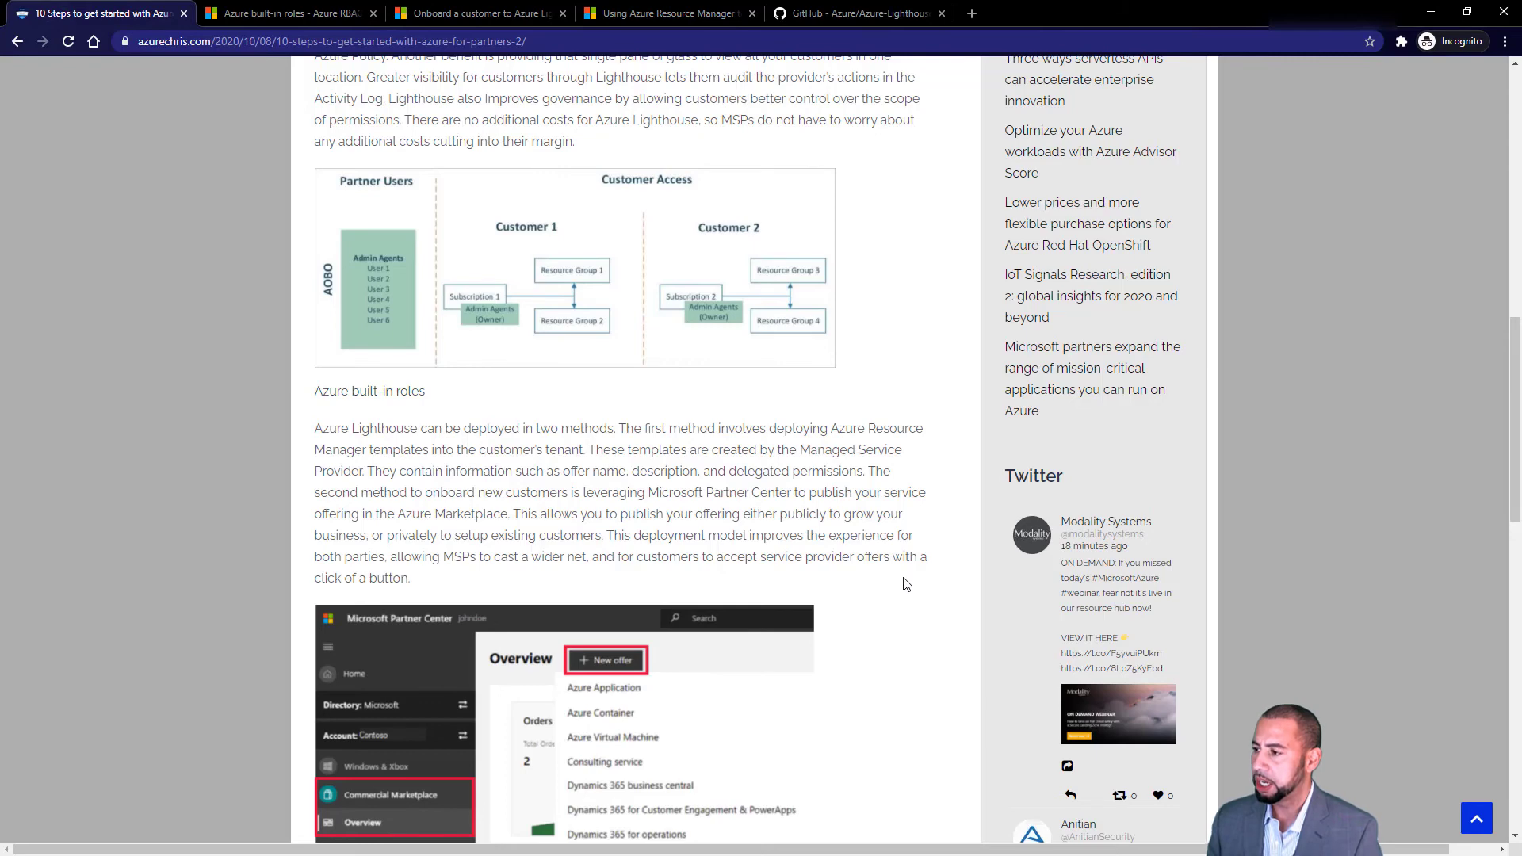
pyautogui.scroll(-4, 906, 584)
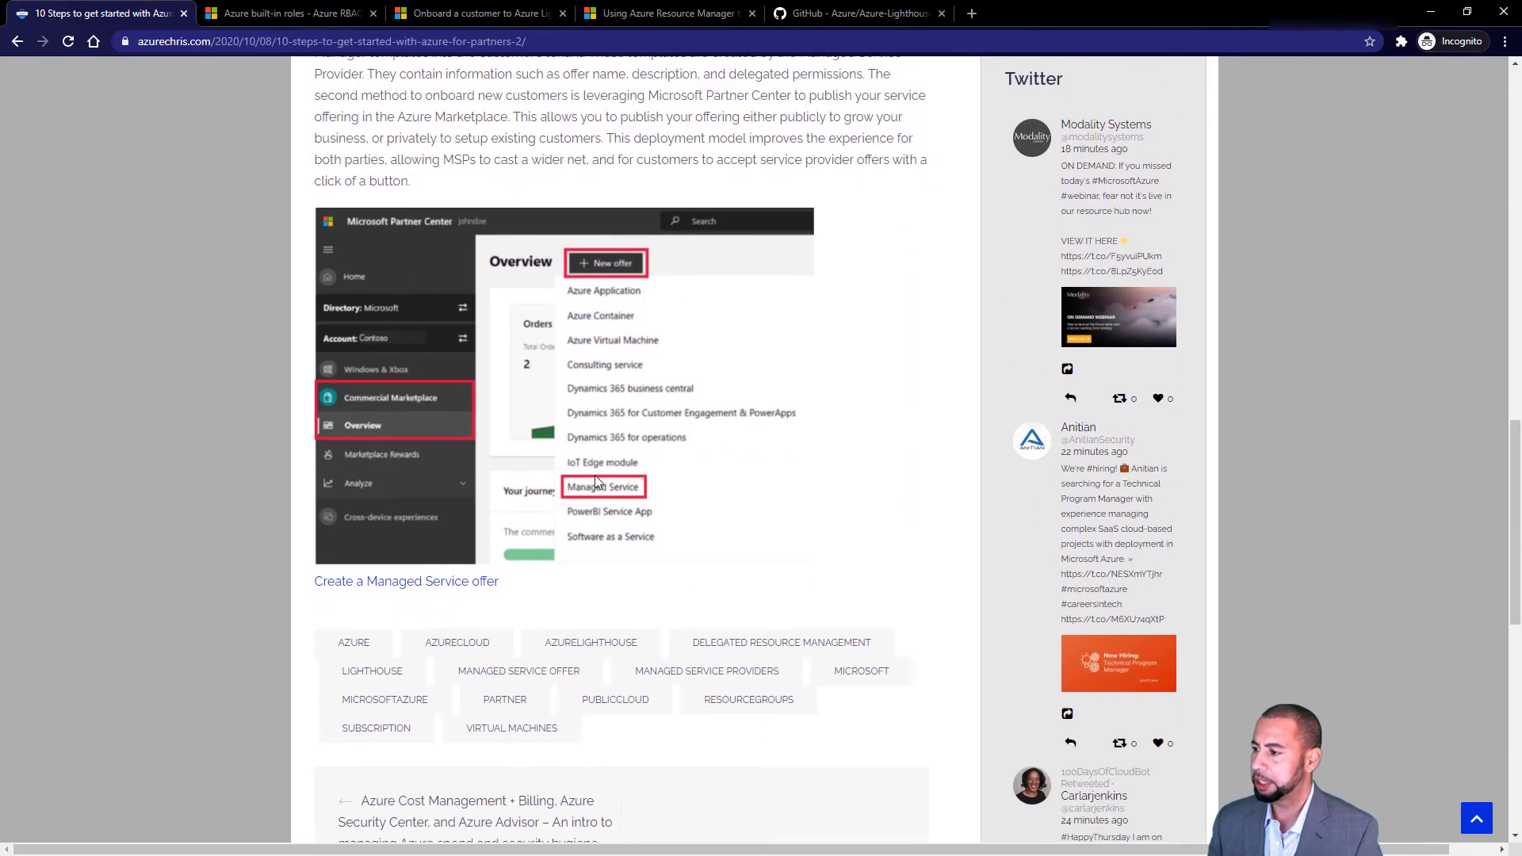
pyautogui.scroll(-1, 607, 476)
pyautogui.click(481, 509)
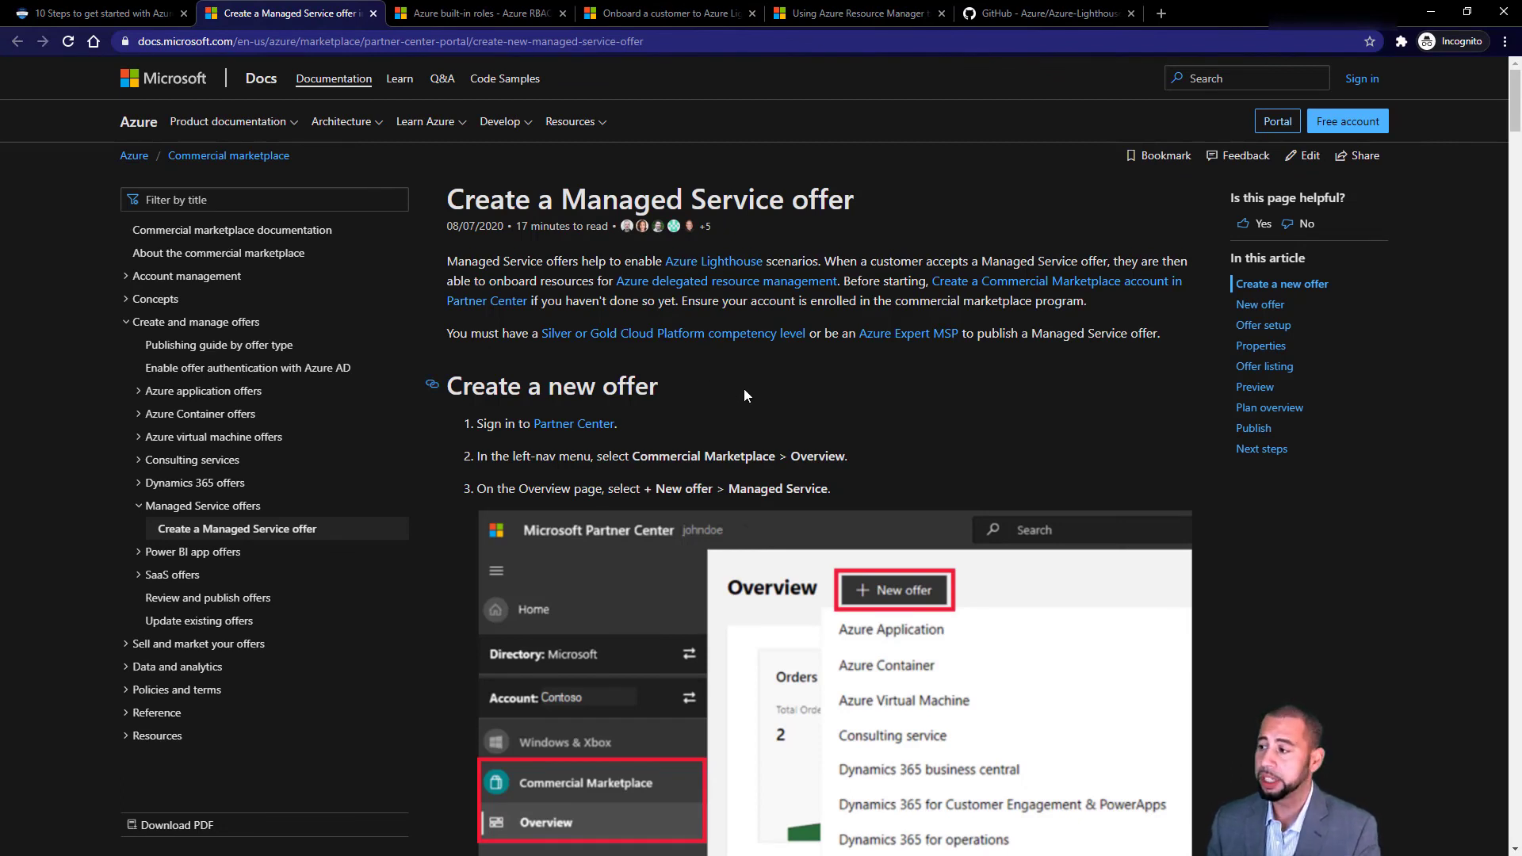
# - Read the managed service offer instructions from signing in to Partner Center through the offer setup, properties and offer listing sections
pyautogui.moveTo(626, 421); pyautogui.dragTo(532, 423)
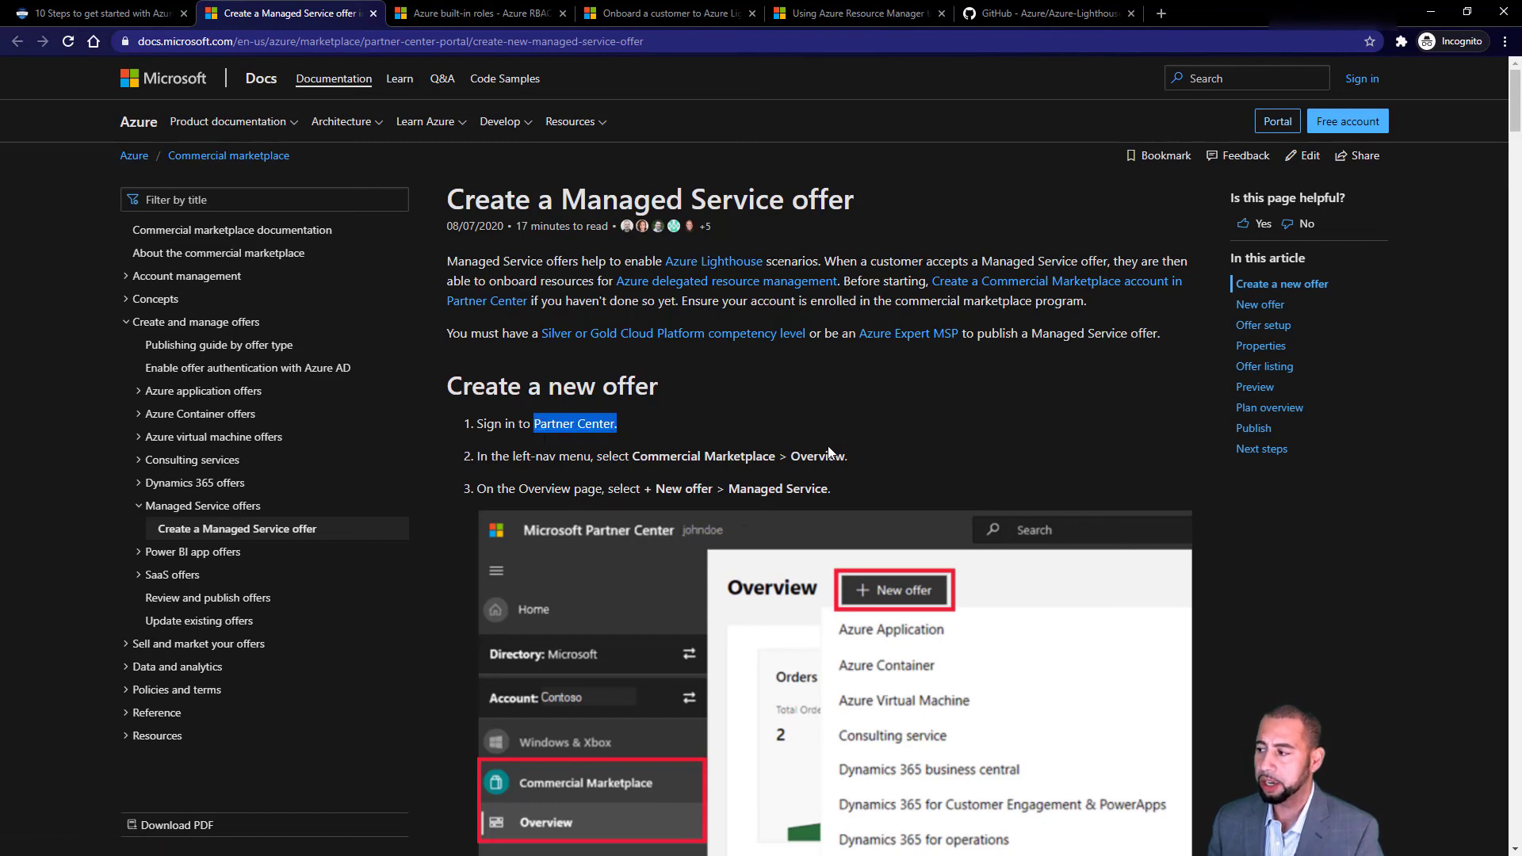
pyautogui.scroll(-2, 821, 446)
pyautogui.scroll(-2, 524, 476)
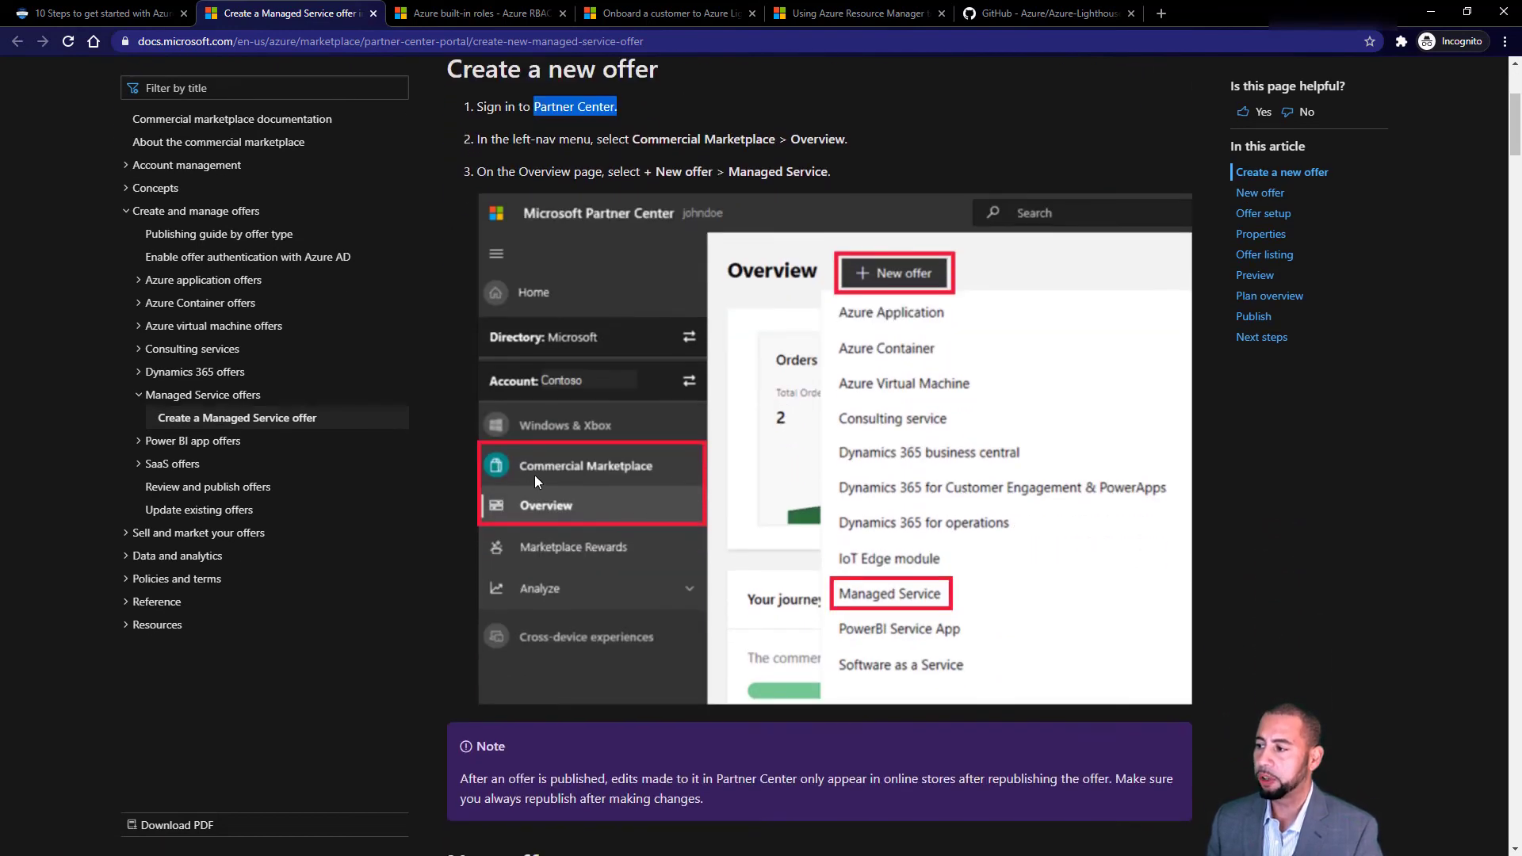
pyautogui.scroll(-15, 887, 495)
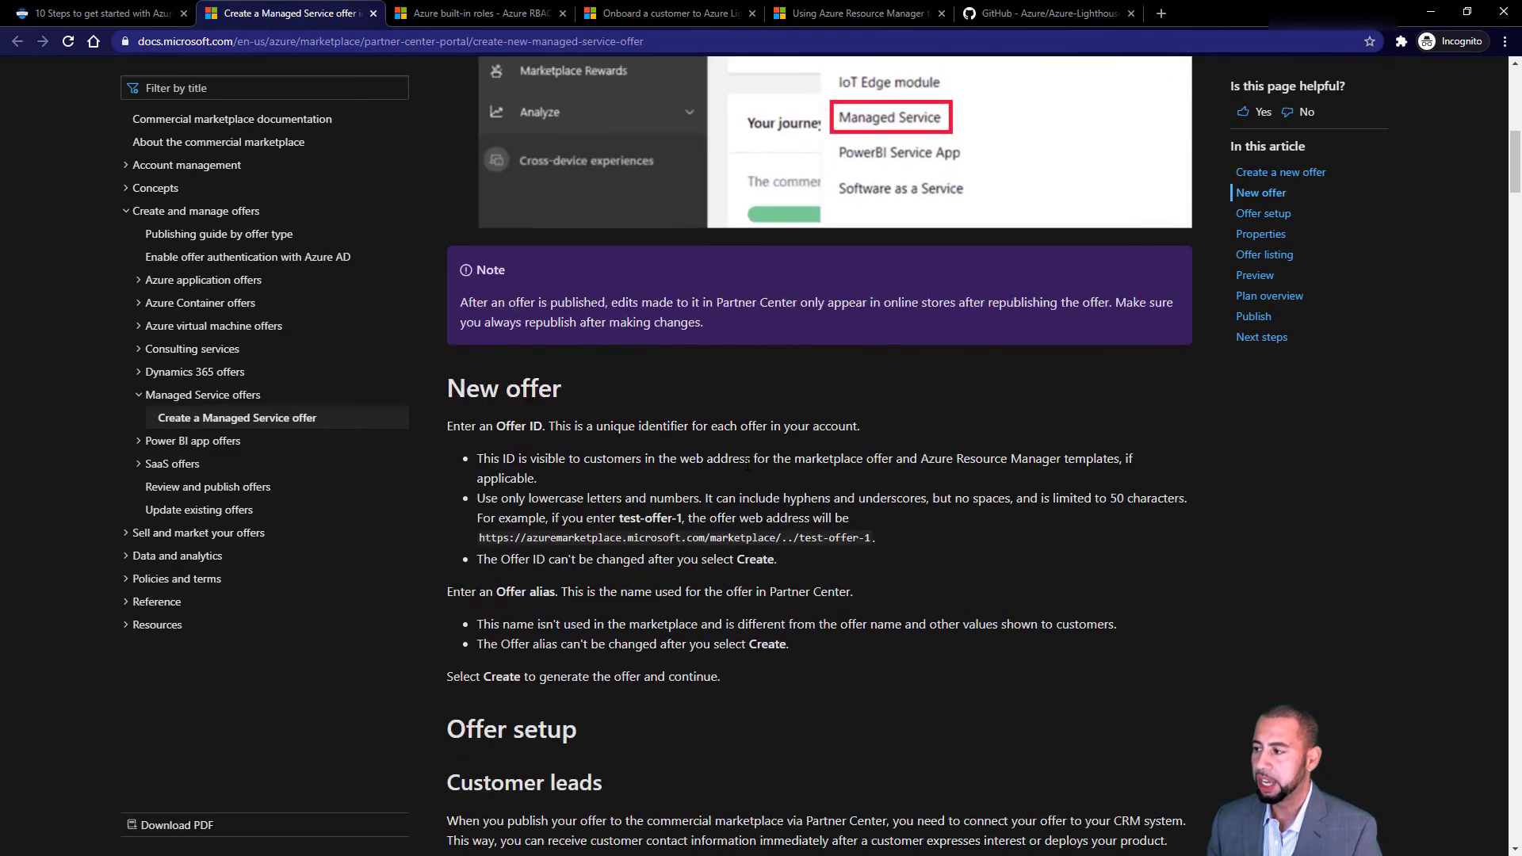
pyautogui.scroll(-5, 851, 478)
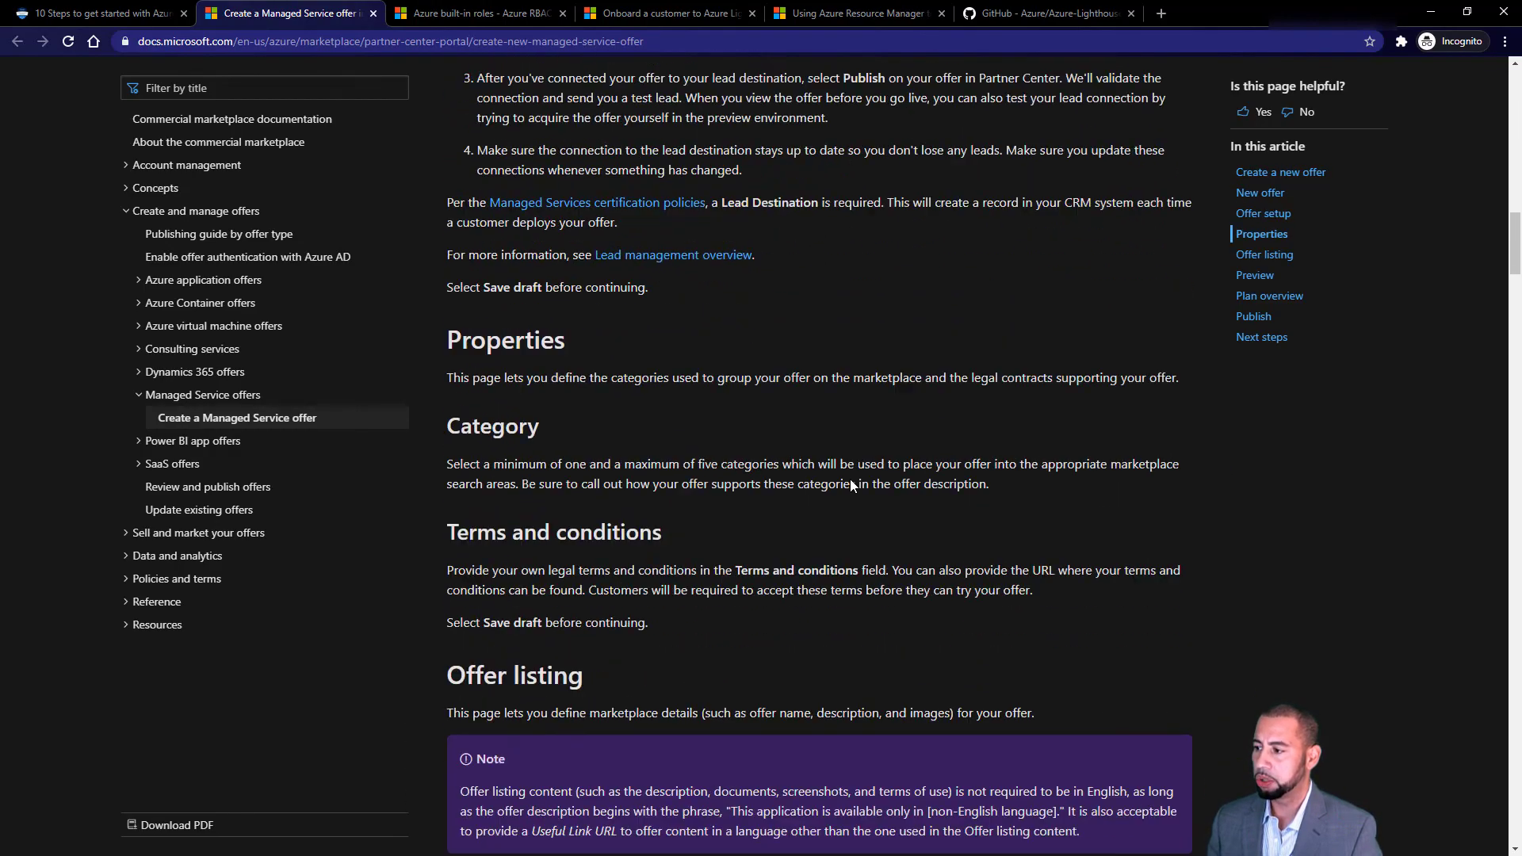
pyautogui.scroll(-2, 778, 493)
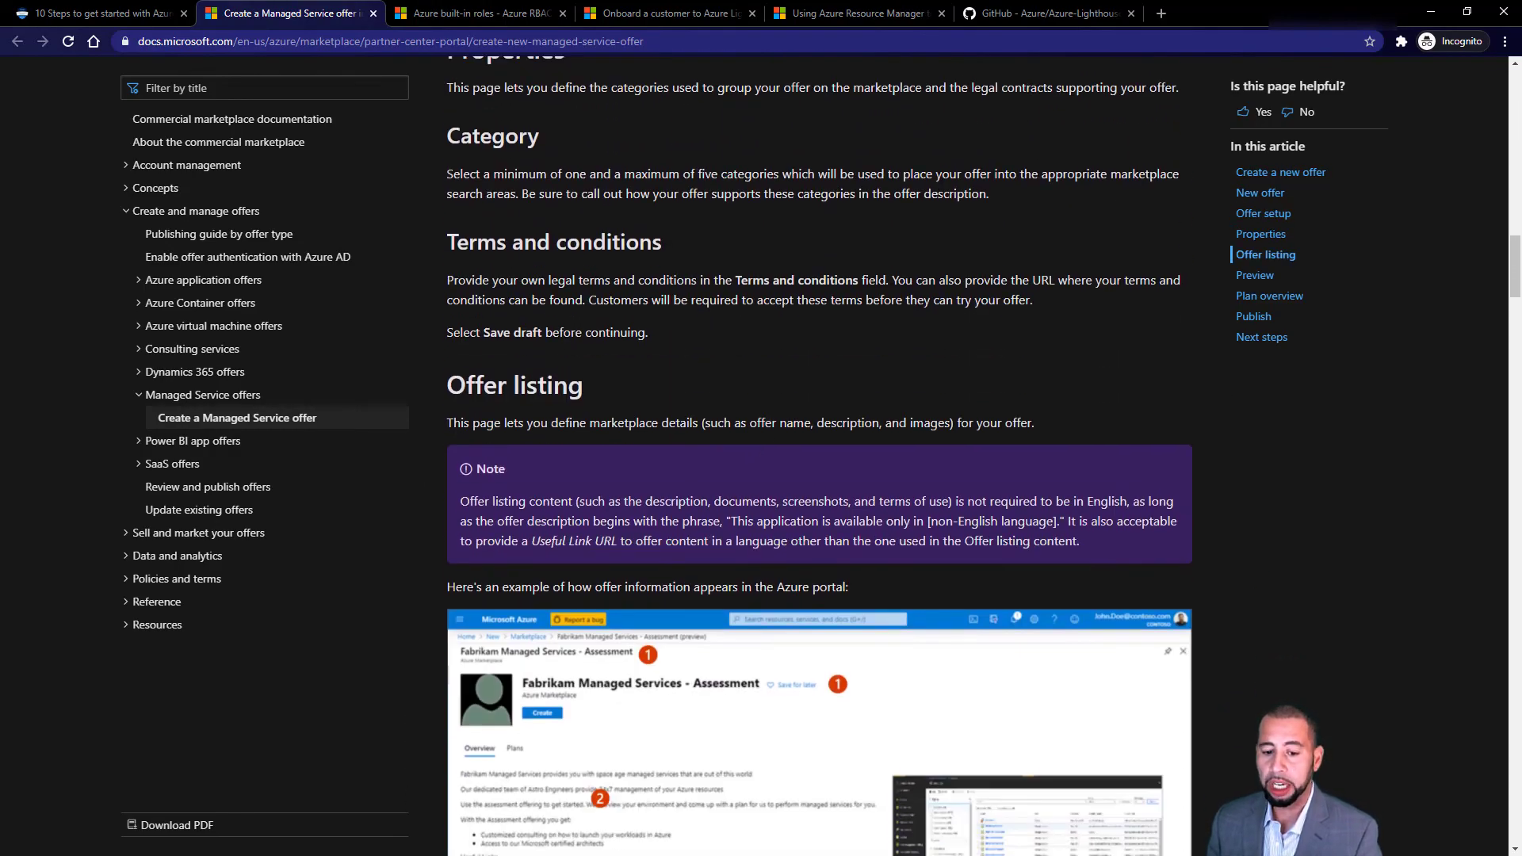
# - Switch back to the Azure portal and open the service provider offers page in Azure Lighthouse
pyautogui.hotkey('alt', 'Tab')
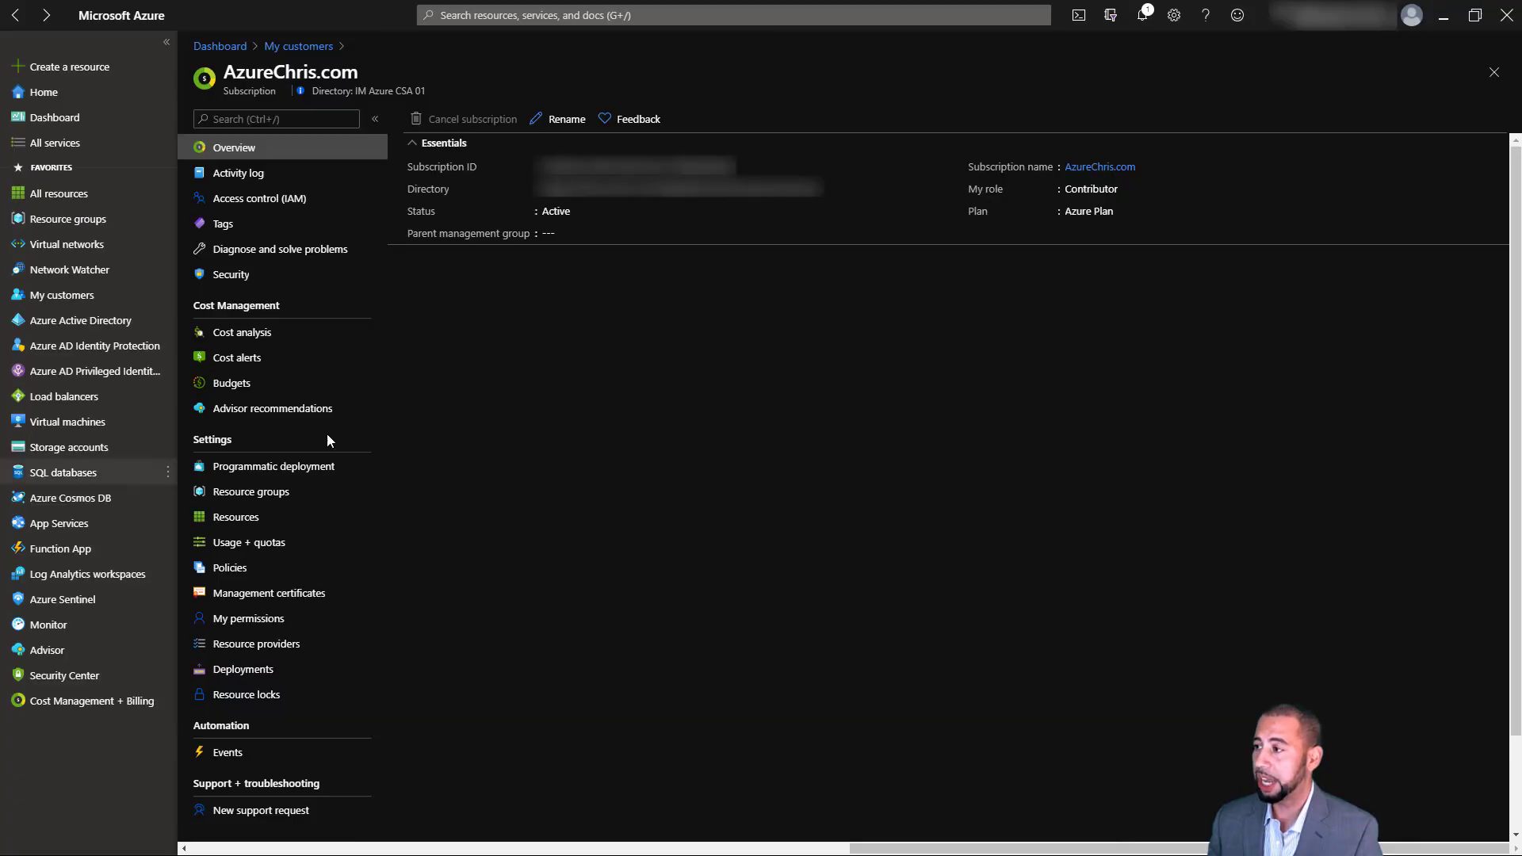
pyautogui.click(1339, 15)
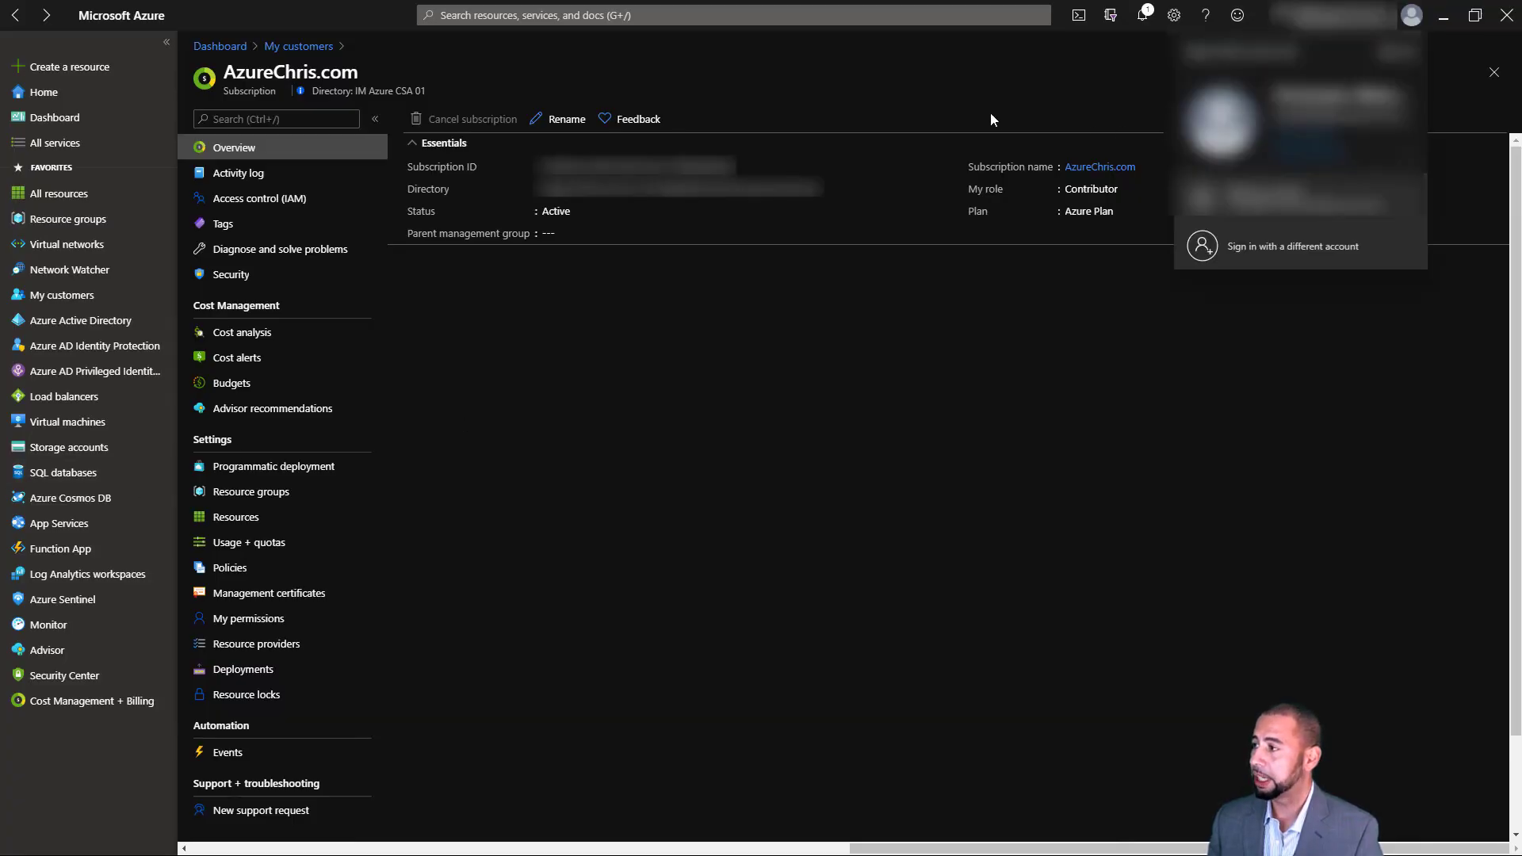
pyautogui.click(538, 15)
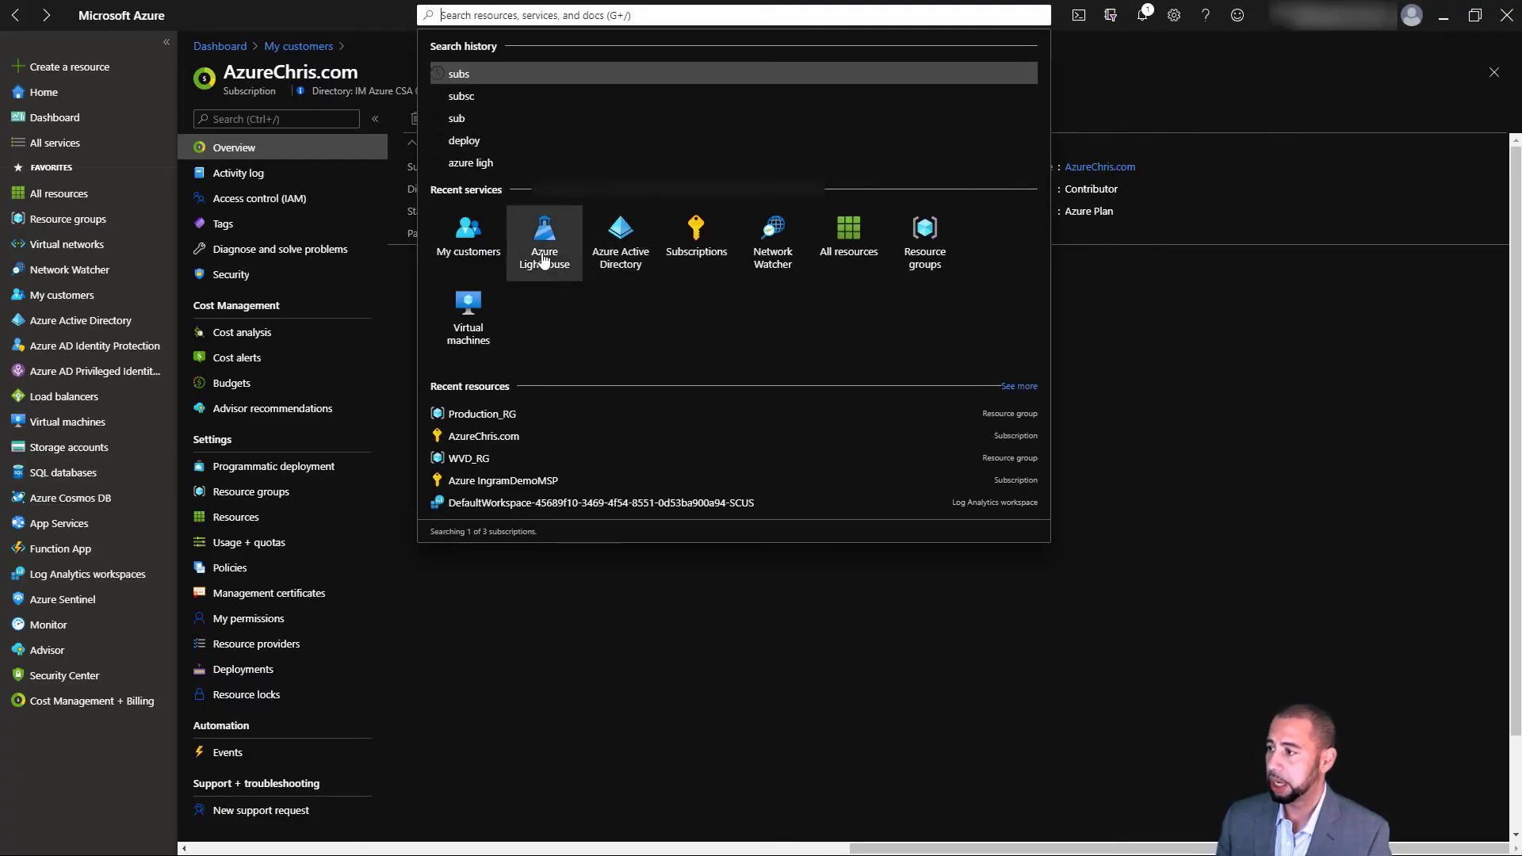
pyautogui.click(544, 245)
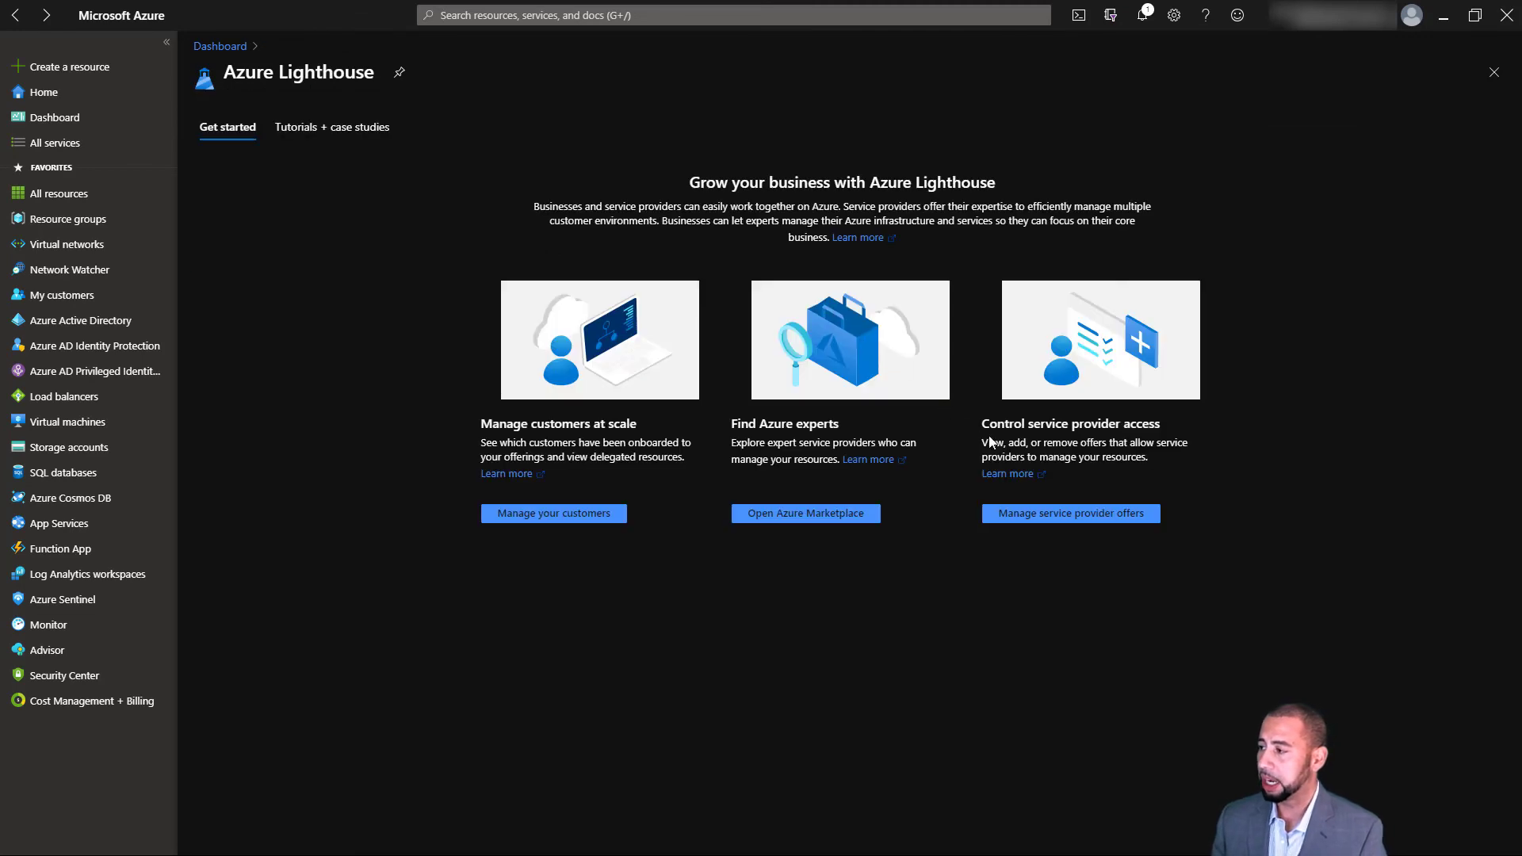
pyautogui.click(1054, 514)
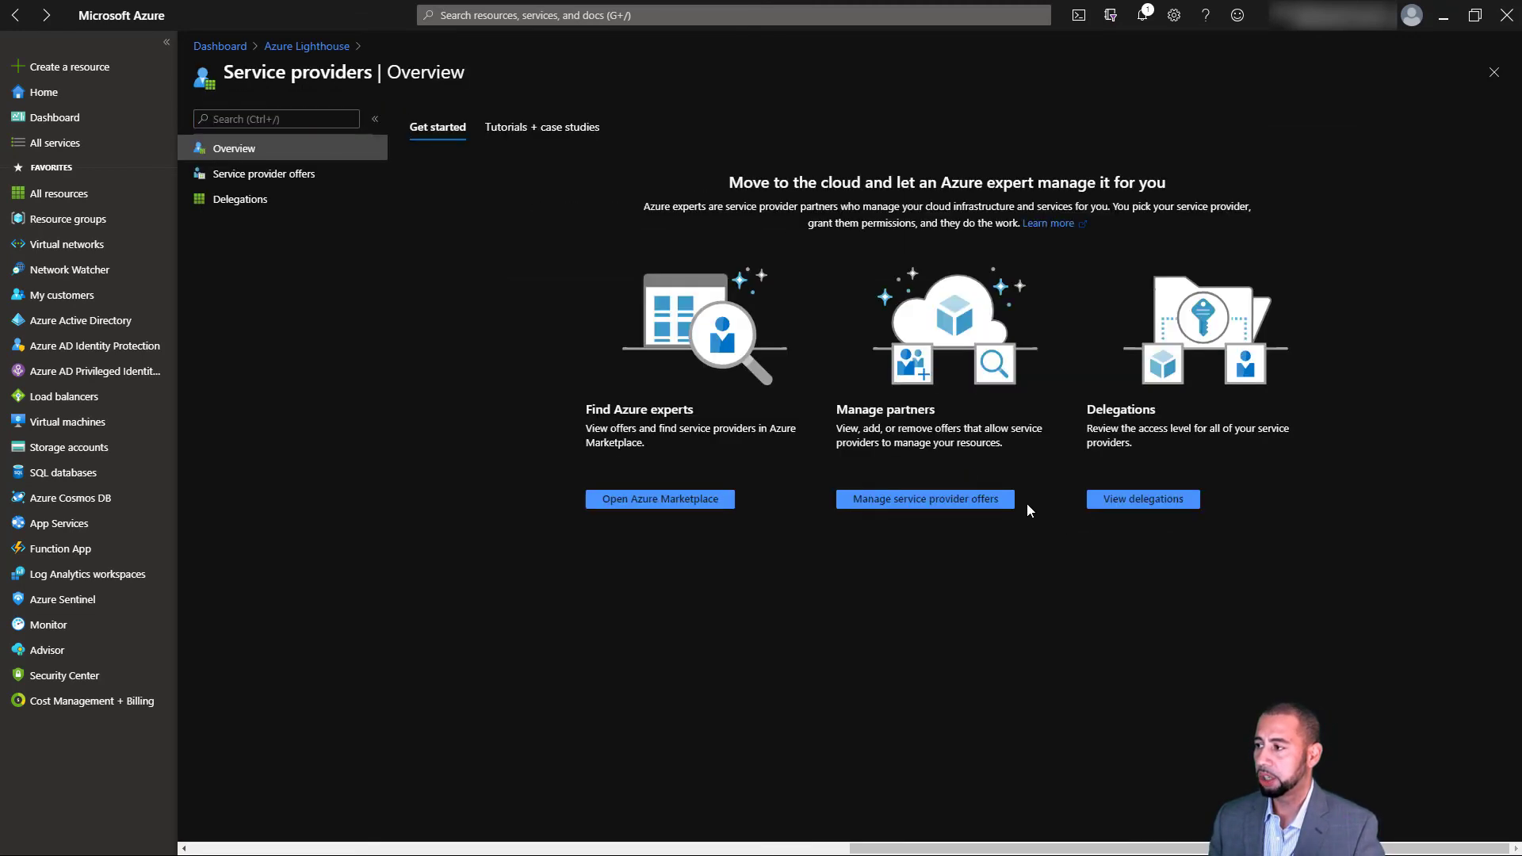
pyautogui.click(306, 176)
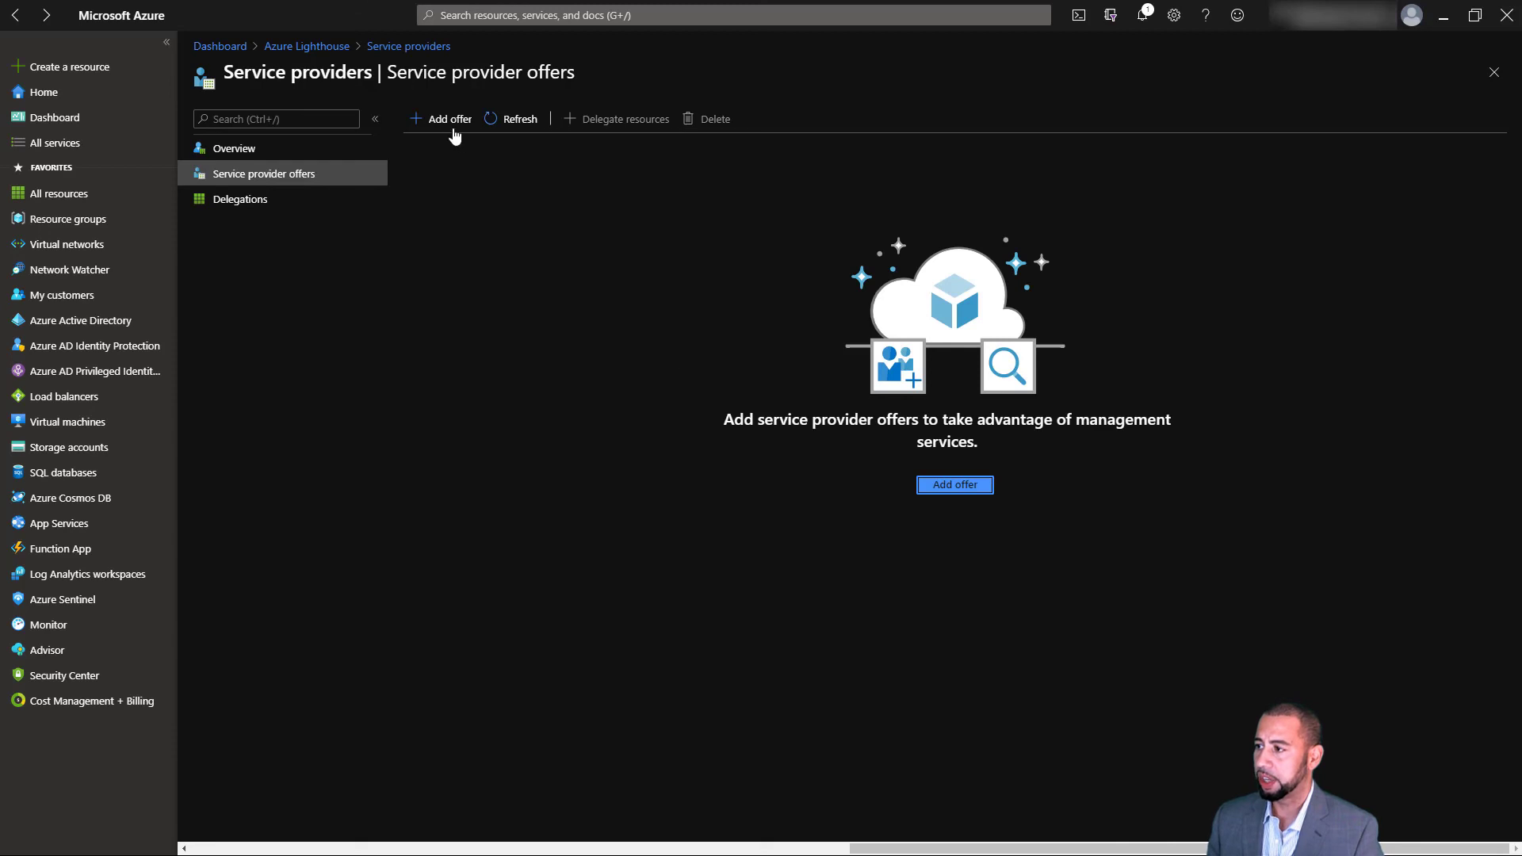
# - Browse the Marketplace service provider offers available to add, and close the list without adding one
pyautogui.click(448, 121)
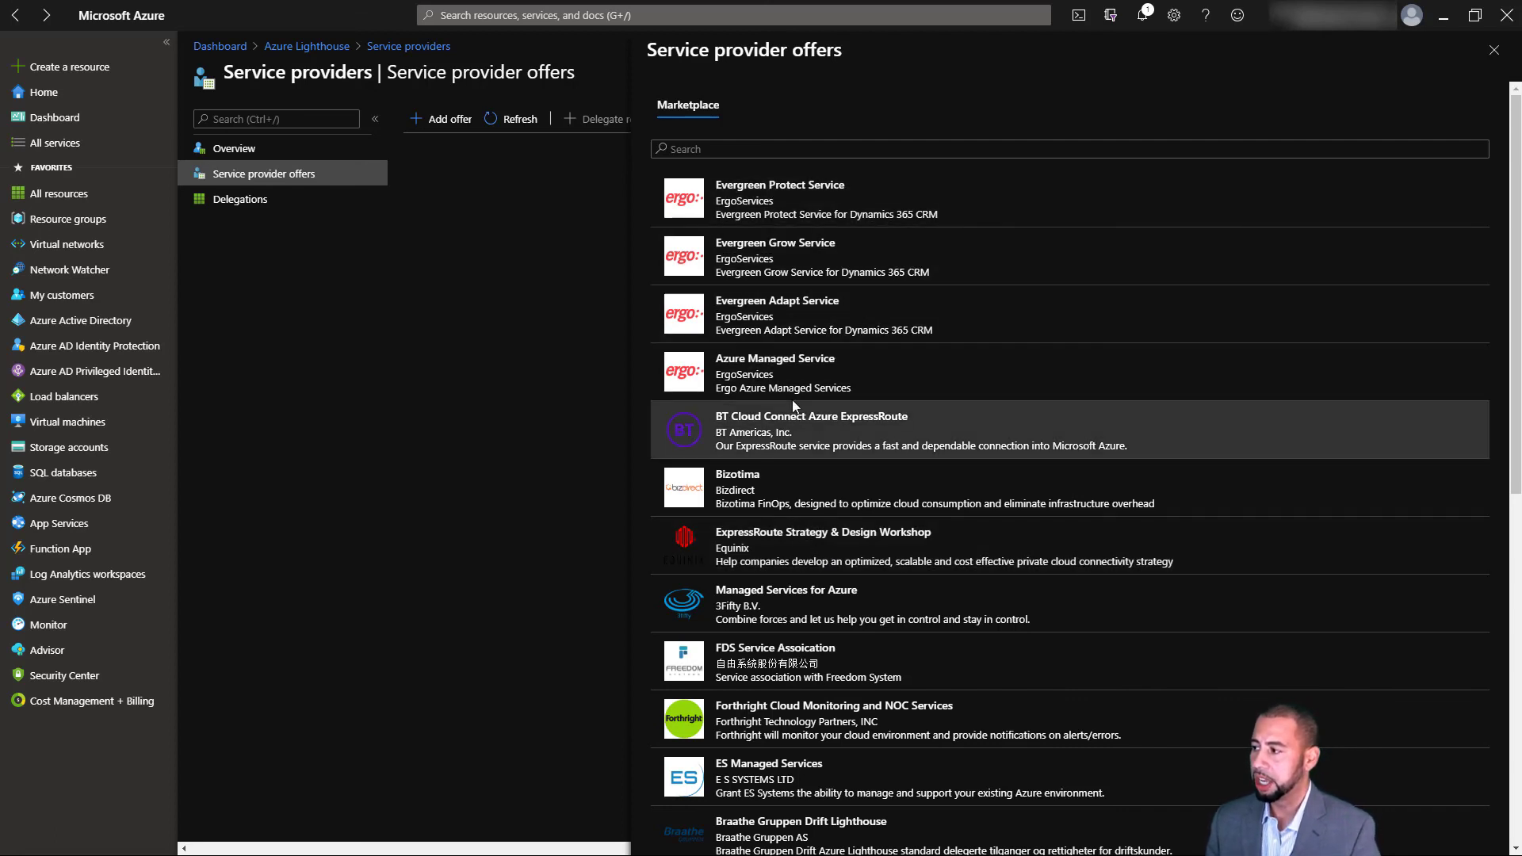
pyautogui.scroll(-1, 796, 494)
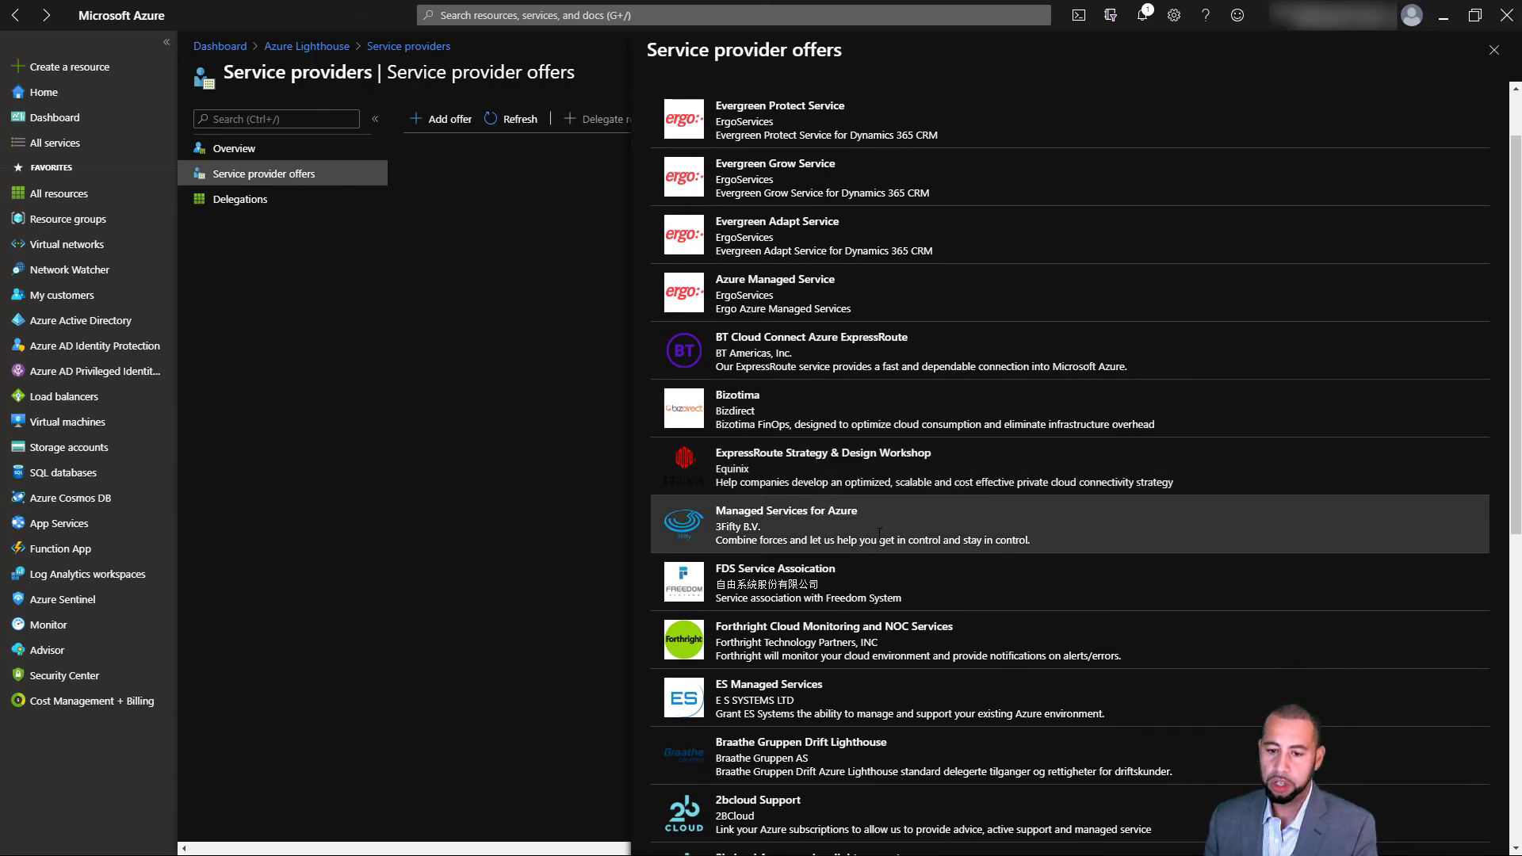
pyautogui.scroll(-4, 893, 574)
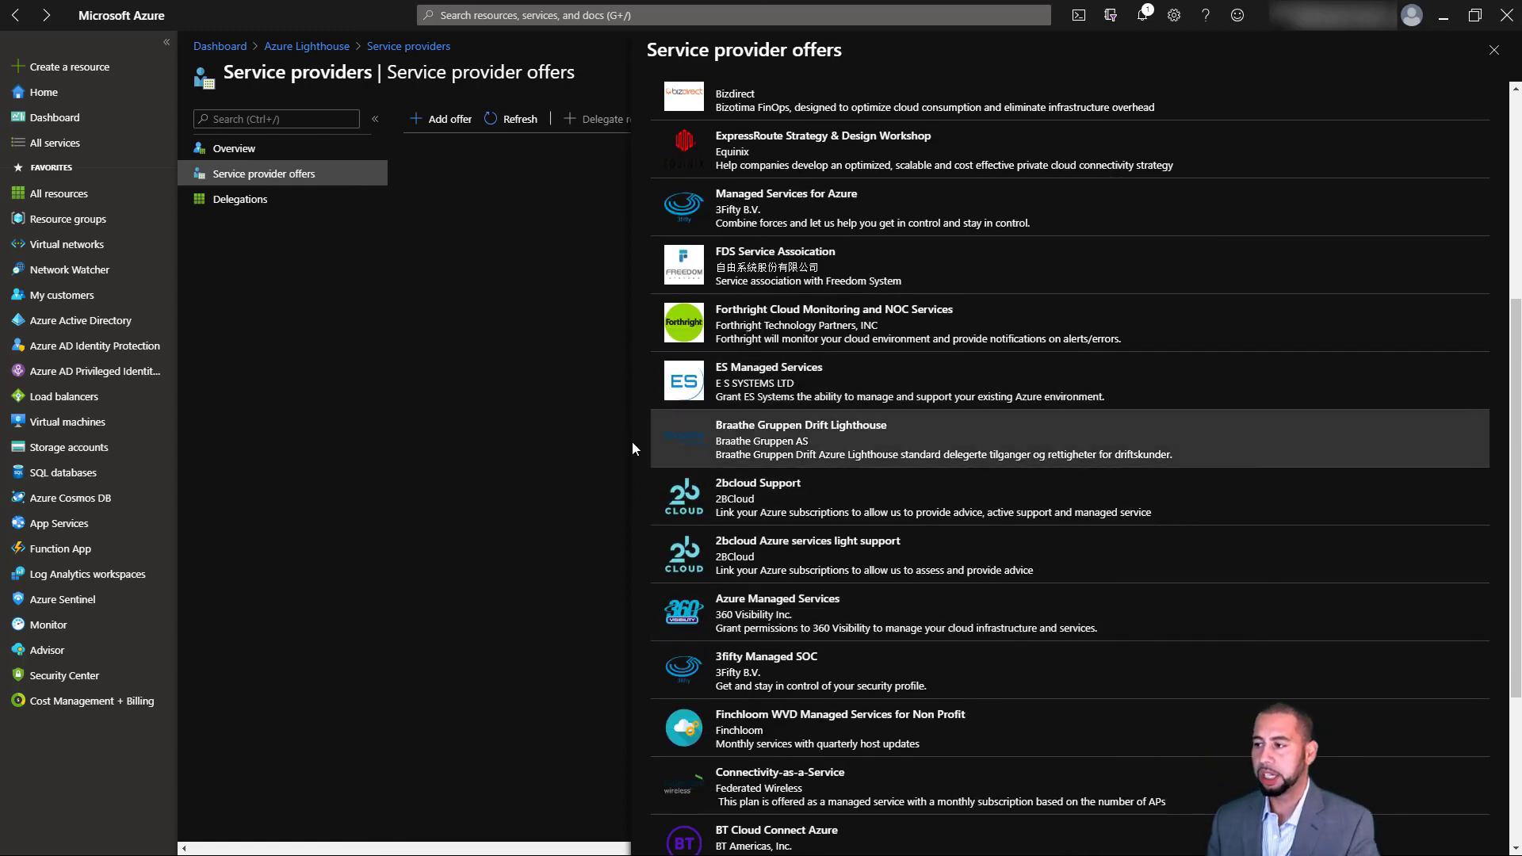
pyautogui.click(1493, 50)
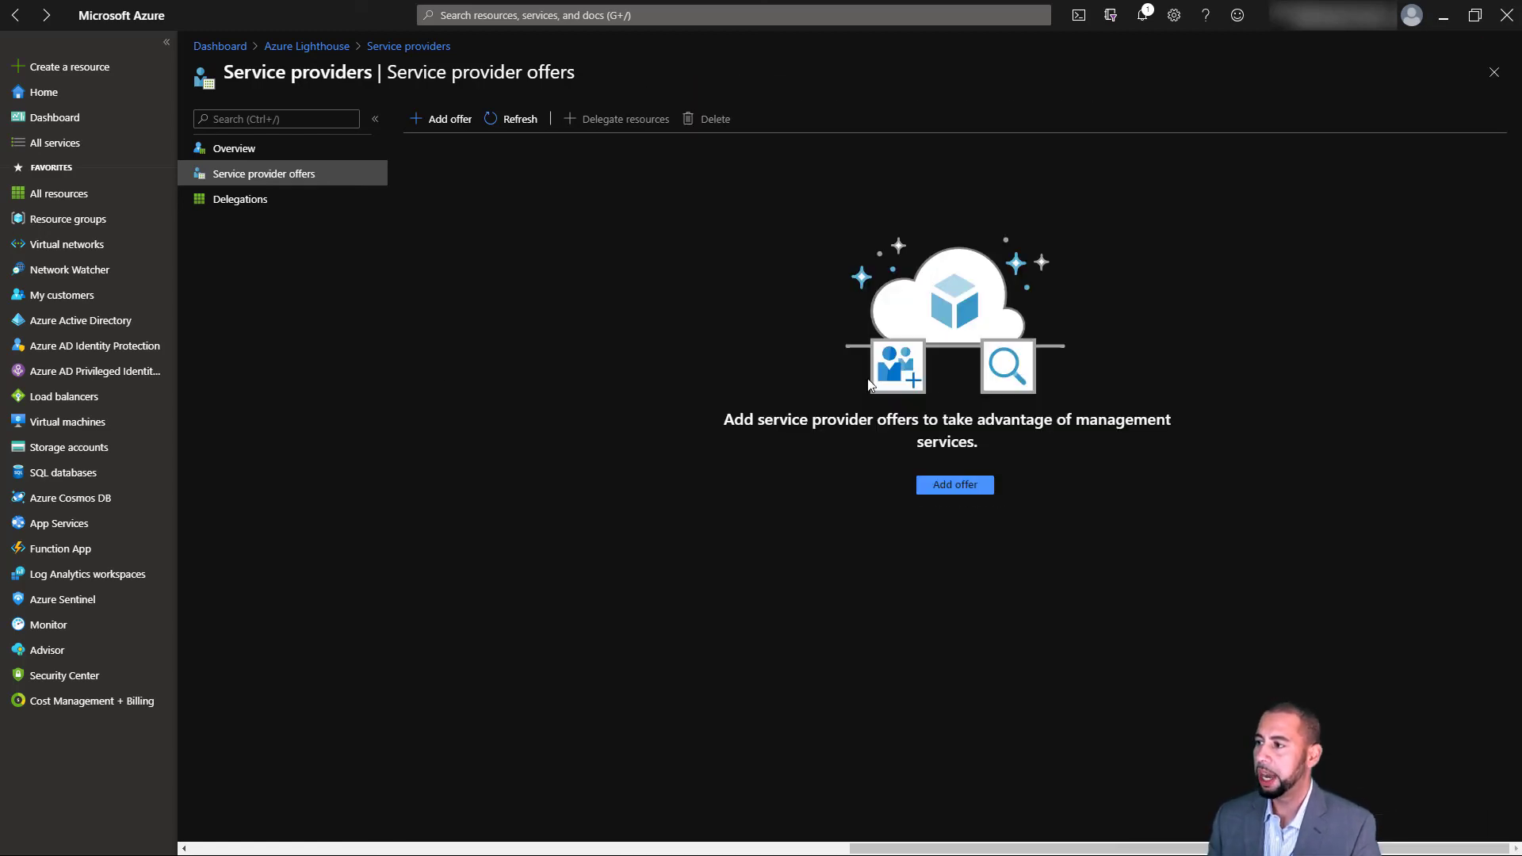